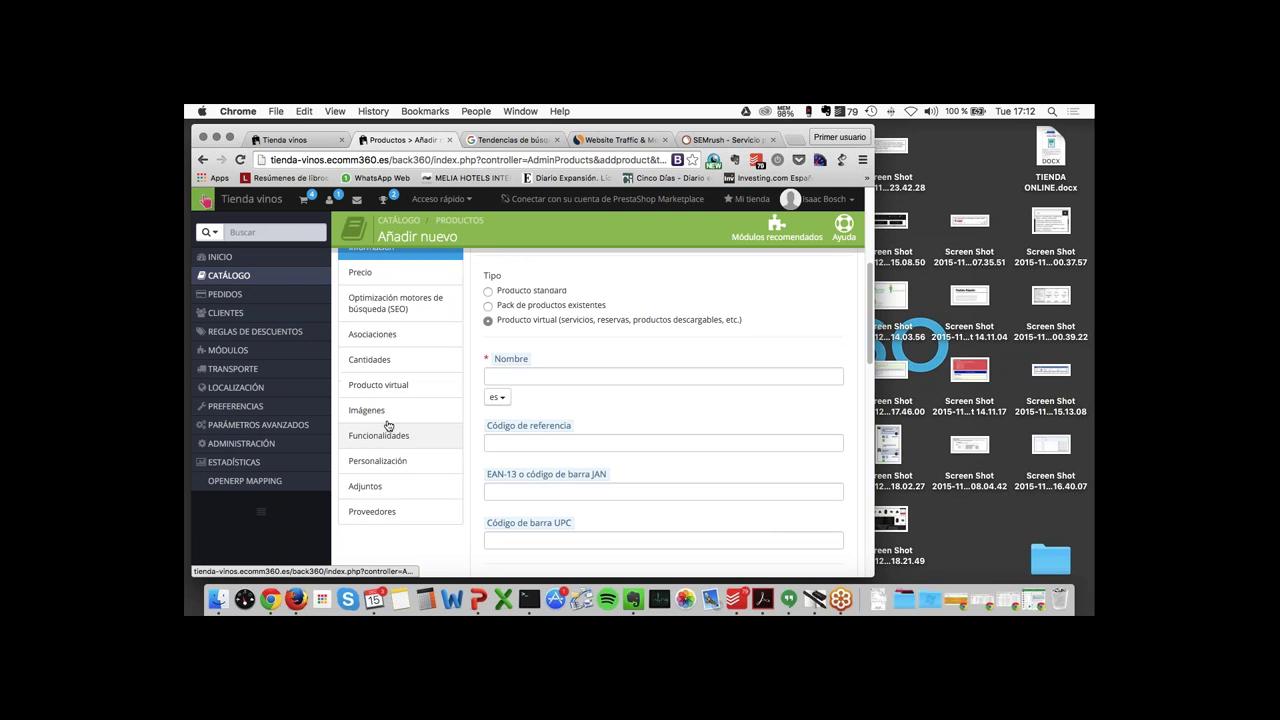
- Check the new product's Funcionalidades tab, then open Catálogo > Características de productos
{"action": "left_click", "coordinate": [388, 434]}
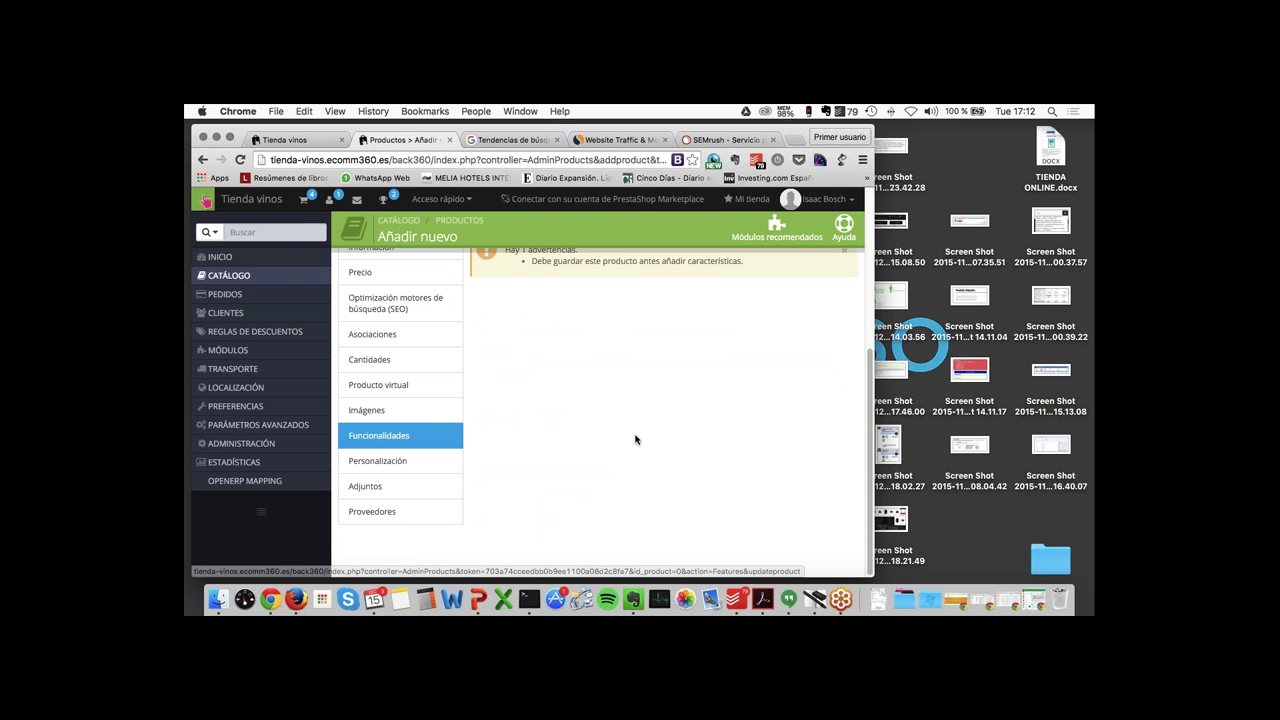
{"action": "scroll", "coordinate": [635, 440], "scroll_direction": "down", "scroll_amount": 1}
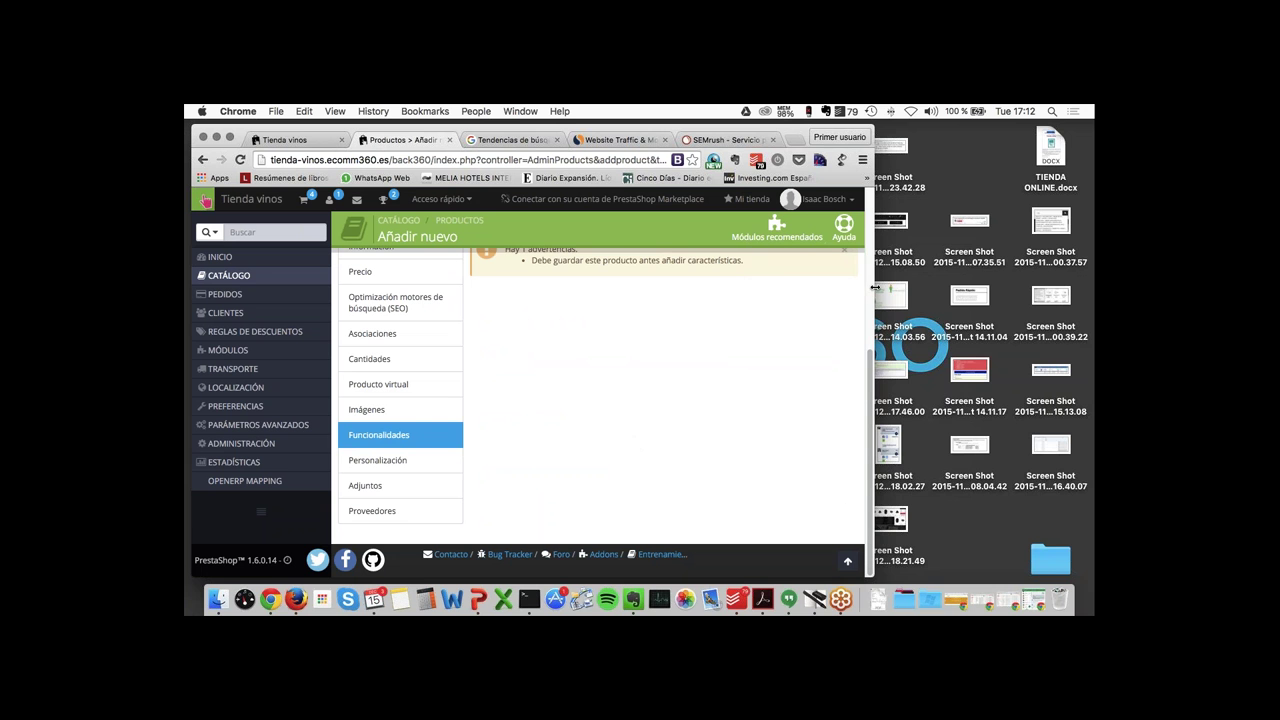
{"action": "left_click_drag", "start_coordinate": [953, 287], "coordinate": [1088, 268]}
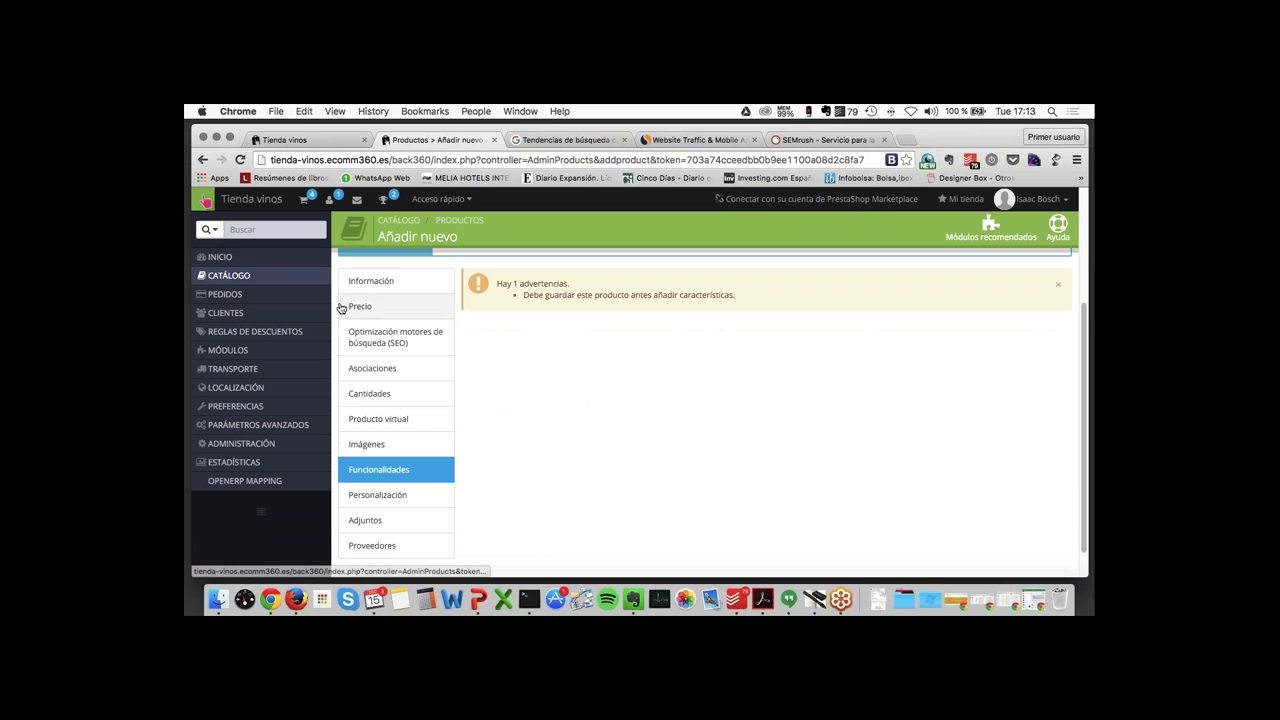
{"action": "mouse_move", "coordinate": [229, 275]}
{"action": "left_click", "coordinate": [386, 346]}
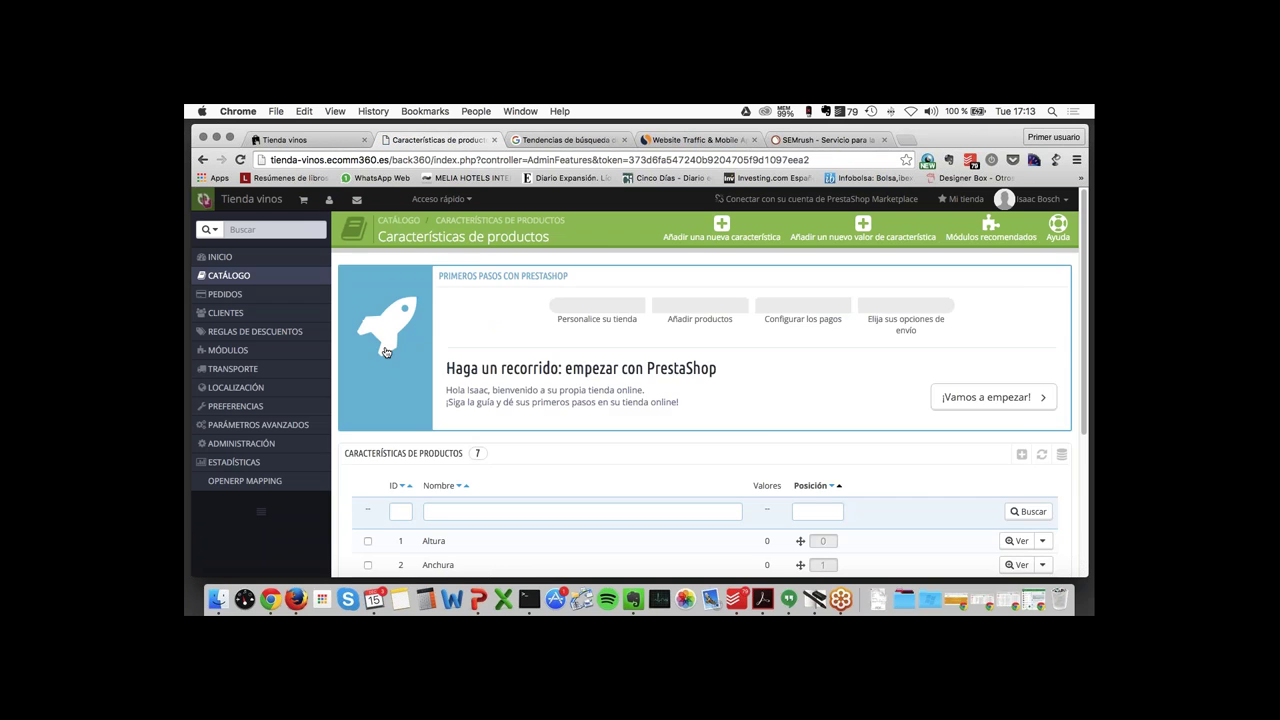
- Scroll through the seven existing product features, such as Altura and Anchura
{"action": "scroll", "coordinate": [386, 351], "scroll_direction": "down", "scroll_amount": 4}
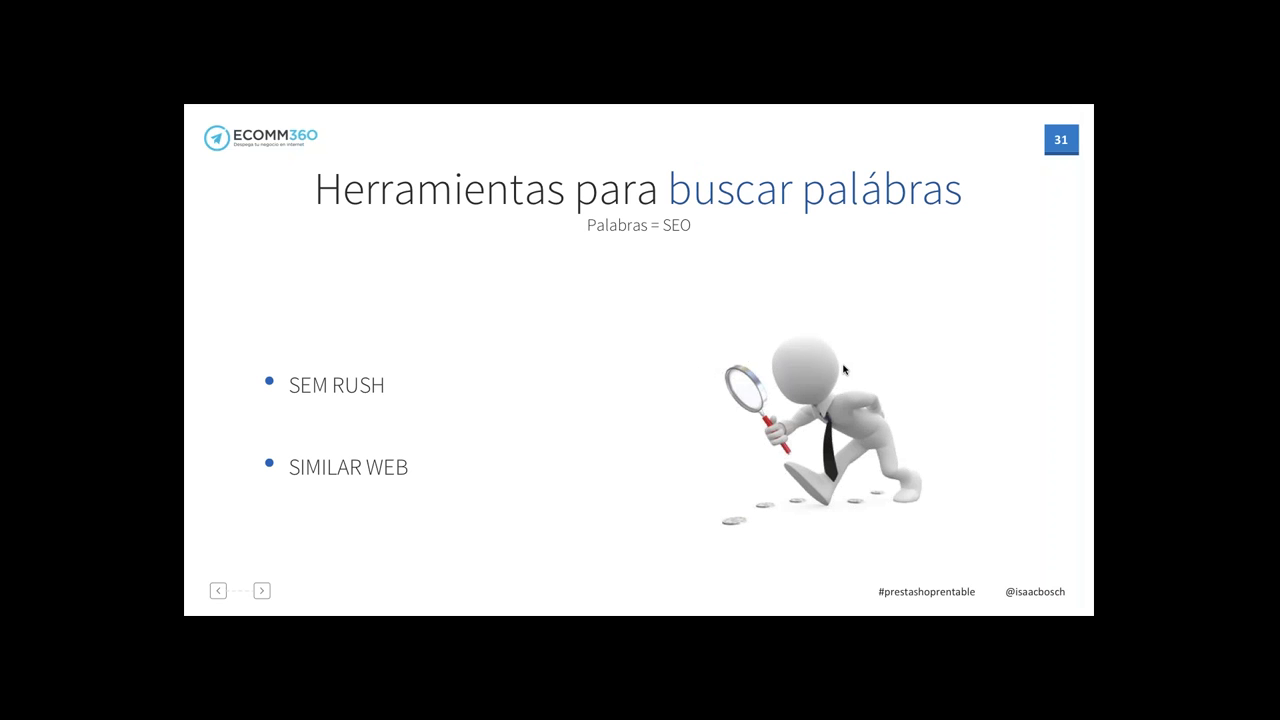
- Reveal the GOOGLE TRENDS bullet on slide 31 and advance past the slide
{"action": "left_click", "coordinate": [1006, 354]}
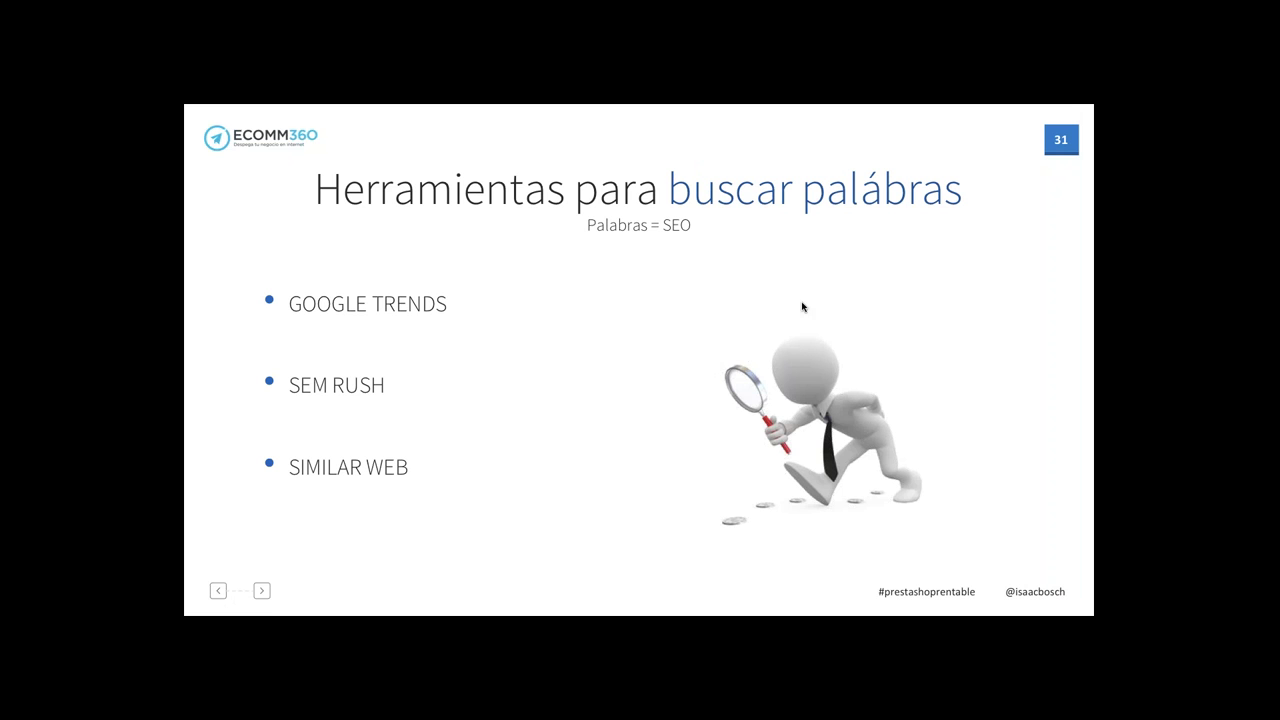
{"action": "left_click", "coordinate": [837, 352]}
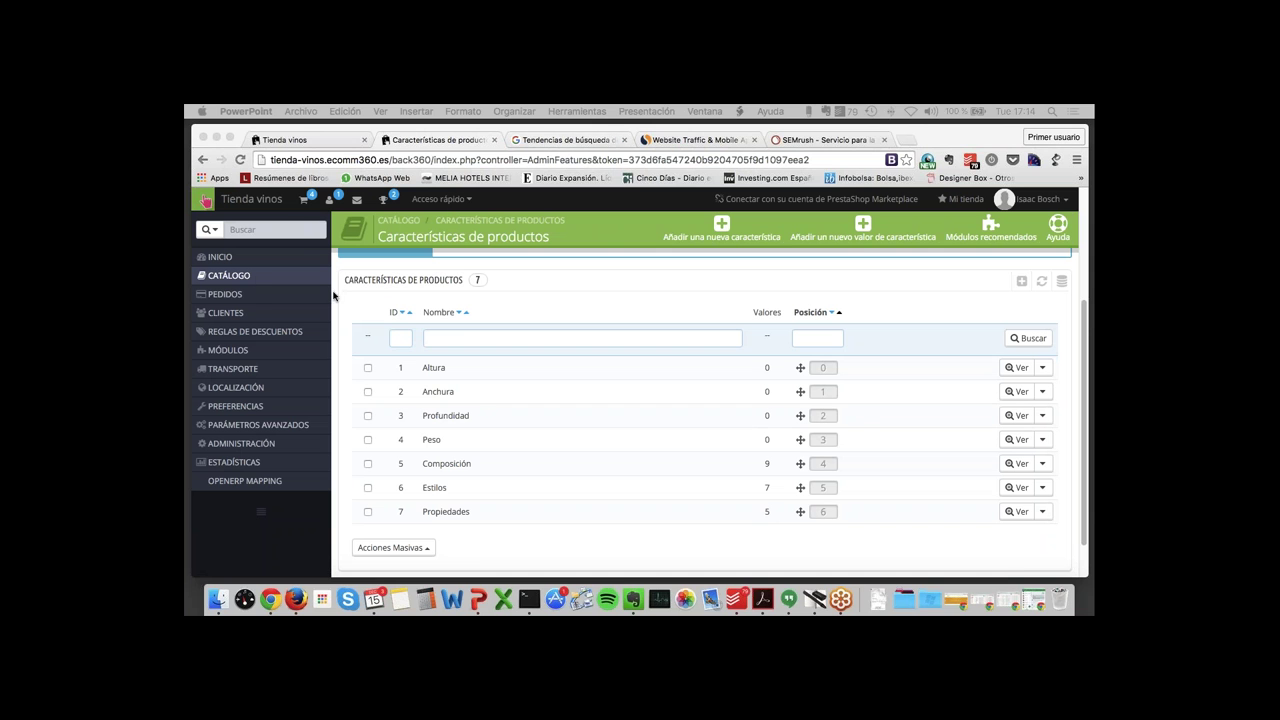
- Open the Blusa product for editing from the Catálogo > Productos list
{"action": "left_click", "coordinate": [257, 280]}
{"action": "mouse_move", "coordinate": [240, 282]}
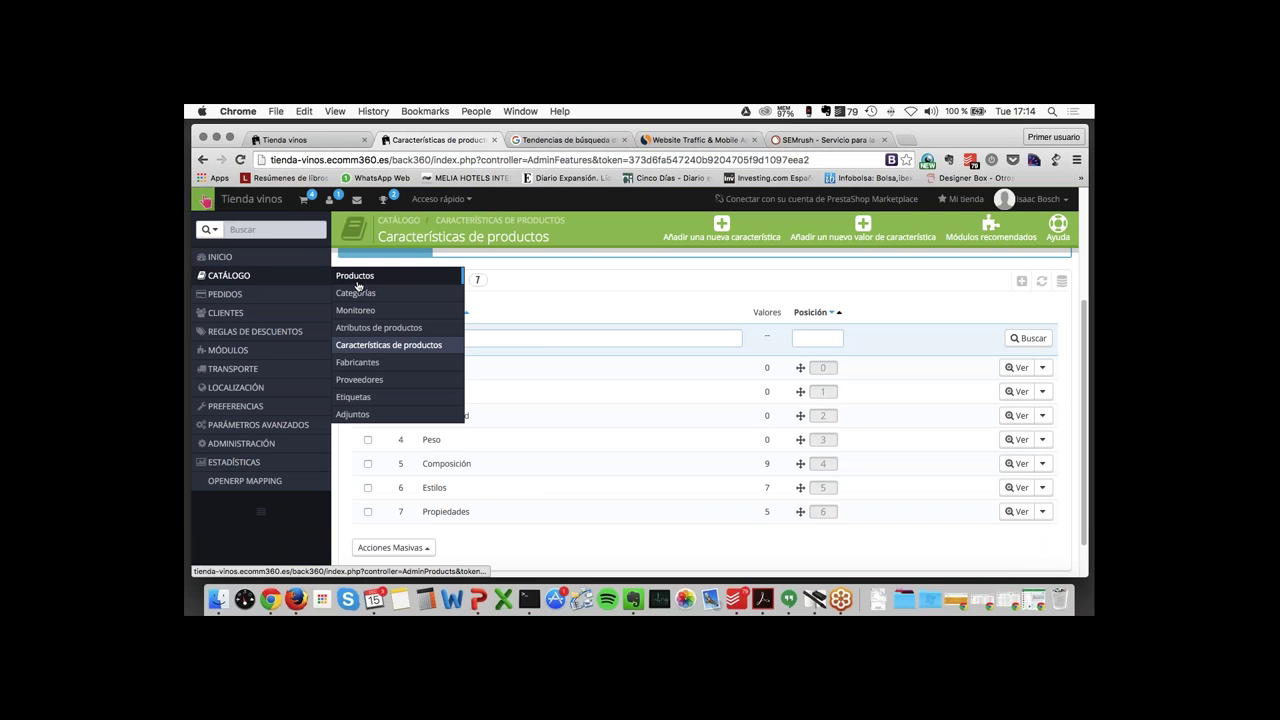
{"action": "left_click", "coordinate": [356, 278]}
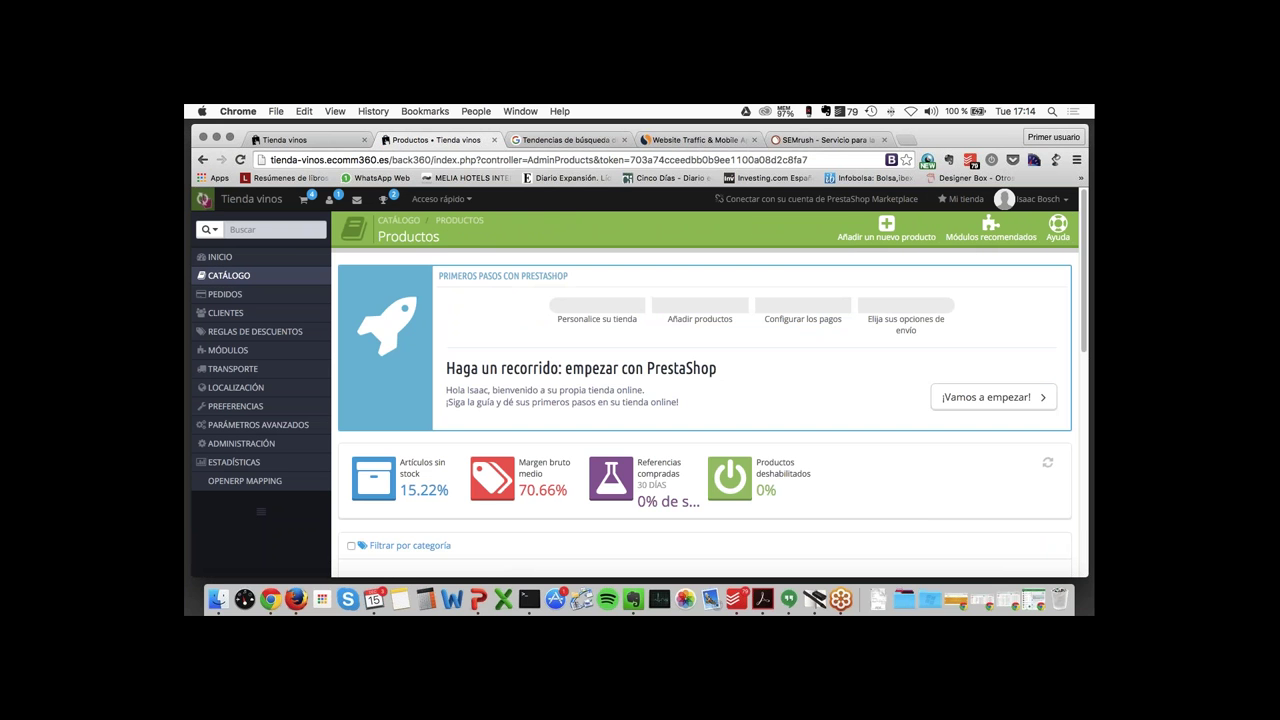
{"action": "scroll", "coordinate": [705, 415], "scroll_direction": "down", "scroll_amount": 5}
{"action": "scroll", "coordinate": [486, 451], "scroll_direction": "down", "scroll_amount": 1}
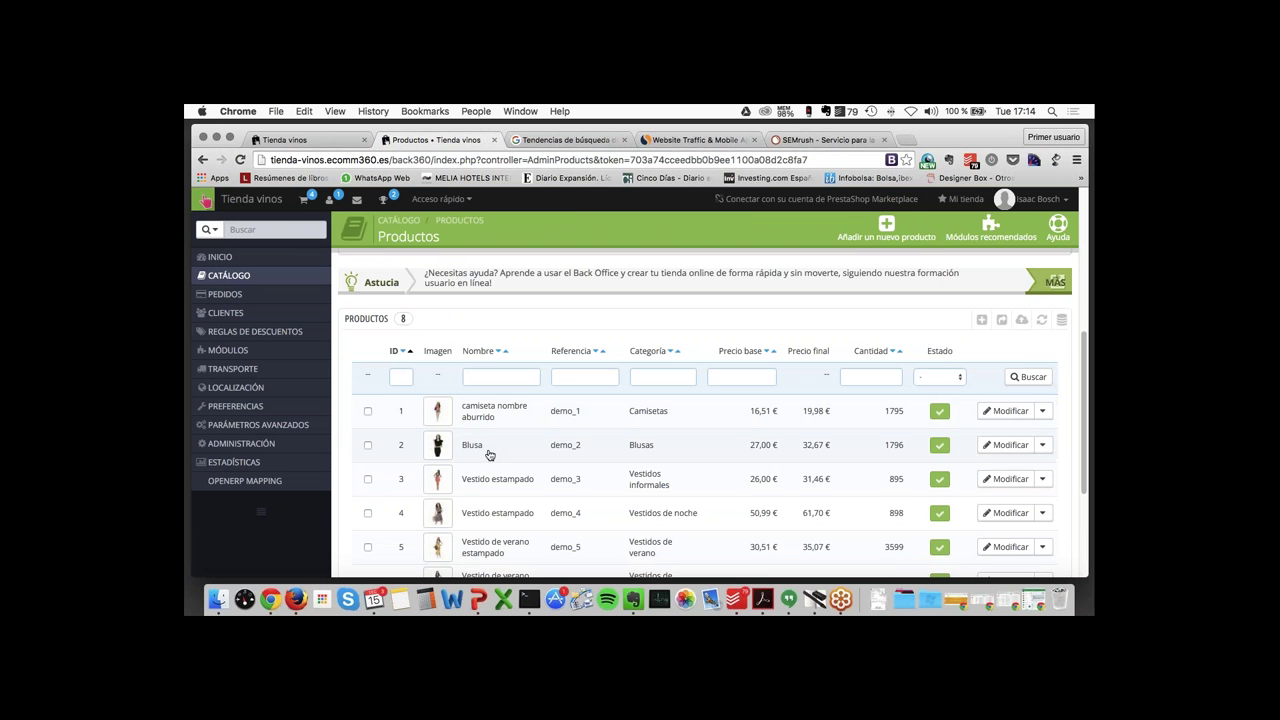
{"action": "left_click", "coordinate": [486, 451]}
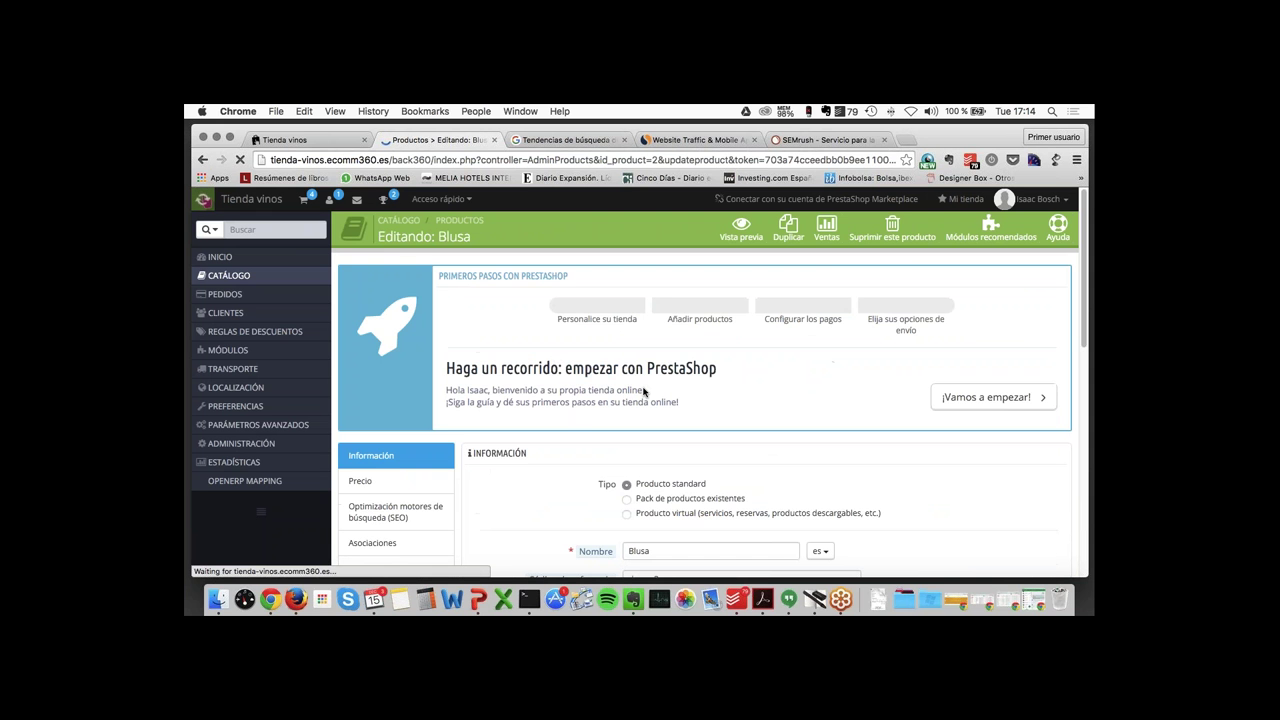
- In the product's SEO settings, change the friendly URL from blusa to blusa-de-mujer
{"action": "scroll", "coordinate": [643, 391], "scroll_direction": "down", "scroll_amount": 1}
{"action": "scroll", "coordinate": [643, 391], "scroll_direction": "down", "scroll_amount": 3}
{"action": "left_click", "coordinate": [667, 343]}
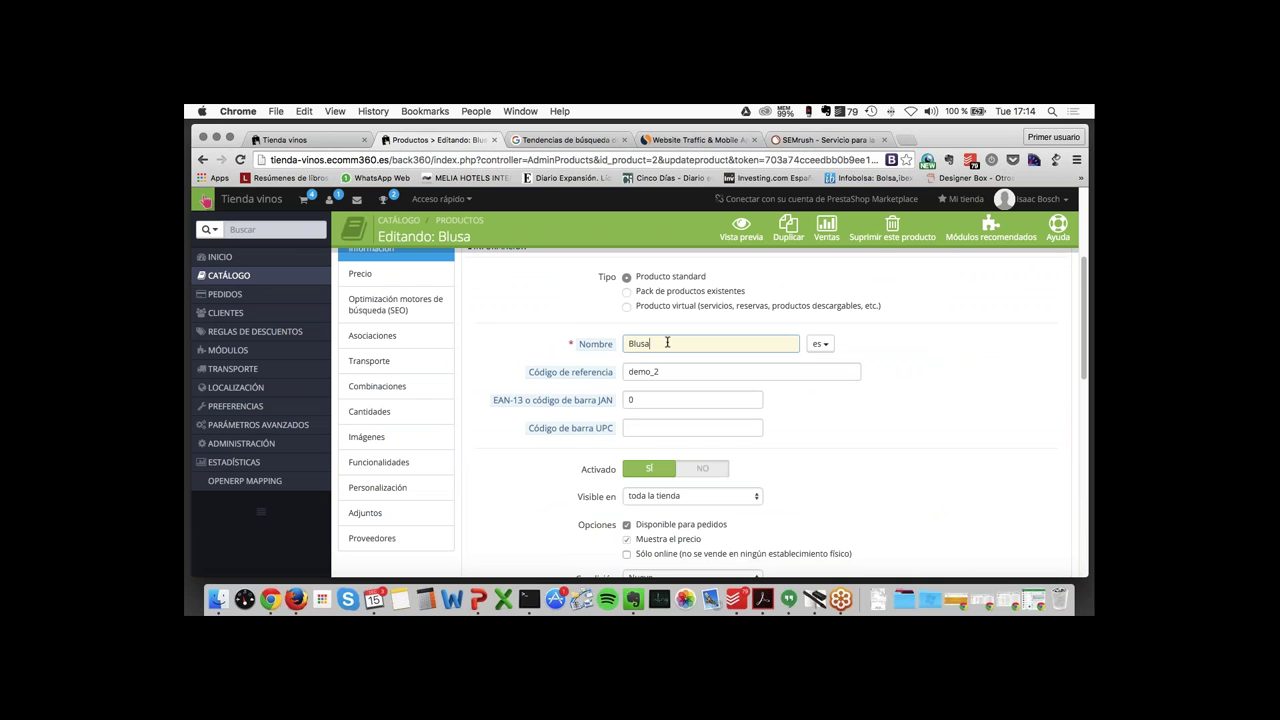
{"action": "scroll", "coordinate": [667, 343], "scroll_direction": "down", "scroll_amount": 5}
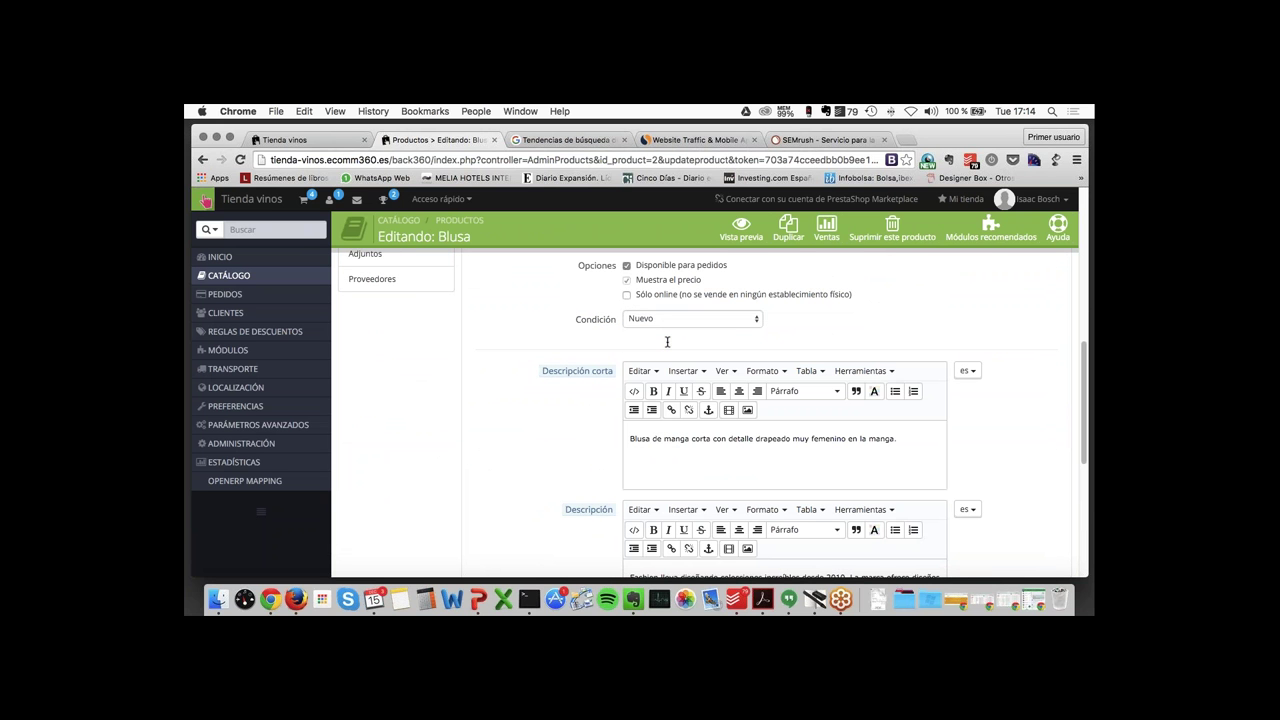
{"action": "scroll", "coordinate": [667, 343], "scroll_direction": "down", "scroll_amount": 2}
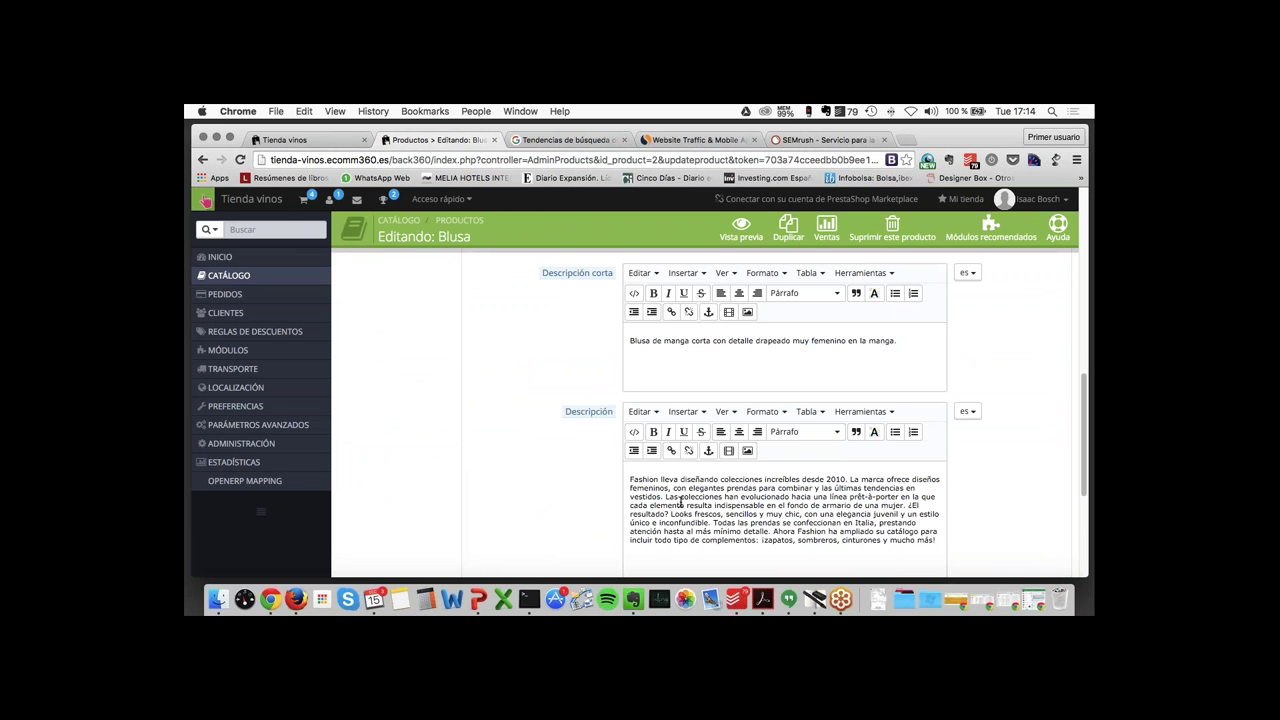
{"action": "scroll", "coordinate": [680, 502], "scroll_direction": "up", "scroll_amount": 1}
{"action": "scroll", "coordinate": [680, 502], "scroll_direction": "up", "scroll_amount": 4}
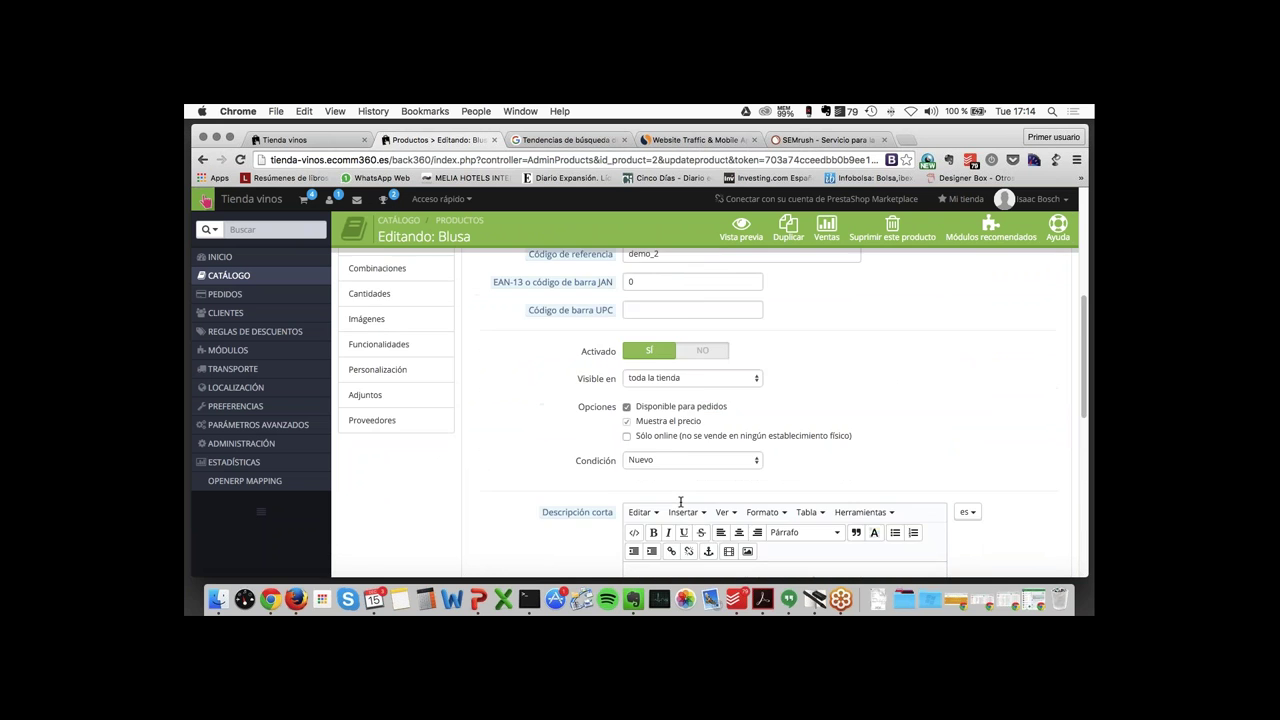
{"action": "scroll", "coordinate": [680, 502], "scroll_direction": "up", "scroll_amount": 3}
{"action": "left_click", "coordinate": [395, 304]}
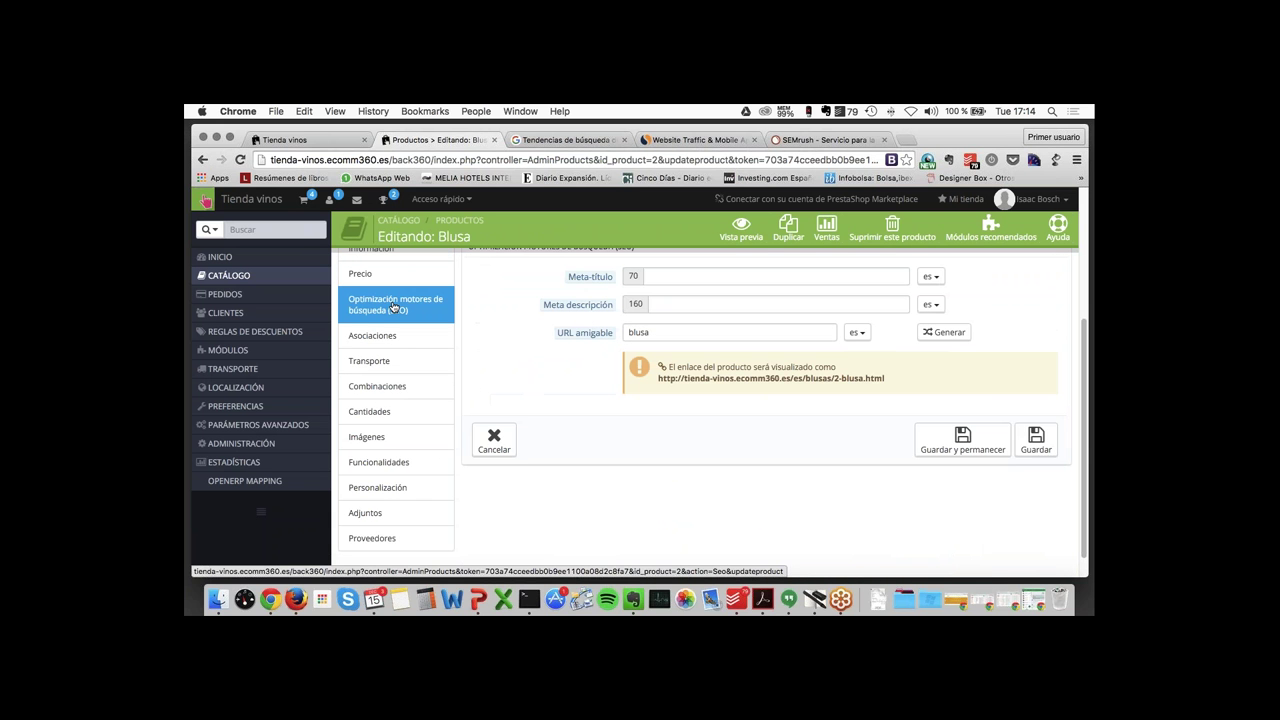
{"action": "scroll", "coordinate": [534, 323], "scroll_direction": "up", "scroll_amount": 2}
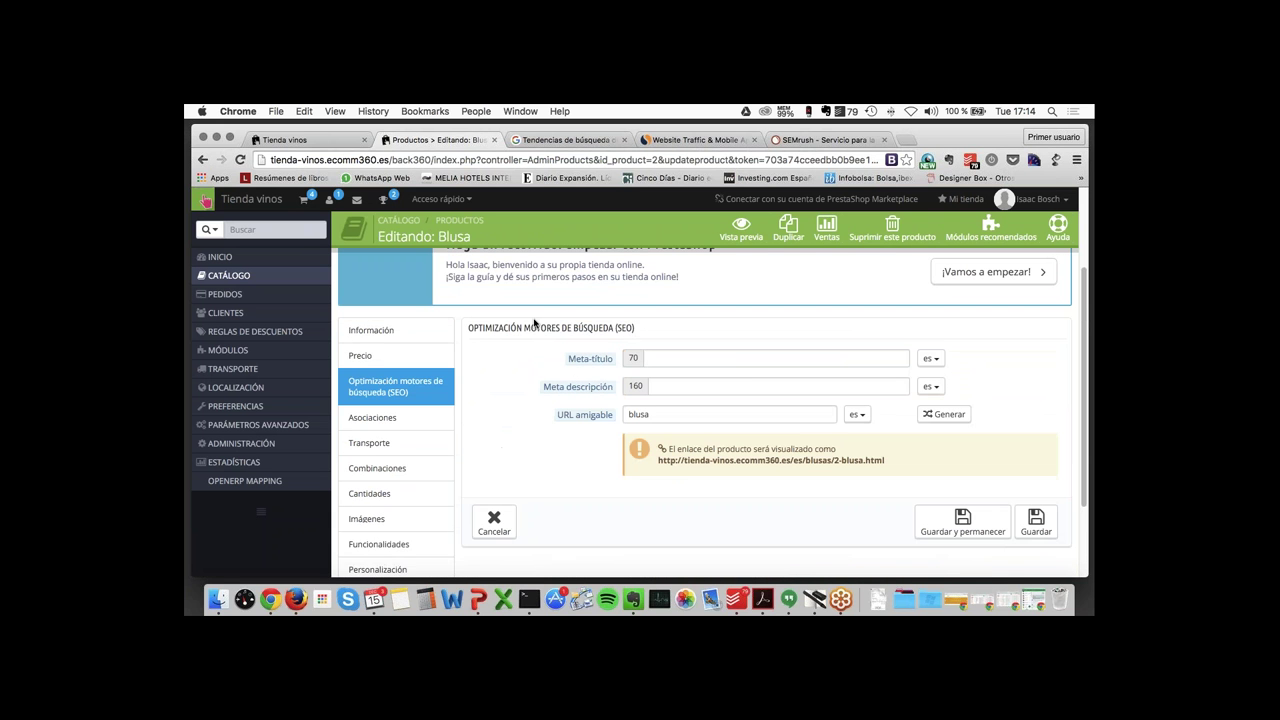
{"action": "left_click", "coordinate": [718, 358]}
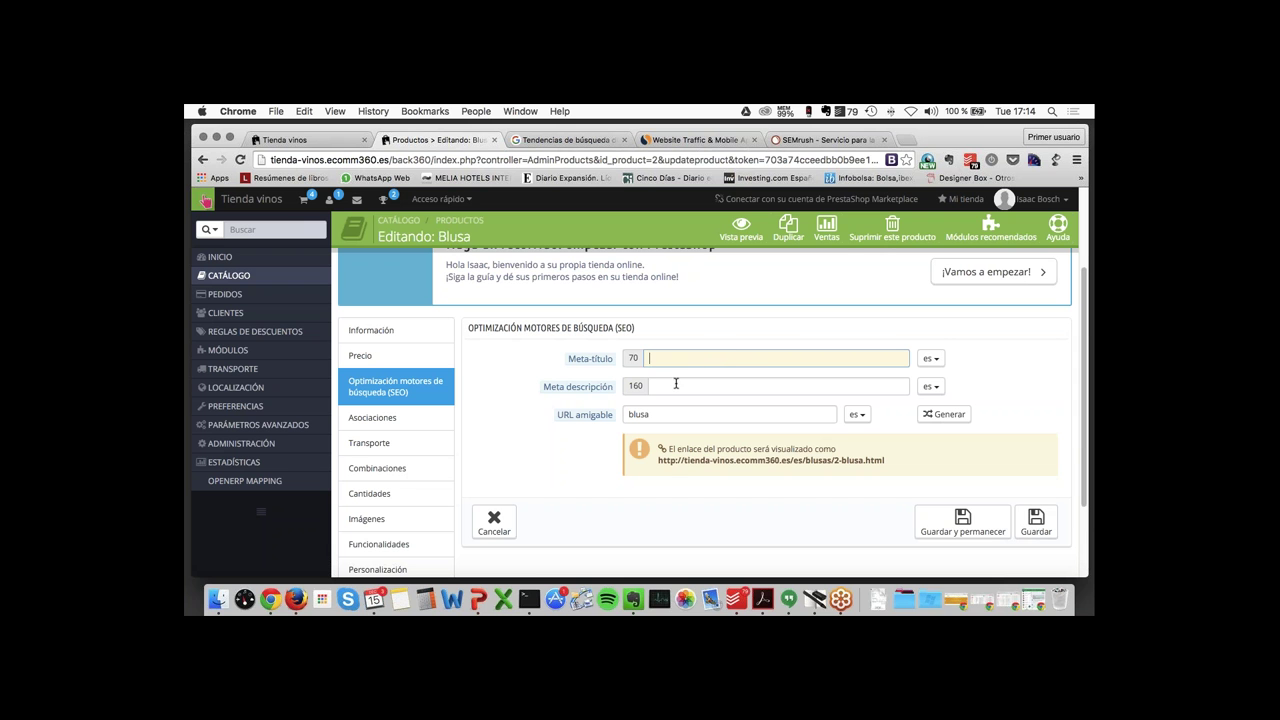
{"action": "left_click", "coordinate": [676, 384]}
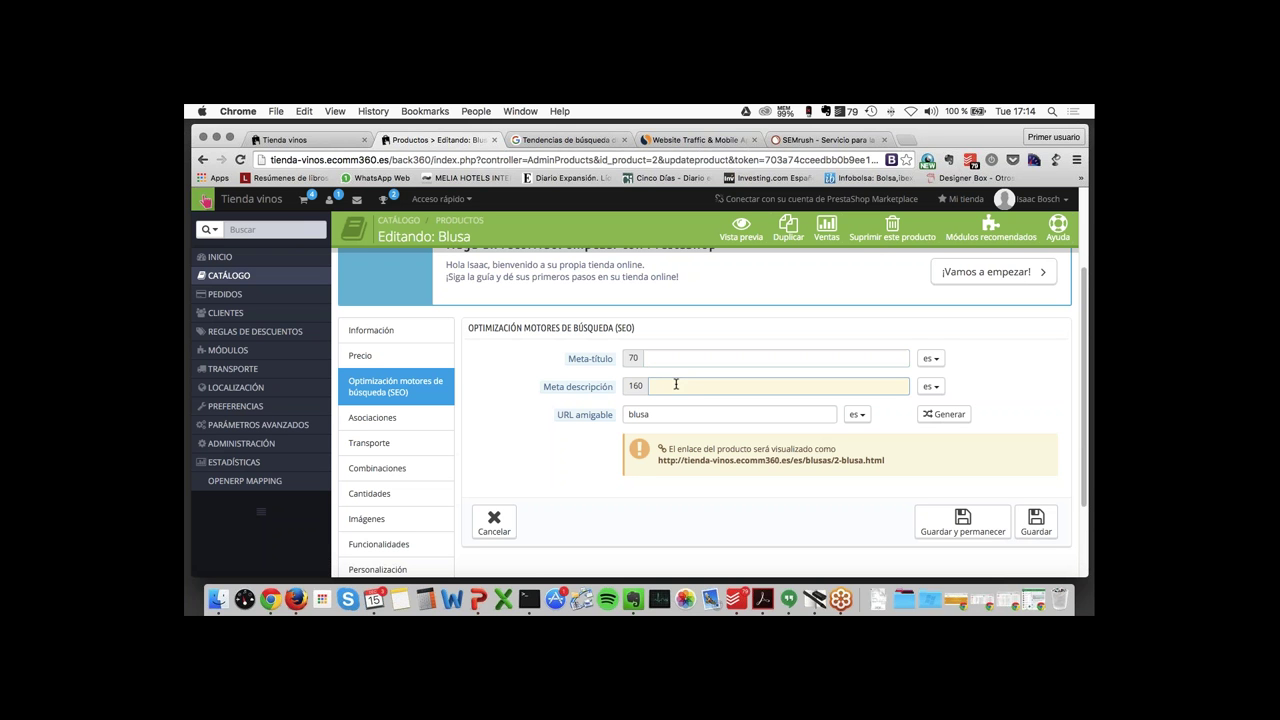
{"action": "left_click", "coordinate": [665, 414]}
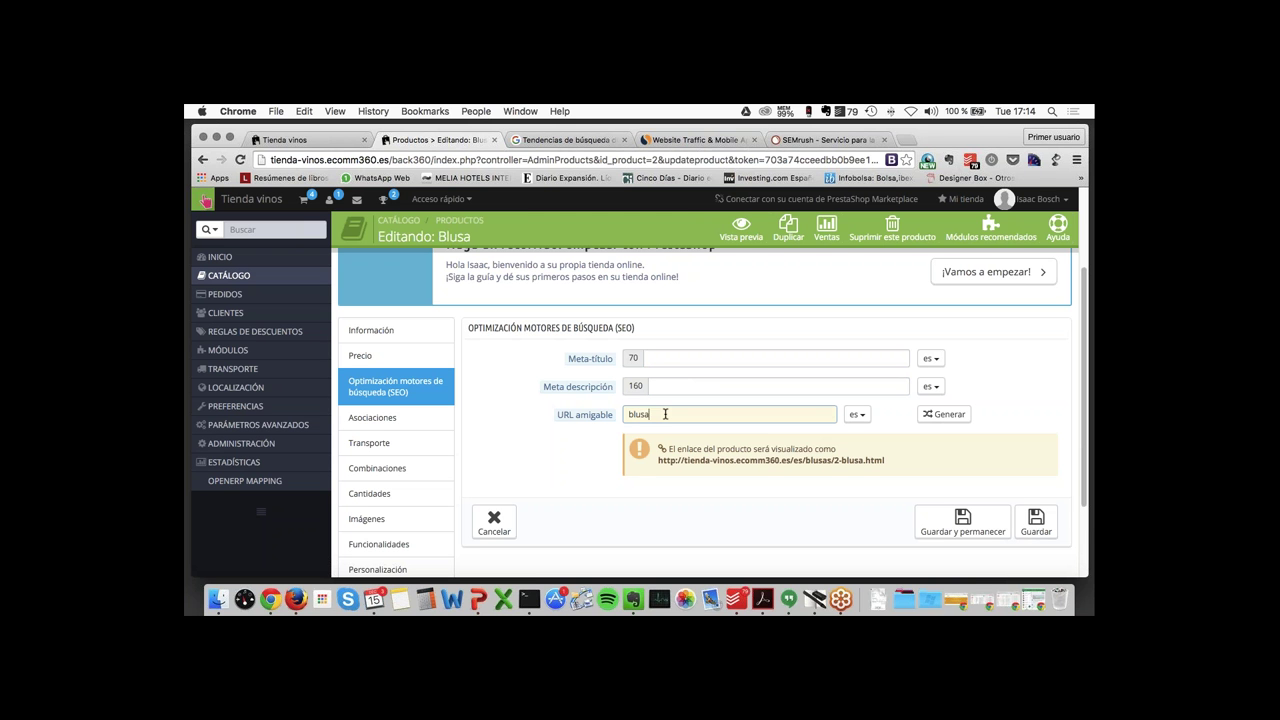
{"action": "type", "text": "-de-mujer"}
- Compare the search terms horno and microhondas in Google Trends
{"action": "left_click", "coordinate": [575, 141]}
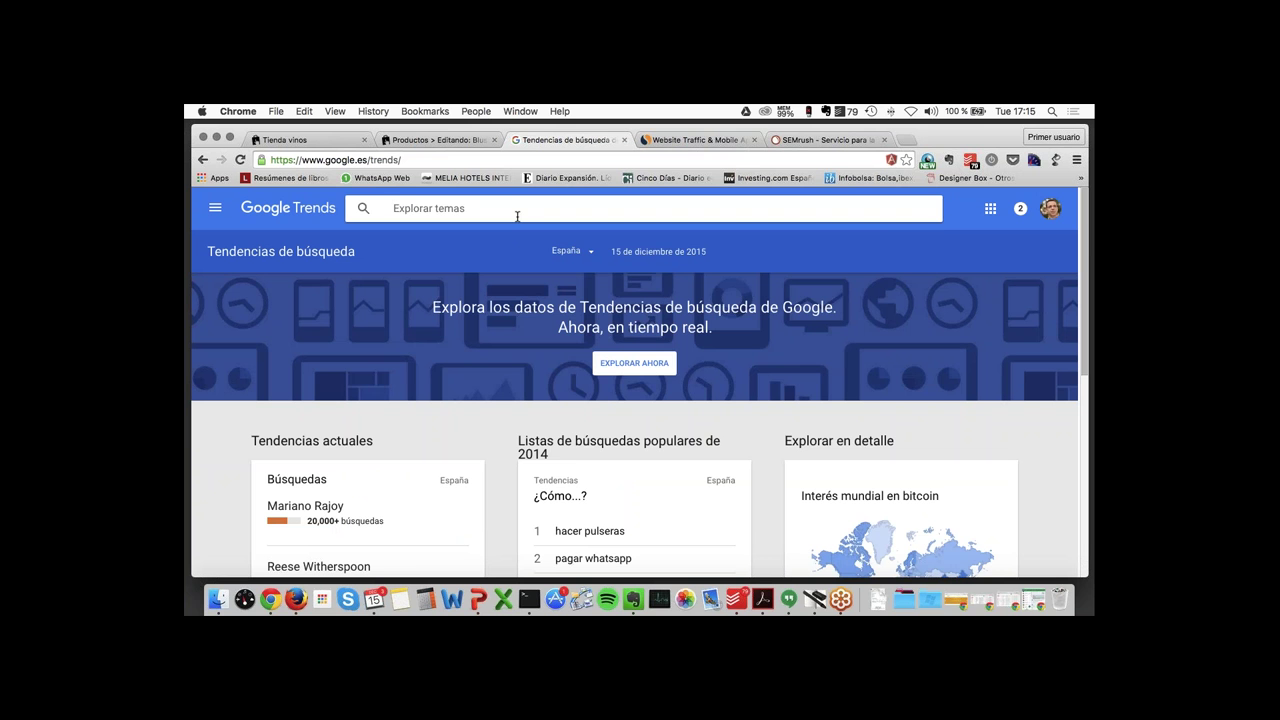
{"action": "type", "text": "horno"}
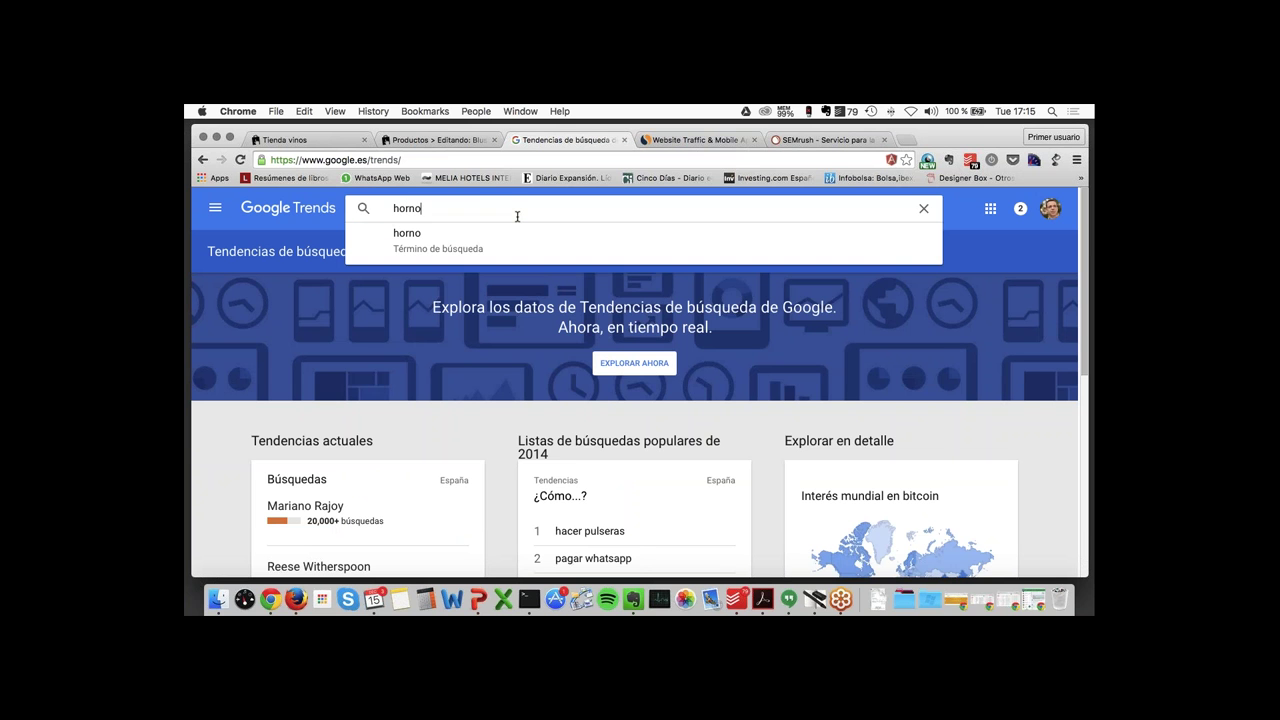
{"action": "type", "text": ",microhondas"}
{"action": "key", "text": "Return"}
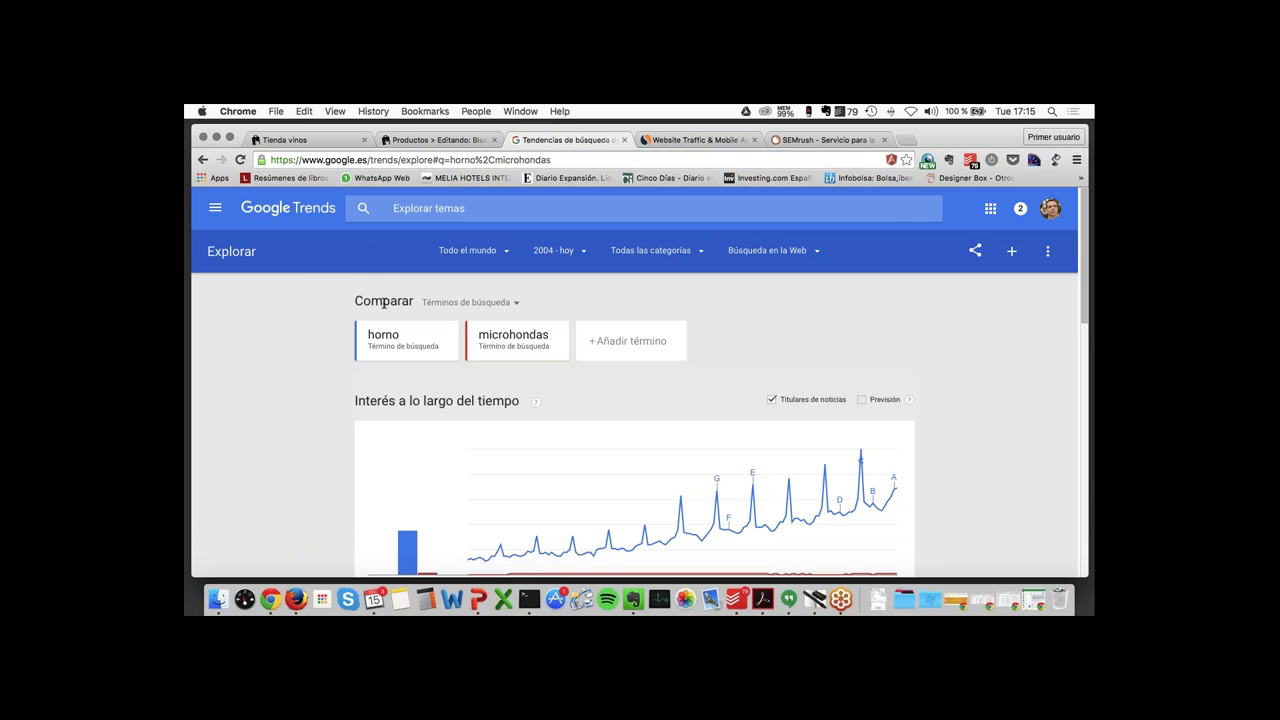
{"action": "scroll", "coordinate": [383, 303], "scroll_direction": "down", "scroll_amount": 1}
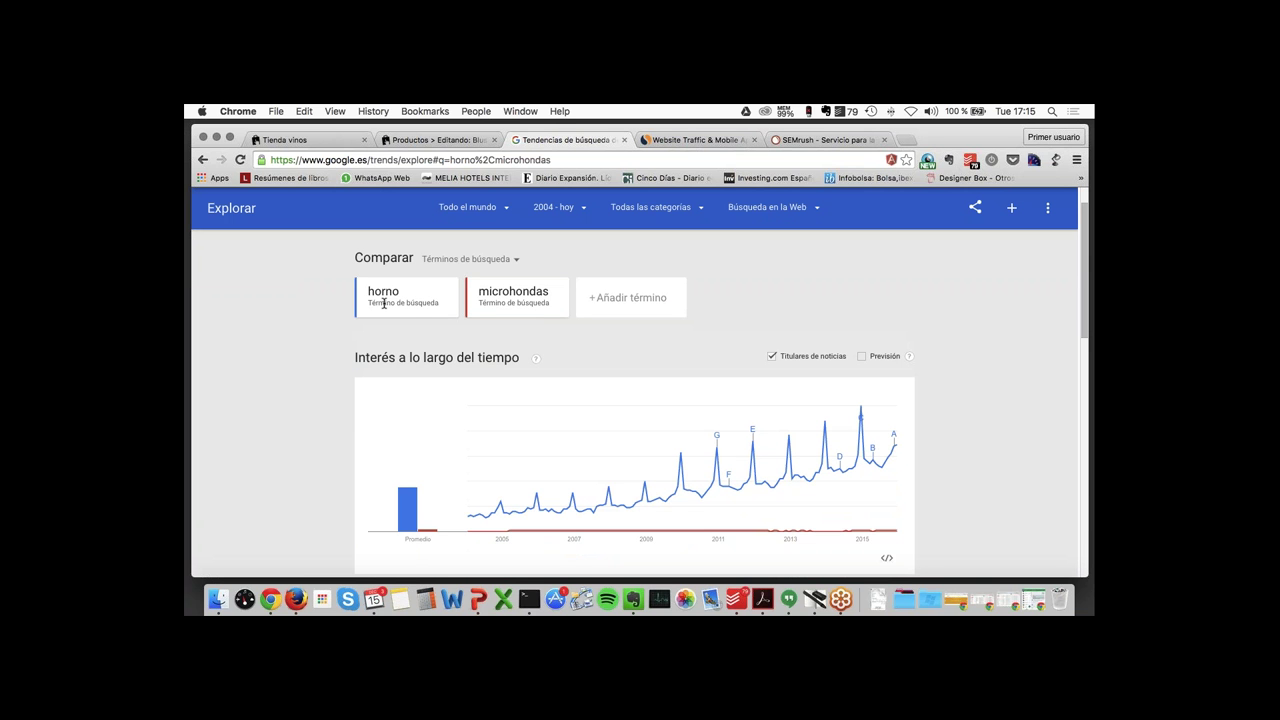
{"action": "scroll", "coordinate": [383, 303], "scroll_direction": "up", "scroll_amount": 1}
- Limit the comparison's location filter to España
{"action": "left_click", "coordinate": [467, 221]}
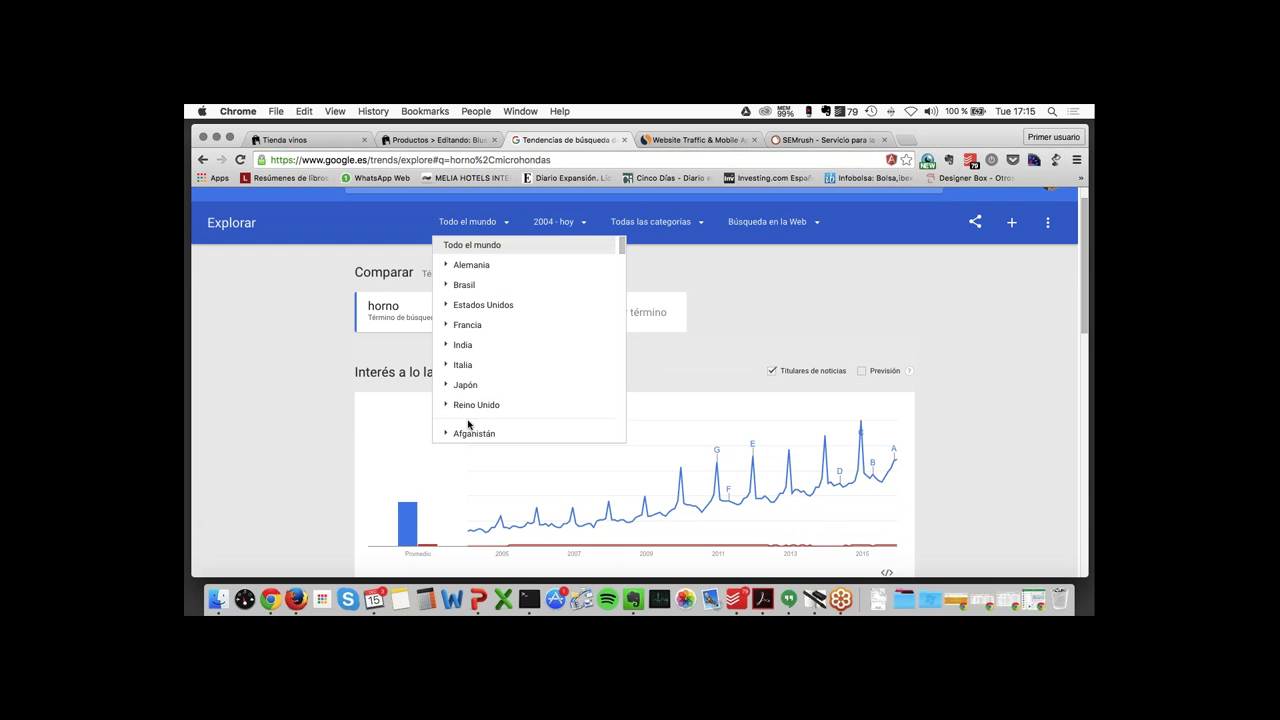
{"action": "scroll", "coordinate": [470, 357], "scroll_direction": "down", "scroll_amount": 3}
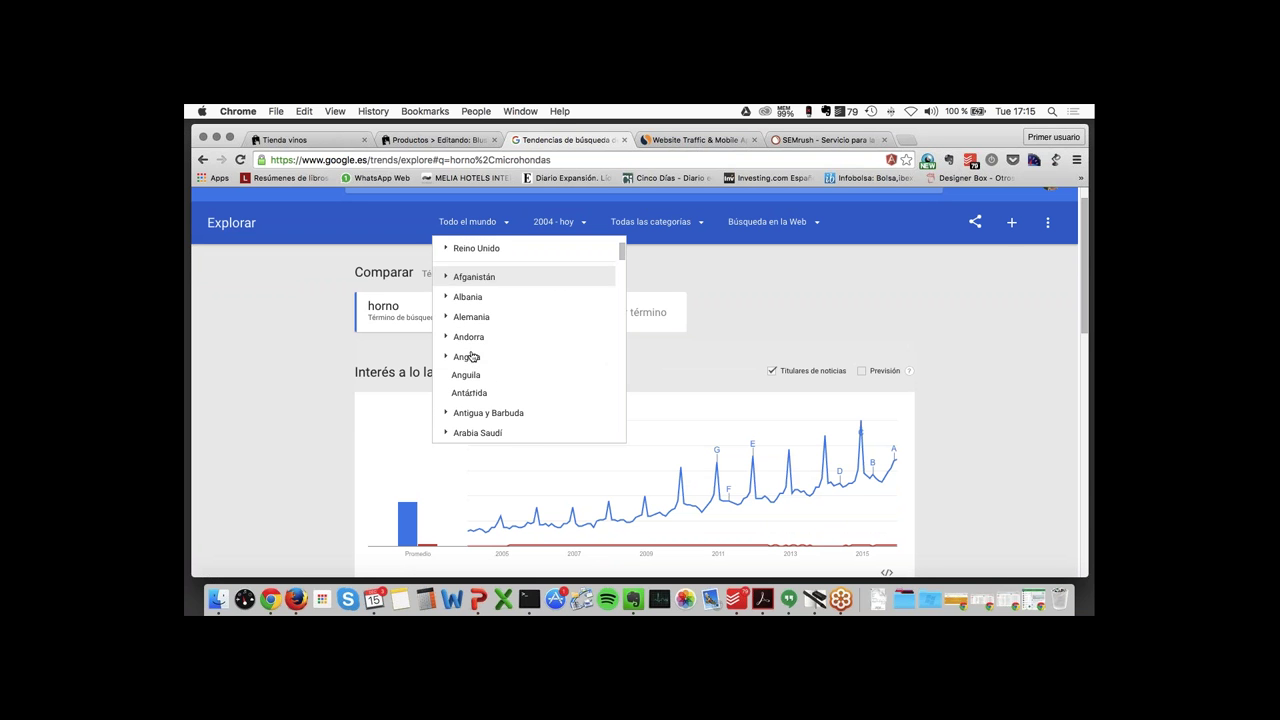
{"action": "scroll", "coordinate": [471, 357], "scroll_direction": "down", "scroll_amount": 8}
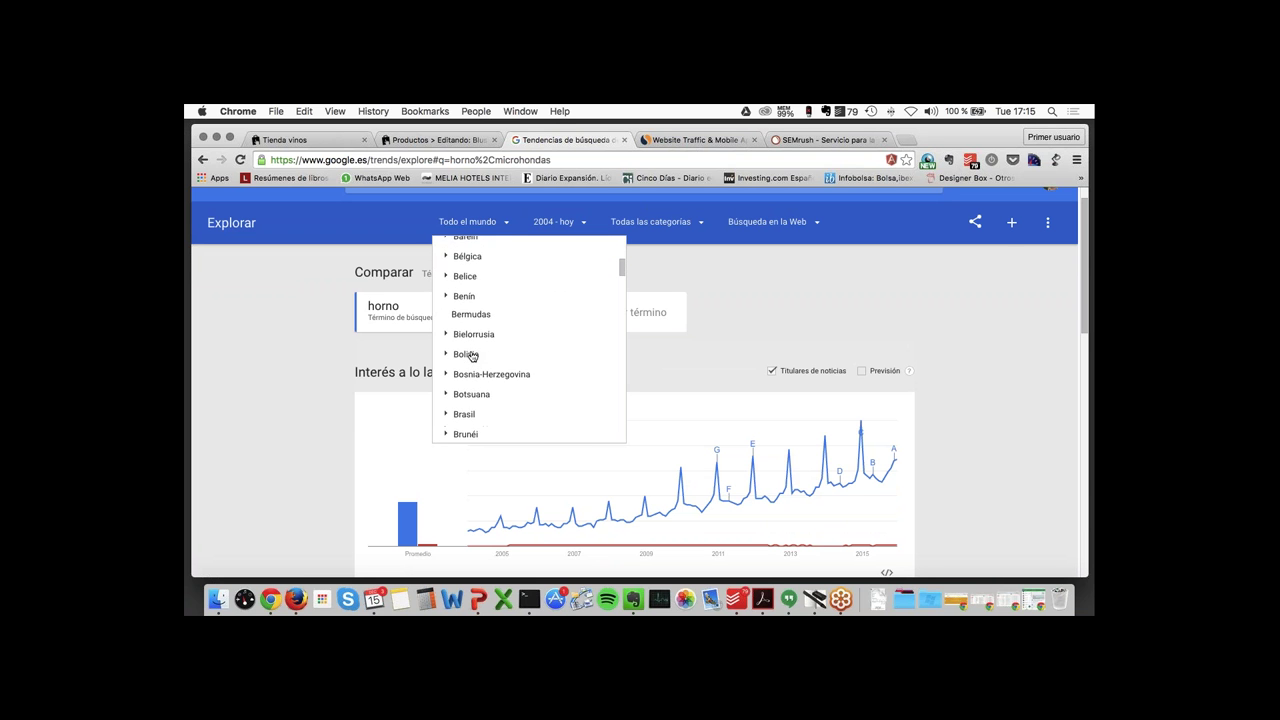
{"action": "scroll", "coordinate": [471, 357], "scroll_direction": "down", "scroll_amount": 10}
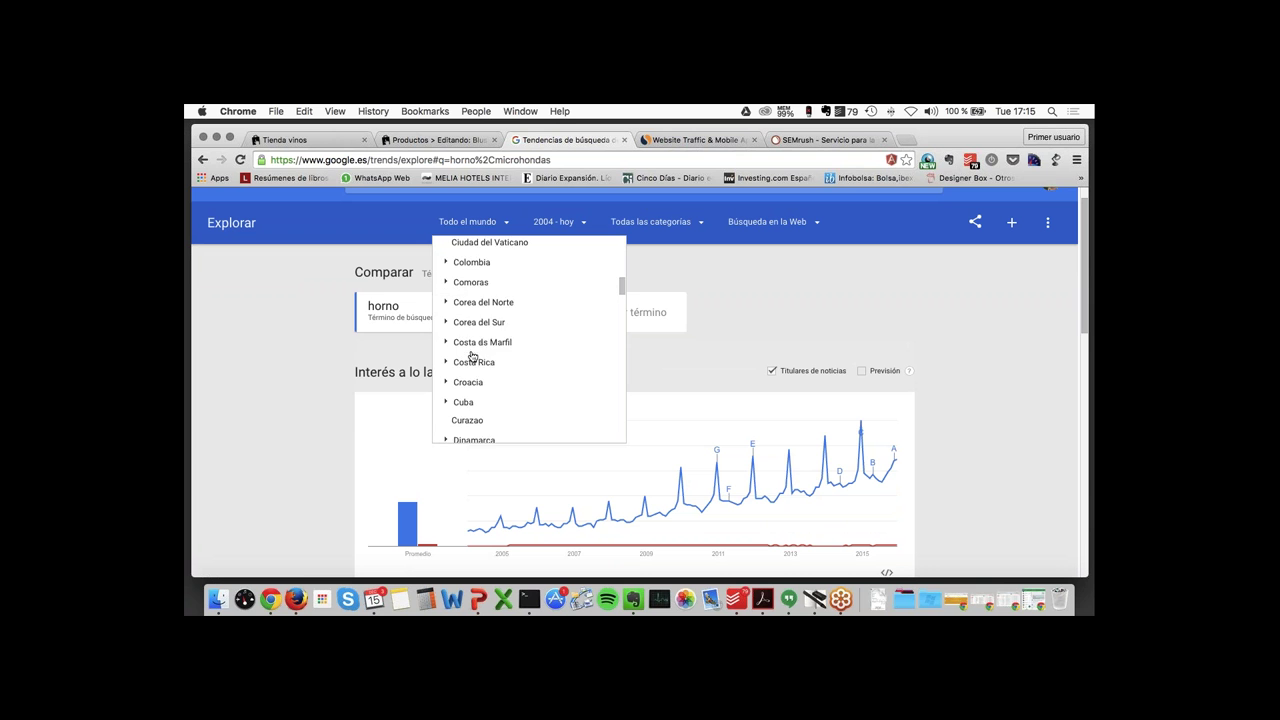
{"action": "scroll", "coordinate": [471, 357], "scroll_direction": "down", "scroll_amount": 5}
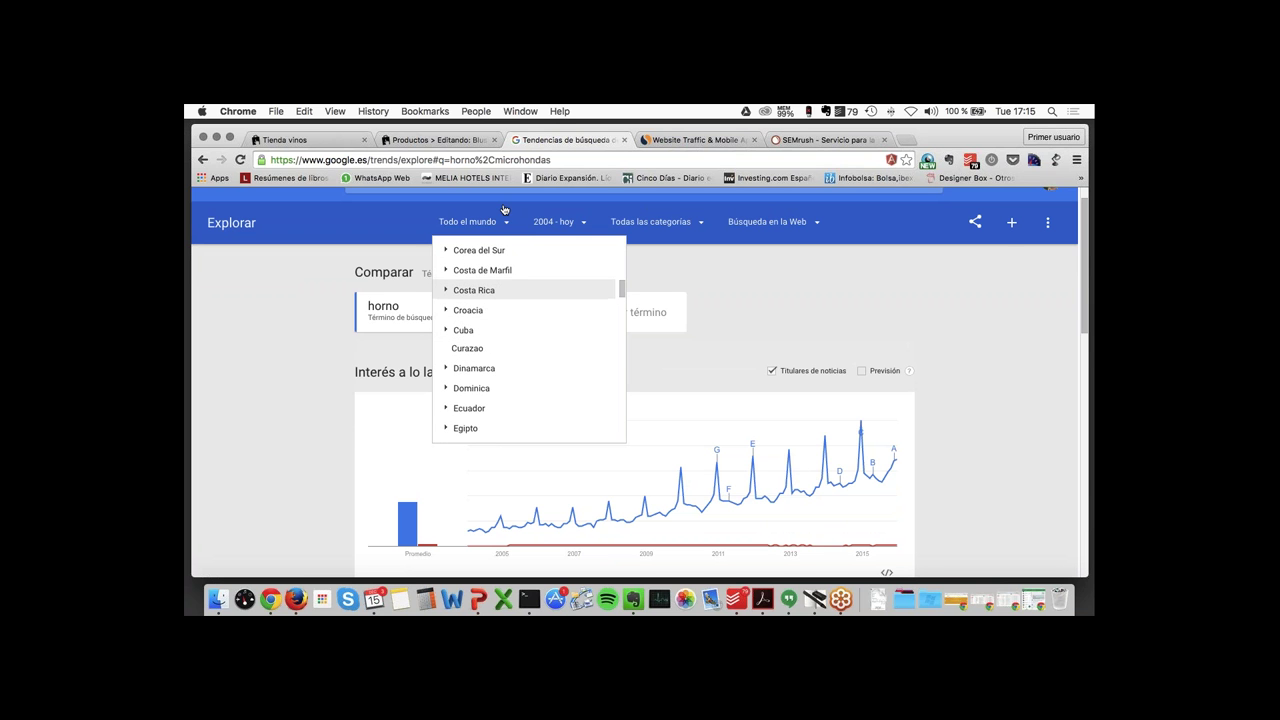
{"action": "scroll", "coordinate": [484, 340], "scroll_direction": "down", "scroll_amount": 3}
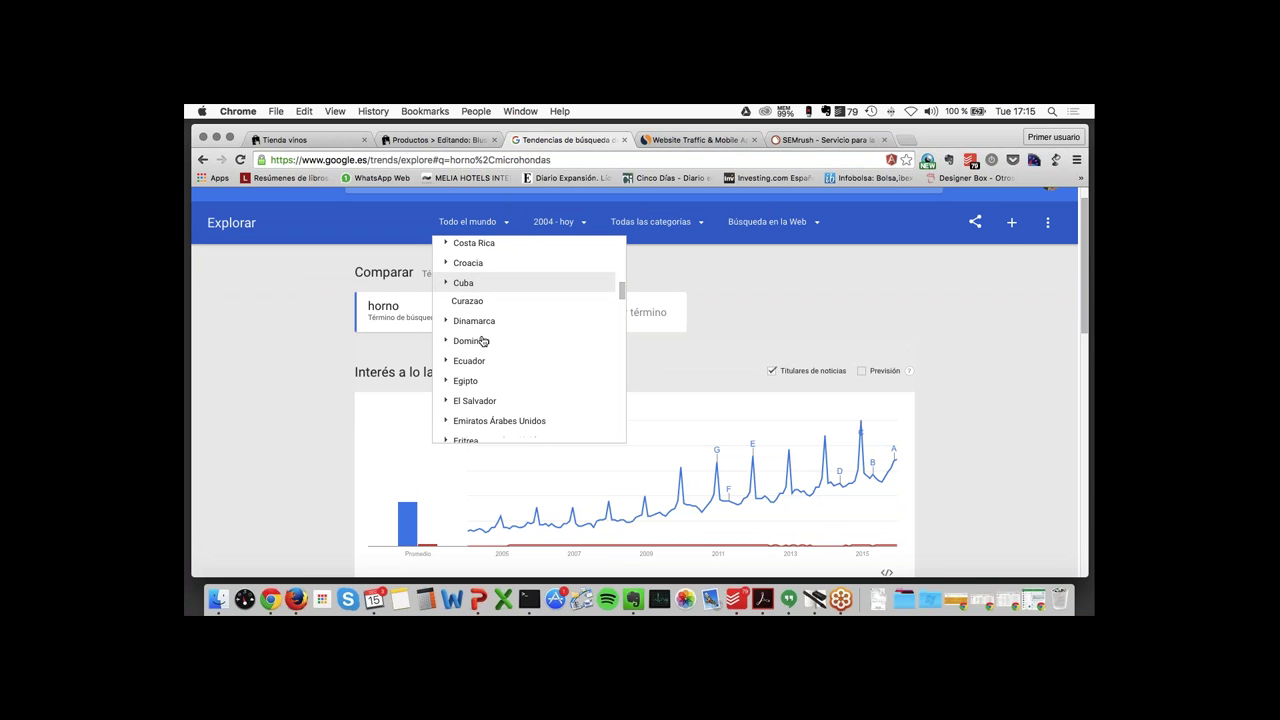
{"action": "scroll", "coordinate": [484, 340], "scroll_direction": "down", "scroll_amount": 2}
{"action": "left_click", "coordinate": [466, 406]}
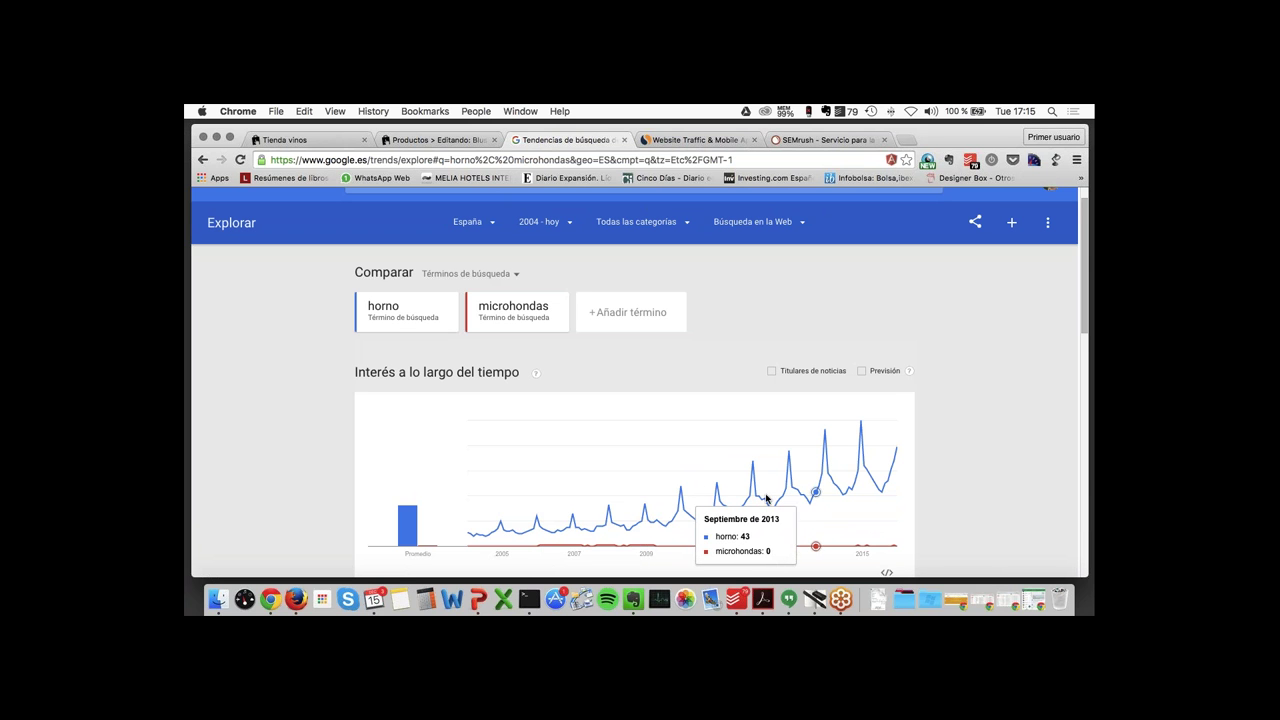
- Correct the misspelt term microhondas to microondas and update the chart
{"action": "left_click", "coordinate": [511, 308]}
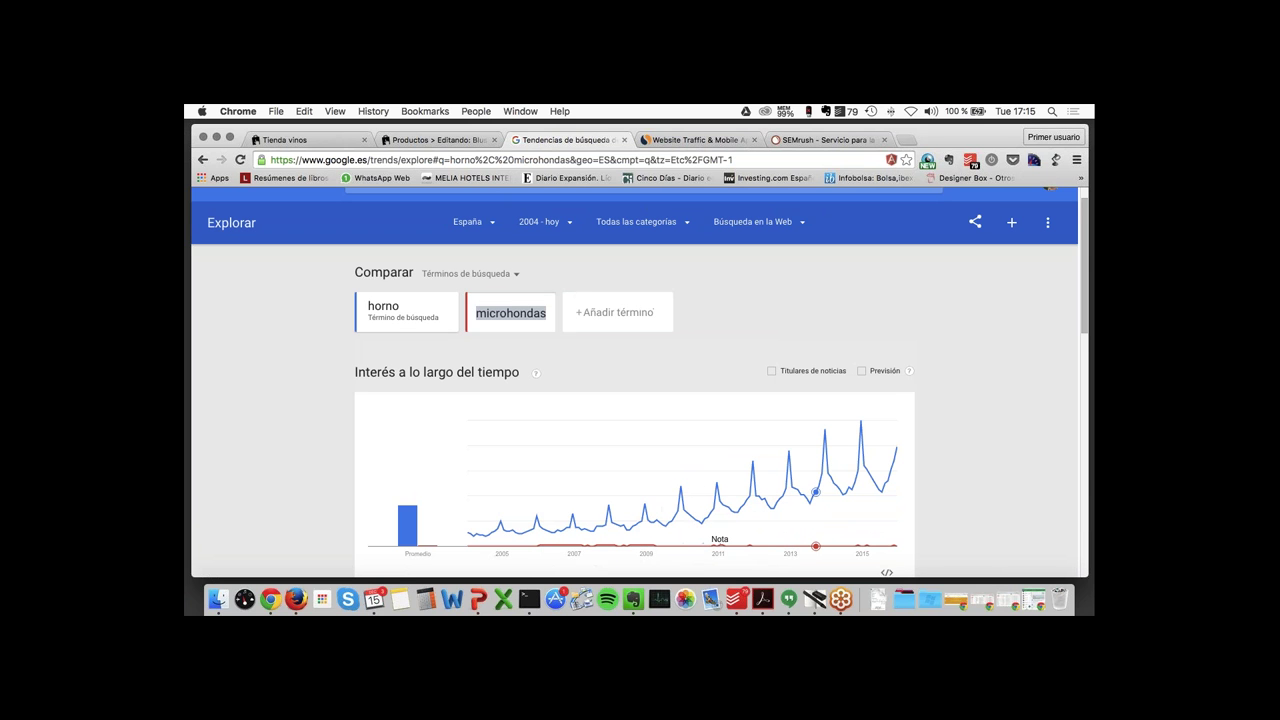
{"action": "left_click", "coordinate": [513, 312]}
{"action": "key", "text": "BackSpace"}
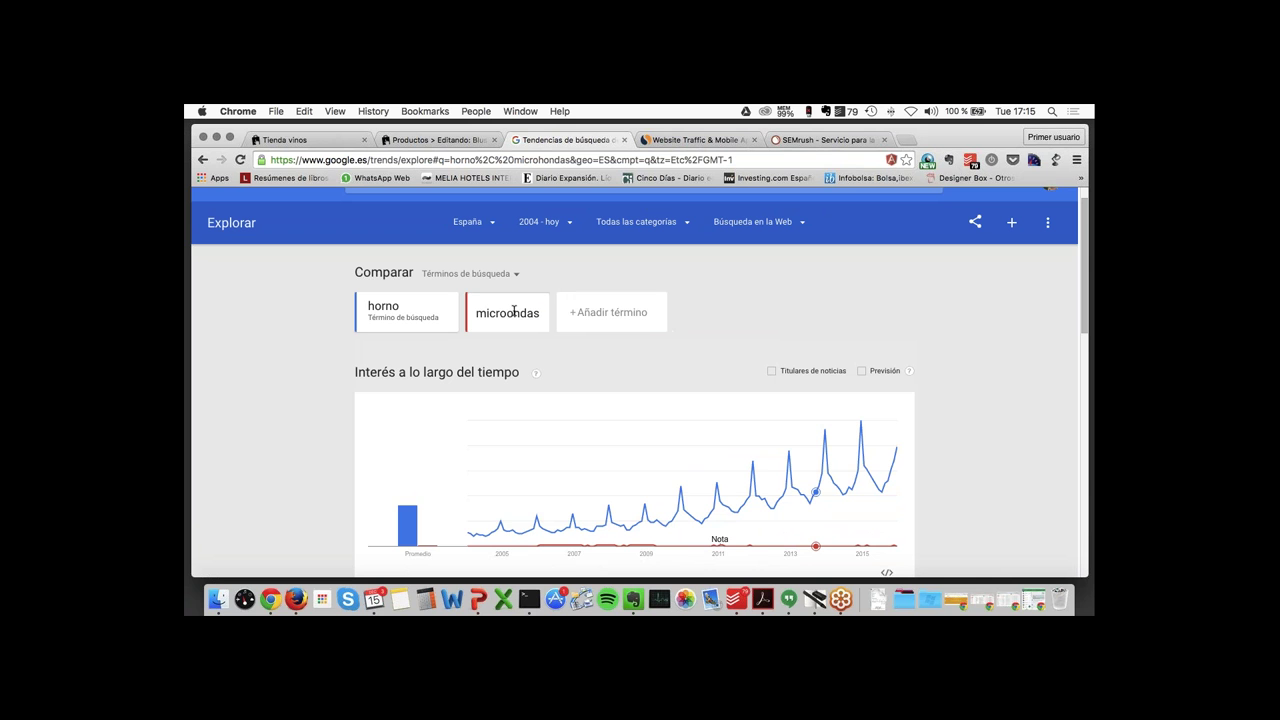
{"action": "key", "text": "Return"}
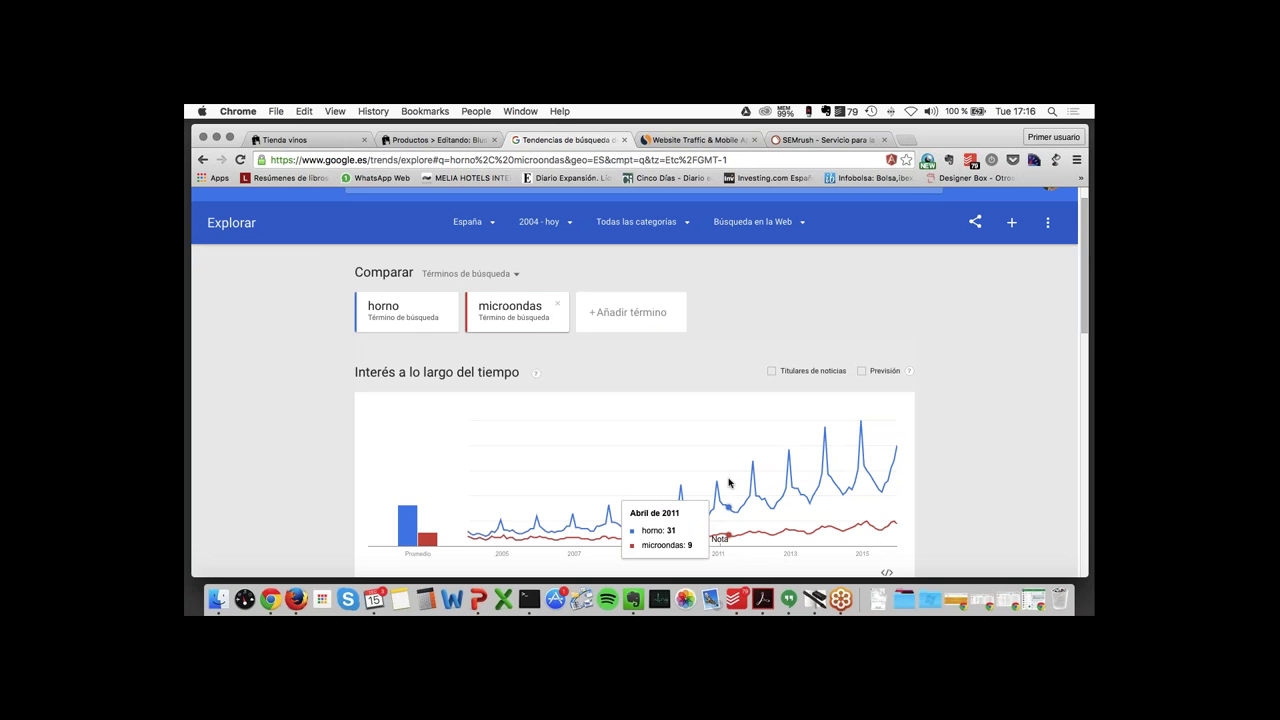
{"action": "scroll", "coordinate": [729, 483], "scroll_direction": "down", "scroll_amount": 1}
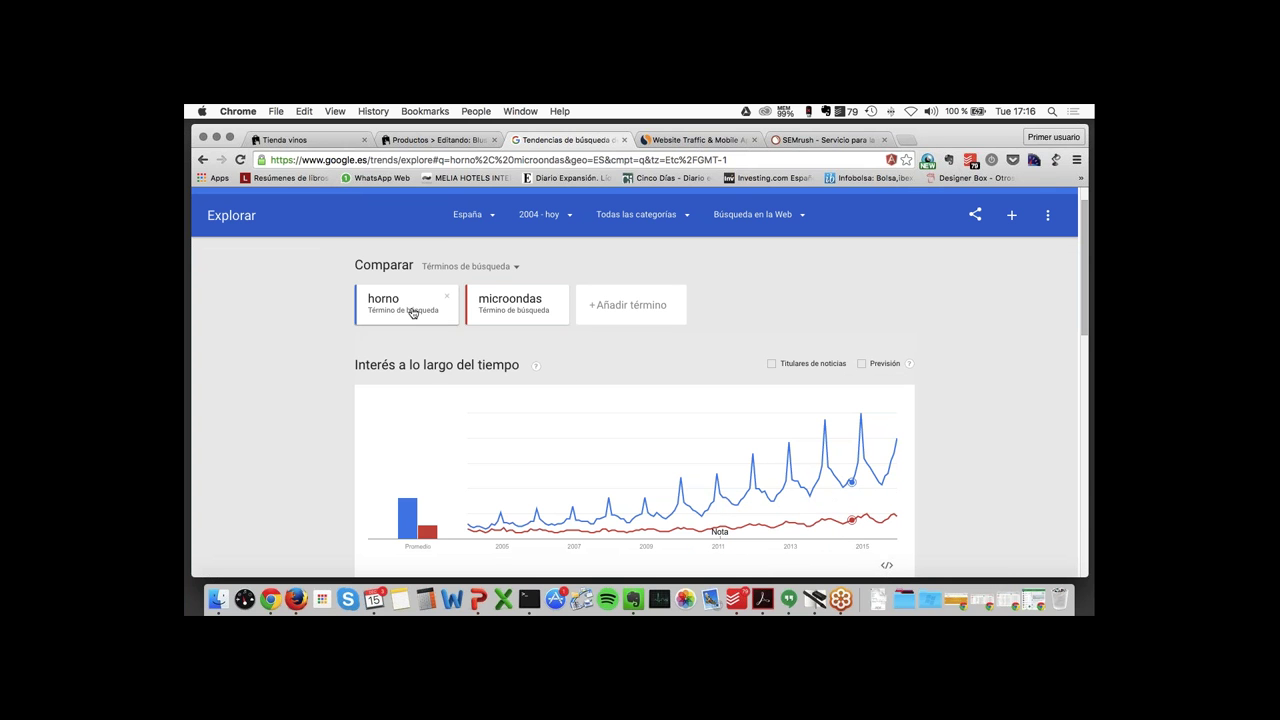
- Run a SimilarWeb traffic analysis for leroymerlin.es
{"action": "left_click", "coordinate": [696, 141]}
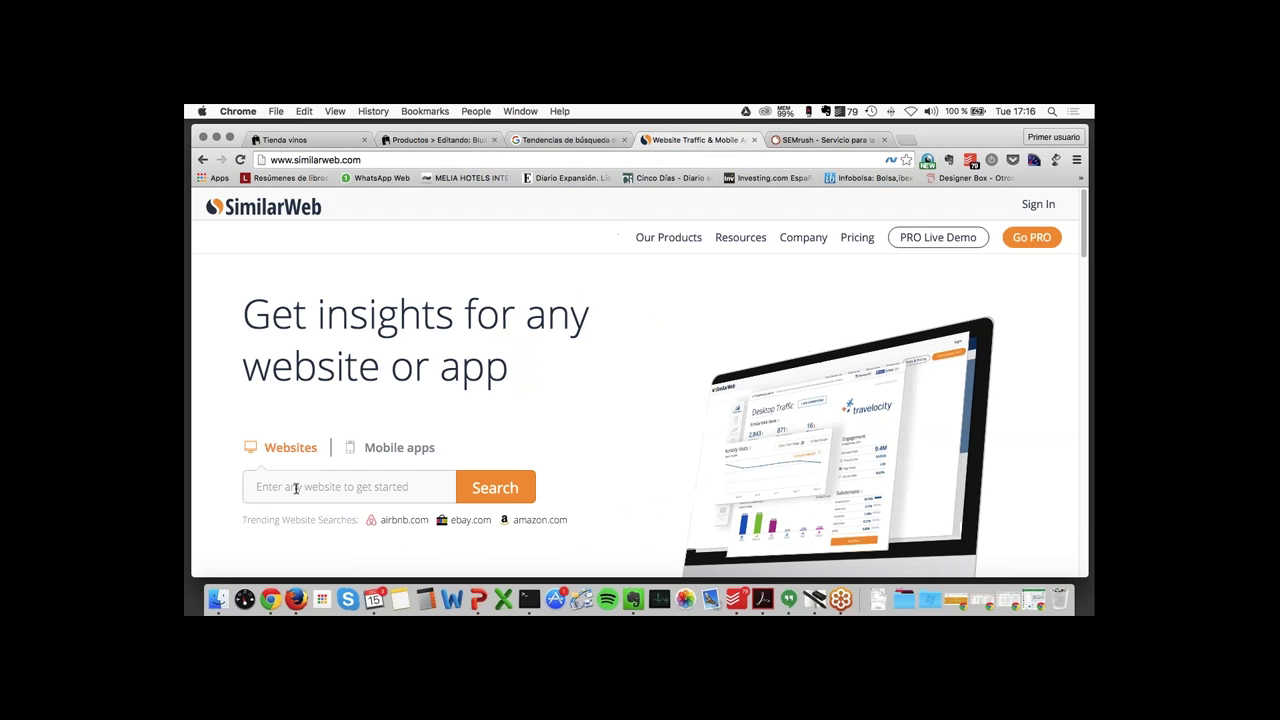
{"action": "left_click", "coordinate": [296, 488]}
{"action": "type", "text": "le"}
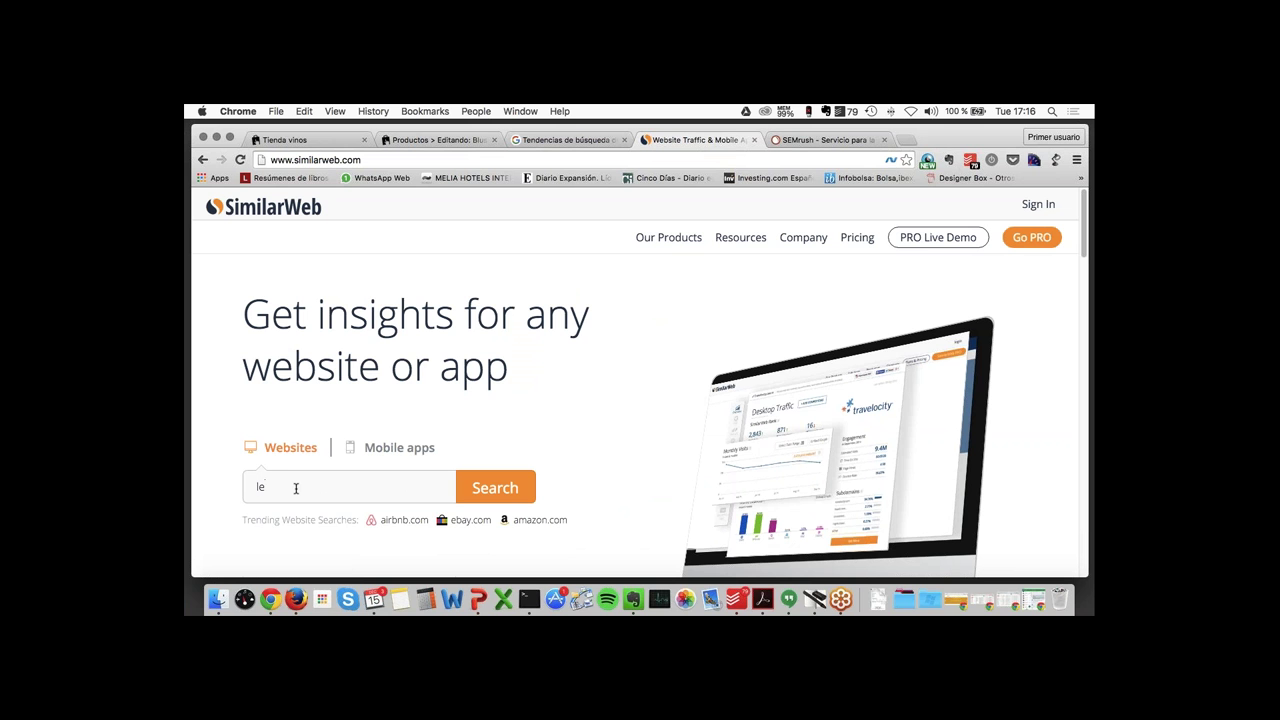
{"action": "type", "text": "roy"}
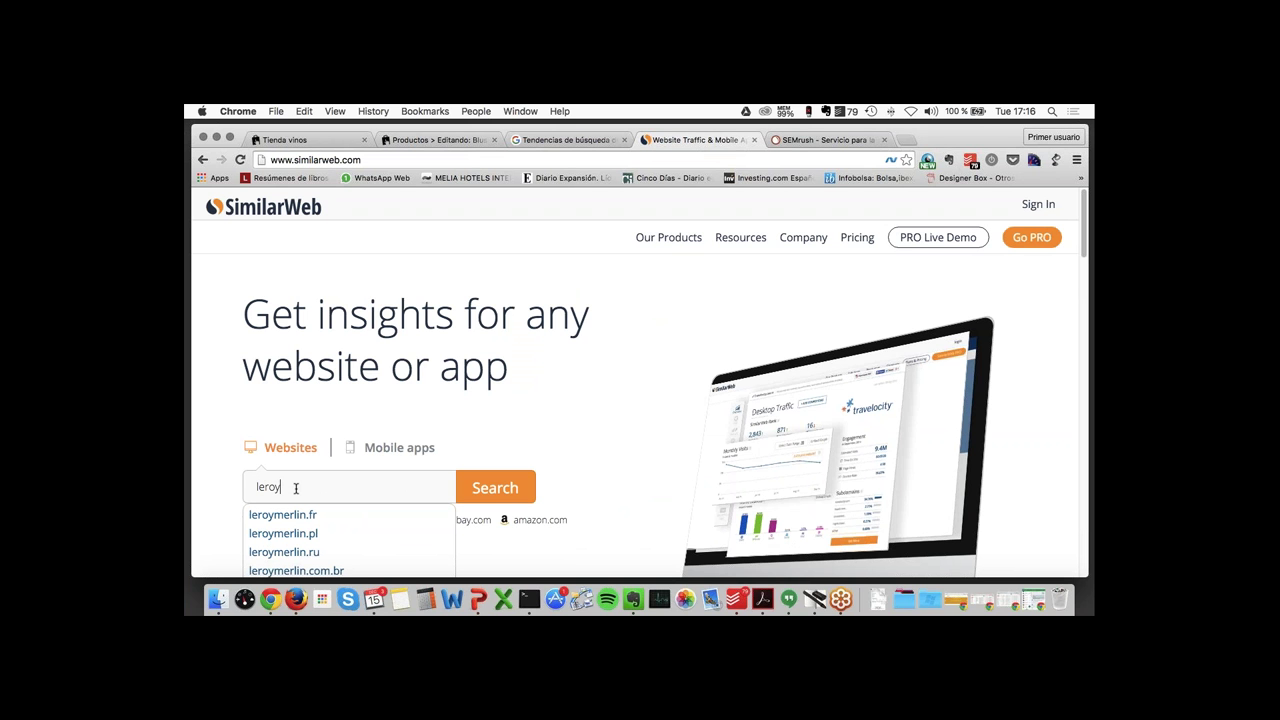
{"action": "type", "text": "merlin.es"}
{"action": "key", "text": "Return"}
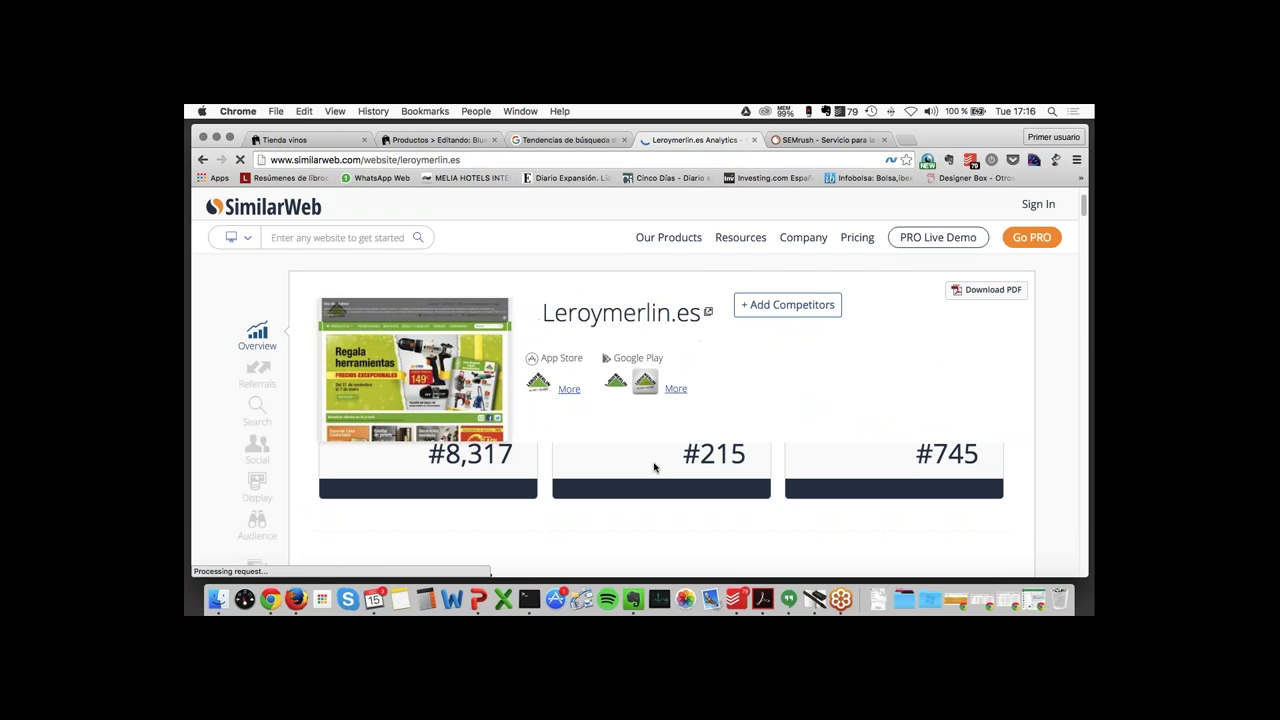
- Review leroymerlin.es traffic sources, referrals and search data, with search at 72.56%
{"action": "scroll", "coordinate": [654, 467], "scroll_direction": "down", "scroll_amount": 4}
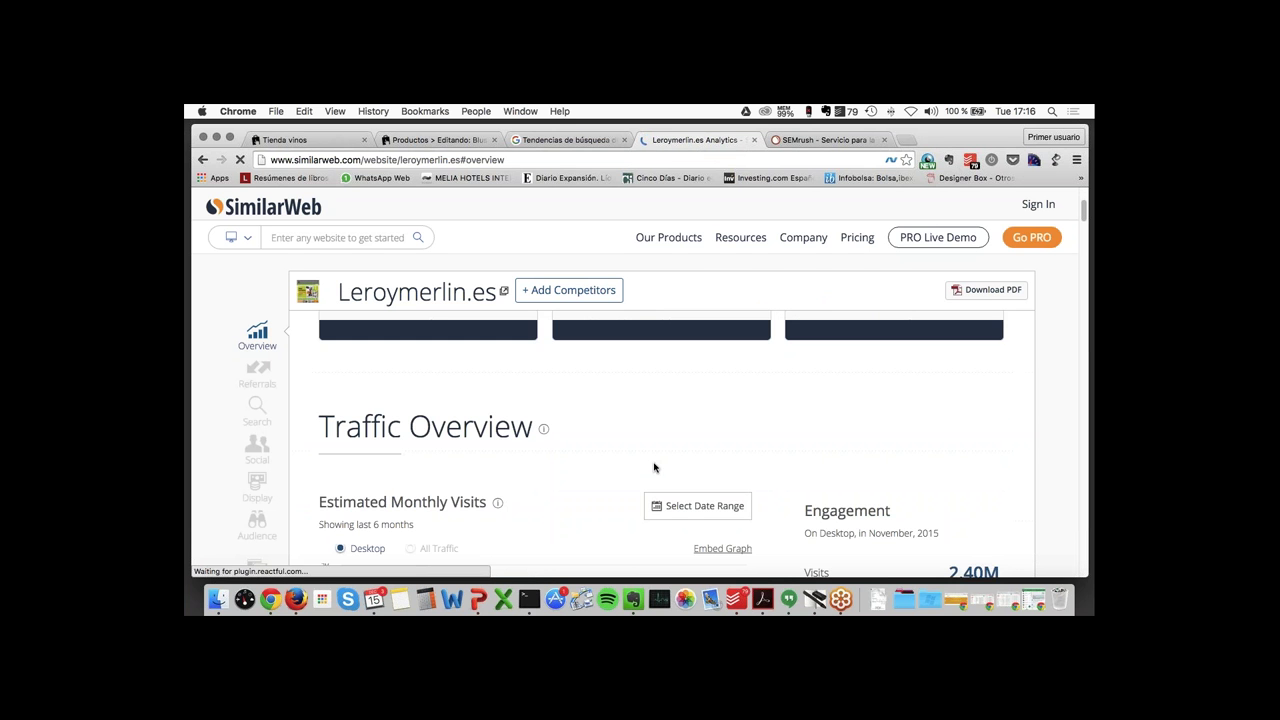
{"action": "scroll", "coordinate": [654, 467], "scroll_direction": "down", "scroll_amount": 5}
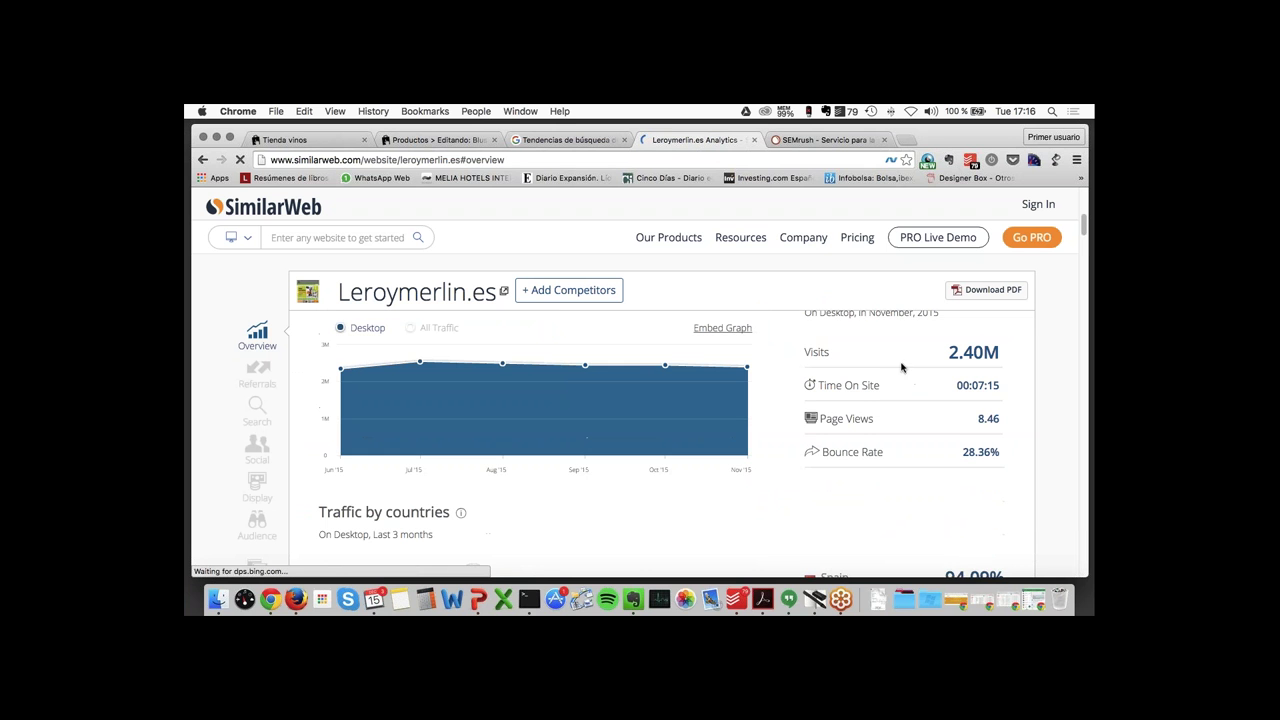
{"action": "scroll", "coordinate": [654, 467], "scroll_direction": "down", "scroll_amount": 5}
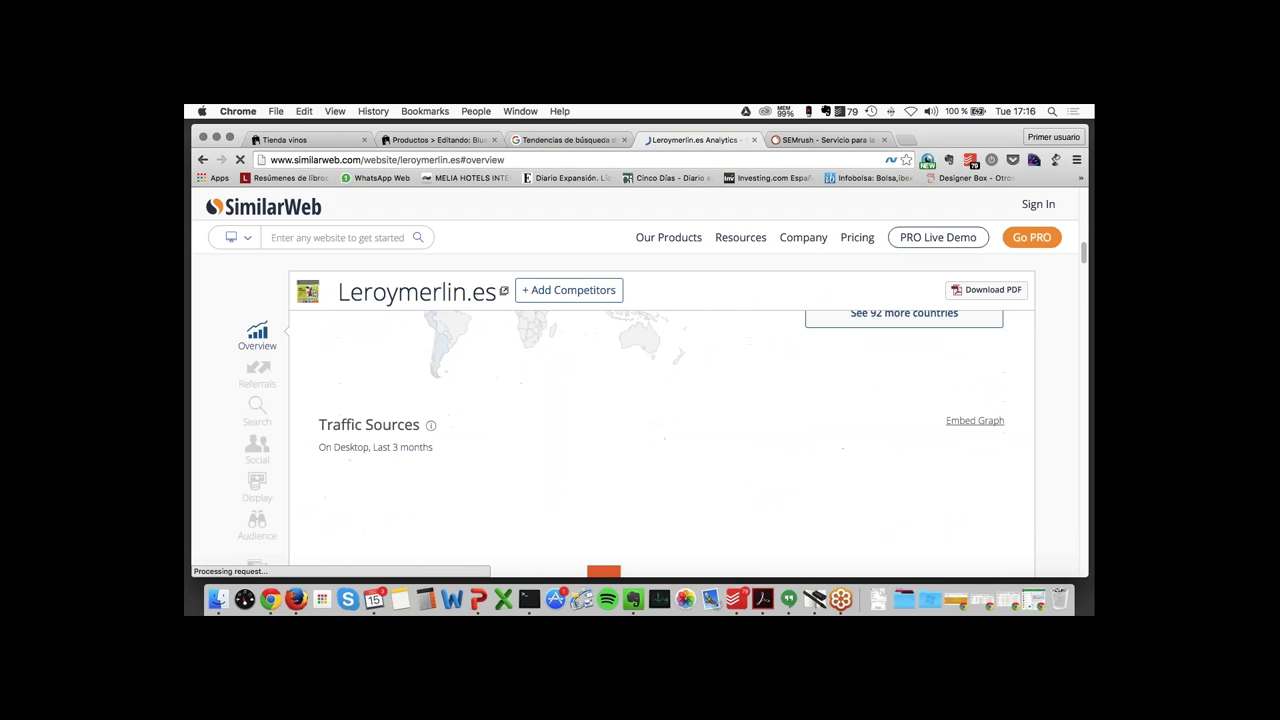
{"action": "scroll", "coordinate": [893, 367], "scroll_direction": "down", "scroll_amount": 3}
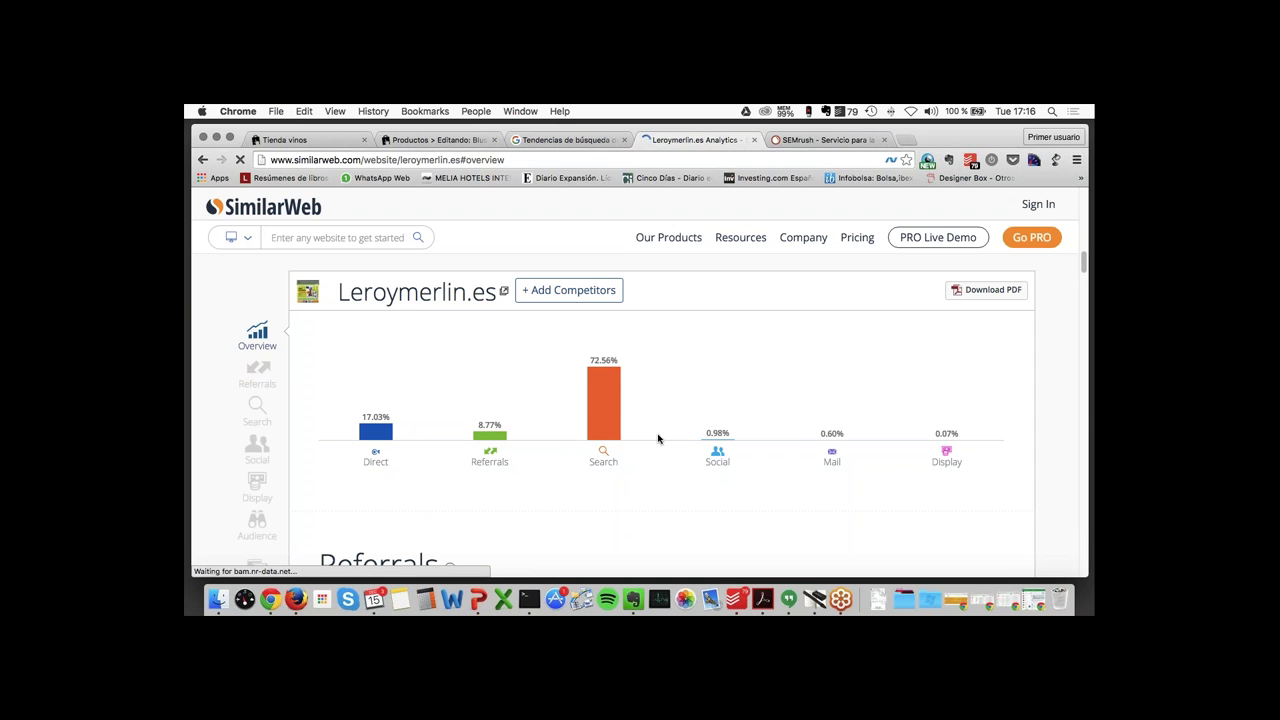
{"action": "scroll", "coordinate": [658, 438], "scroll_direction": "down", "scroll_amount": 1}
{"action": "scroll", "coordinate": [658, 438], "scroll_direction": "down", "scroll_amount": 5}
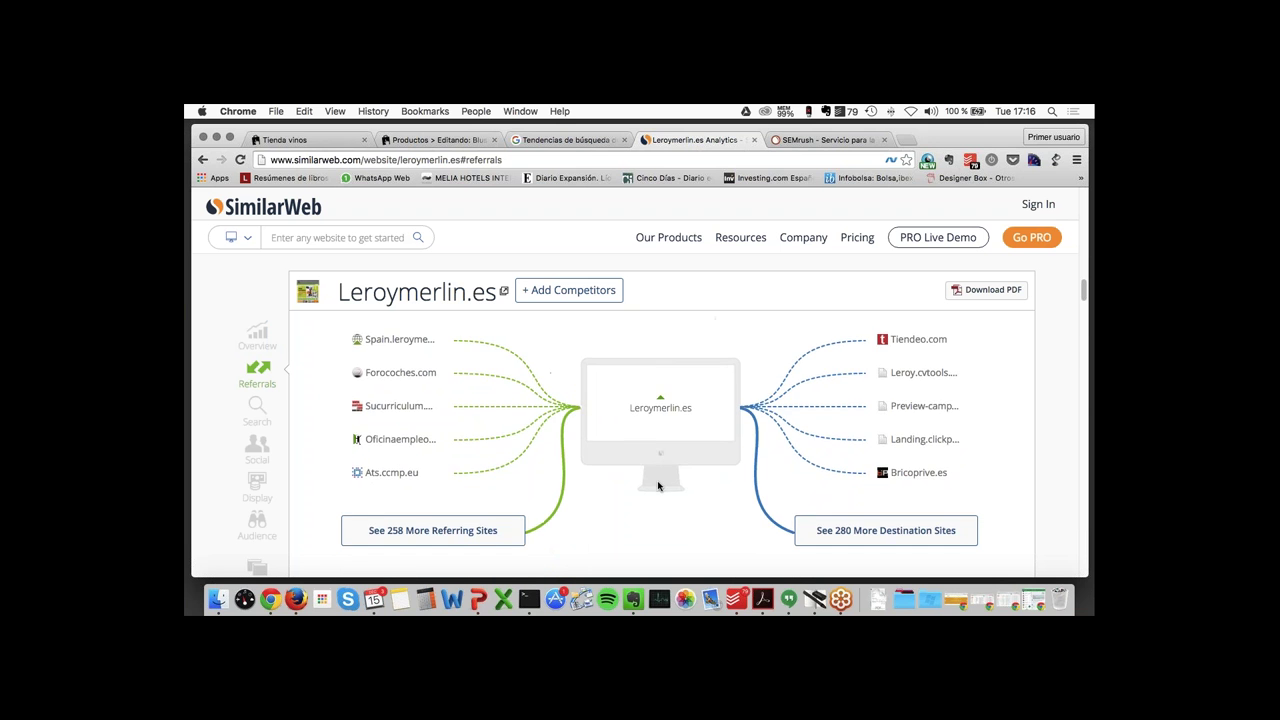
{"action": "scroll", "coordinate": [658, 486], "scroll_direction": "down", "scroll_amount": 4}
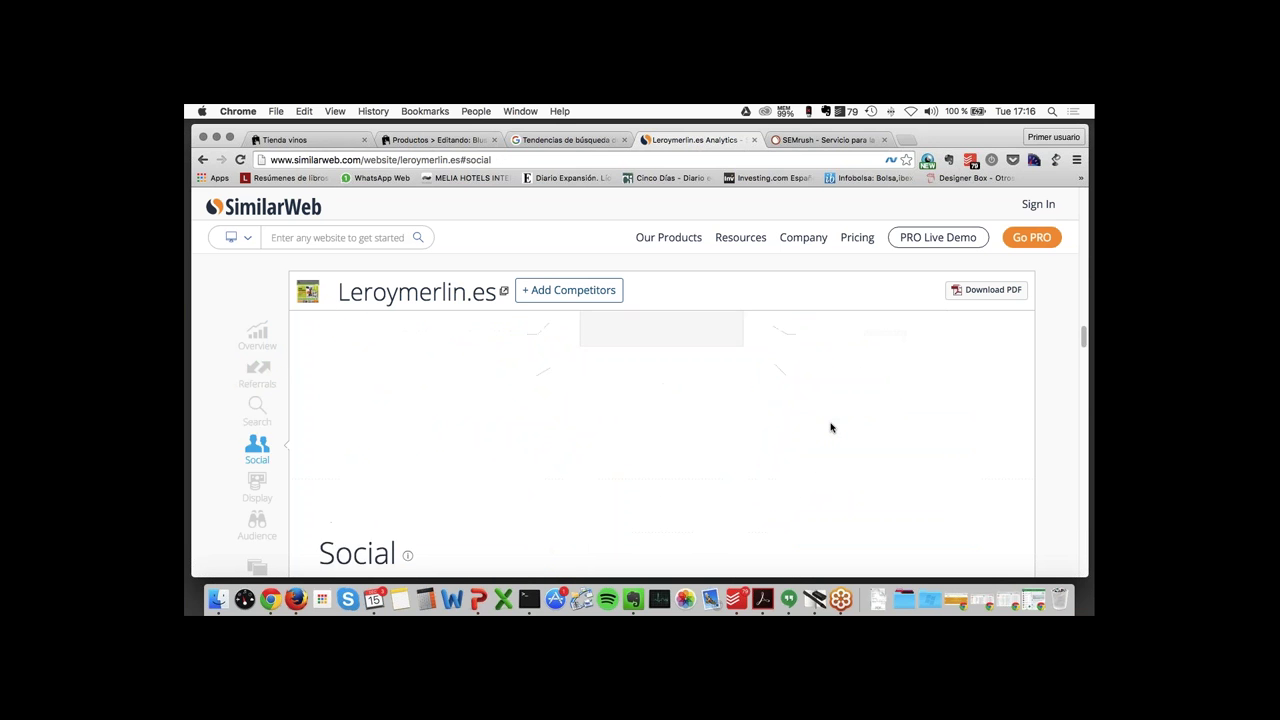
- Open the SEMrush Domain Overview for leroymerlin.es from the search suggestions
{"action": "left_click", "coordinate": [818, 141]}
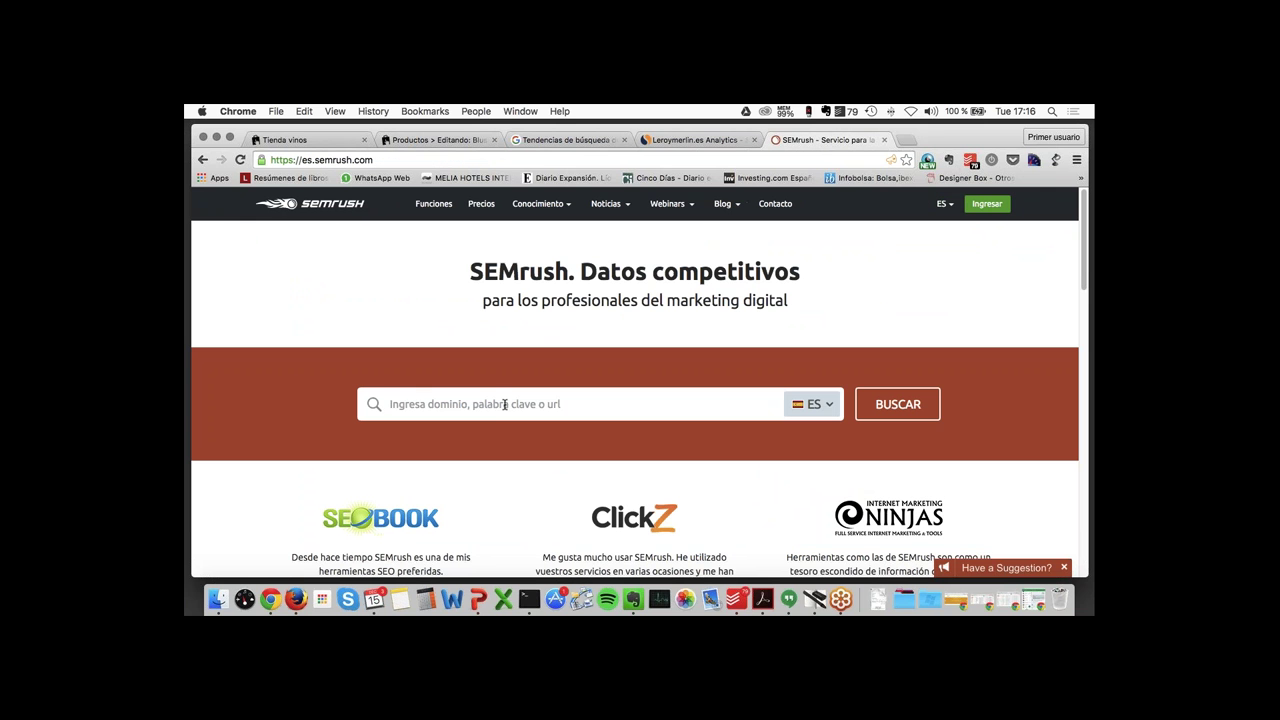
{"action": "type", "text": "ler"}
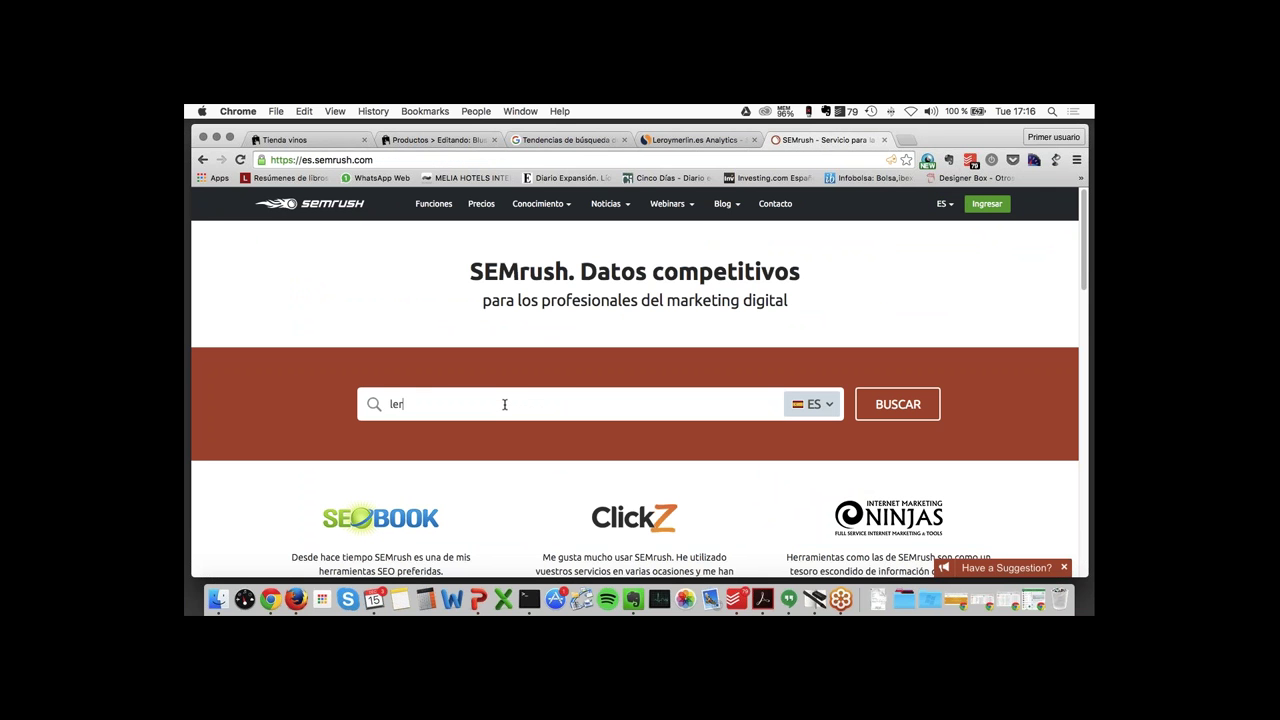
{"action": "type", "text": "o"}
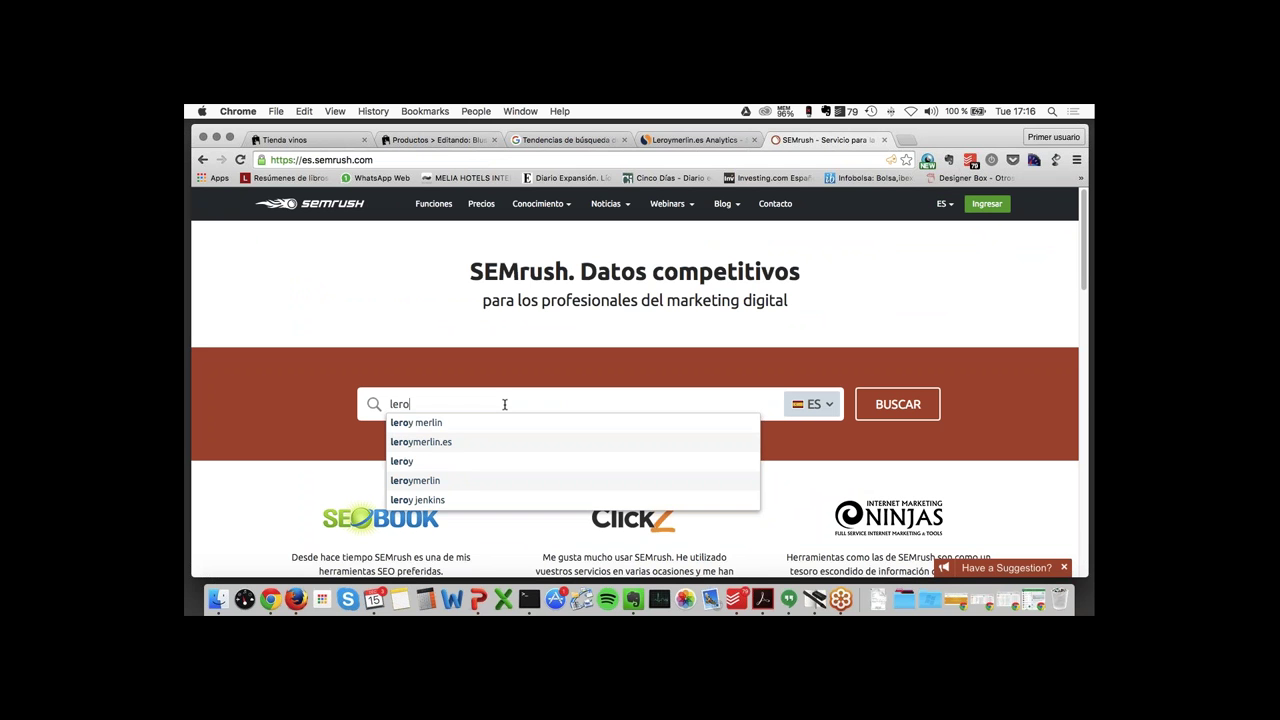
{"action": "key", "text": "Down"}
{"action": "key", "text": "Down"}
{"action": "key", "text": "Return"}
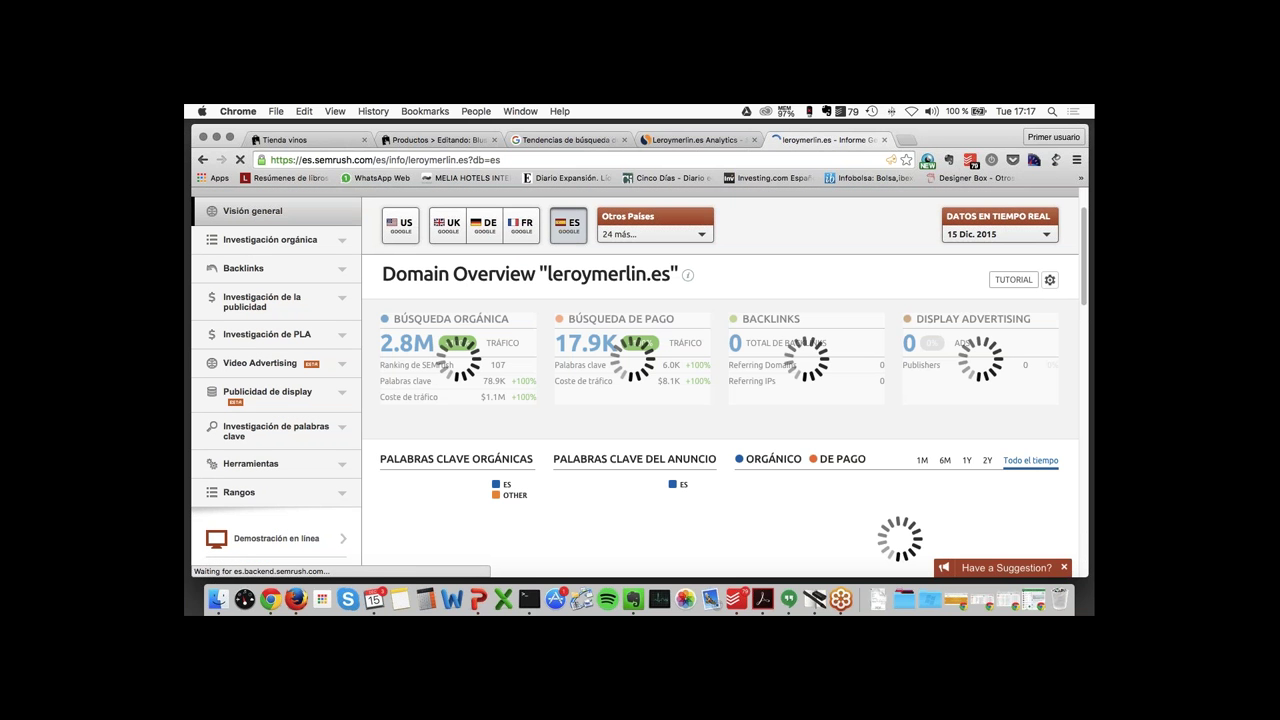
- Review leroymerlin.es organic and paid traffic, backlinks and paid competitors like bricor.es
{"action": "scroll", "coordinate": [720, 380], "scroll_direction": "down", "scroll_amount": 2}
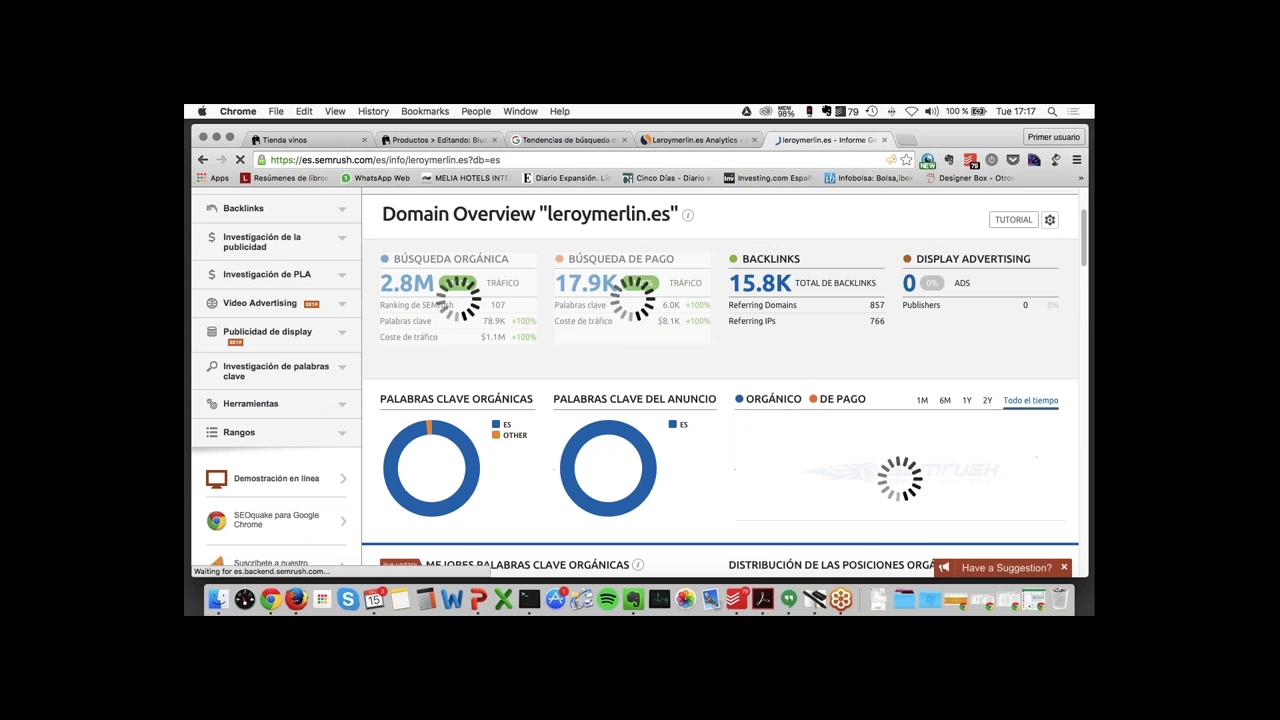
{"action": "scroll", "coordinate": [720, 380], "scroll_direction": "down", "scroll_amount": 5}
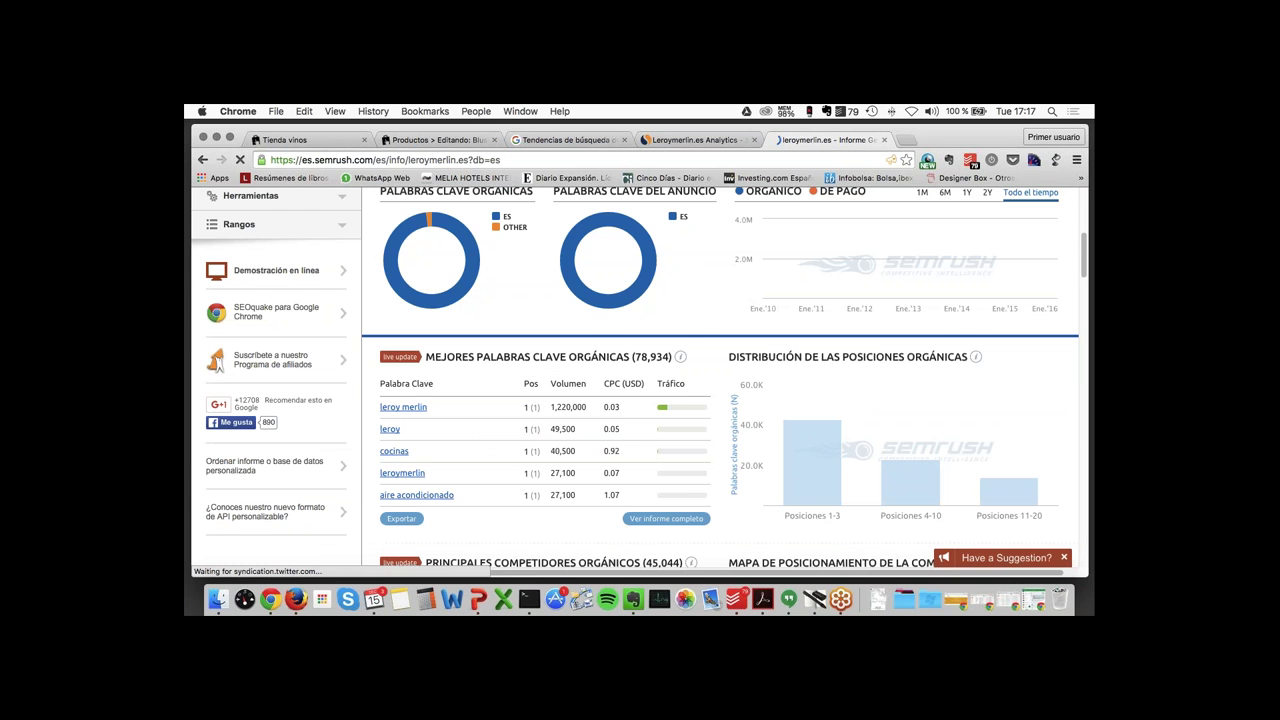
{"action": "scroll", "coordinate": [464, 445], "scroll_direction": "down", "scroll_amount": 5}
{"action": "scroll", "coordinate": [464, 445], "scroll_direction": "down", "scroll_amount": 1}
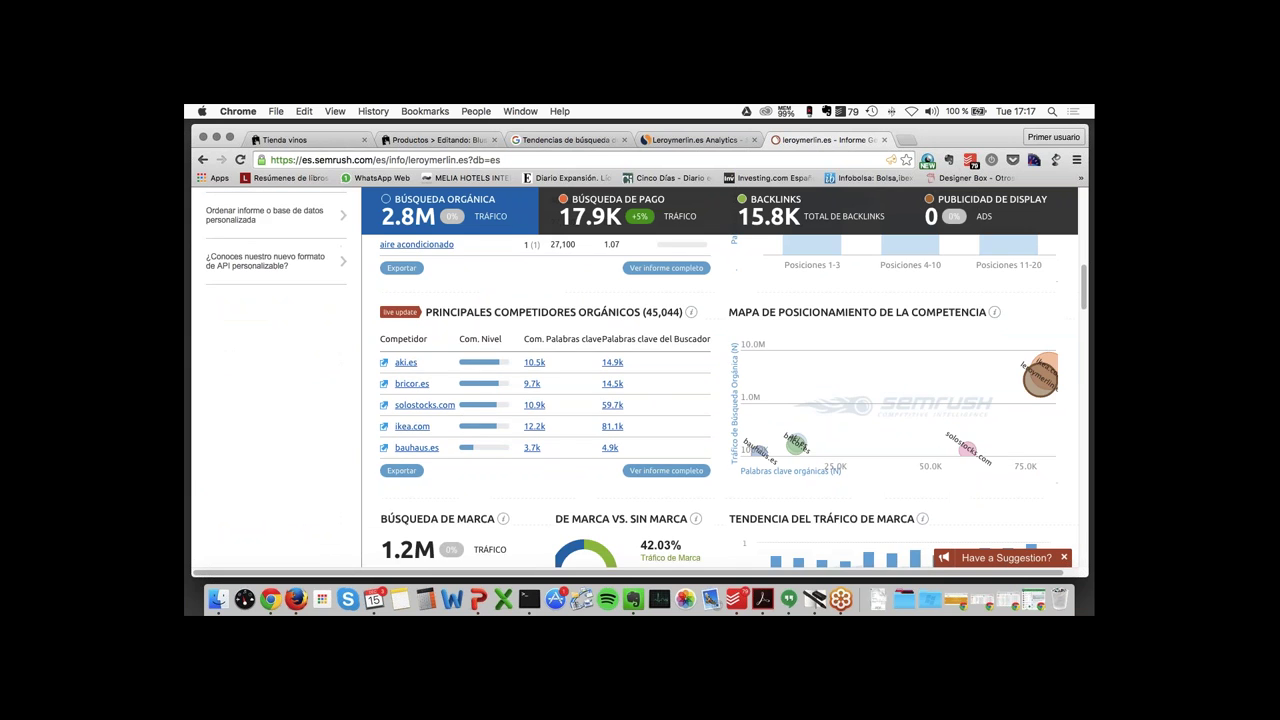
{"action": "scroll", "coordinate": [720, 400], "scroll_direction": "down", "scroll_amount": 5}
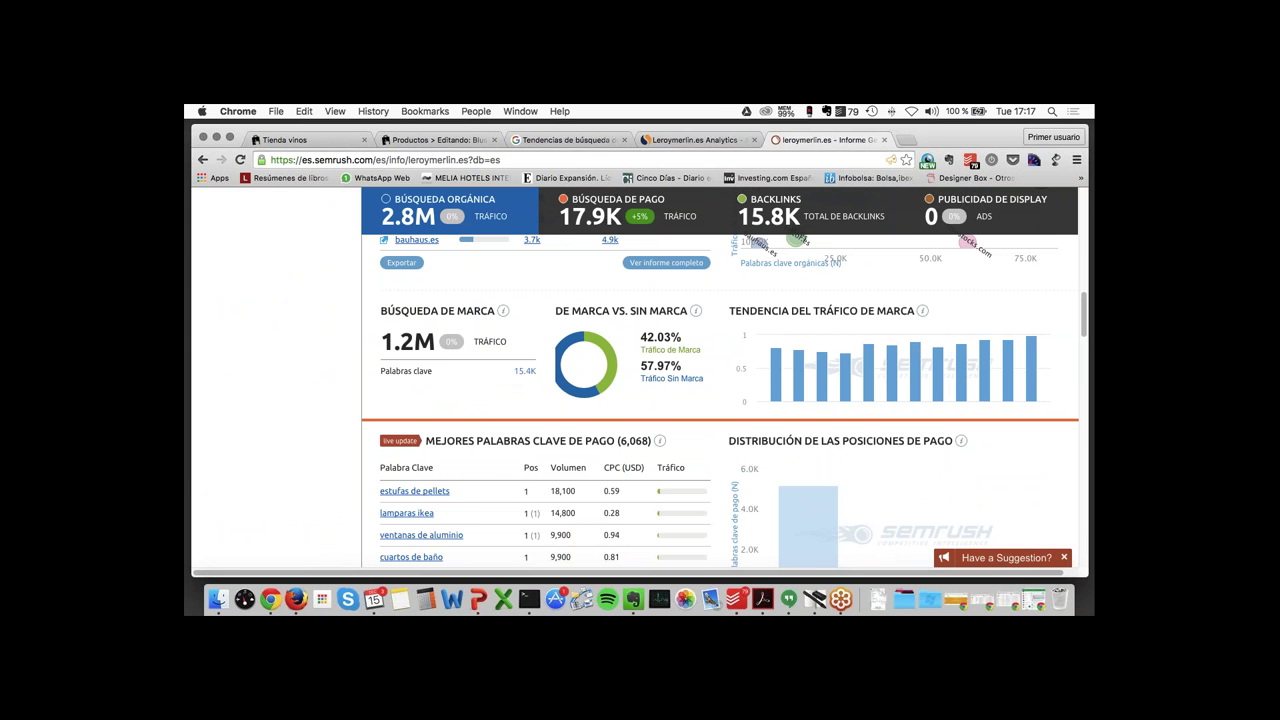
{"action": "scroll", "coordinate": [720, 400], "scroll_direction": "down", "scroll_amount": 5}
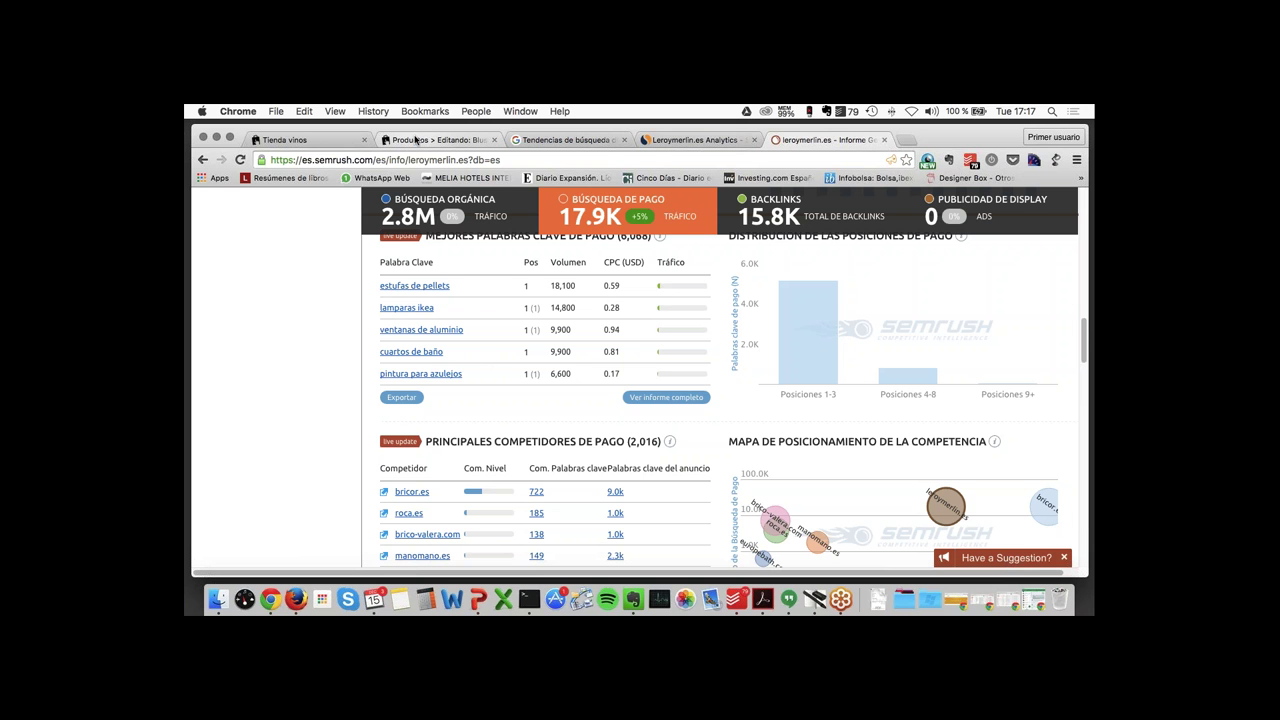
- Return to the Blusa product's SEO settings and move into the Meta descripción field
{"action": "left_click", "coordinate": [415, 140]}
{"action": "scroll", "coordinate": [300, 260], "scroll_direction": "down", "scroll_amount": 1}
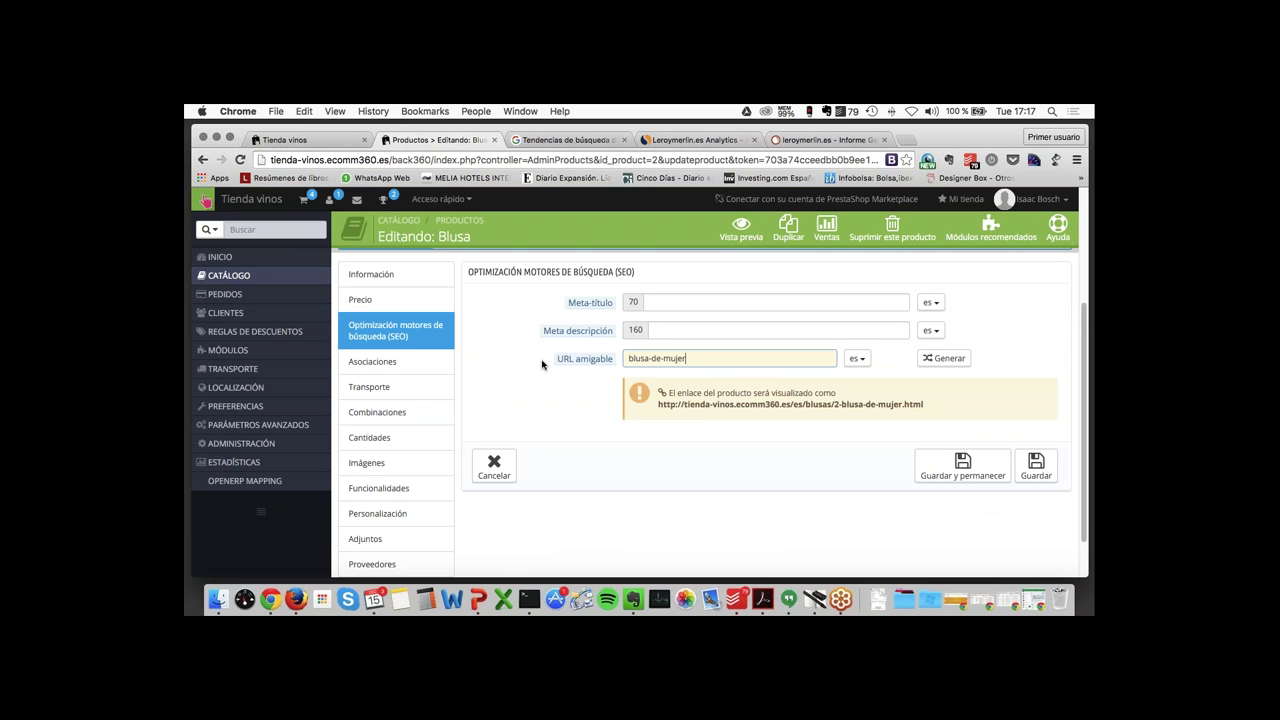
{"action": "left_click", "coordinate": [713, 329]}
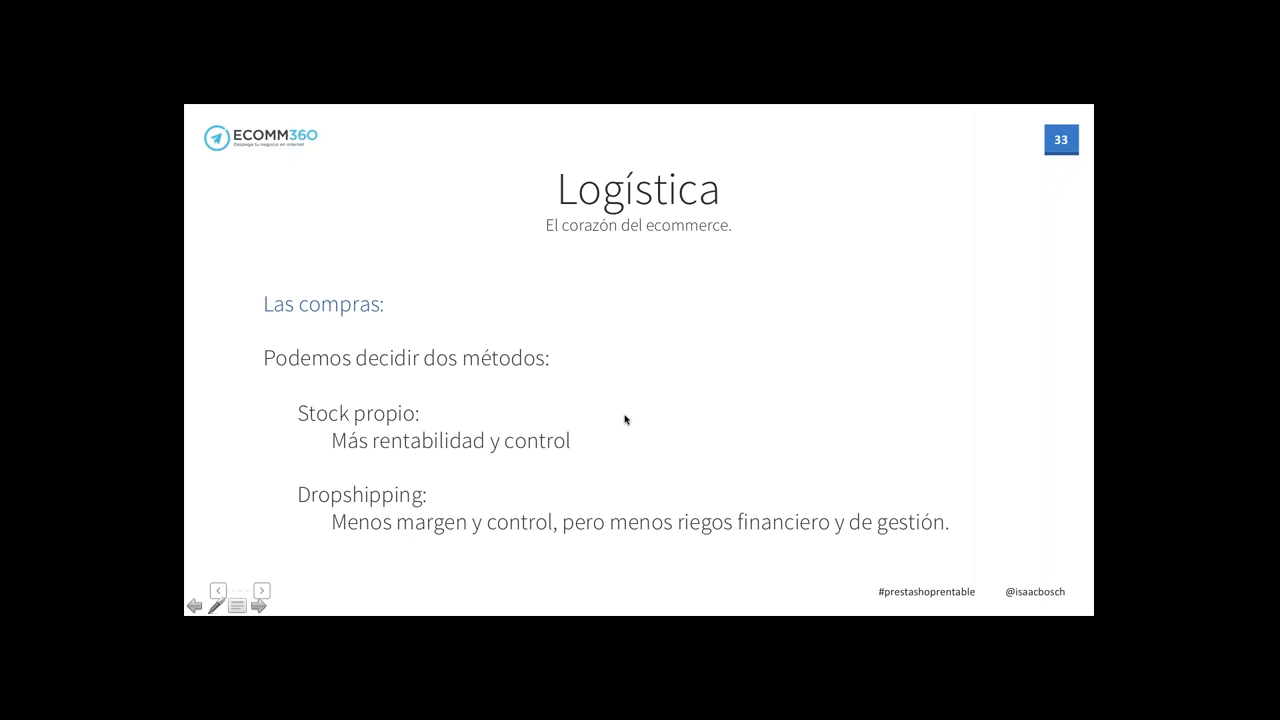
{"action": "key", "text": "Right"}
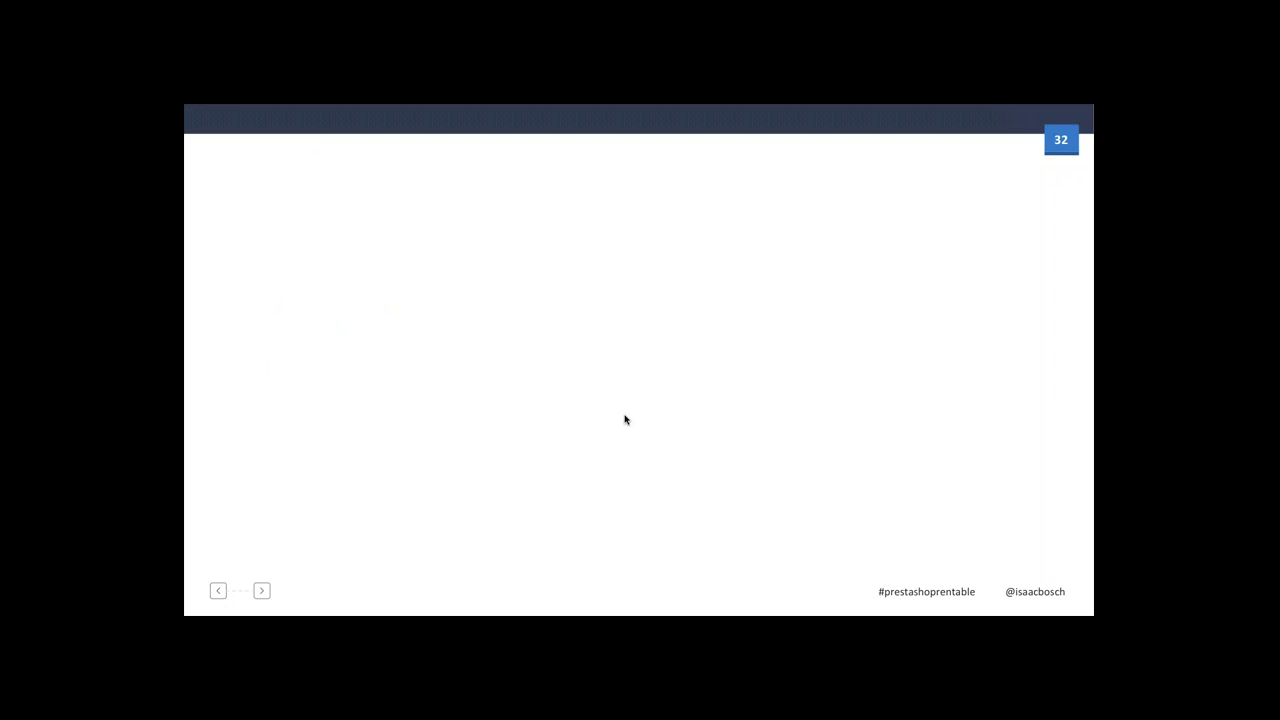
{"action": "key", "text": "Right"}
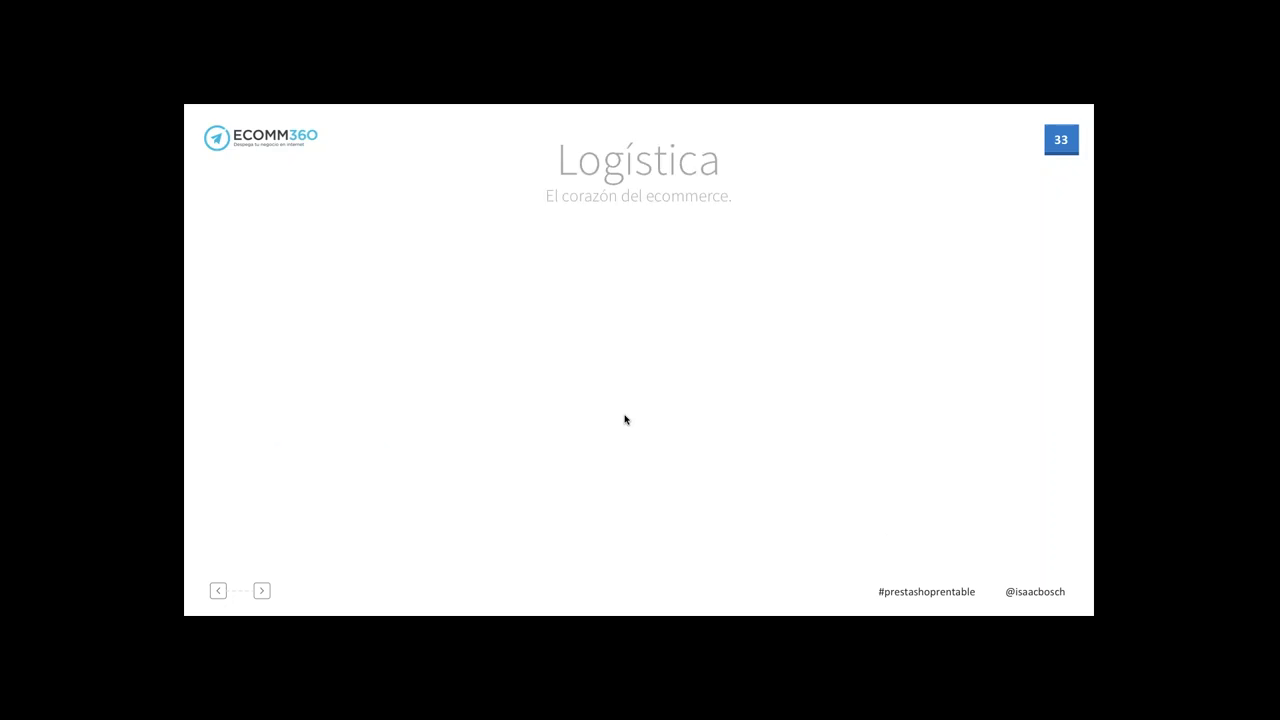
{"action": "key", "text": "Right"}
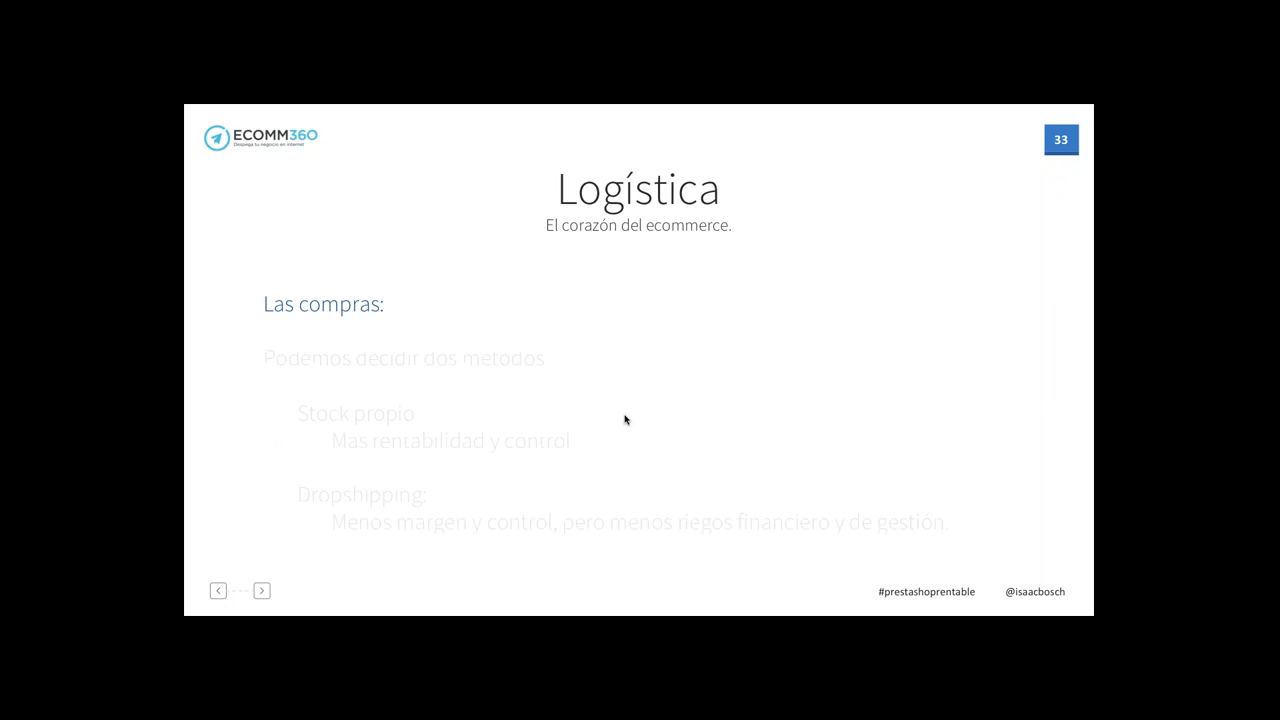
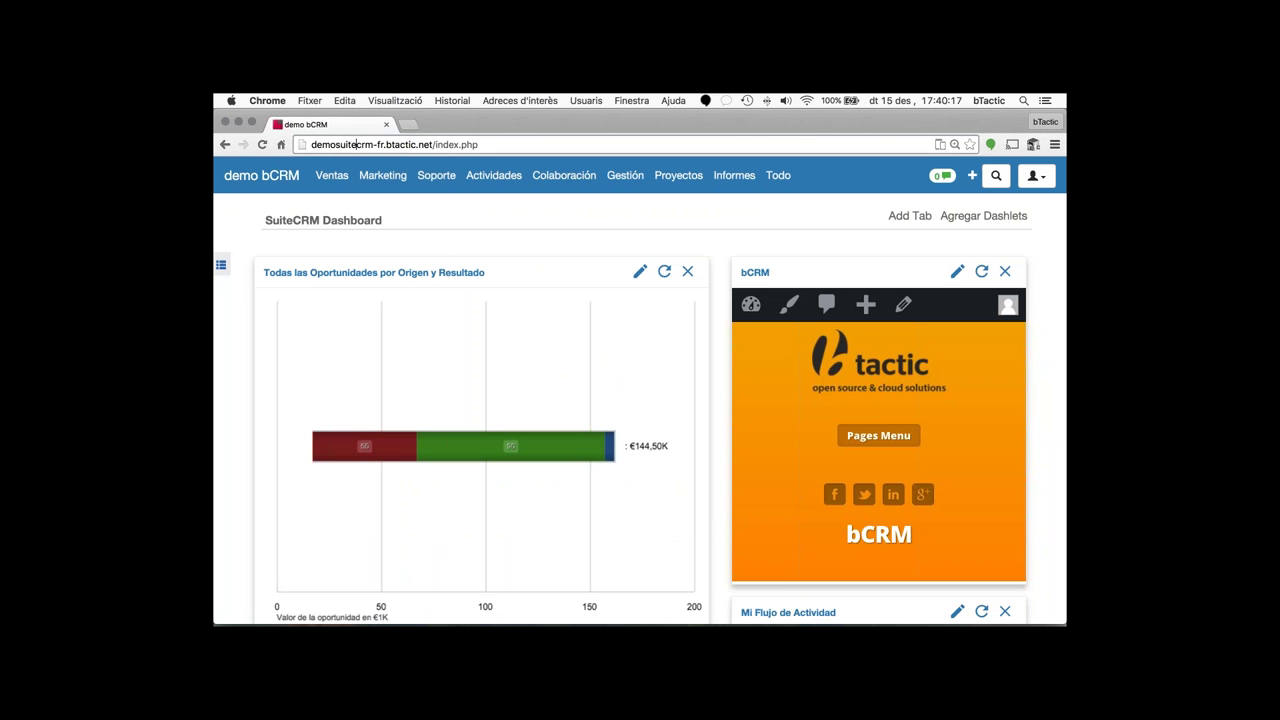
- Load the suitecrm.com home page in a new browser tab
{"action": "left_click", "coordinate": [413, 126]}
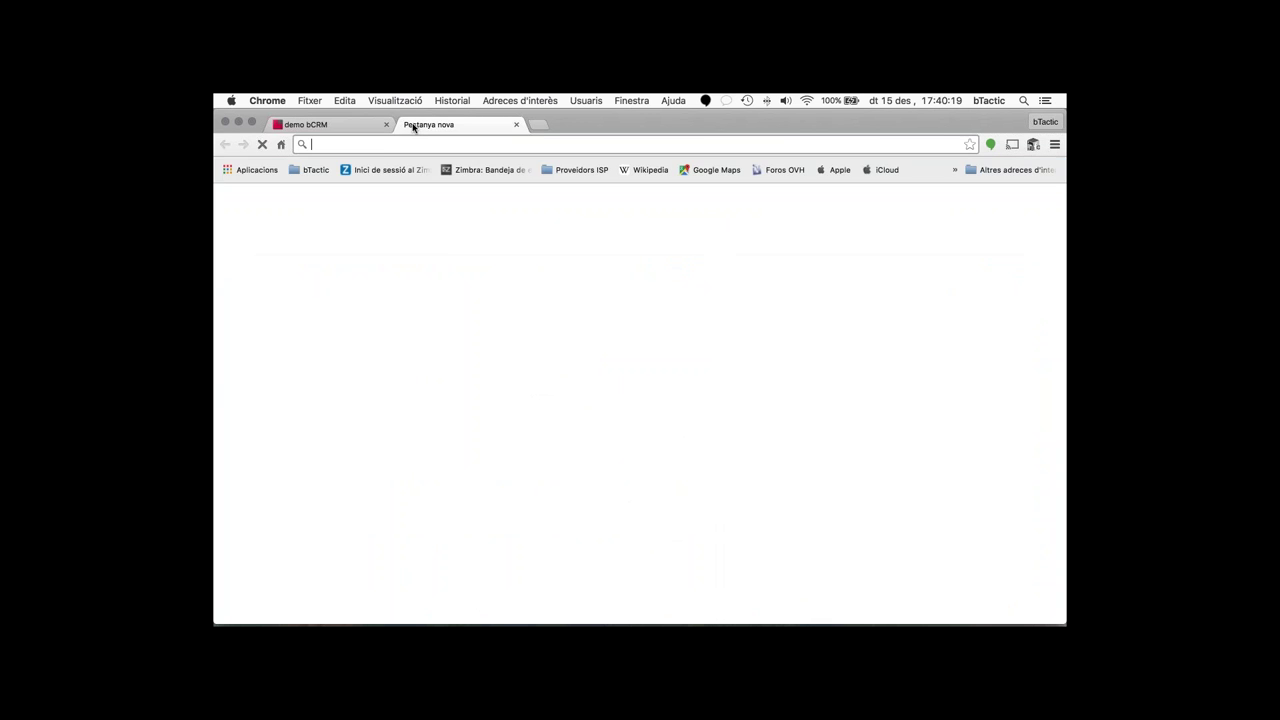
{"action": "type", "text": "suite"}
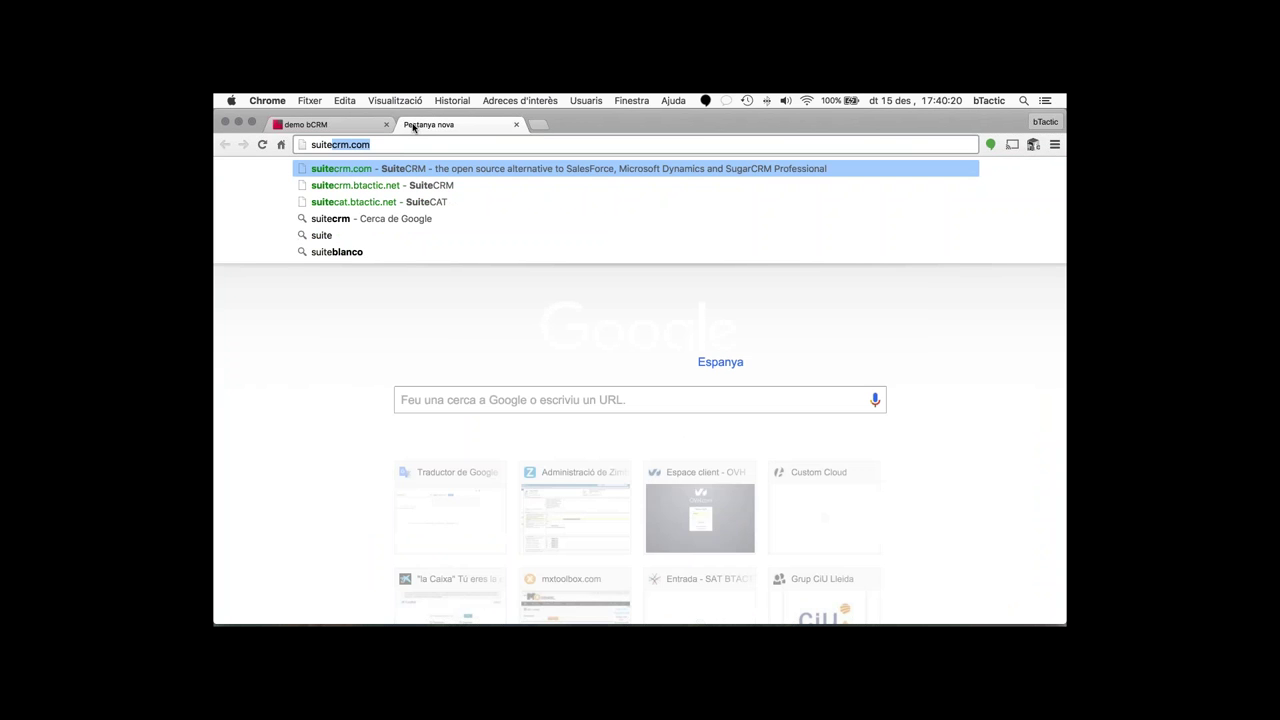
{"action": "key", "text": "Return"}
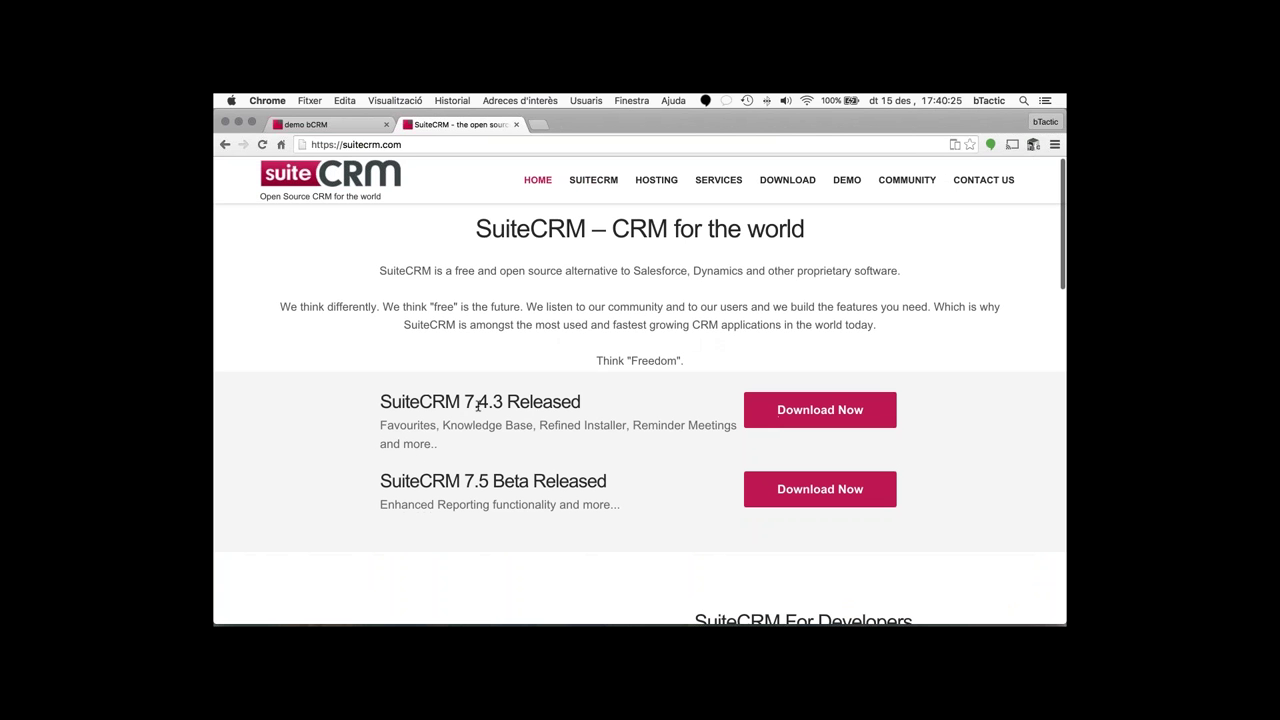
- Highlight the latest release's version number and scroll through the release announcements
{"action": "left_click_drag", "start_coordinate": [464, 401], "coordinate": [503, 401]}
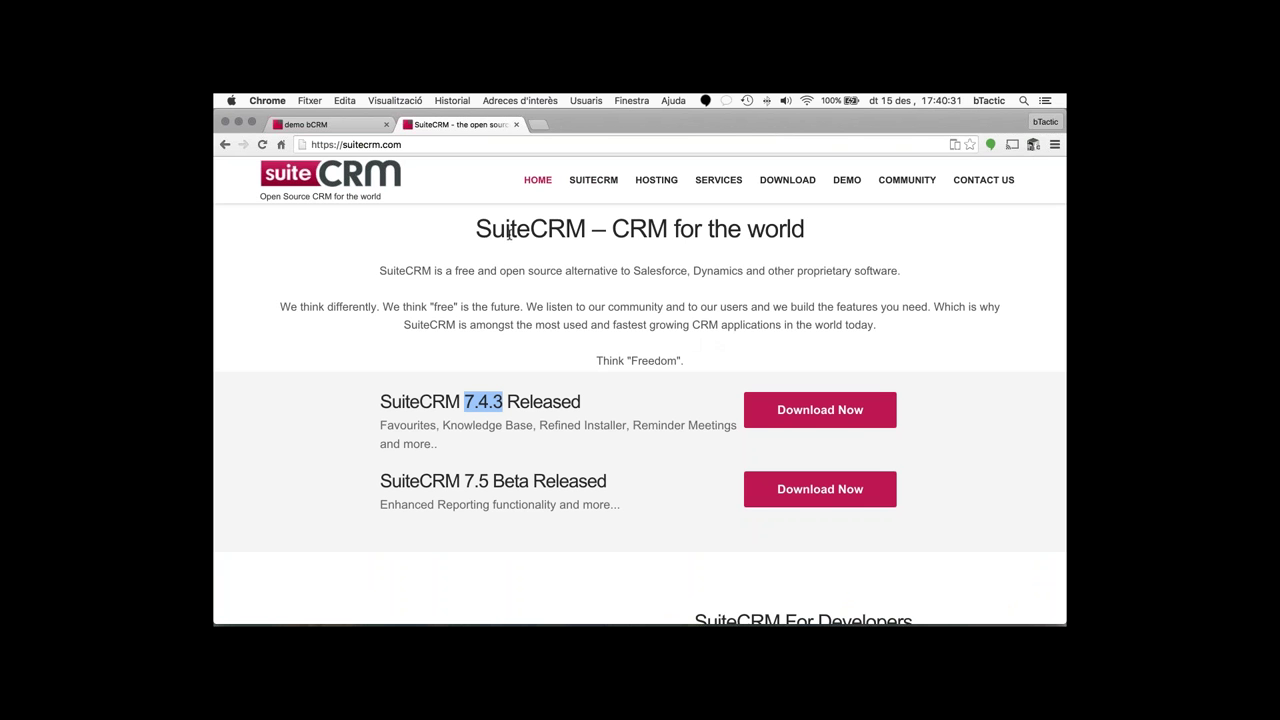
{"action": "scroll", "coordinate": [509, 233], "scroll_direction": "up", "scroll_amount": 1}
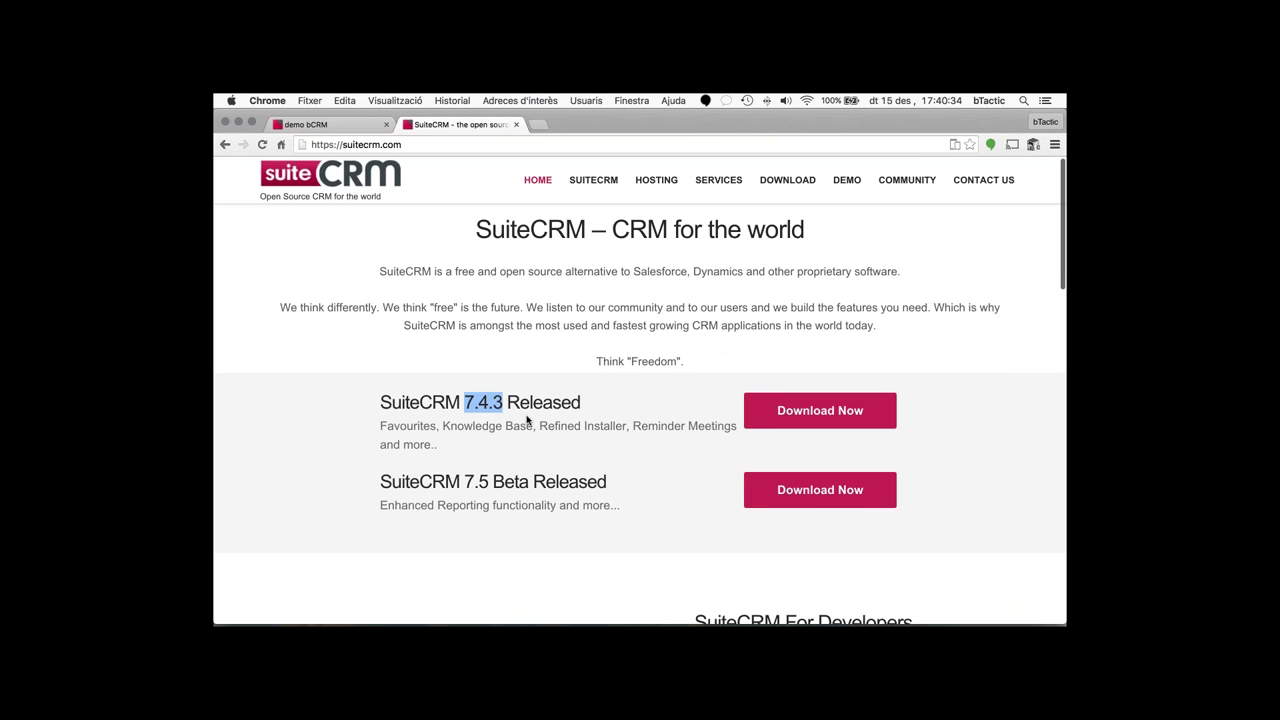
{"action": "scroll", "coordinate": [527, 420], "scroll_direction": "down", "scroll_amount": 1}
{"action": "left_click", "coordinate": [470, 394]}
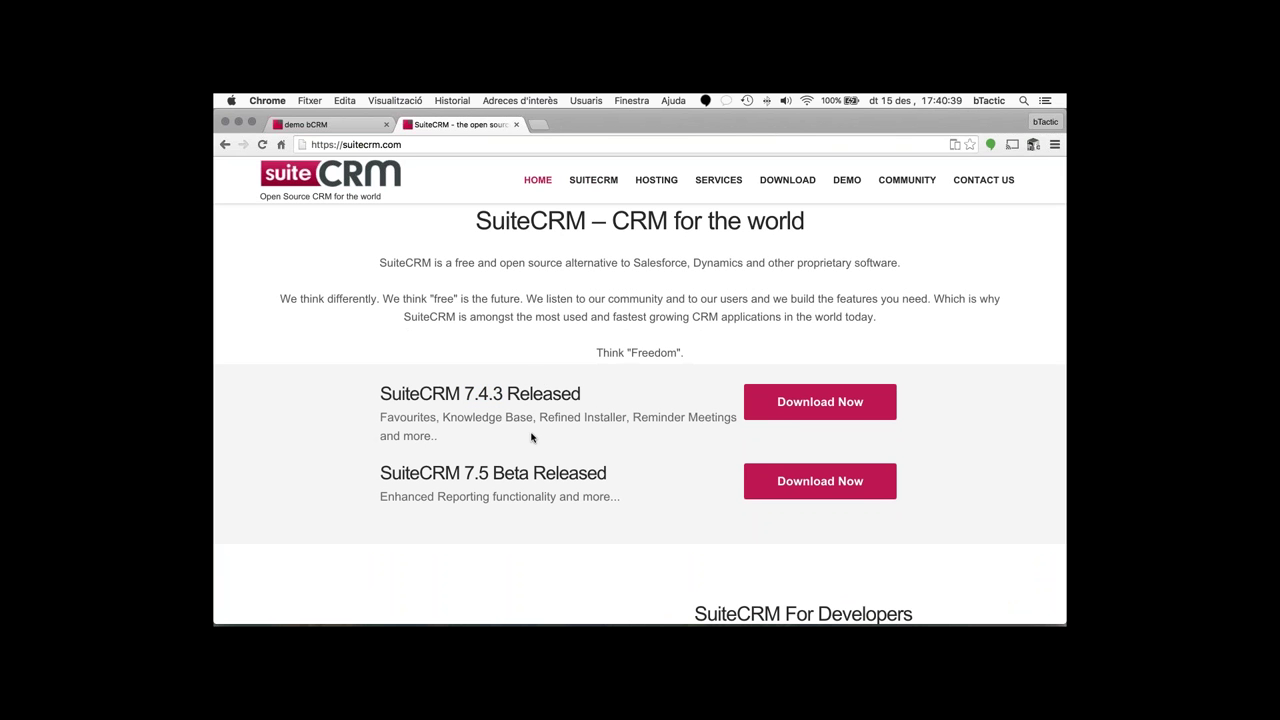
{"action": "scroll", "coordinate": [530, 443], "scroll_direction": "down", "scroll_amount": 1}
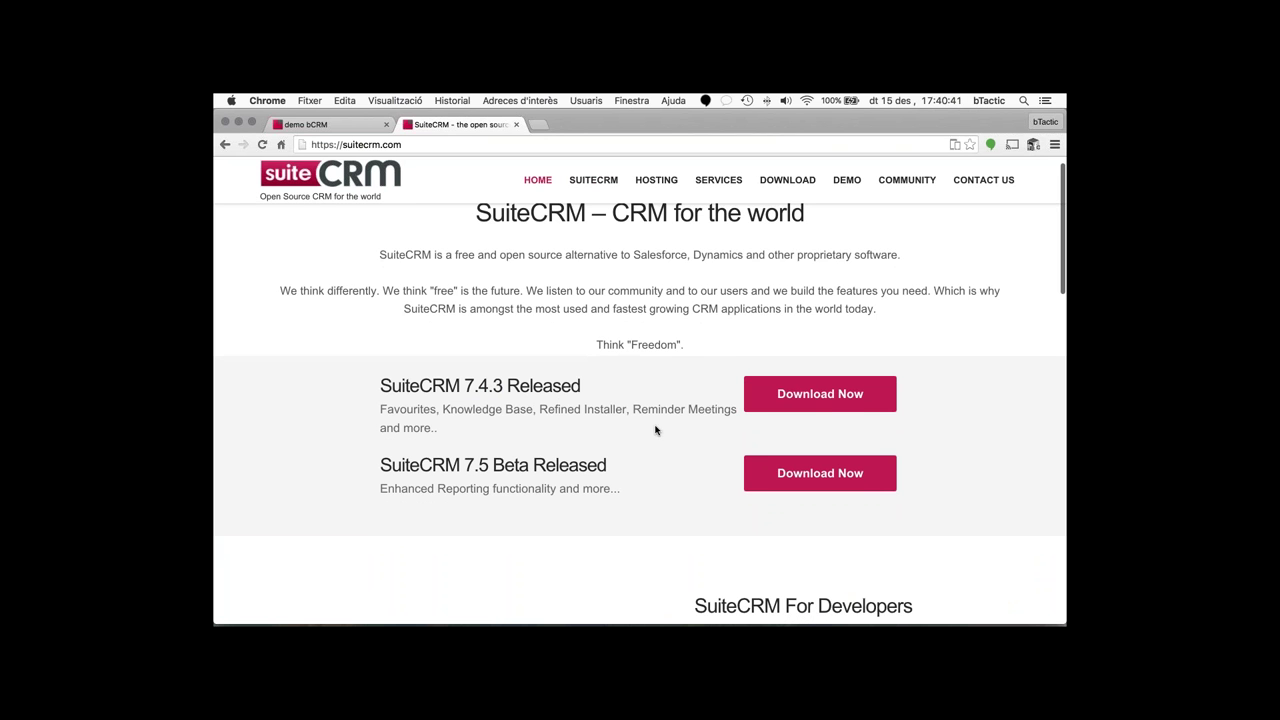
{"action": "scroll", "coordinate": [643, 408], "scroll_direction": "up", "scroll_amount": 2}
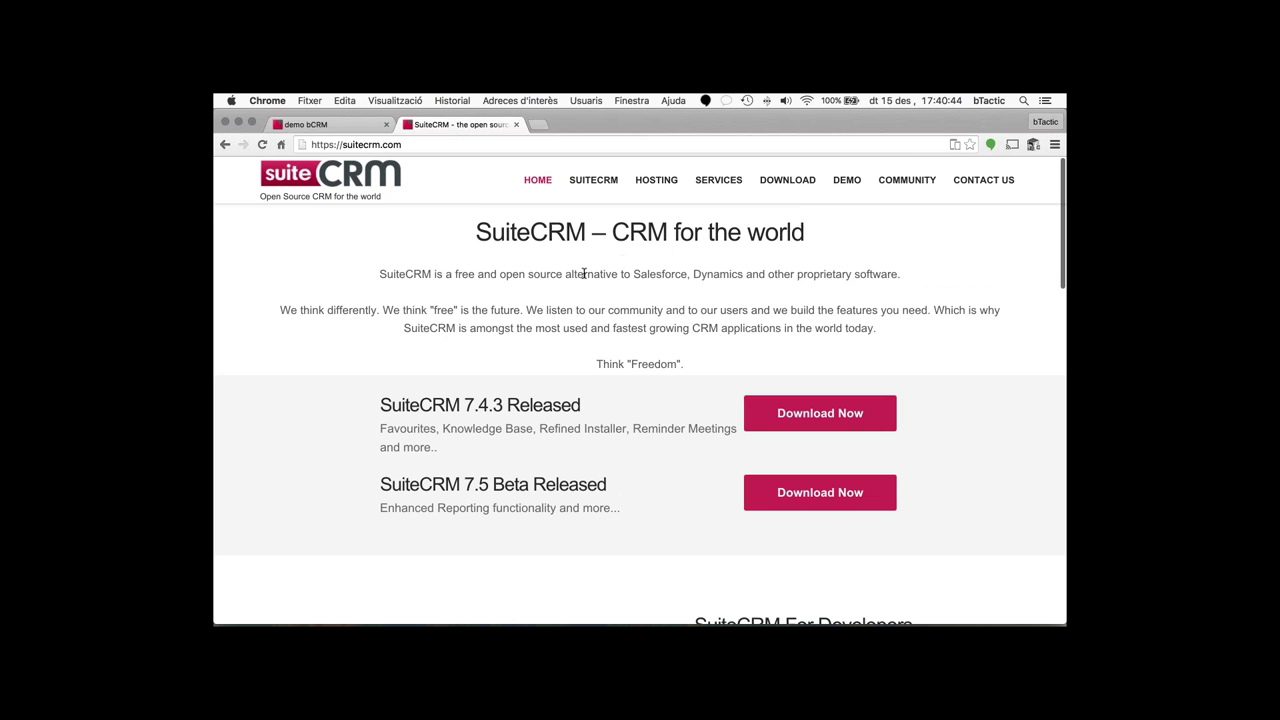
{"action": "scroll", "coordinate": [584, 273], "scroll_direction": "down", "scroll_amount": 3}
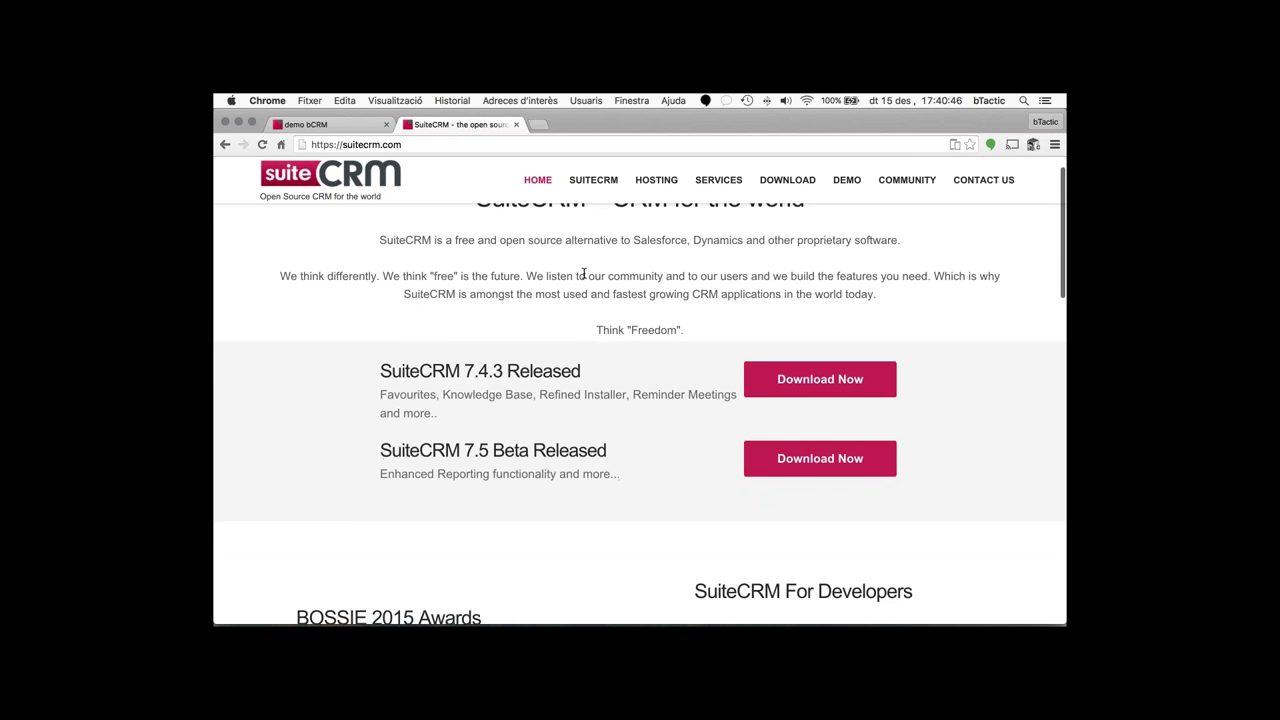
{"action": "scroll", "coordinate": [584, 273], "scroll_direction": "down", "scroll_amount": 6}
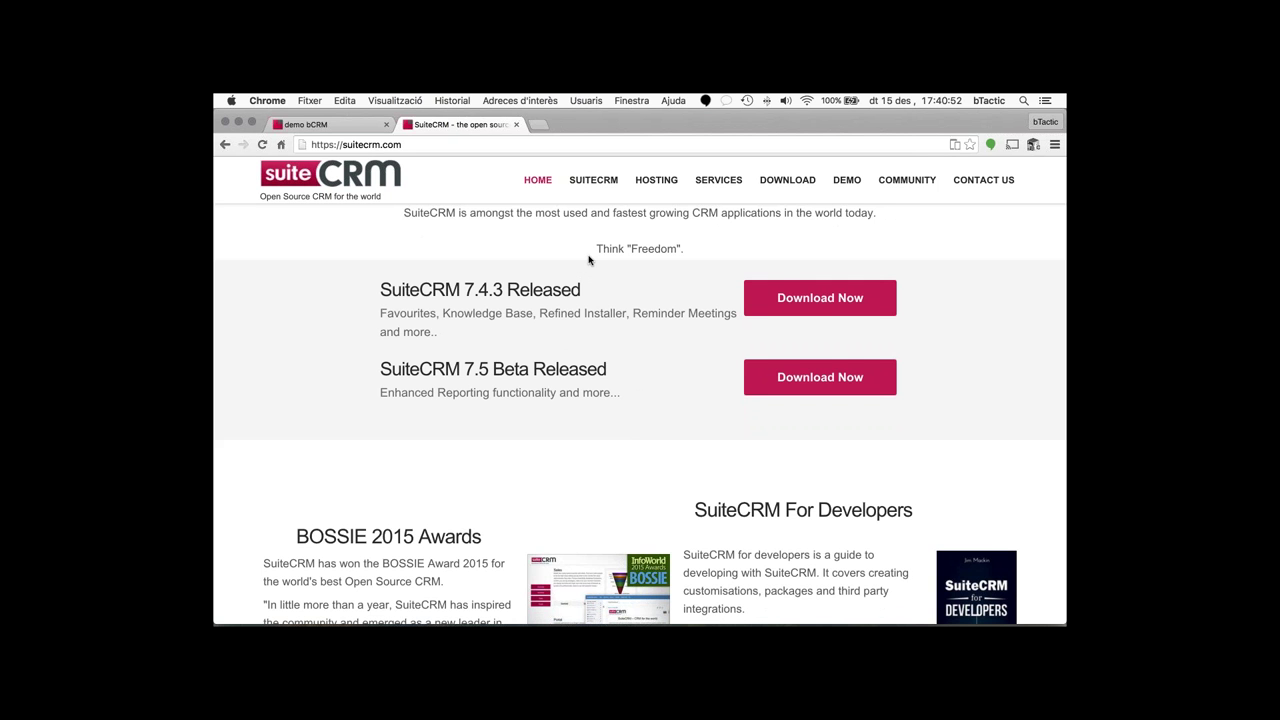
{"action": "scroll", "coordinate": [588, 259], "scroll_direction": "down", "scroll_amount": 4}
{"action": "scroll", "coordinate": [588, 259], "scroll_direction": "up", "scroll_amount": 6}
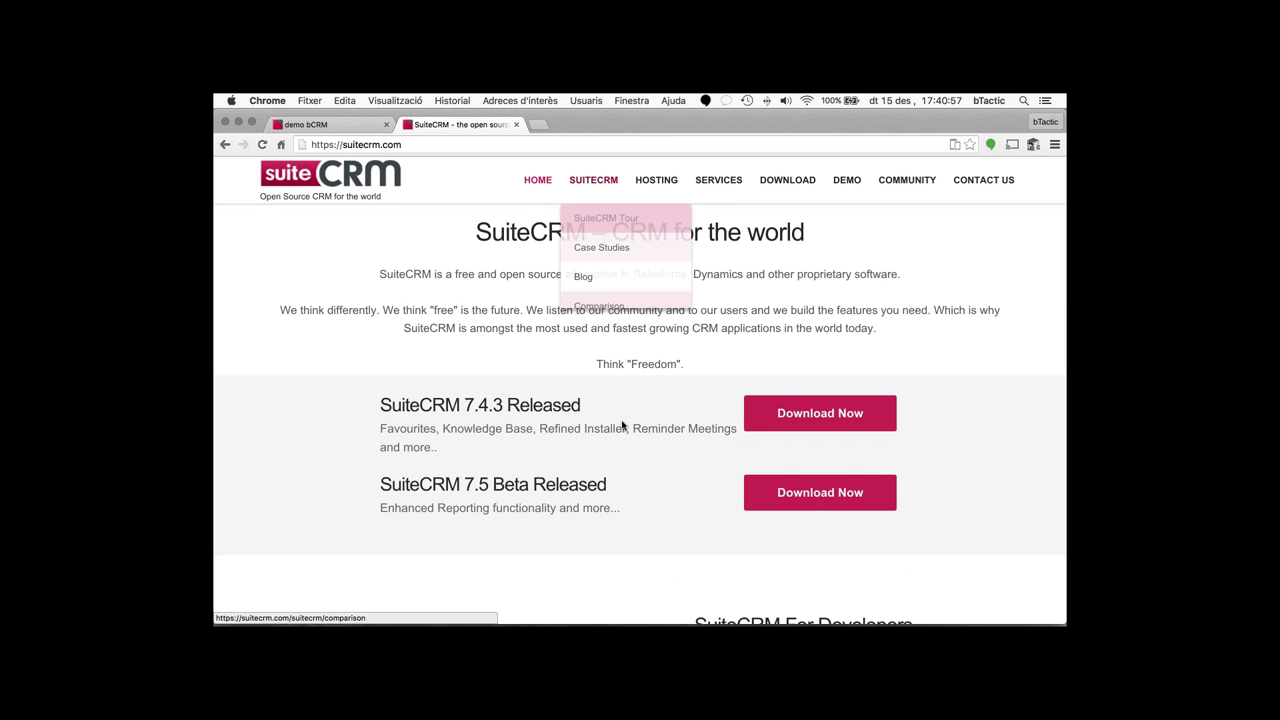
- Highlight the text by the 7.4.3 release heading and scroll further down the page
{"action": "left_click_drag", "start_coordinate": [561, 405], "coordinate": [589, 415]}
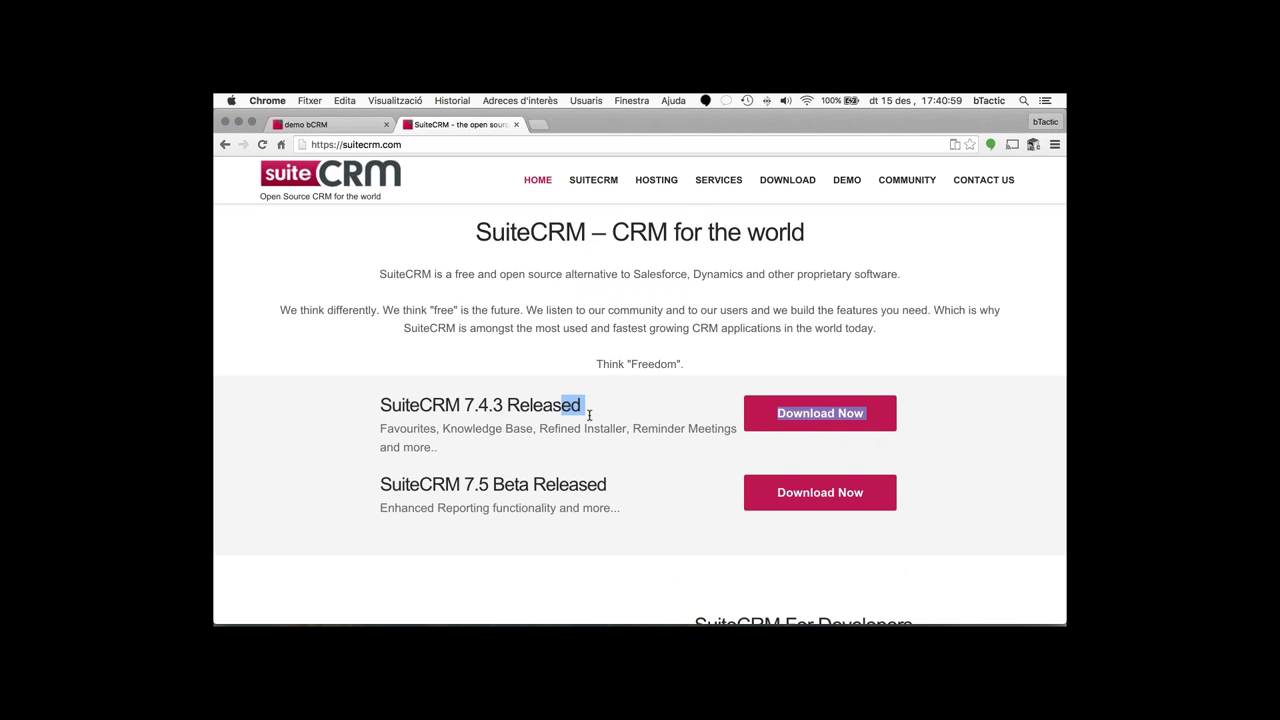
{"action": "left_click", "coordinate": [589, 415]}
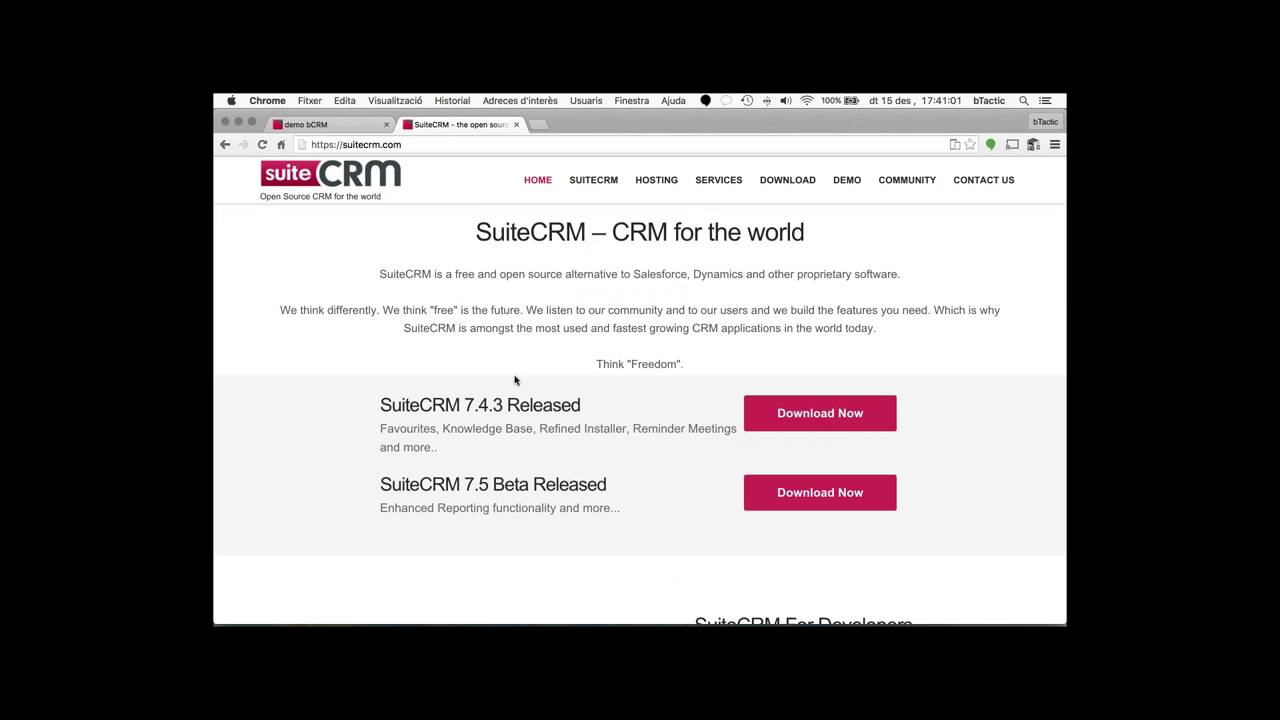
{"action": "scroll", "coordinate": [515, 380], "scroll_direction": "down", "scroll_amount": 1}
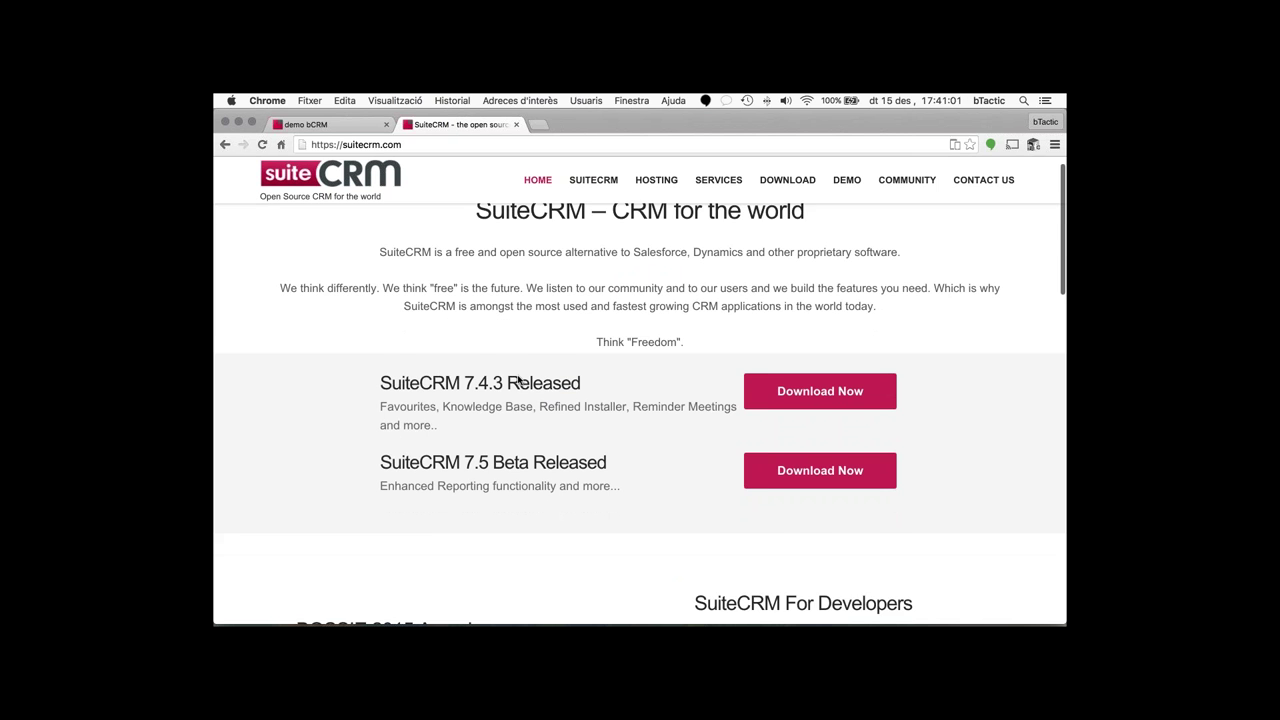
{"action": "scroll", "coordinate": [535, 380], "scroll_direction": "down", "scroll_amount": 3}
{"action": "scroll", "coordinate": [553, 380], "scroll_direction": "down", "scroll_amount": 5}
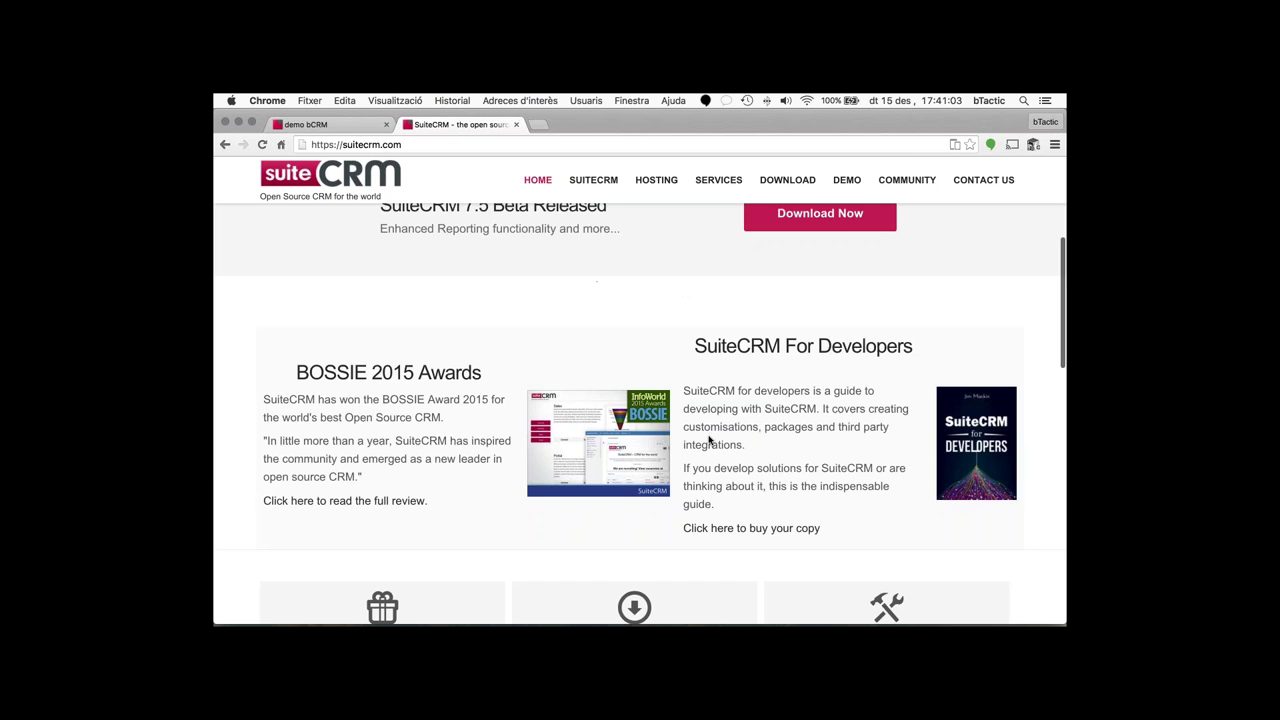
{"action": "left_click_drag", "start_coordinate": [695, 346], "coordinate": [891, 529]}
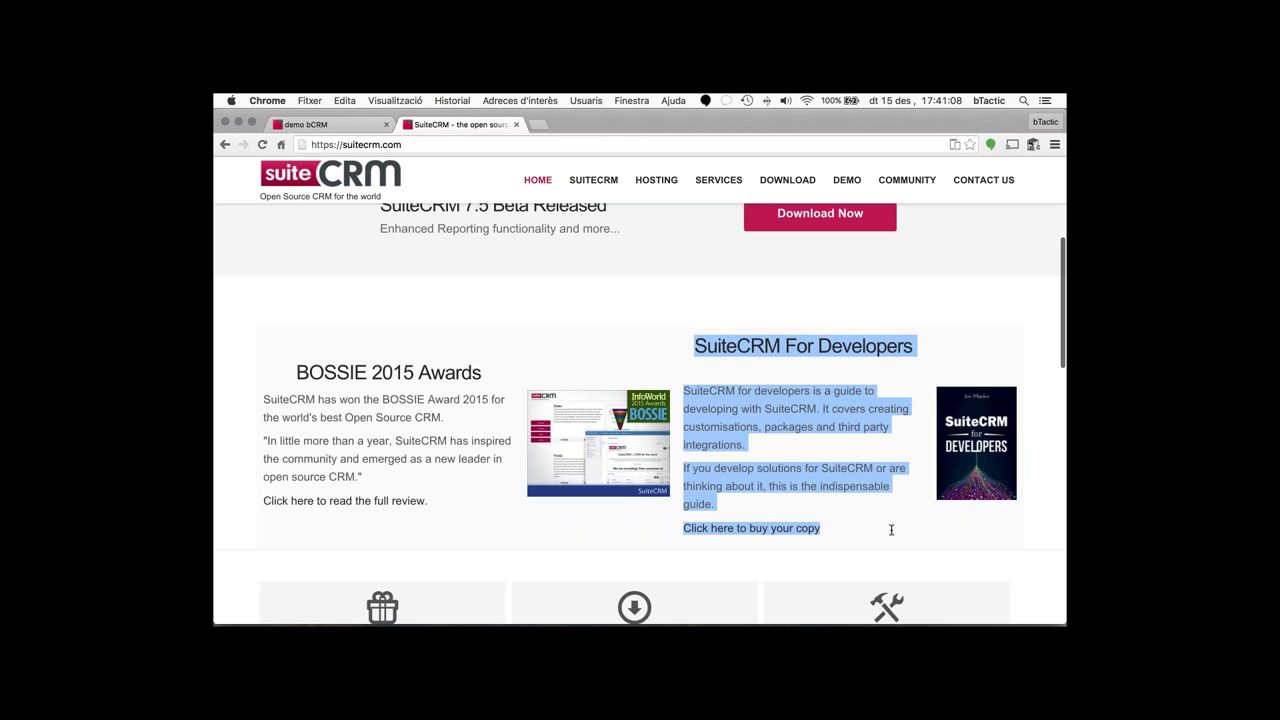
{"action": "left_click", "coordinate": [851, 446]}
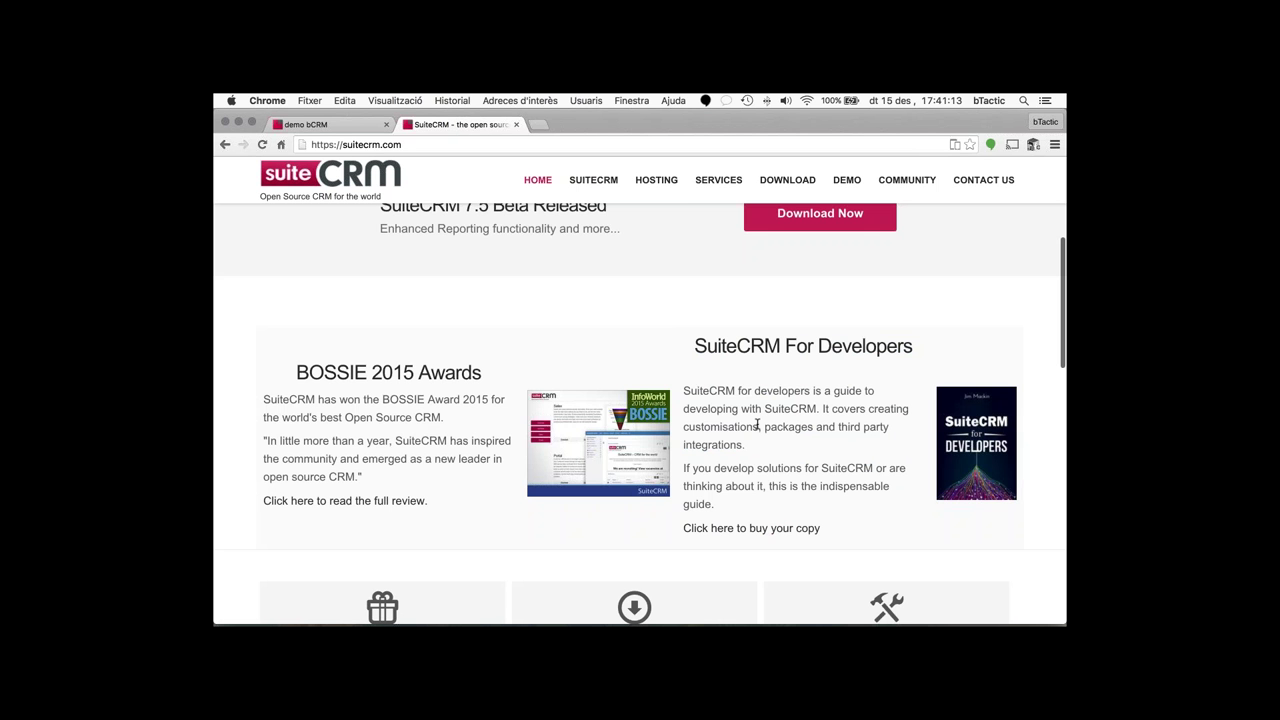
{"action": "scroll", "coordinate": [757, 424], "scroll_direction": "down", "scroll_amount": 1}
{"action": "scroll", "coordinate": [757, 424], "scroll_direction": "down", "scroll_amount": 1}
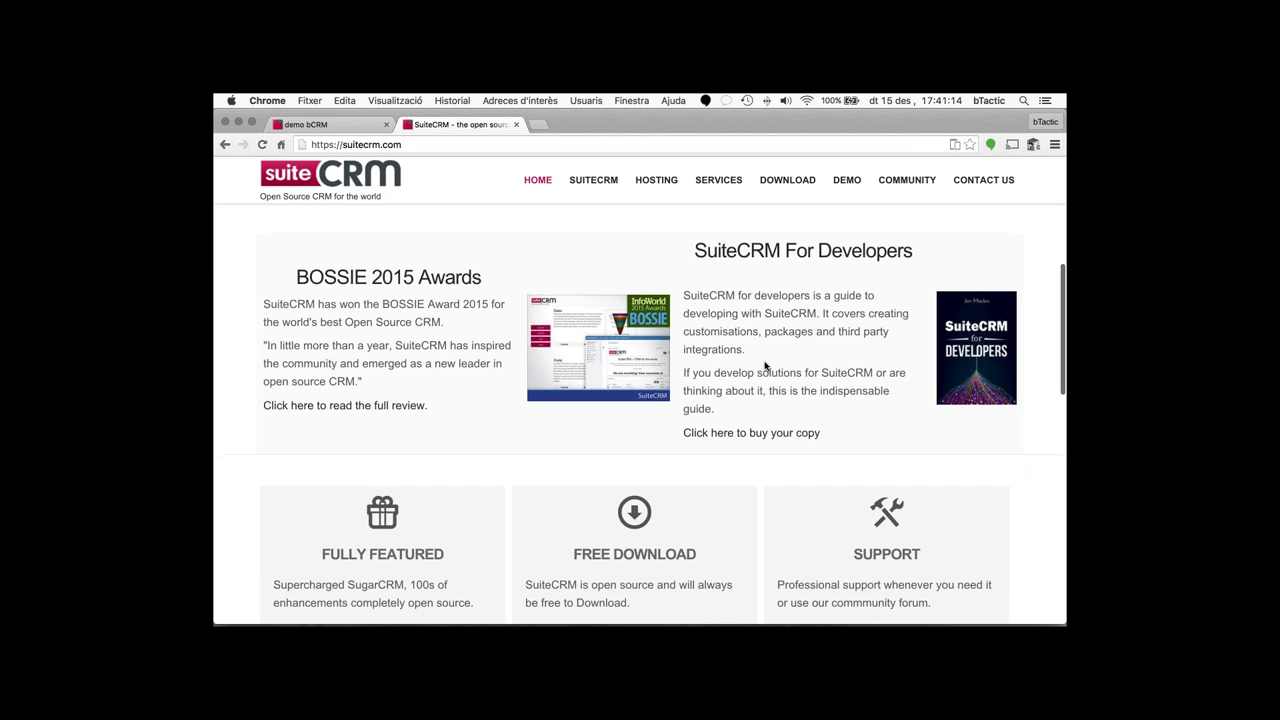
{"action": "scroll", "coordinate": [763, 366], "scroll_direction": "up", "scroll_amount": 5}
{"action": "scroll", "coordinate": [623, 263], "scroll_direction": "up", "scroll_amount": 3}
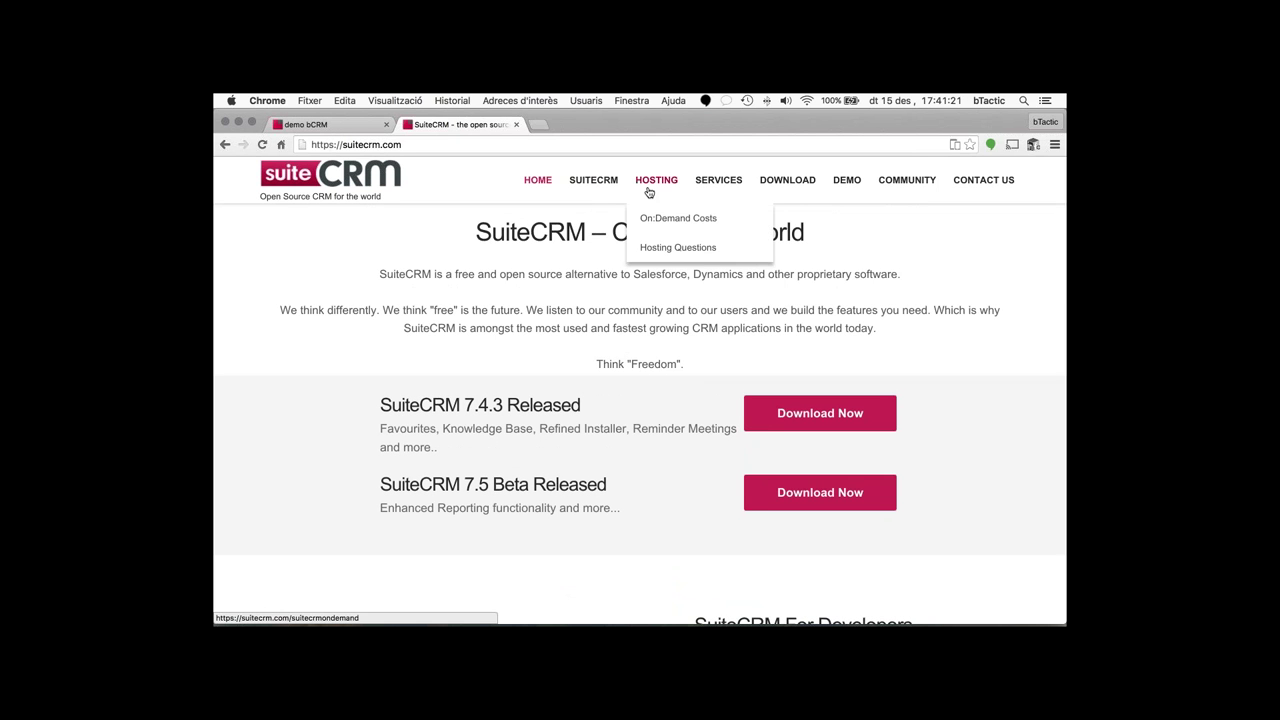
{"action": "mouse_move", "coordinate": [597, 180]}
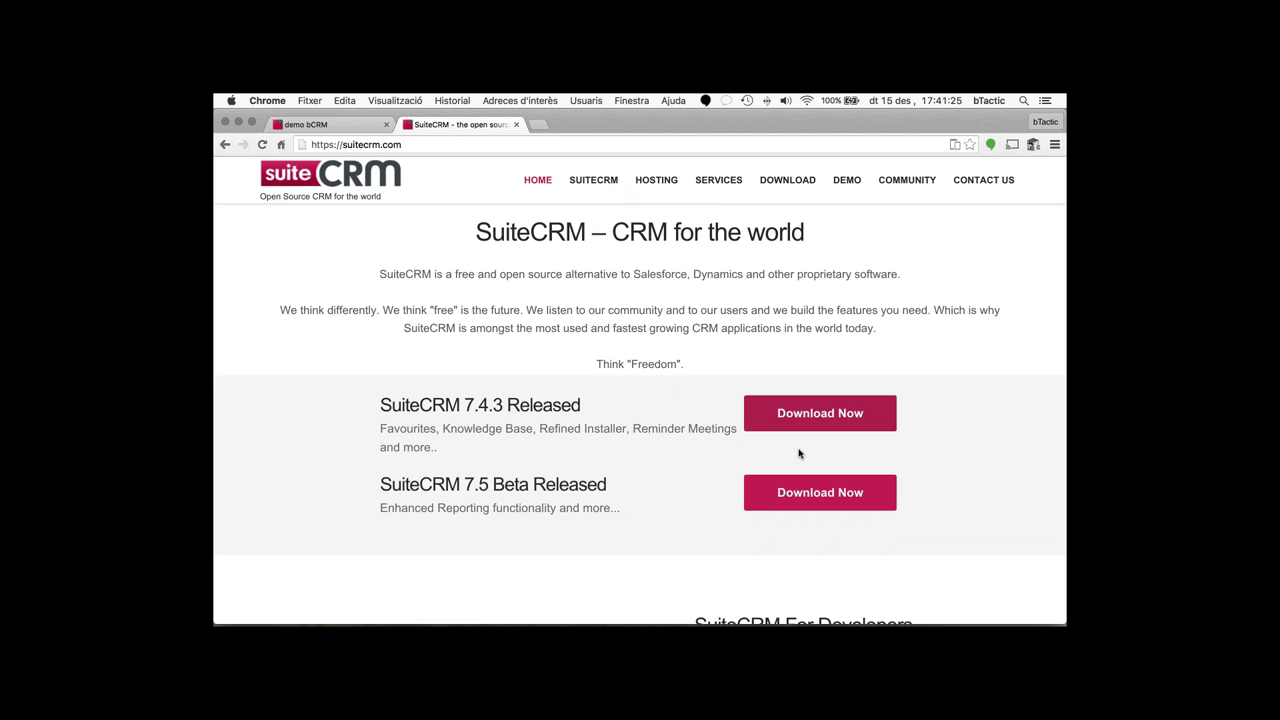
{"action": "mouse_move", "coordinate": [651, 184]}
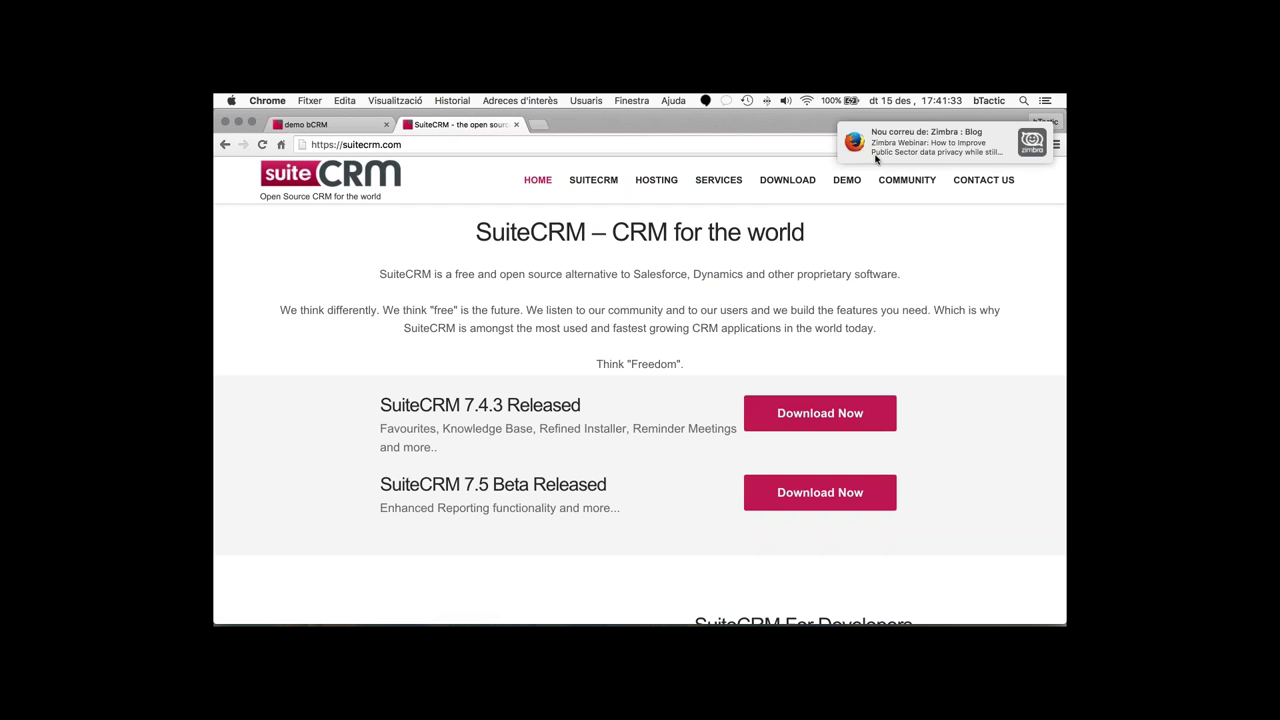
{"action": "mouse_move", "coordinate": [895, 183]}
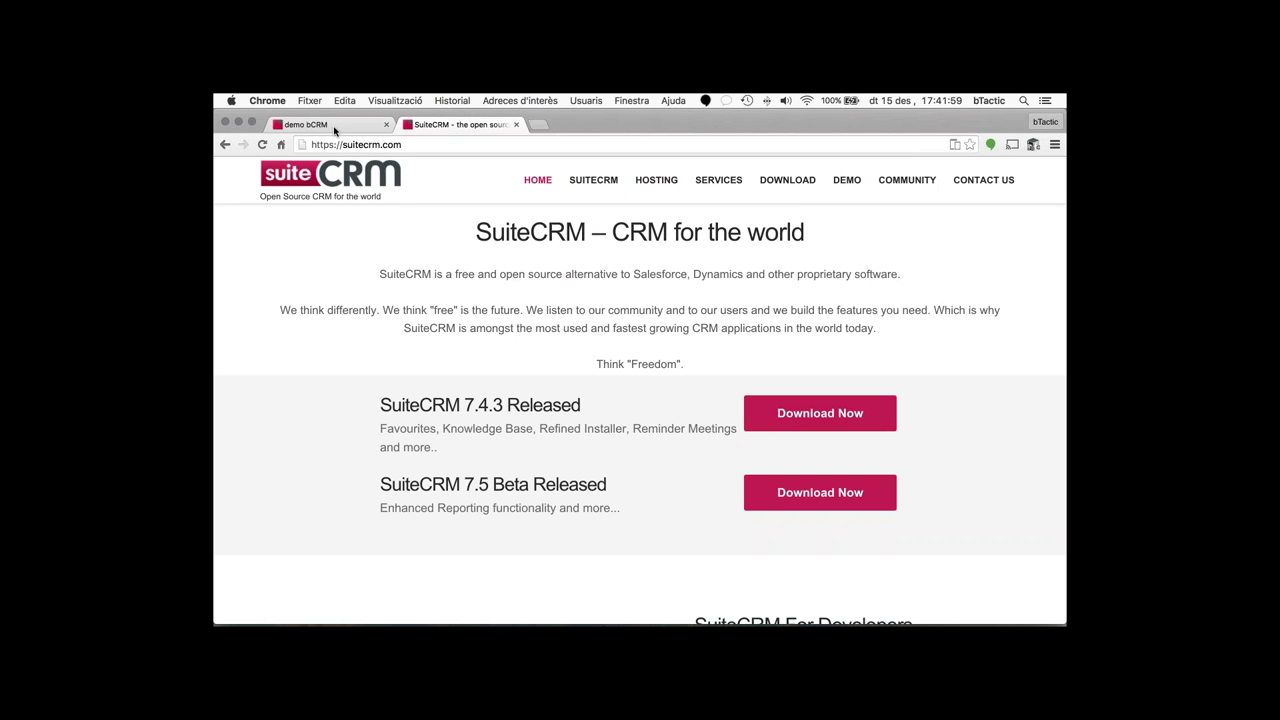
- Return to the demo bCRM tab in full screen and log out with Salir from the user menu
{"action": "left_click", "coordinate": [334, 126]}
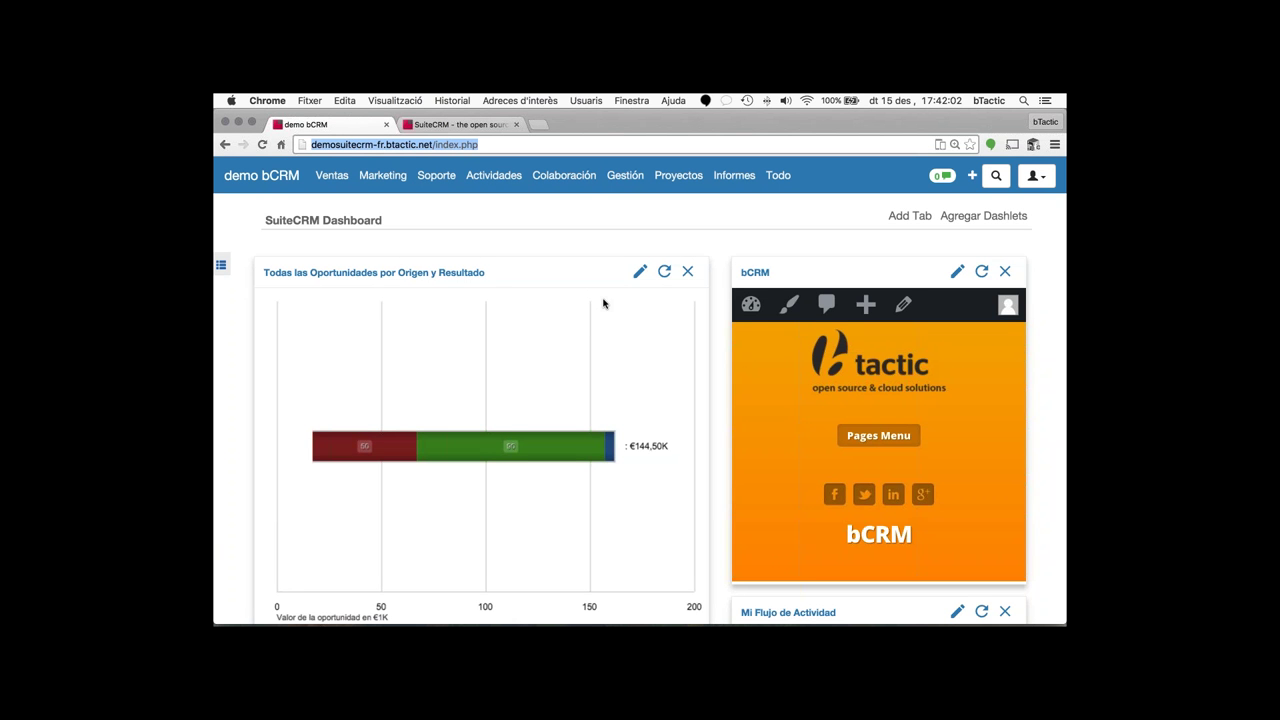
{"action": "left_click", "coordinate": [251, 122]}
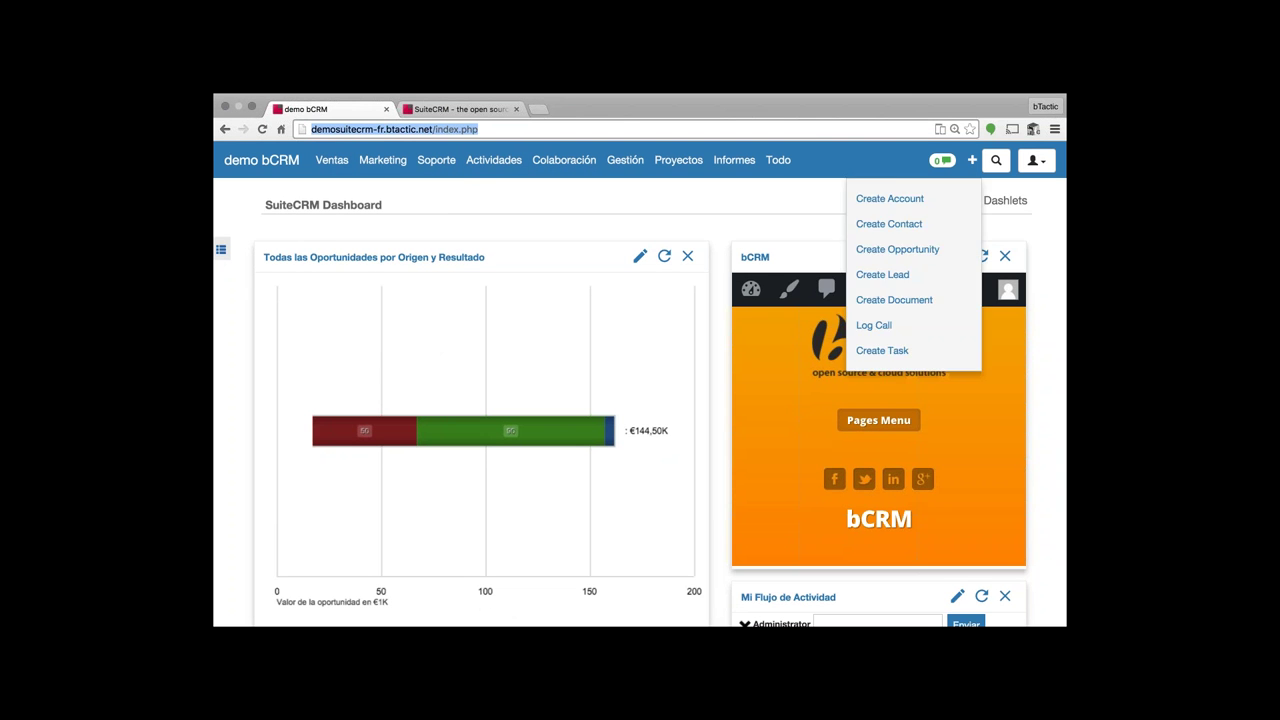
{"action": "mouse_move", "coordinate": [1033, 162]}
{"action": "left_click", "coordinate": [950, 311]}
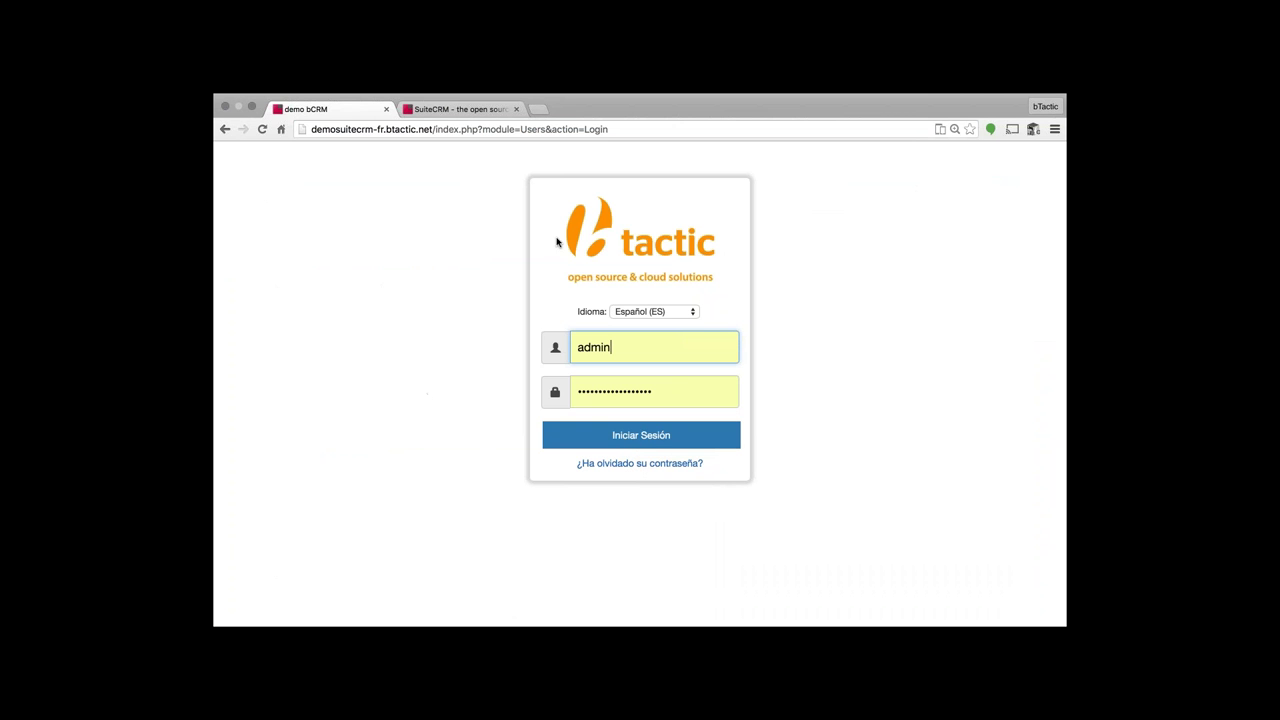
- Keep Español (ES) as the login language and sign back into the bCRM demo
{"action": "left_click", "coordinate": [816, 247]}
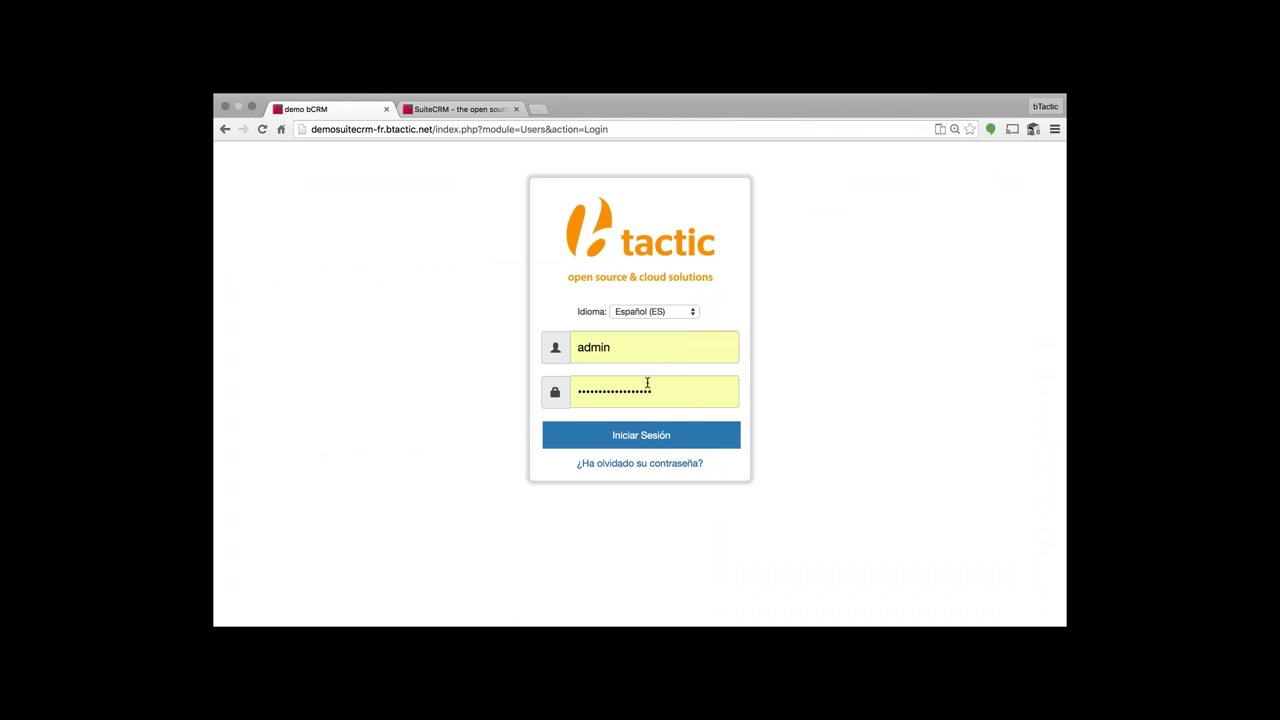
{"action": "left_click", "coordinate": [648, 312]}
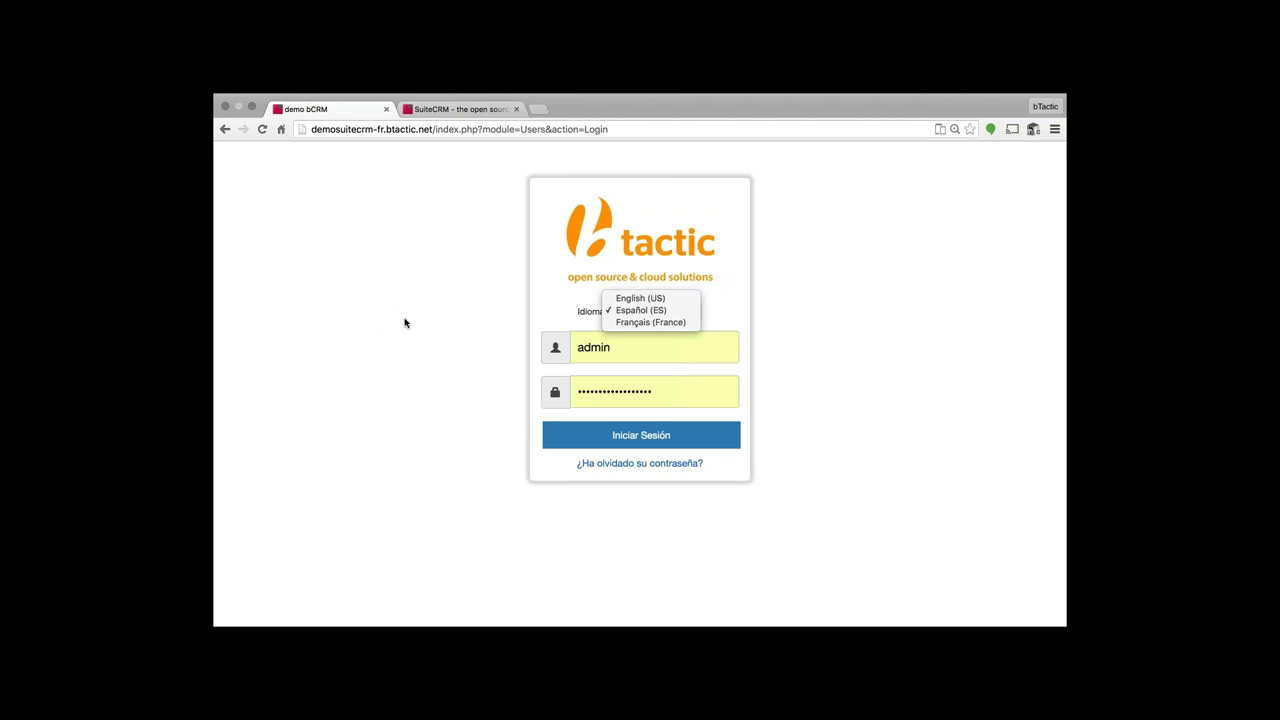
{"action": "left_click", "coordinate": [837, 295]}
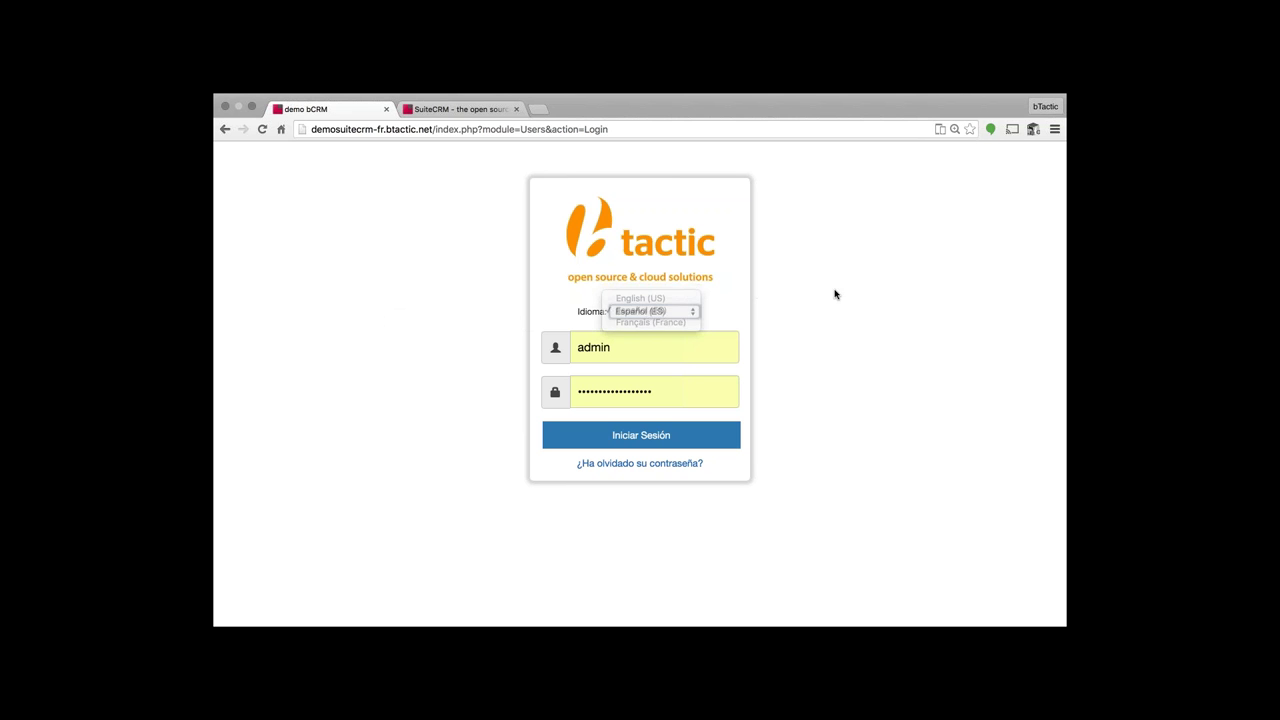
{"action": "left_click", "coordinate": [634, 440]}
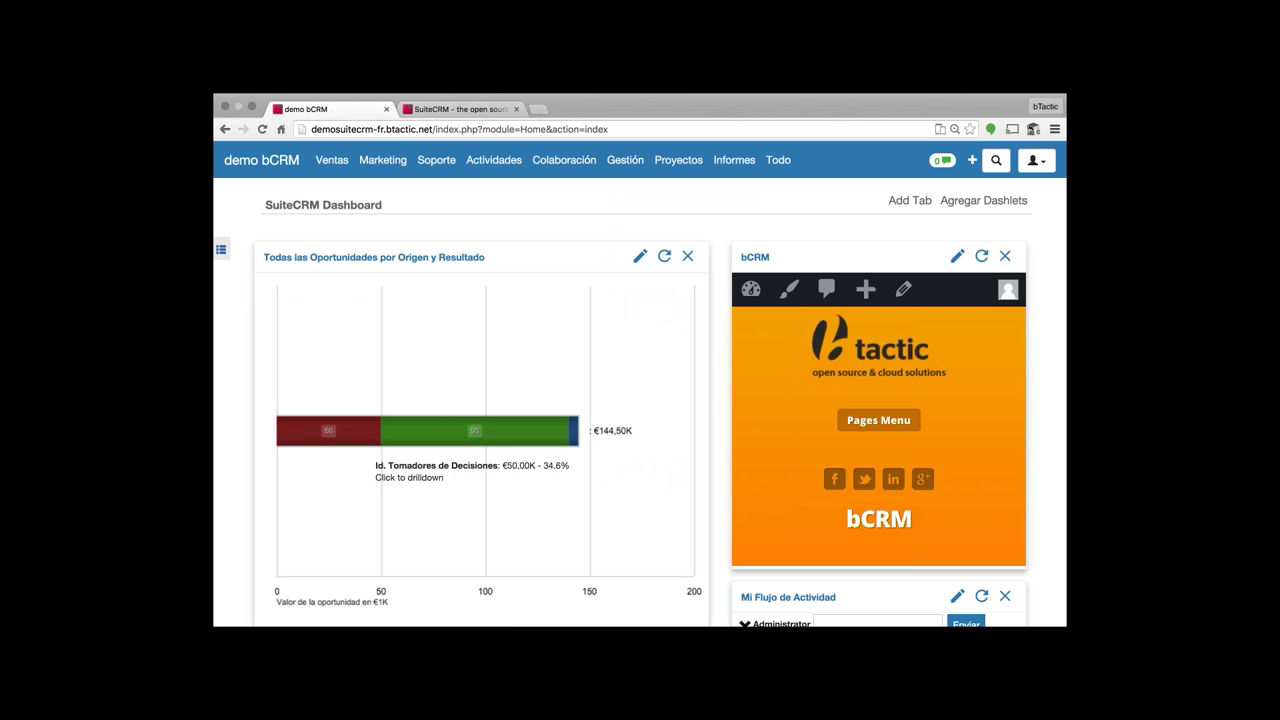
{"action": "mouse_move", "coordinate": [493, 162]}
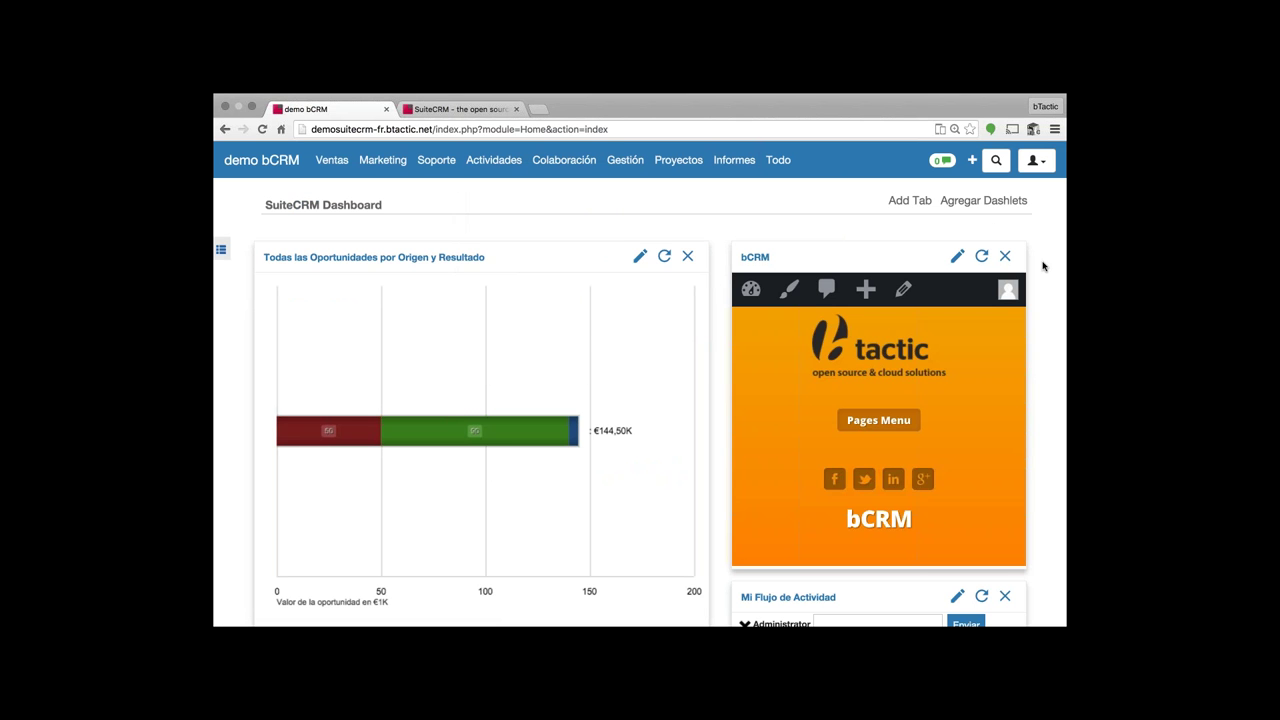
{"action": "scroll", "coordinate": [1043, 265], "scroll_direction": "down", "scroll_amount": 1}
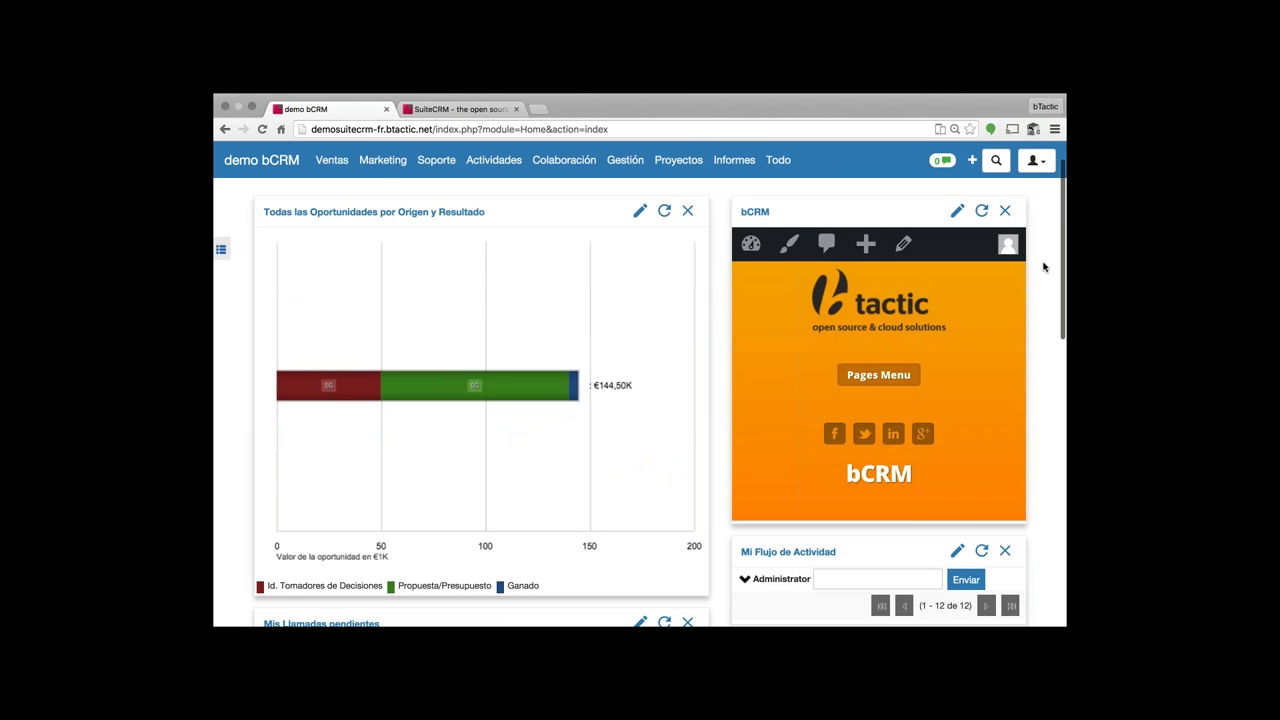
{"action": "scroll", "coordinate": [1043, 266], "scroll_direction": "down", "scroll_amount": 10}
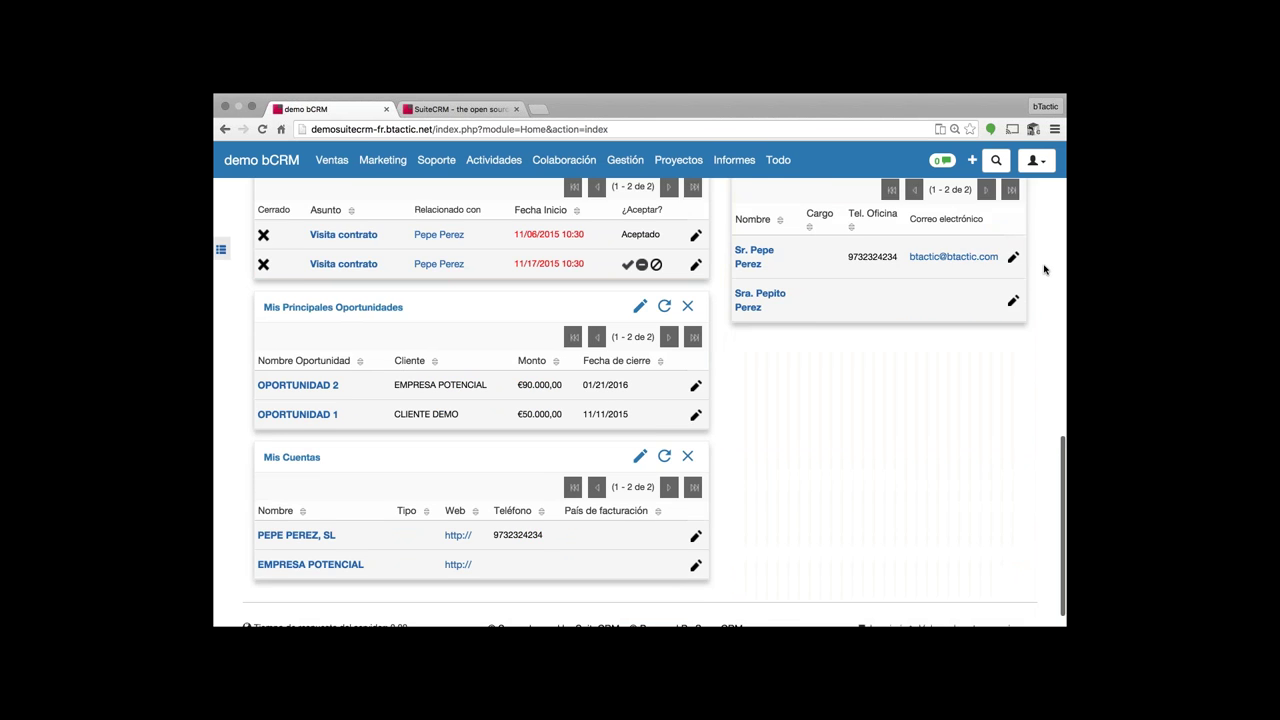
{"action": "scroll", "coordinate": [800, 377], "scroll_direction": "up", "scroll_amount": 10}
{"action": "mouse_move", "coordinate": [383, 160]}
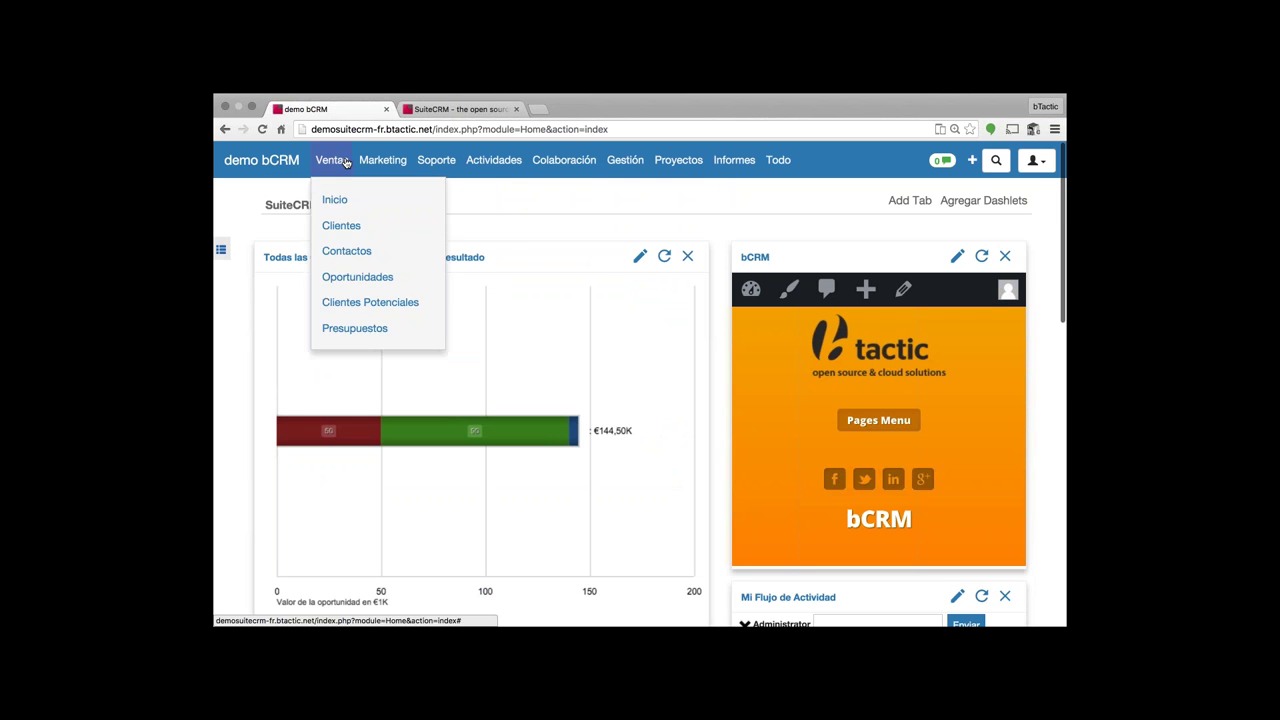
{"action": "mouse_move", "coordinate": [593, 162]}
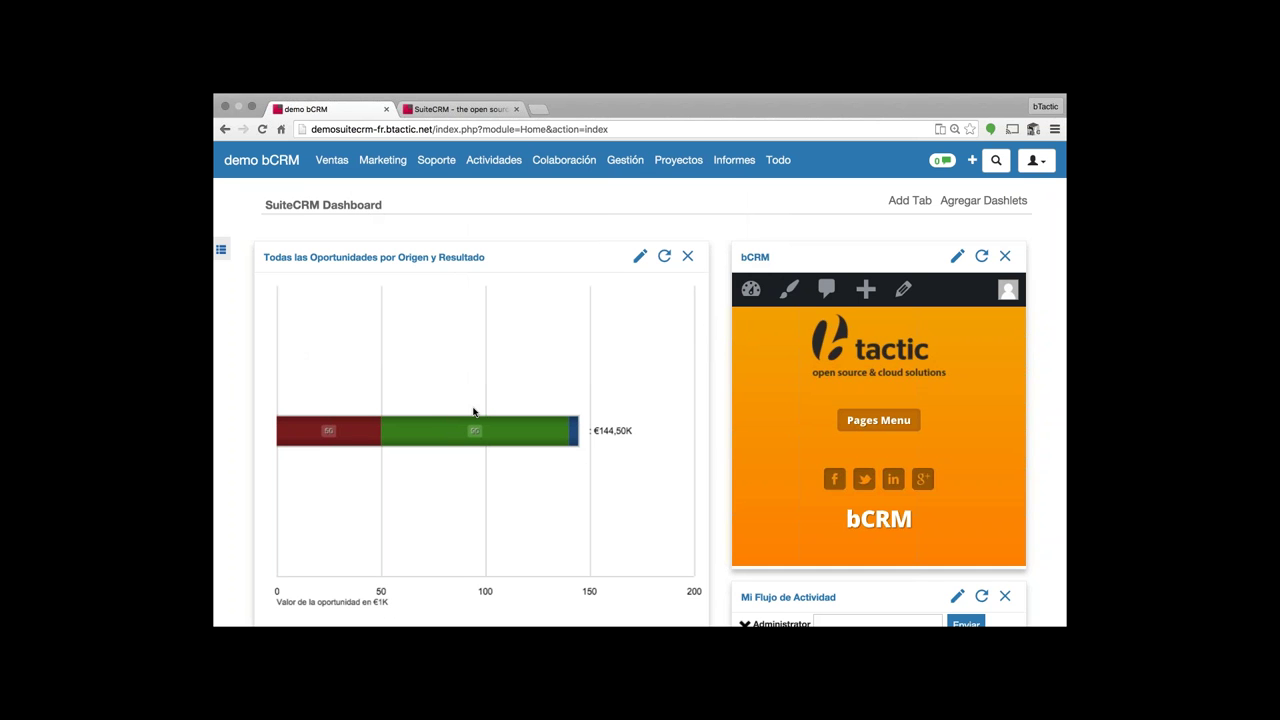
{"action": "scroll", "coordinate": [809, 452], "scroll_direction": "down", "scroll_amount": 1}
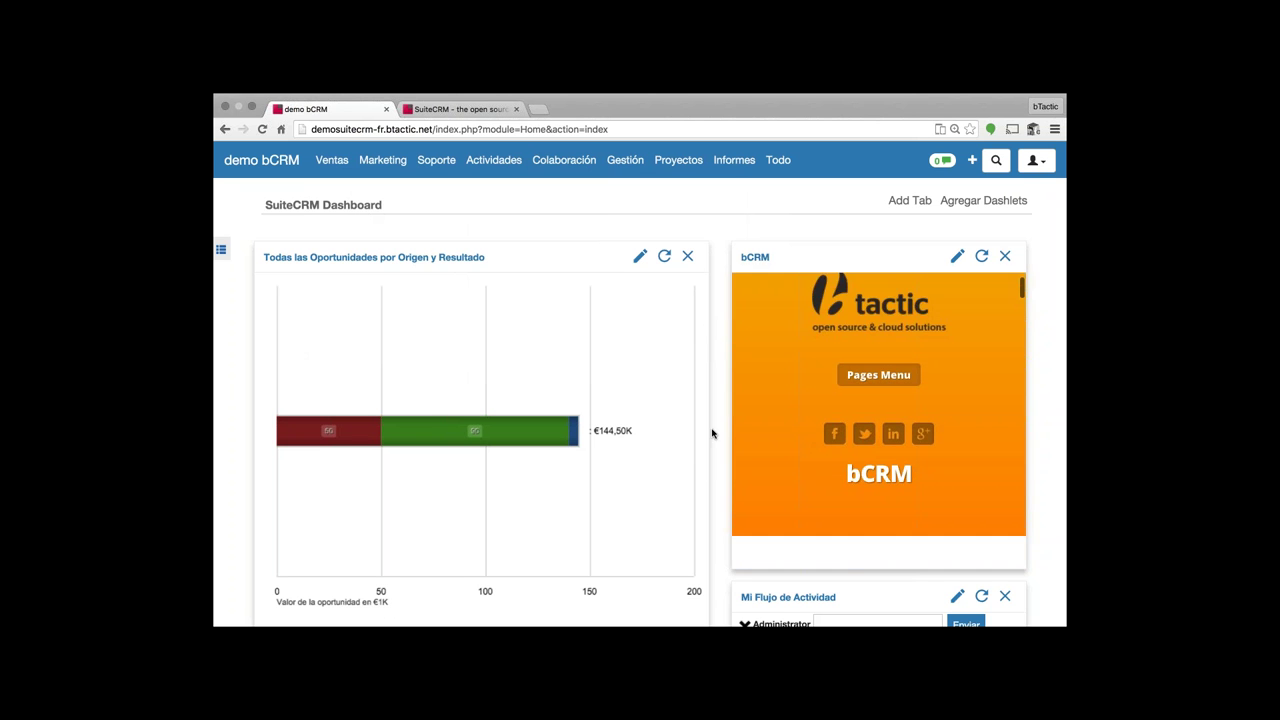
{"action": "scroll", "coordinate": [712, 433], "scroll_direction": "down", "scroll_amount": 5}
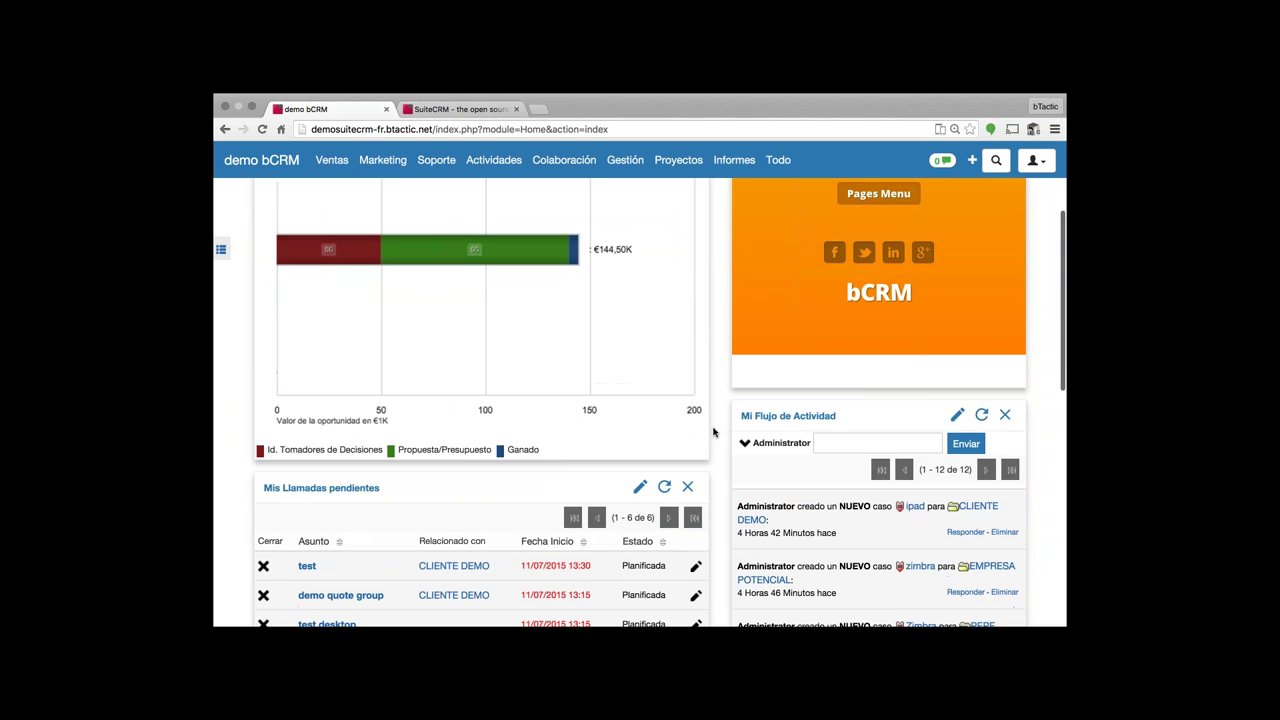
{"action": "scroll", "coordinate": [714, 432], "scroll_direction": "down", "scroll_amount": 10}
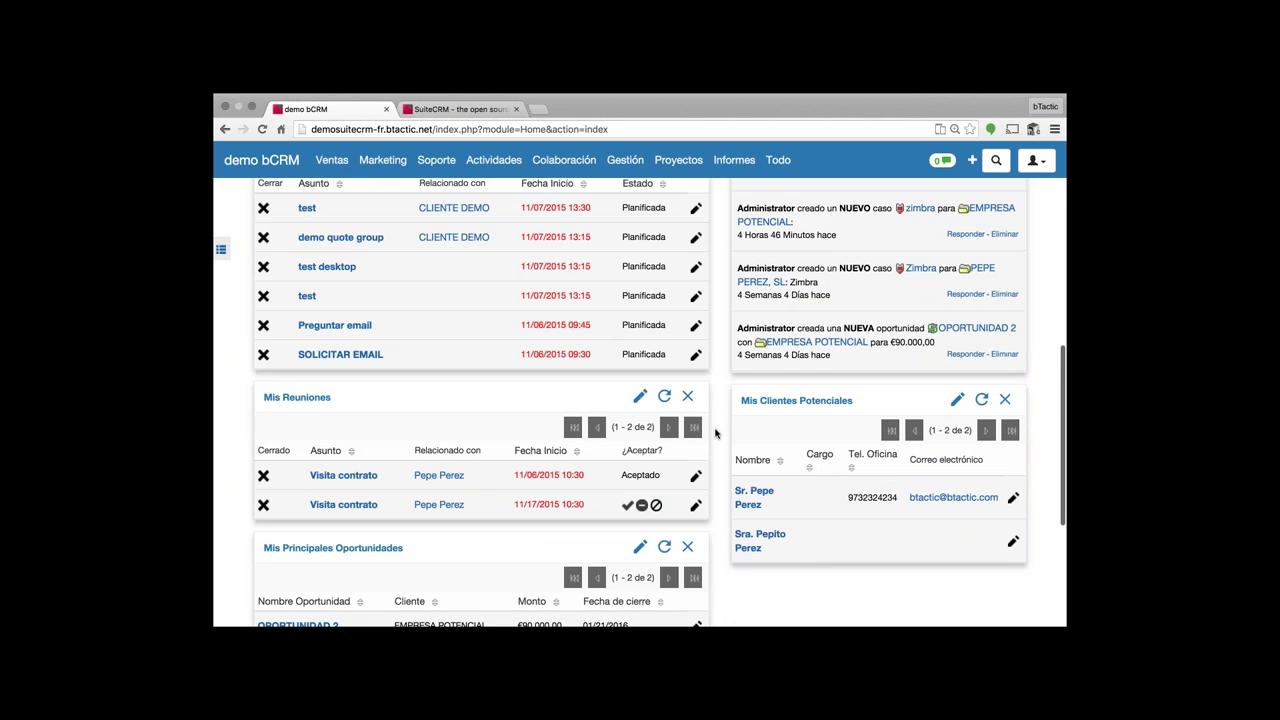
{"action": "scroll", "coordinate": [715, 432], "scroll_direction": "down", "scroll_amount": 7}
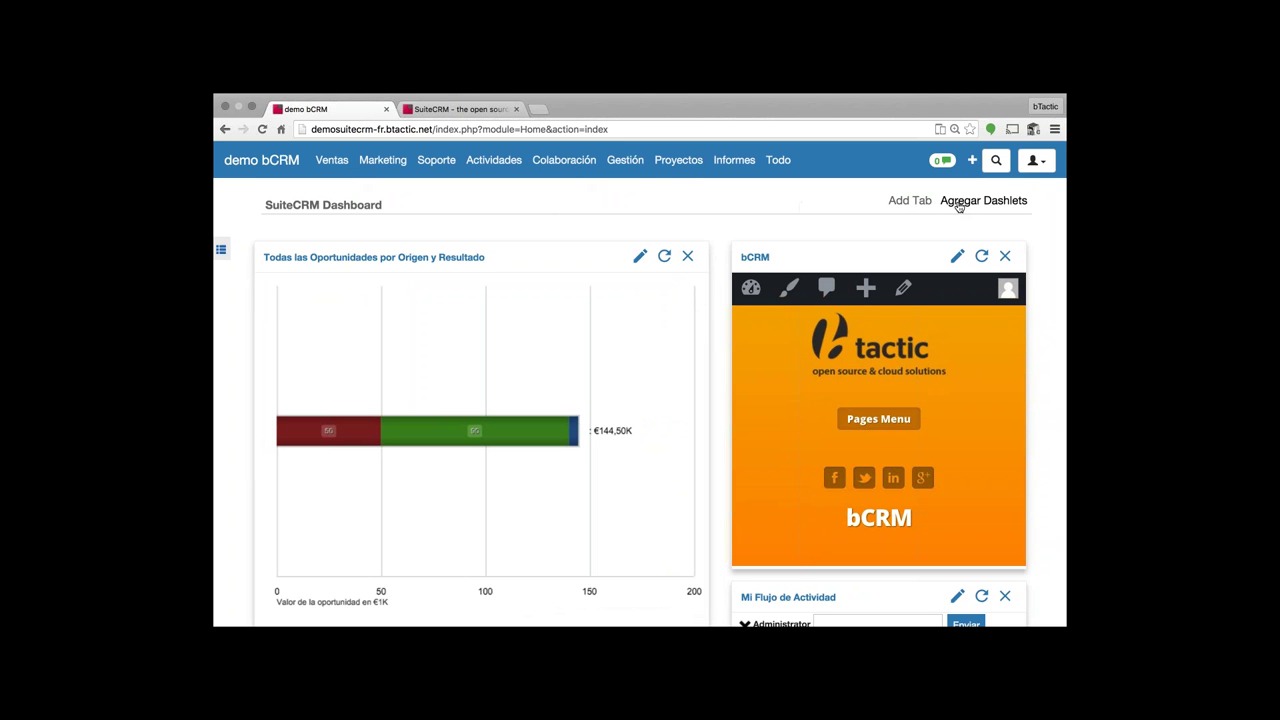
- Add Mi Evento from the Agregar Dashlets Módulos list and zoom the dashboard in
{"action": "left_click", "coordinate": [960, 203]}
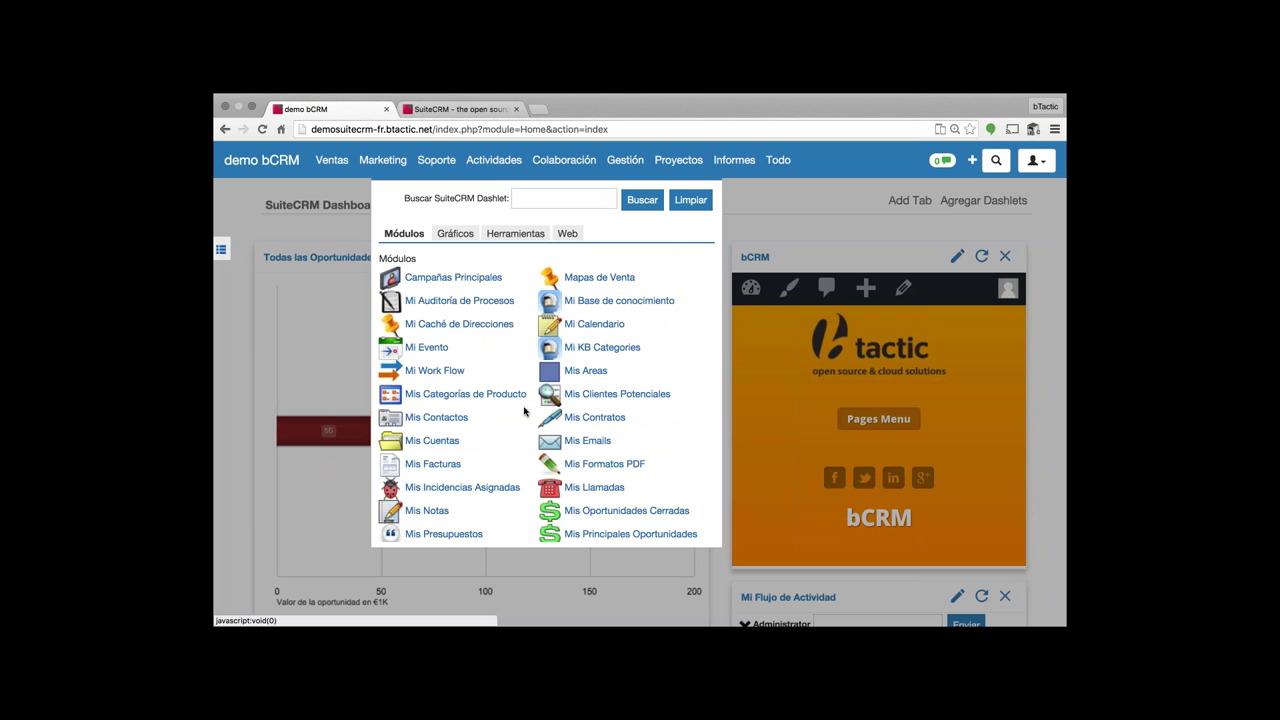
{"action": "scroll", "coordinate": [477, 394], "scroll_direction": "down", "scroll_amount": 5}
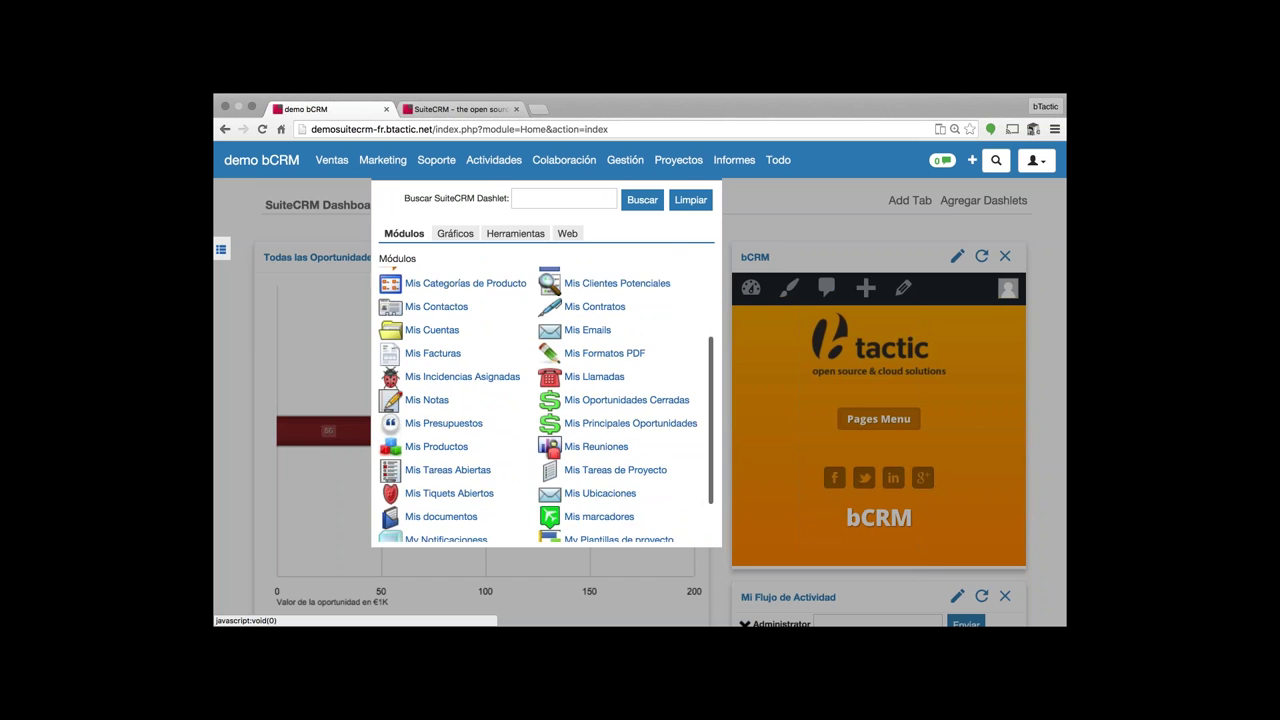
{"action": "scroll", "coordinate": [477, 394], "scroll_direction": "down", "scroll_amount": 5}
{"action": "scroll", "coordinate": [477, 394], "scroll_direction": "up", "scroll_amount": 8}
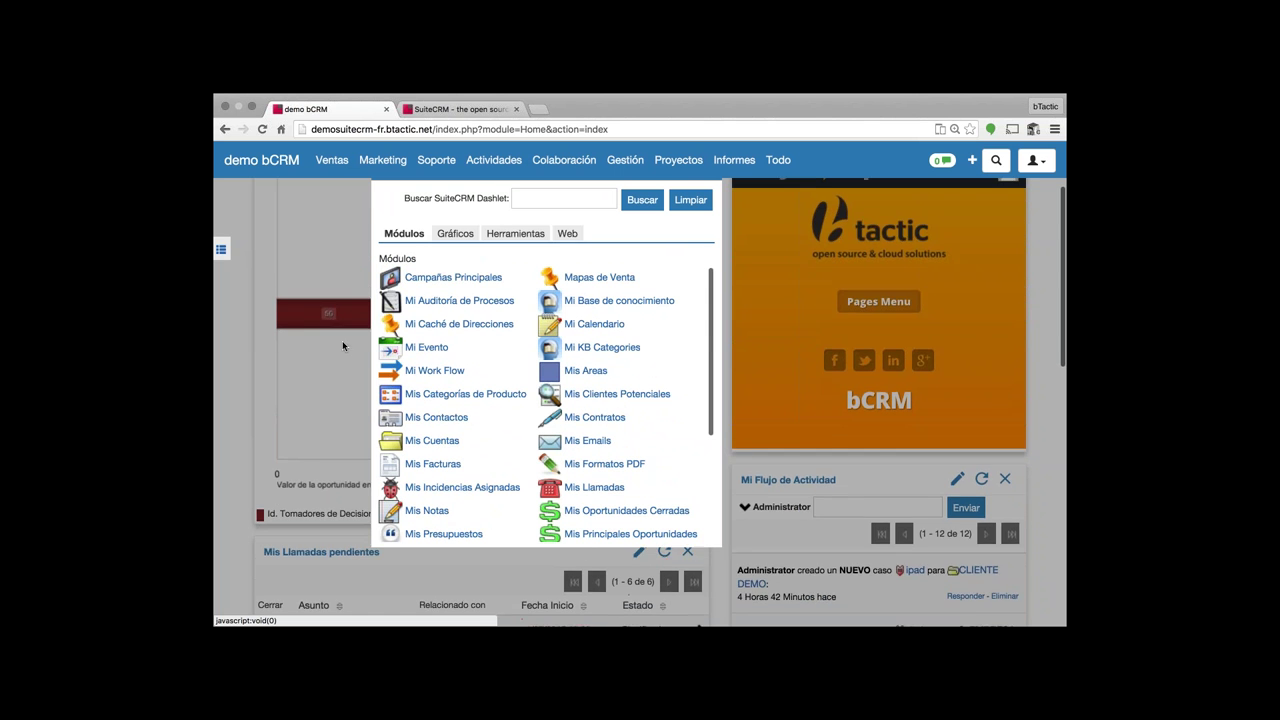
{"action": "scroll", "coordinate": [342, 346], "scroll_direction": "up", "scroll_amount": 2}
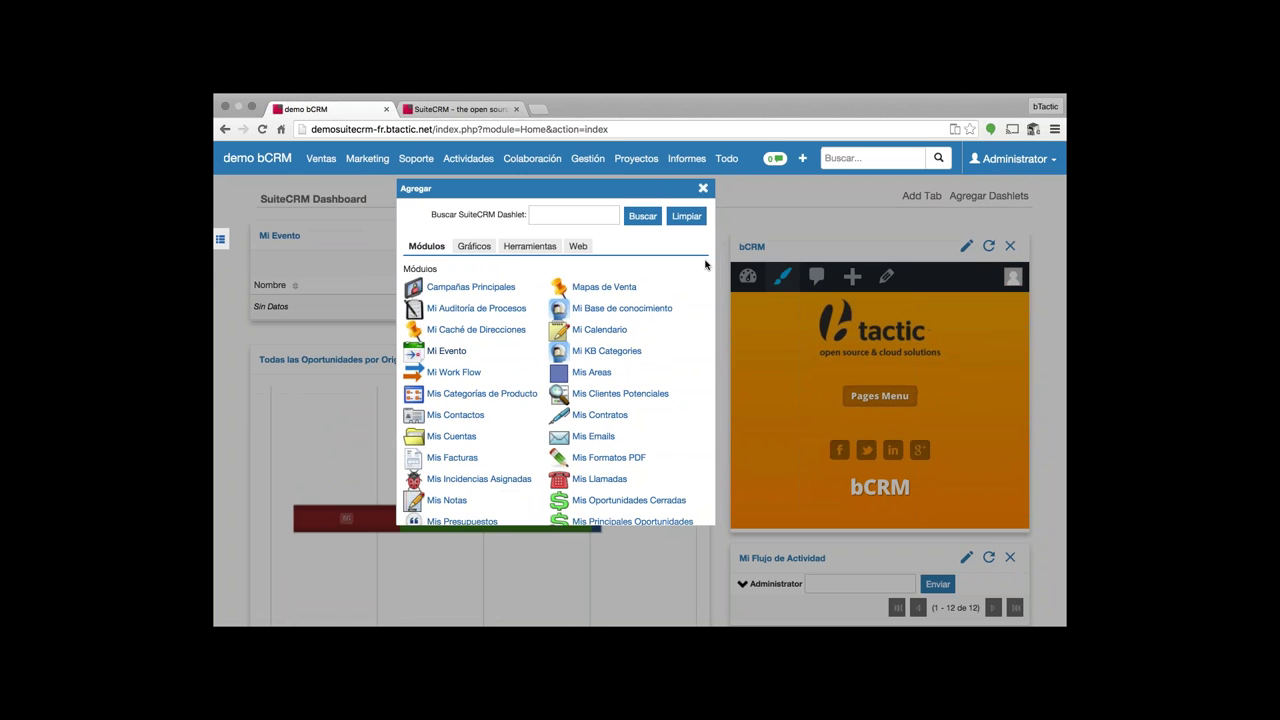
{"action": "left_click", "coordinate": [703, 188]}
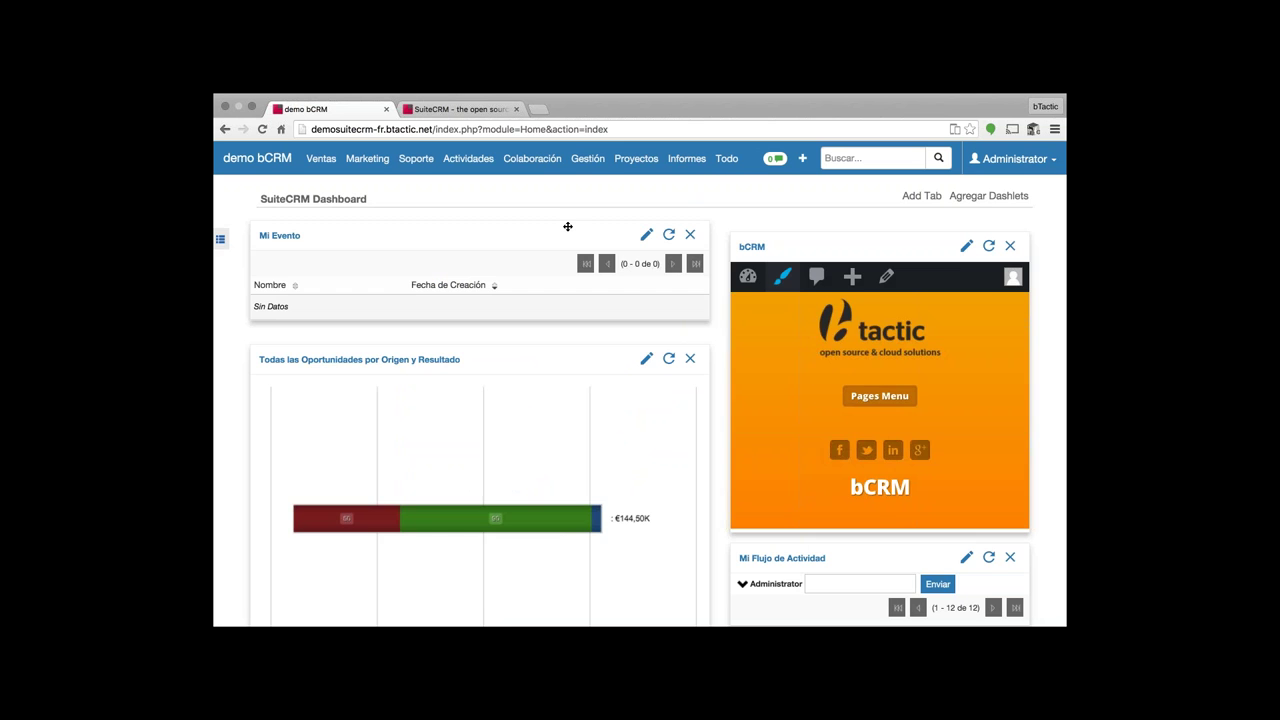
{"action": "key", "text": "super+plus"}
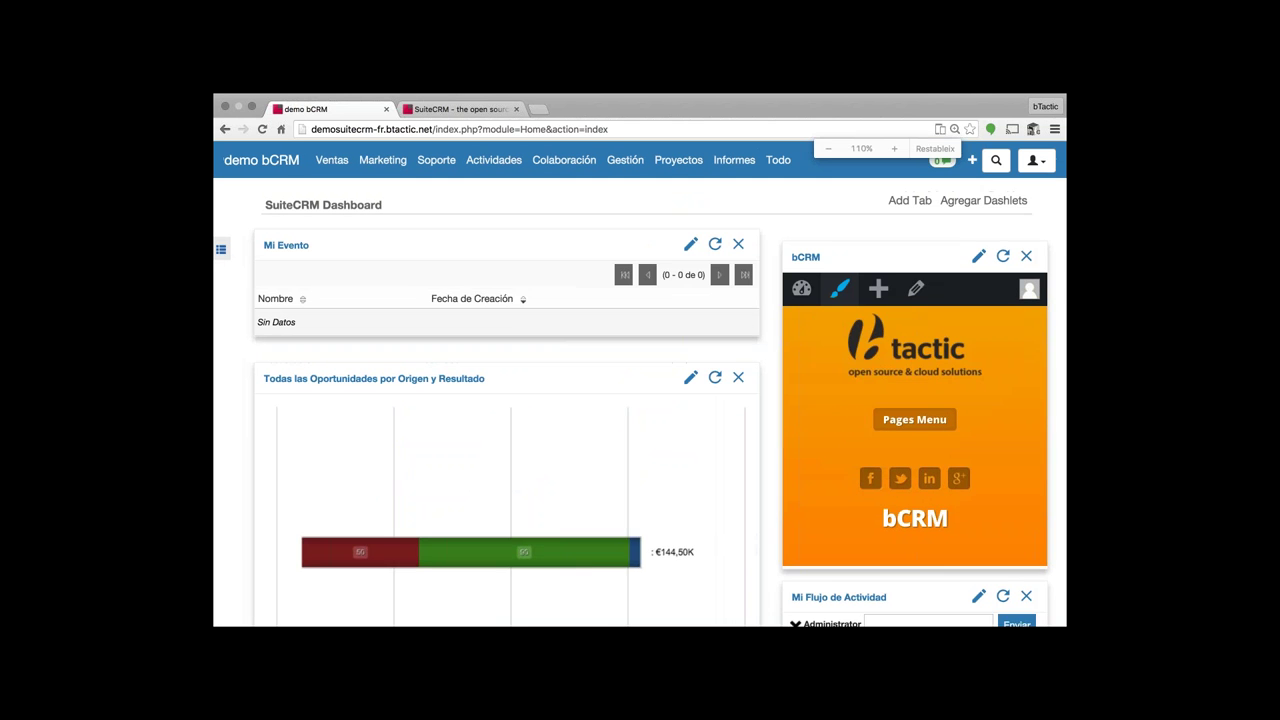
{"action": "mouse_move", "coordinate": [556, 165]}
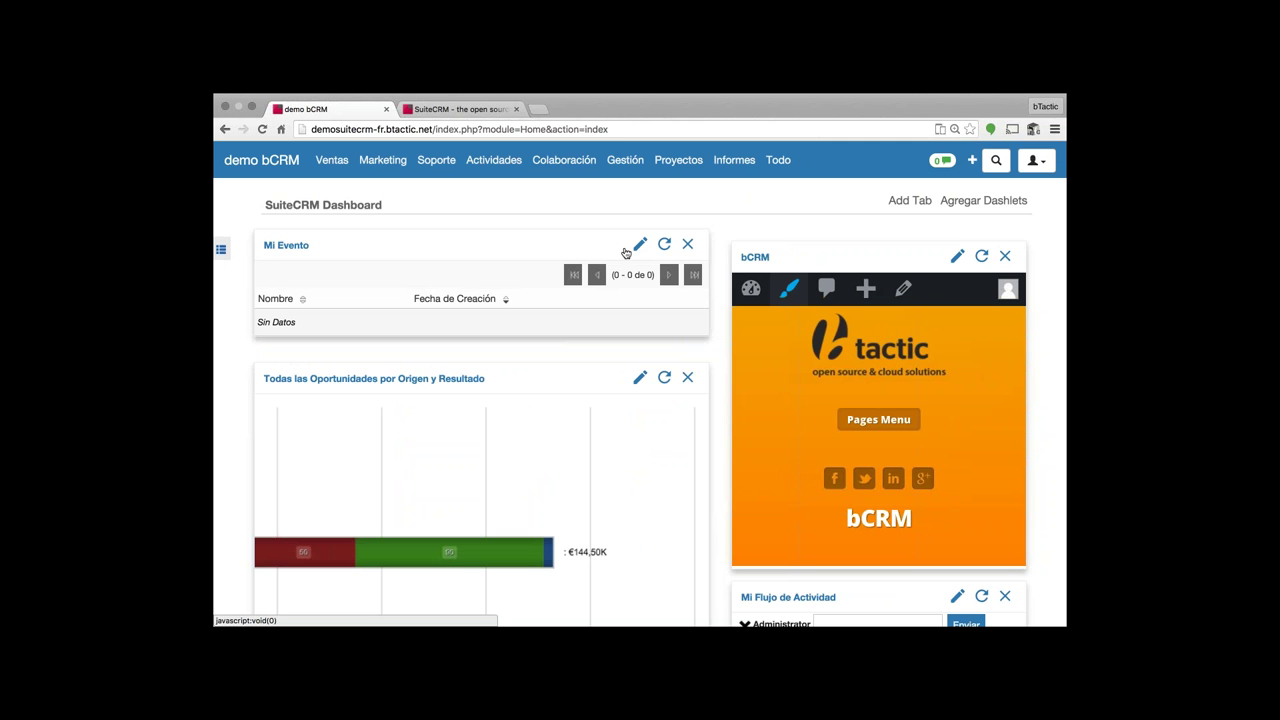
- Rename the event dashlet to Mis Eventos and set it to show 10 rows
{"action": "left_click", "coordinate": [628, 249]}
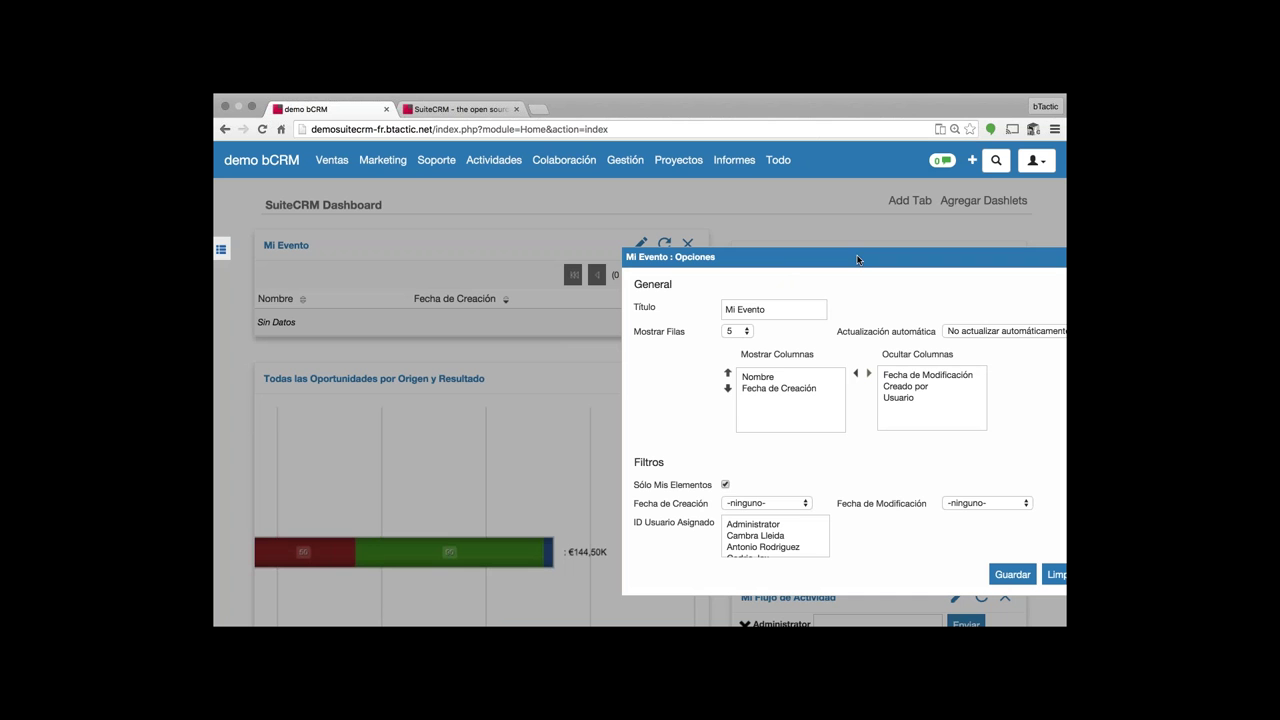
{"action": "left_click", "coordinate": [776, 310]}
{"action": "double_click", "coordinate": [776, 310]}
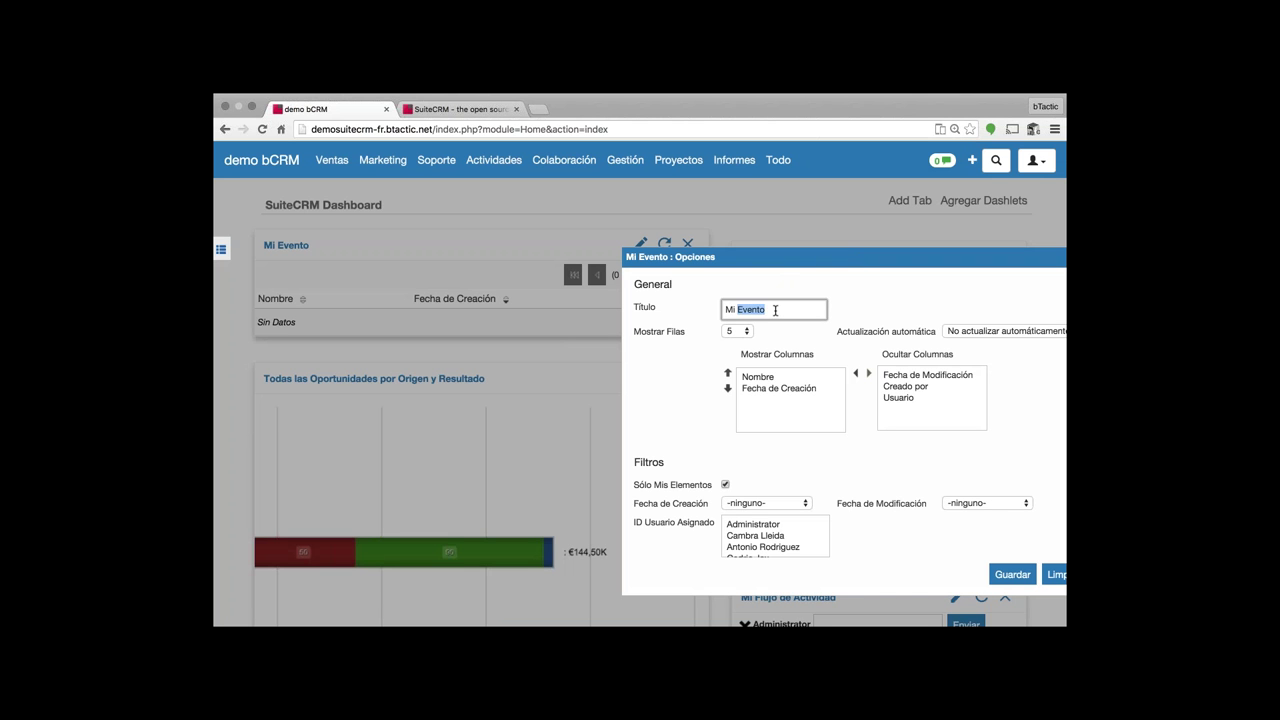
{"action": "left_click", "coordinate": [776, 310]}
{"action": "type", "text": "s"}
{"action": "left_click", "coordinate": [743, 333]}
{"action": "left_click", "coordinate": [736, 343]}
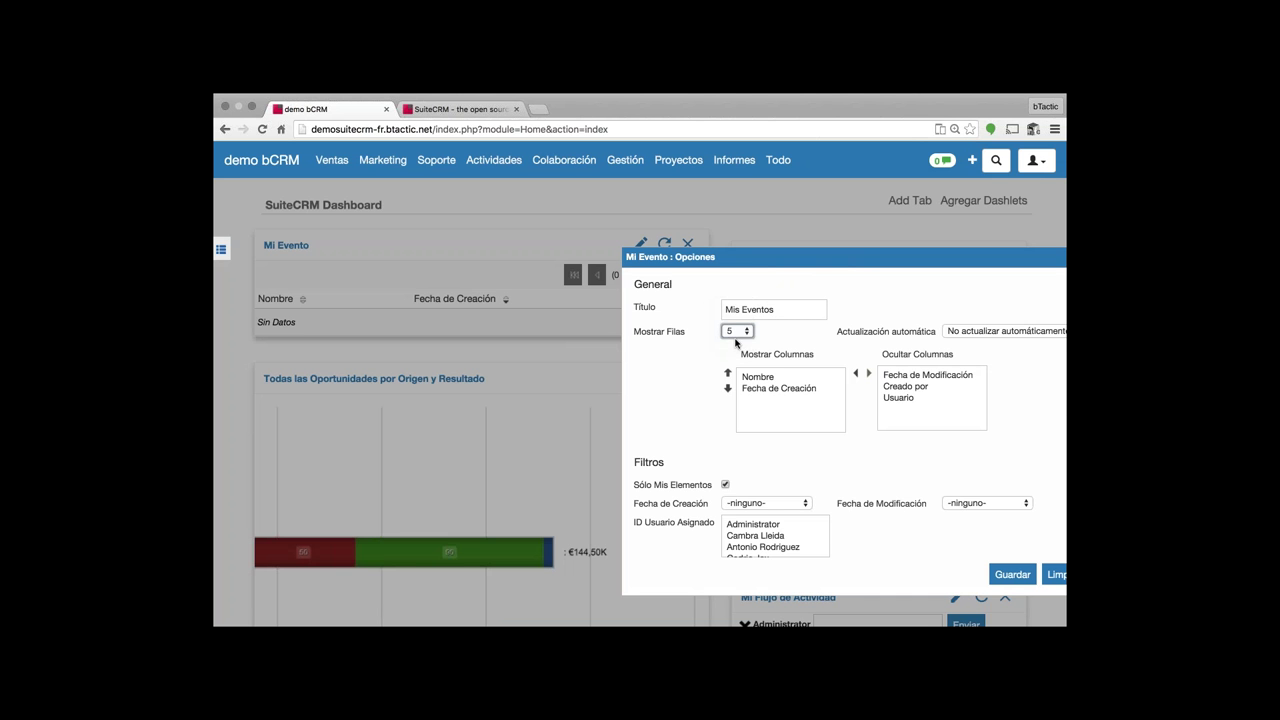
- Set a 10-minute refresh, add the Usuario column, and save the dashlet options
{"action": "left_click", "coordinate": [985, 333]}
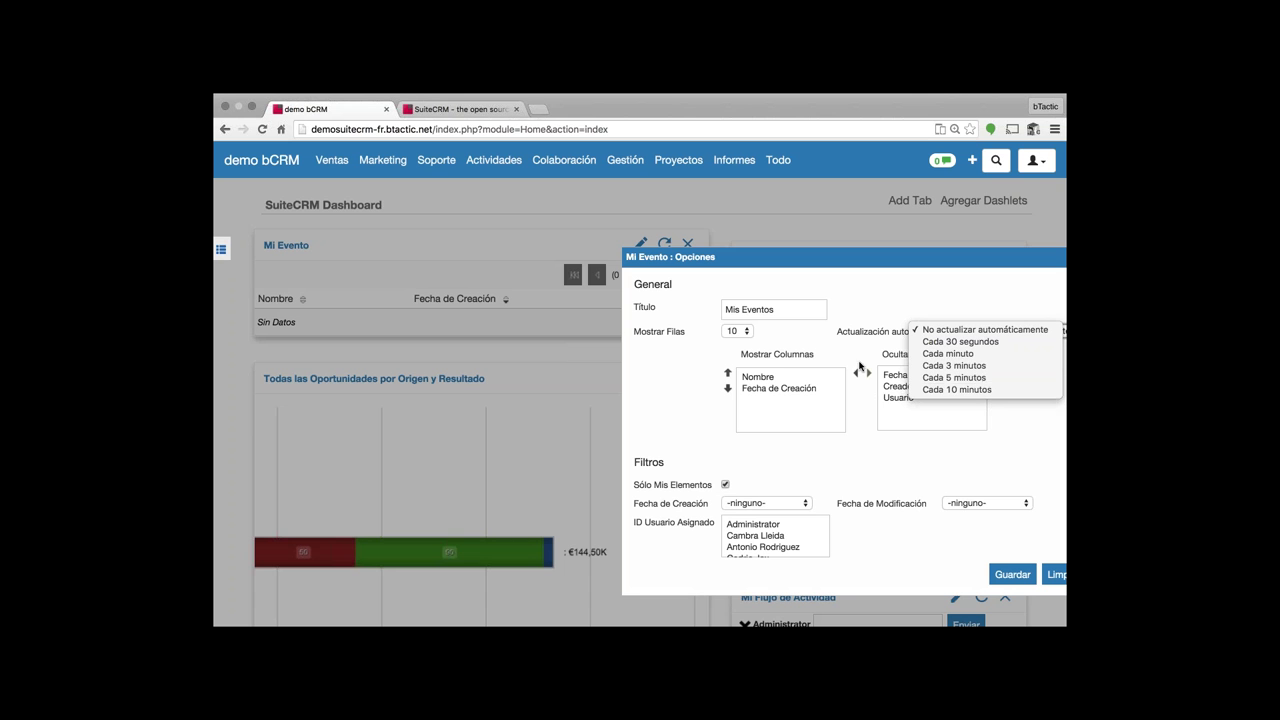
{"action": "left_click", "coordinate": [958, 390]}
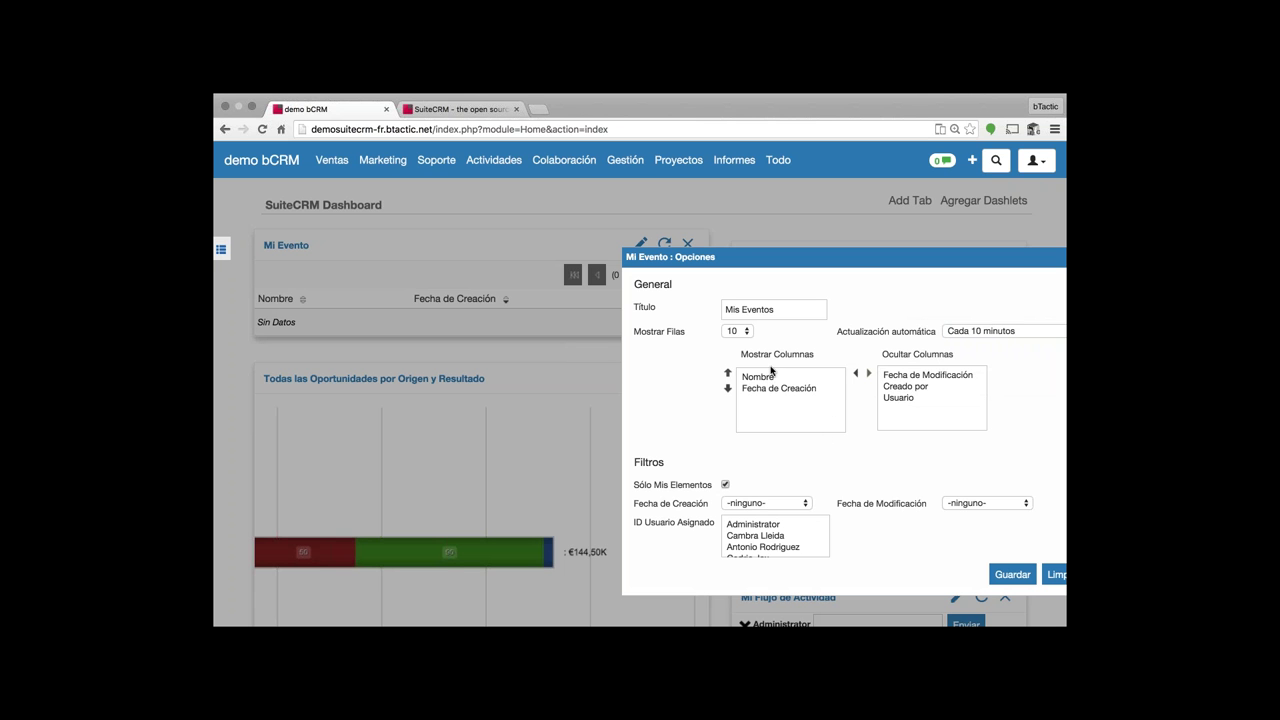
{"action": "left_click", "coordinate": [902, 398]}
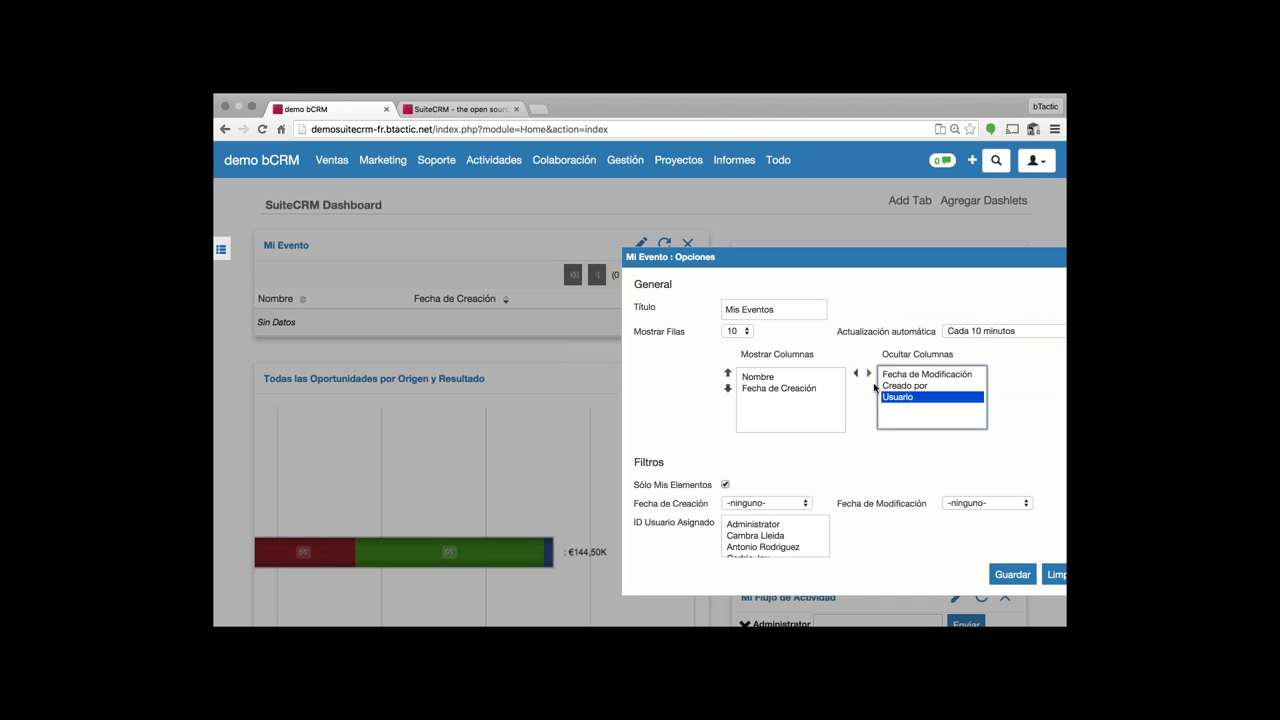
{"action": "left_click", "coordinate": [856, 373]}
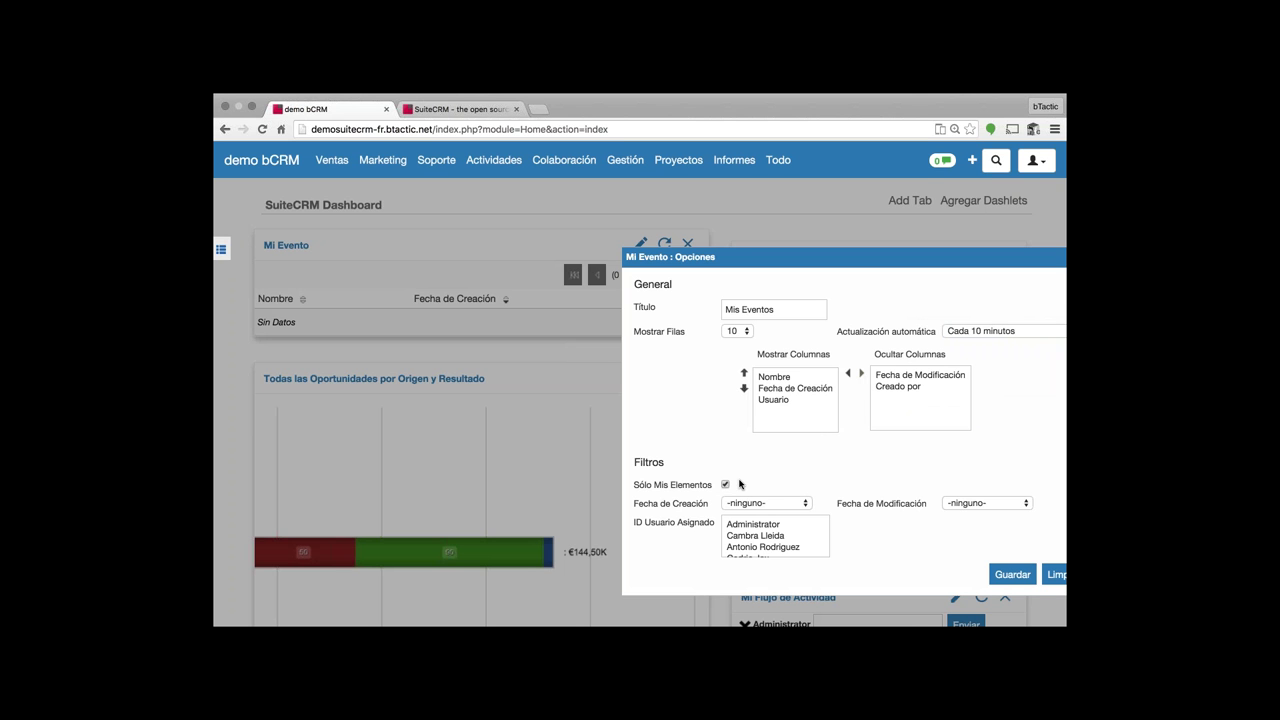
{"action": "scroll", "coordinate": [726, 468], "scroll_direction": "down", "scroll_amount": 2}
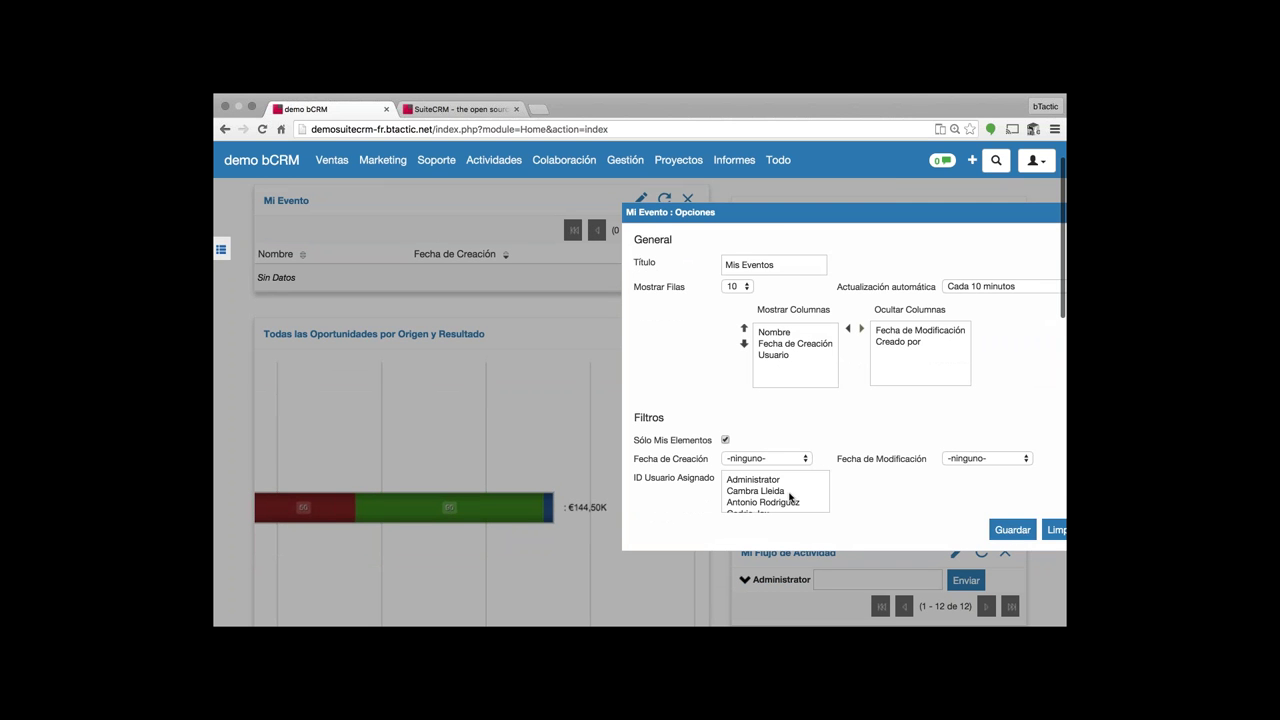
{"action": "scroll", "coordinate": [787, 497], "scroll_direction": "down", "scroll_amount": 1}
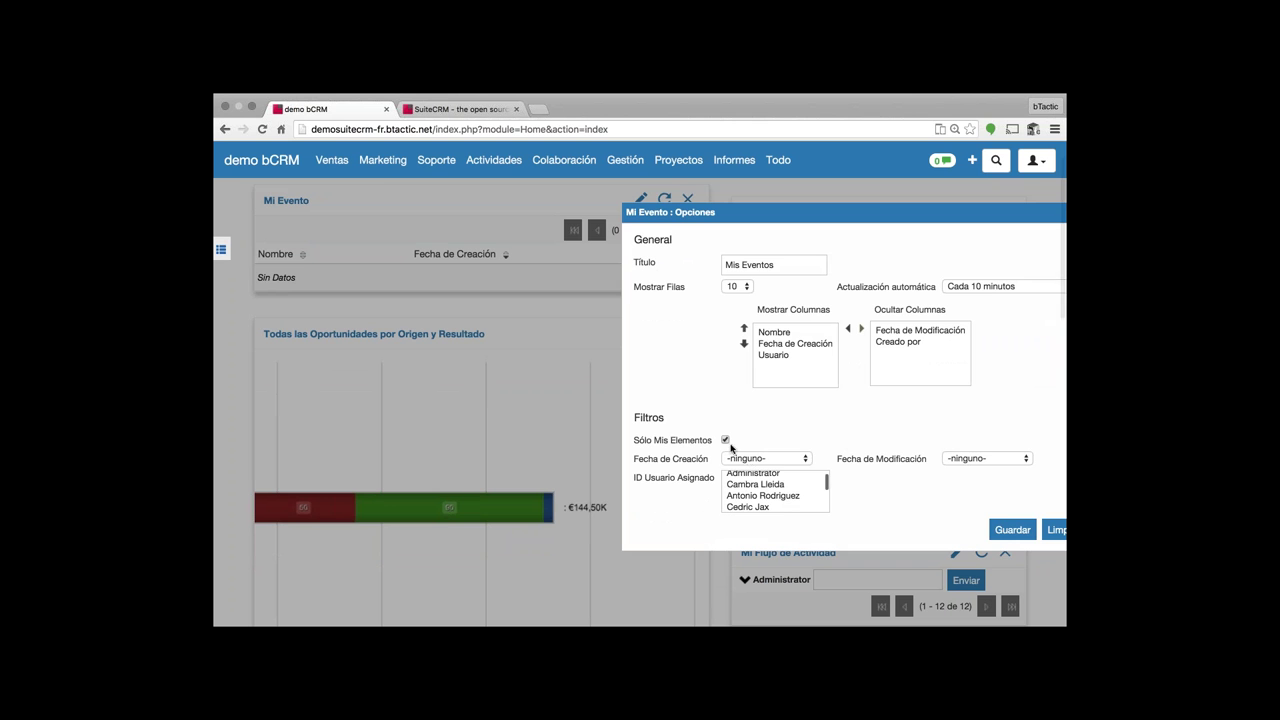
{"action": "left_click", "coordinate": [1002, 530]}
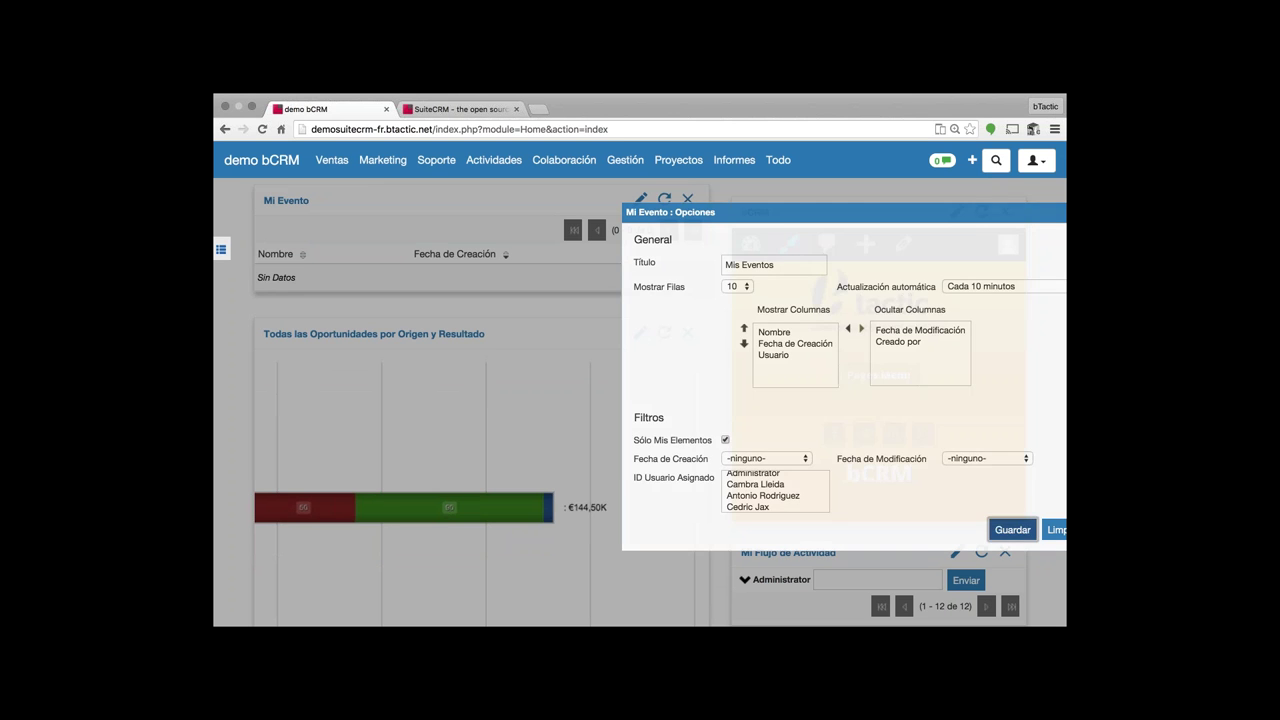
{"action": "scroll", "coordinate": [460, 283], "scroll_direction": "up", "scroll_amount": 1}
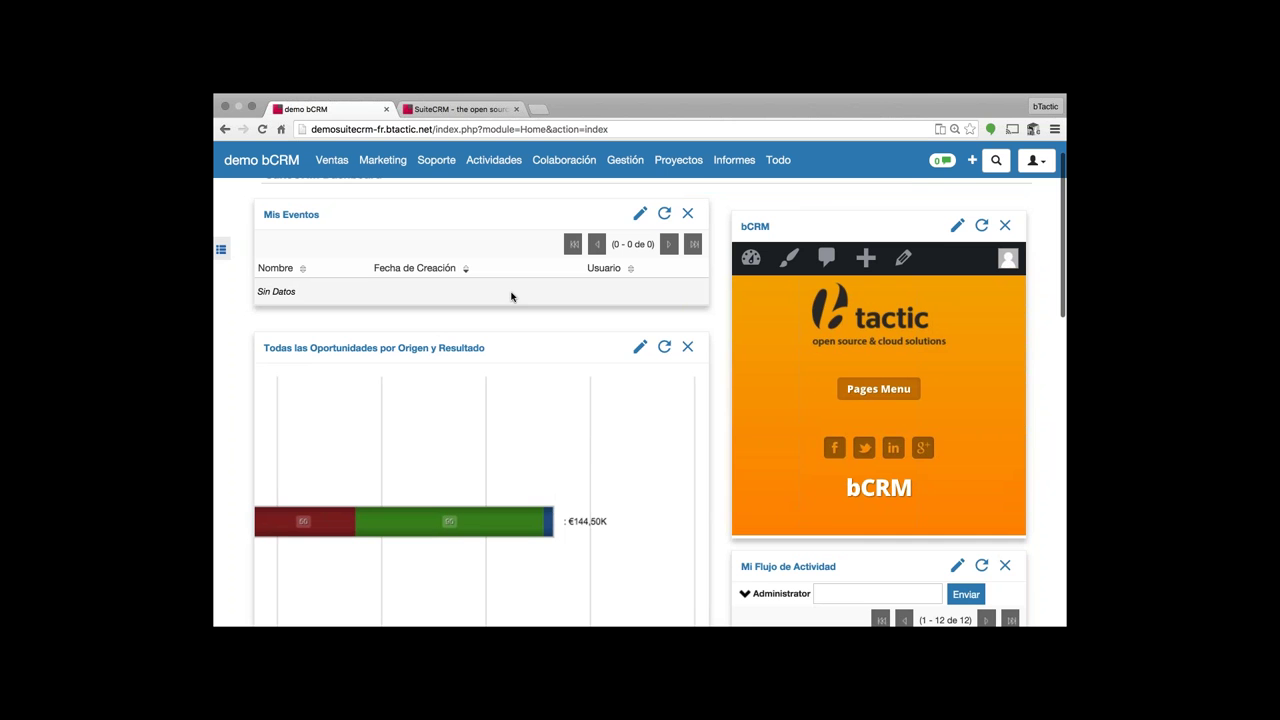
- Create a new three-column dashboard page named Comercial
{"action": "scroll", "coordinate": [511, 296], "scroll_direction": "up", "scroll_amount": 2}
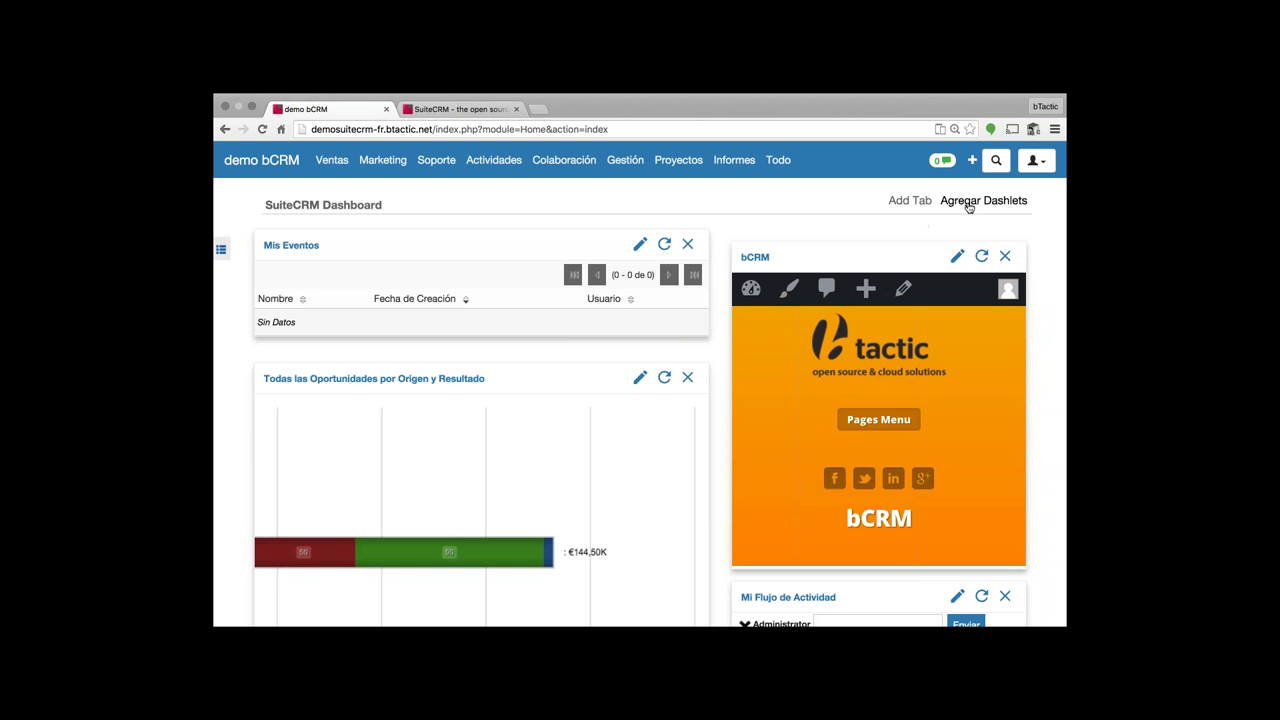
{"action": "left_click", "coordinate": [910, 201]}
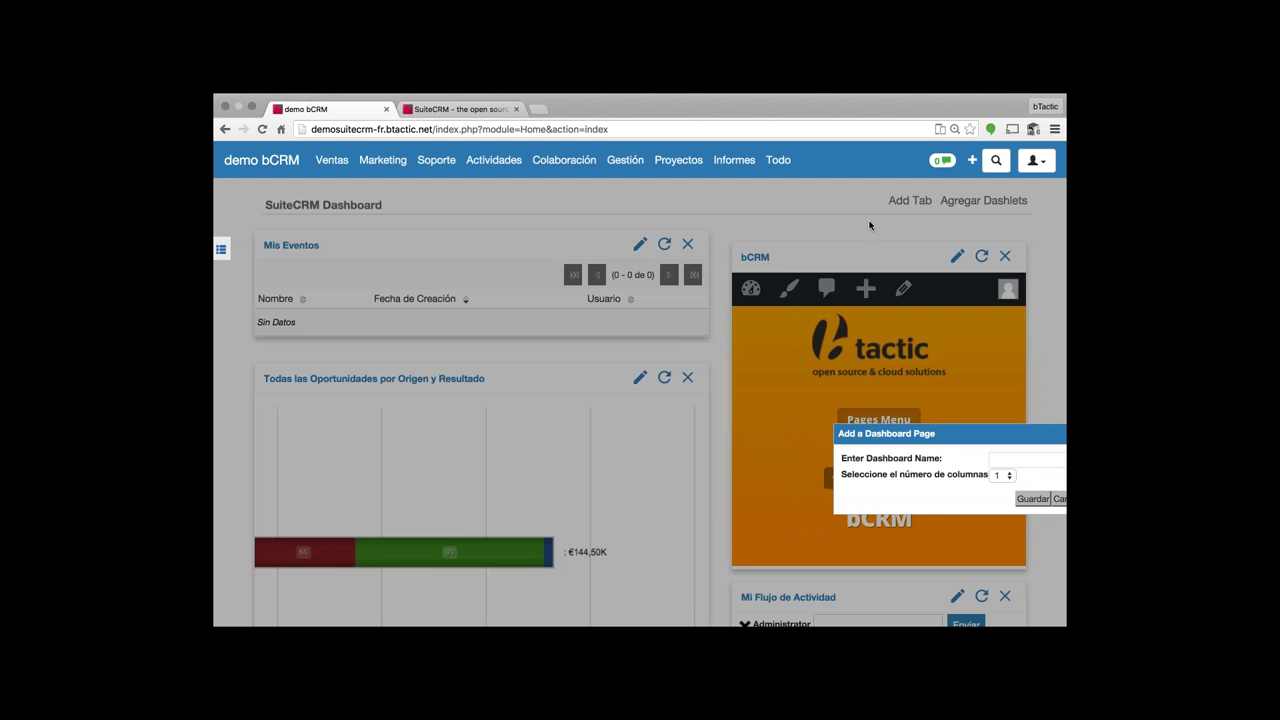
{"action": "left_click", "coordinate": [1006, 457]}
{"action": "type", "text": "Comer"}
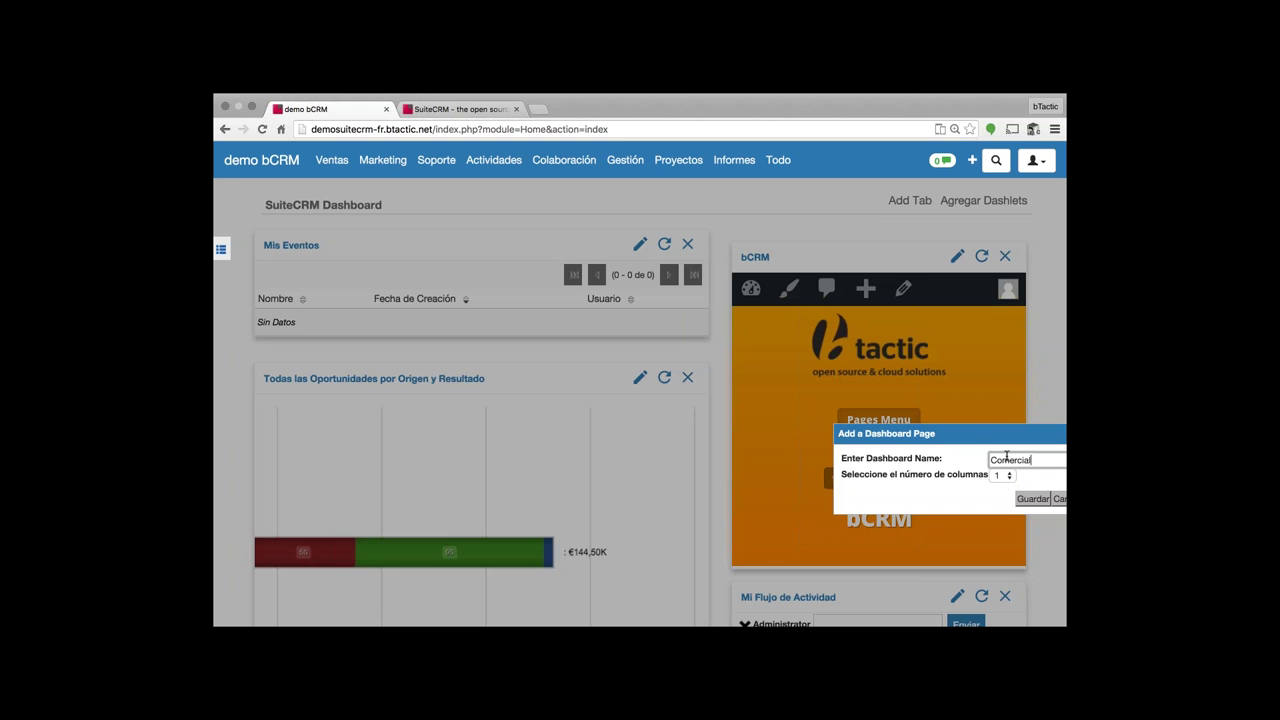
{"action": "type", "text": "cial"}
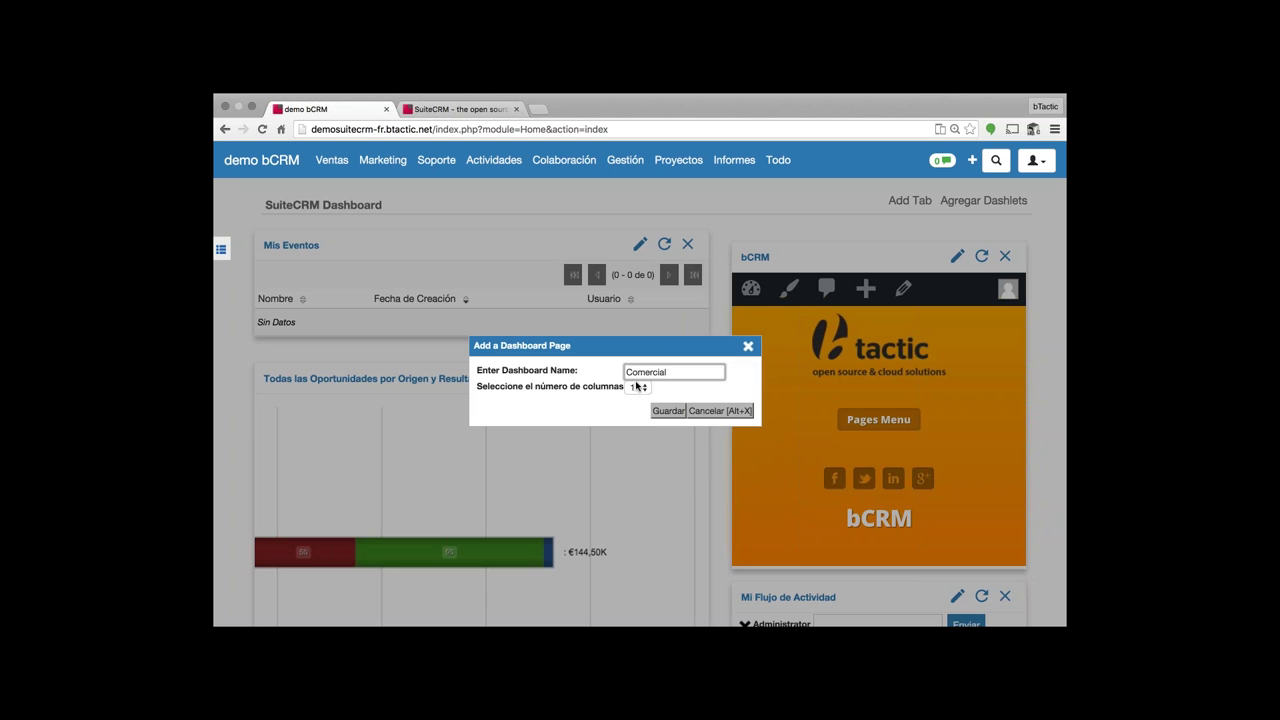
{"action": "left_click", "coordinate": [640, 394]}
{"action": "left_click", "coordinate": [634, 388]}
{"action": "key", "text": "3"}
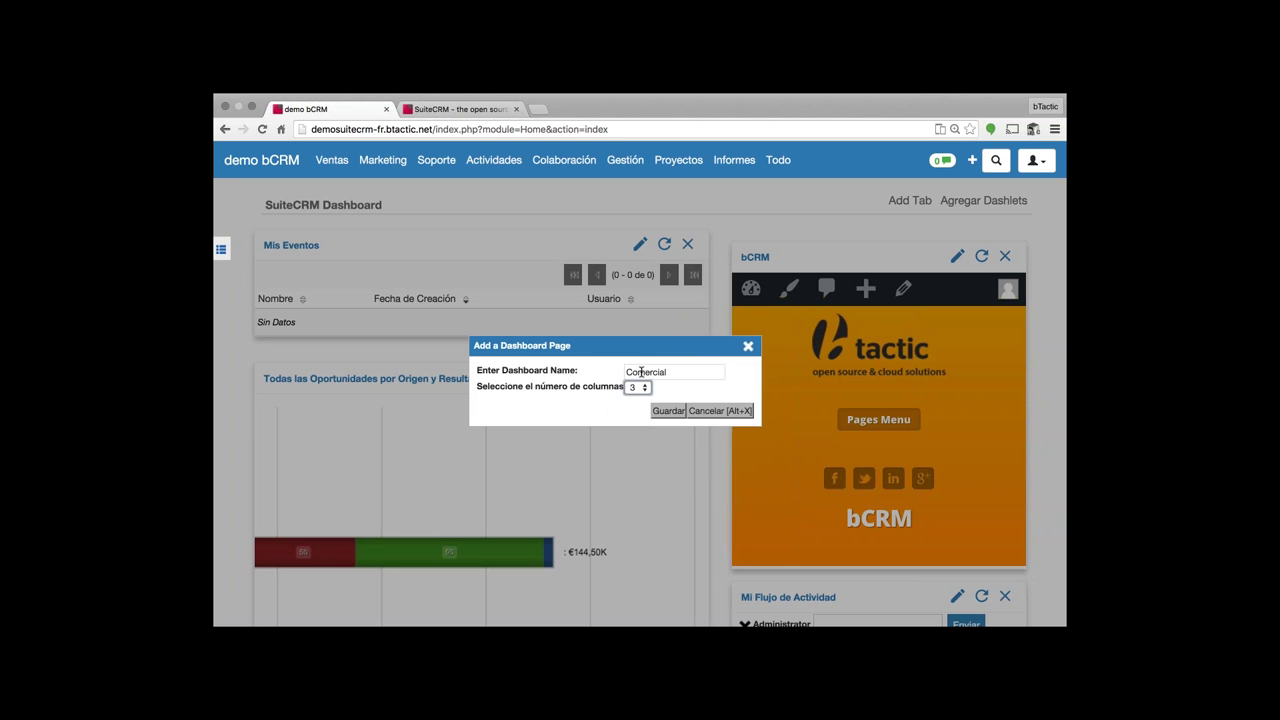
{"action": "left_click", "coordinate": [668, 411]}
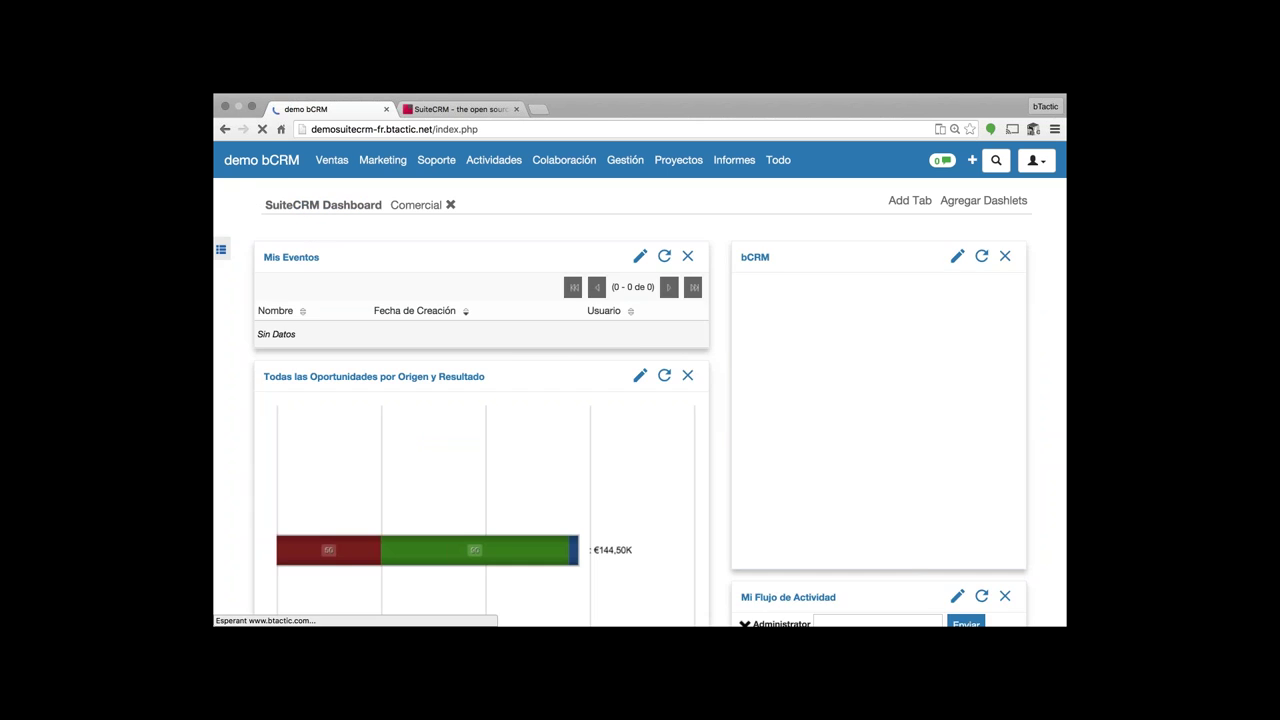
- Switch between the Comercial and SuiteCRM Dashboard pages, ending on the empty Comercial page
{"action": "left_click", "coordinate": [415, 208]}
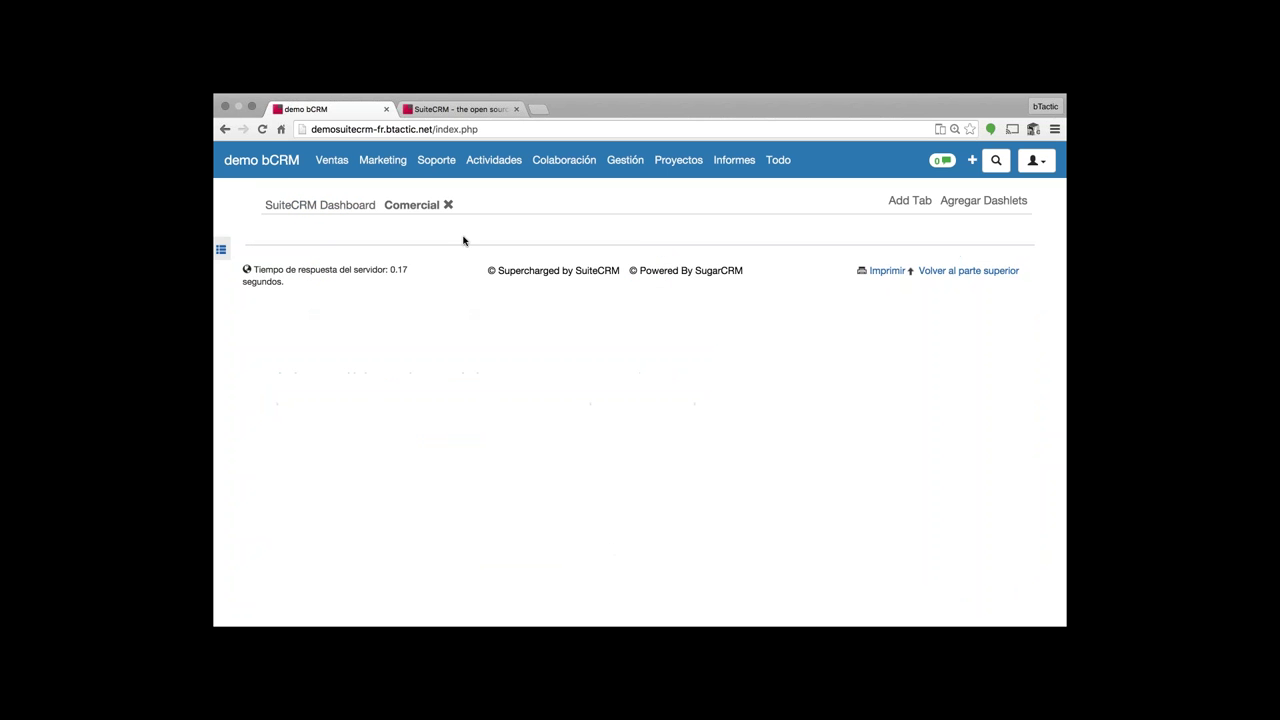
{"action": "left_click", "coordinate": [369, 212]}
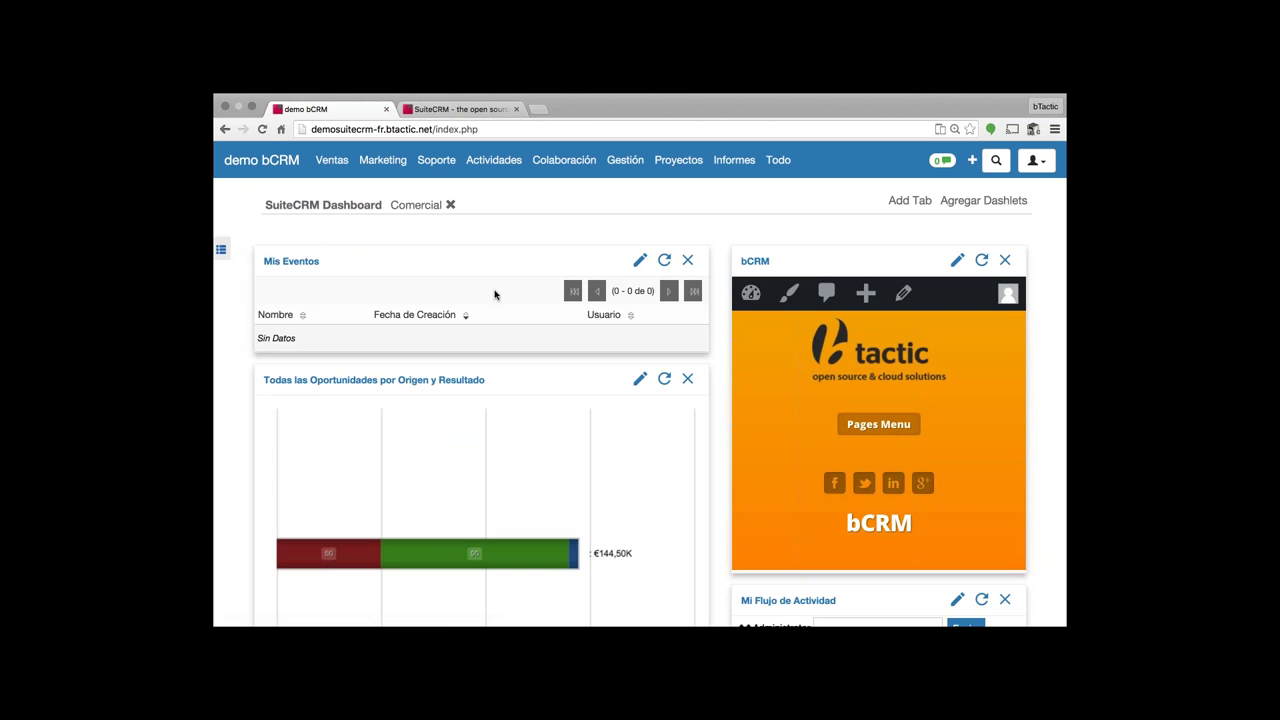
{"action": "scroll", "coordinate": [495, 294], "scroll_direction": "down", "scroll_amount": 5}
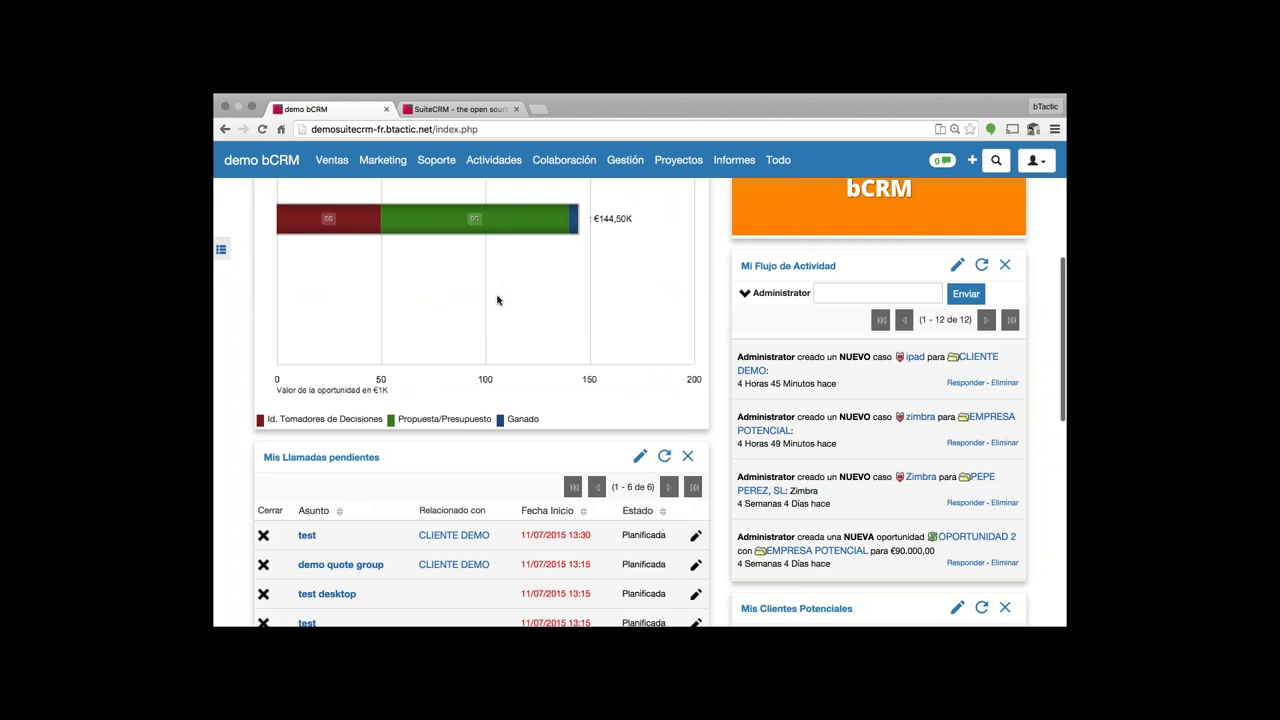
{"action": "scroll", "coordinate": [497, 300], "scroll_direction": "down", "scroll_amount": 10}
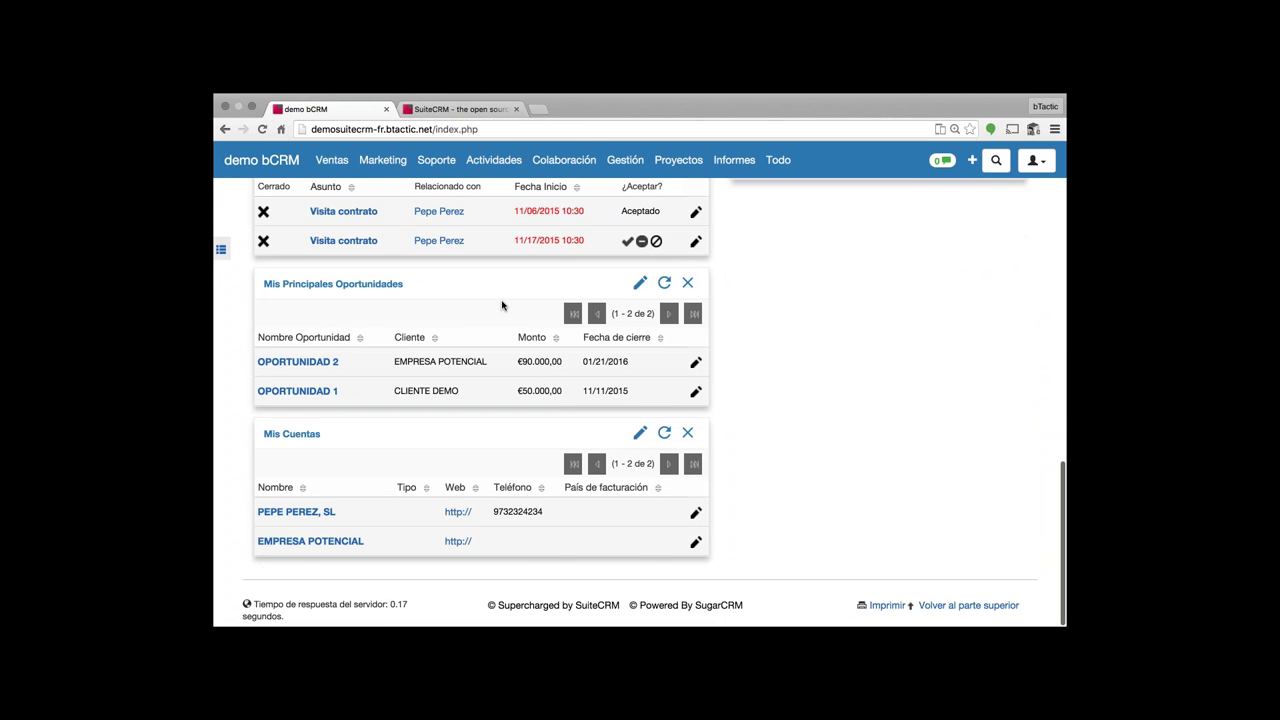
{"action": "scroll", "coordinate": [500, 303], "scroll_direction": "up", "scroll_amount": 2}
{"action": "scroll", "coordinate": [500, 304], "scroll_direction": "up", "scroll_amount": 10}
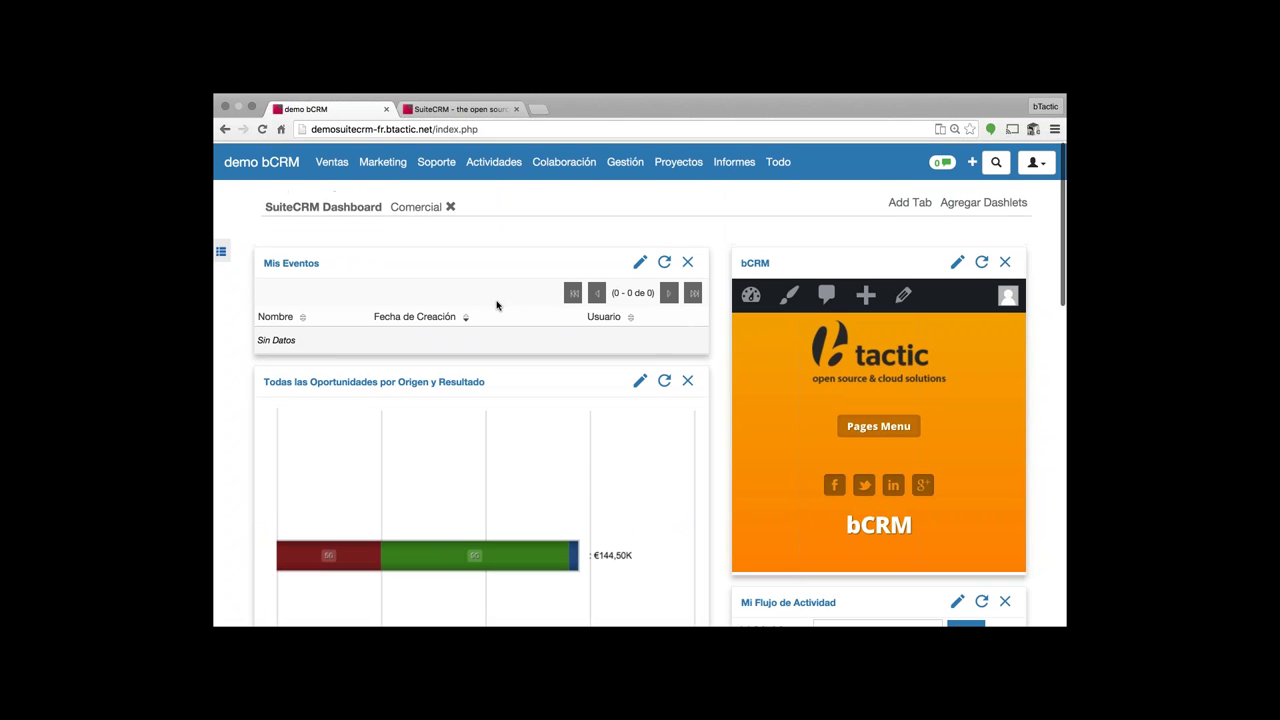
{"action": "left_click", "coordinate": [418, 208]}
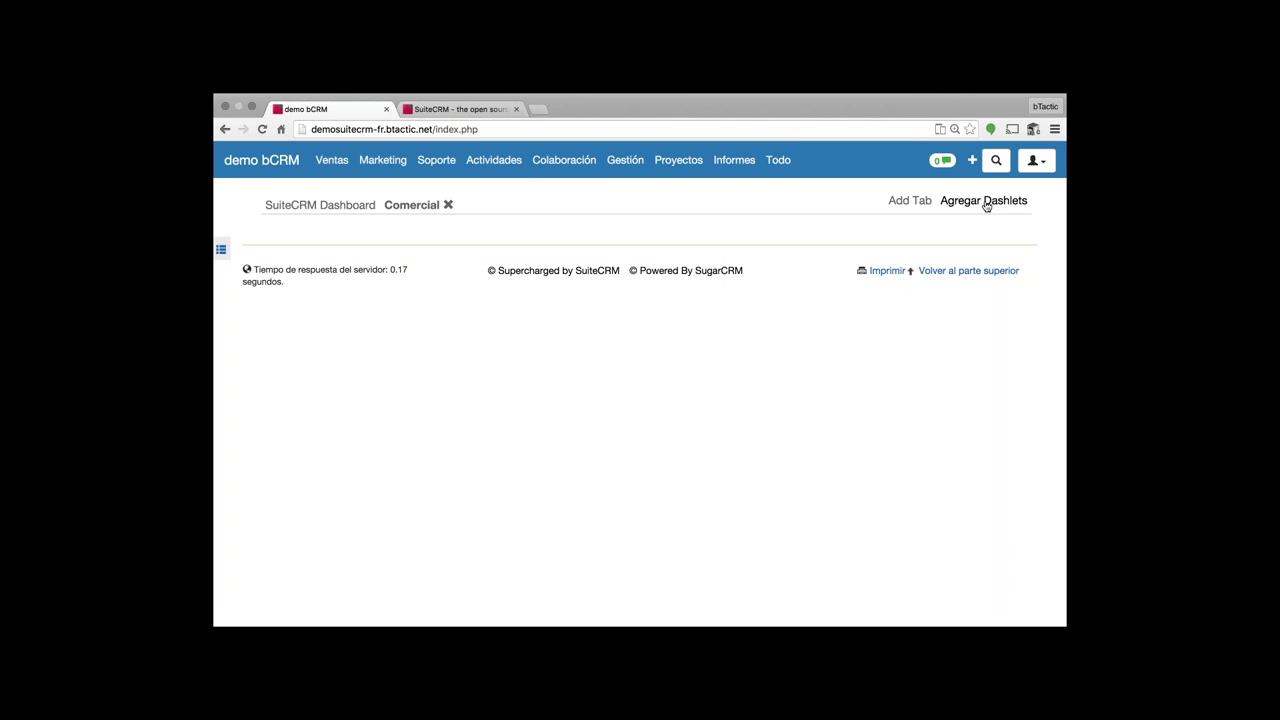
- Add the Mis Presupuestos dashlet to the Comercial page and zoom to 110%
{"action": "left_click", "coordinate": [986, 204]}
{"action": "scroll", "coordinate": [506, 443], "scroll_direction": "down", "scroll_amount": 3}
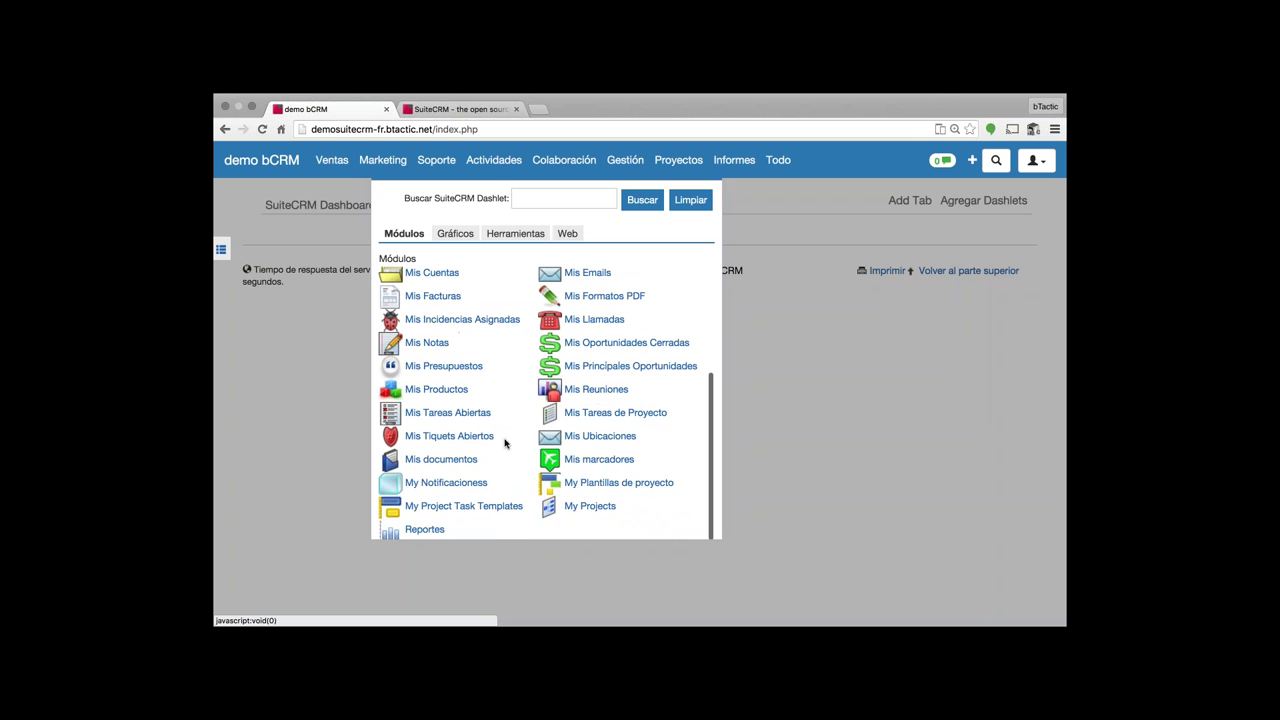
{"action": "left_click", "coordinate": [432, 367]}
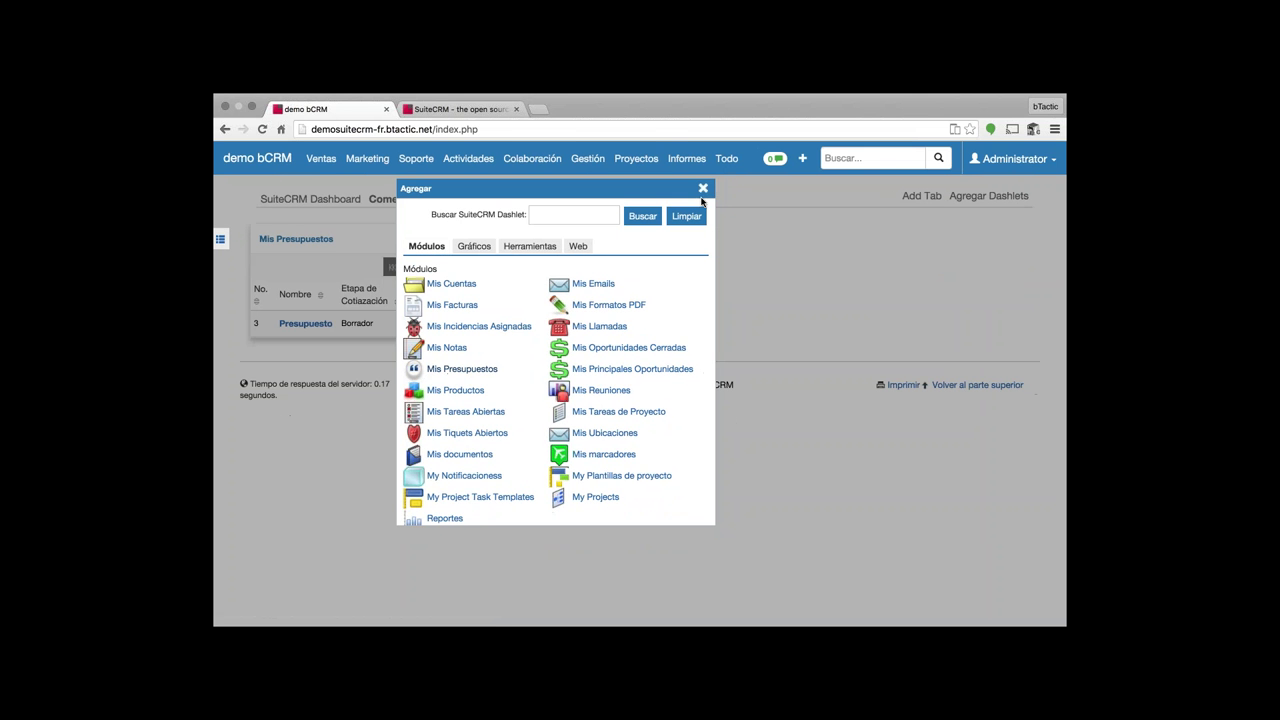
{"action": "left_click", "coordinate": [703, 190]}
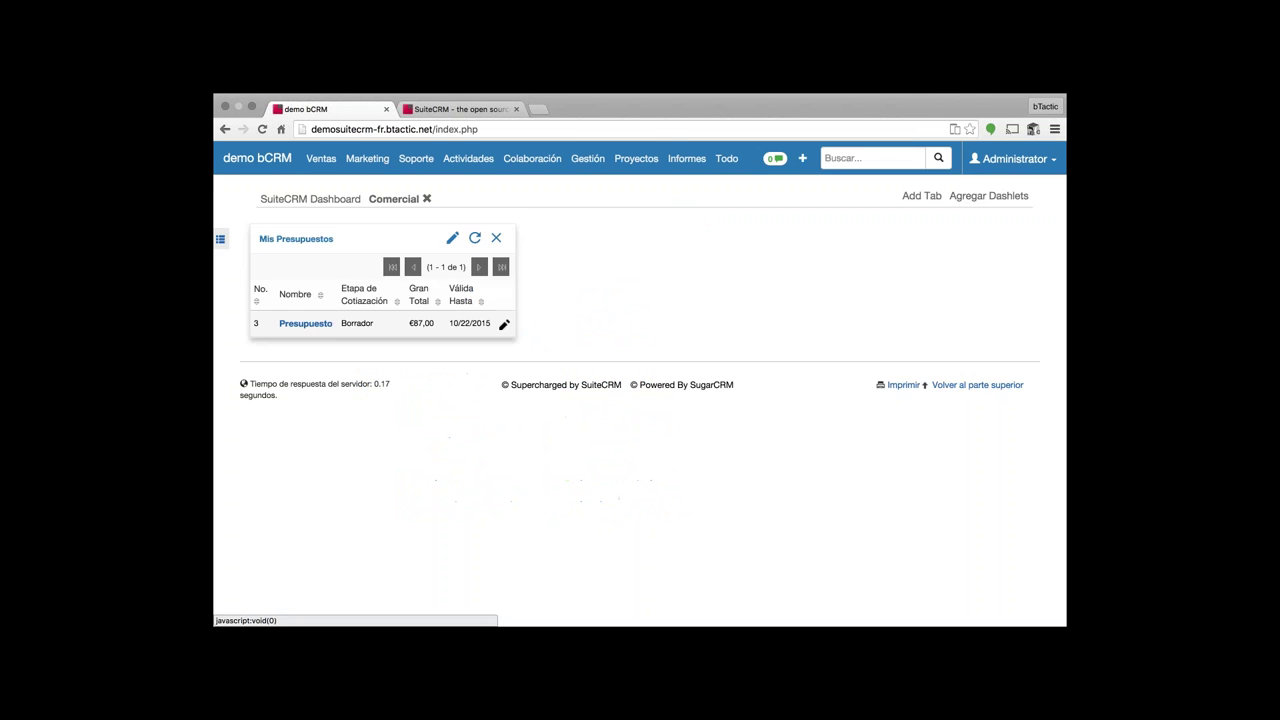
{"action": "key", "text": "super+plus"}
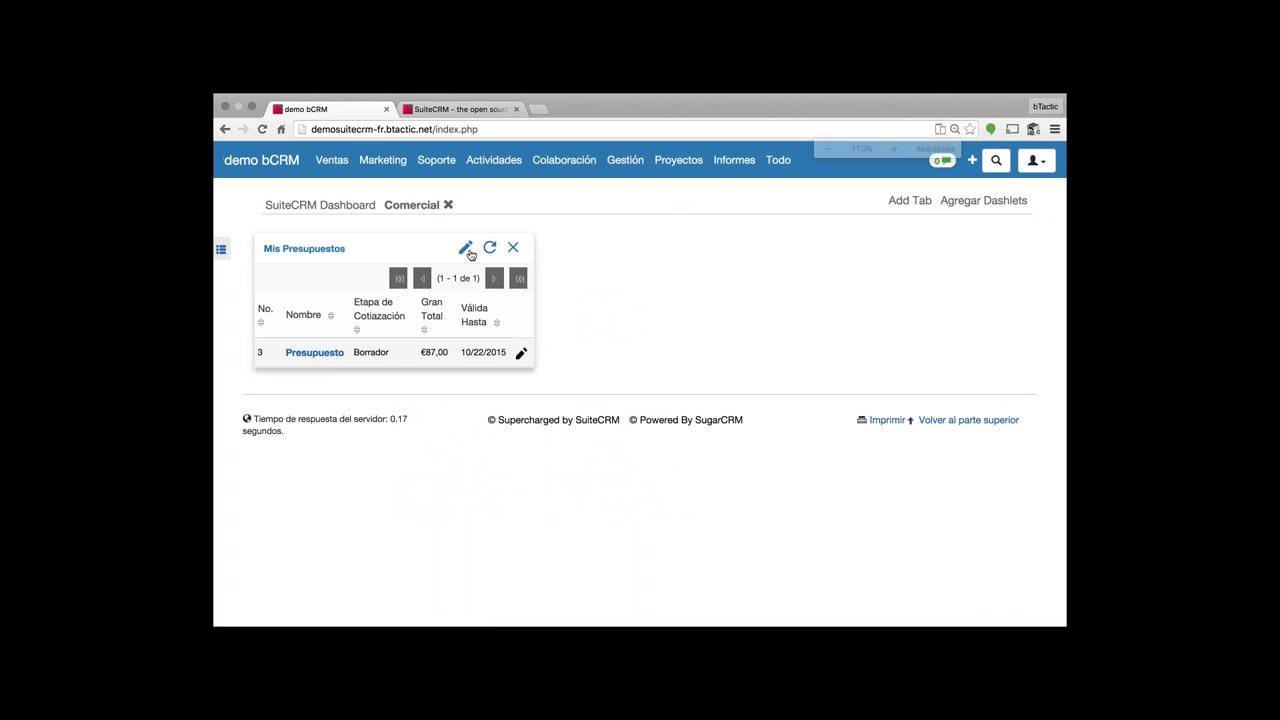
- Review the Mis Presupuestos settings without changes, then return to the SuiteCRM Dashboard
{"action": "left_click", "coordinate": [465, 250]}
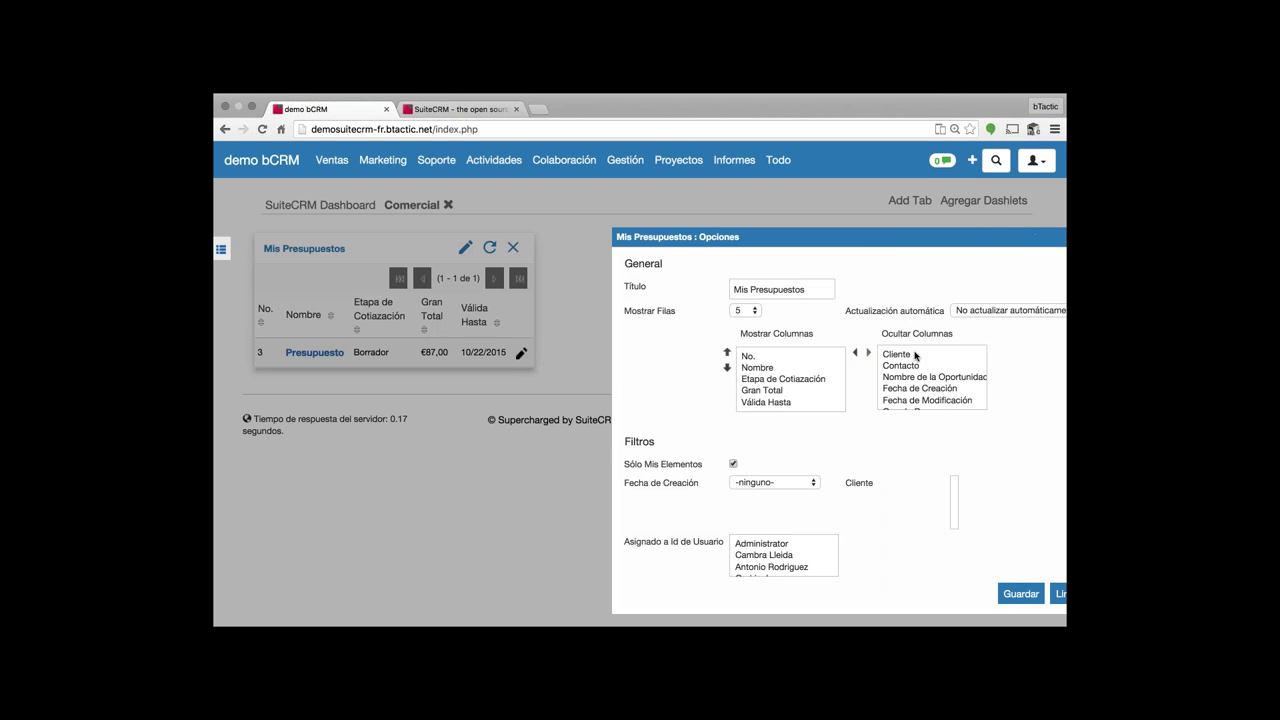
{"action": "scroll", "coordinate": [910, 360], "scroll_direction": "down", "scroll_amount": 1}
{"action": "scroll", "coordinate": [910, 385], "scroll_direction": "down", "scroll_amount": 1}
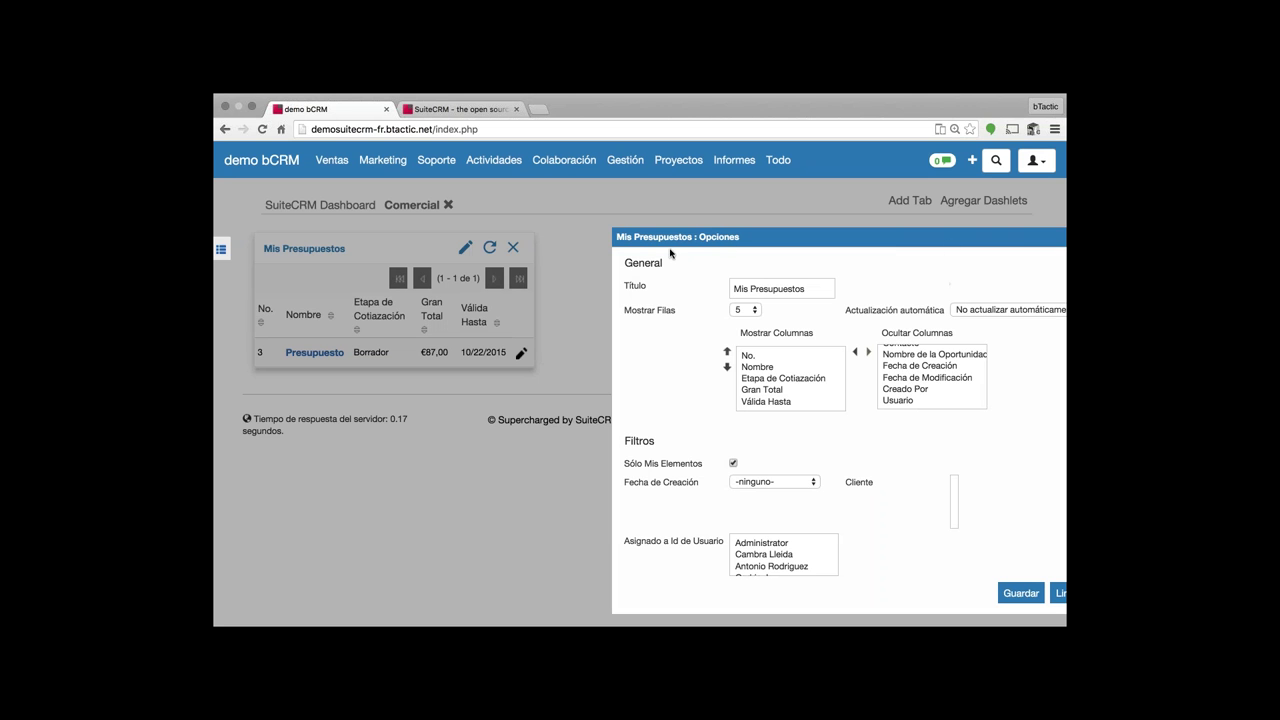
{"action": "scroll", "coordinate": [914, 337], "scroll_direction": "right", "scroll_amount": 2}
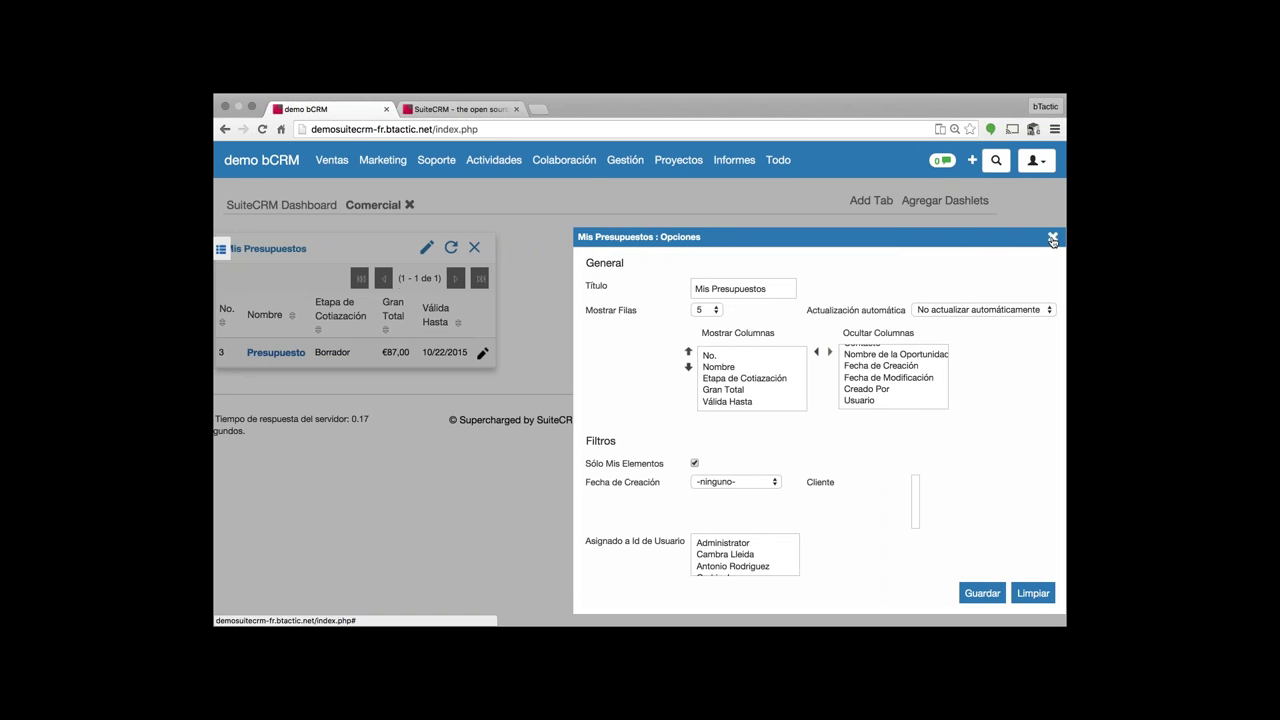
{"action": "left_click", "coordinate": [1048, 237]}
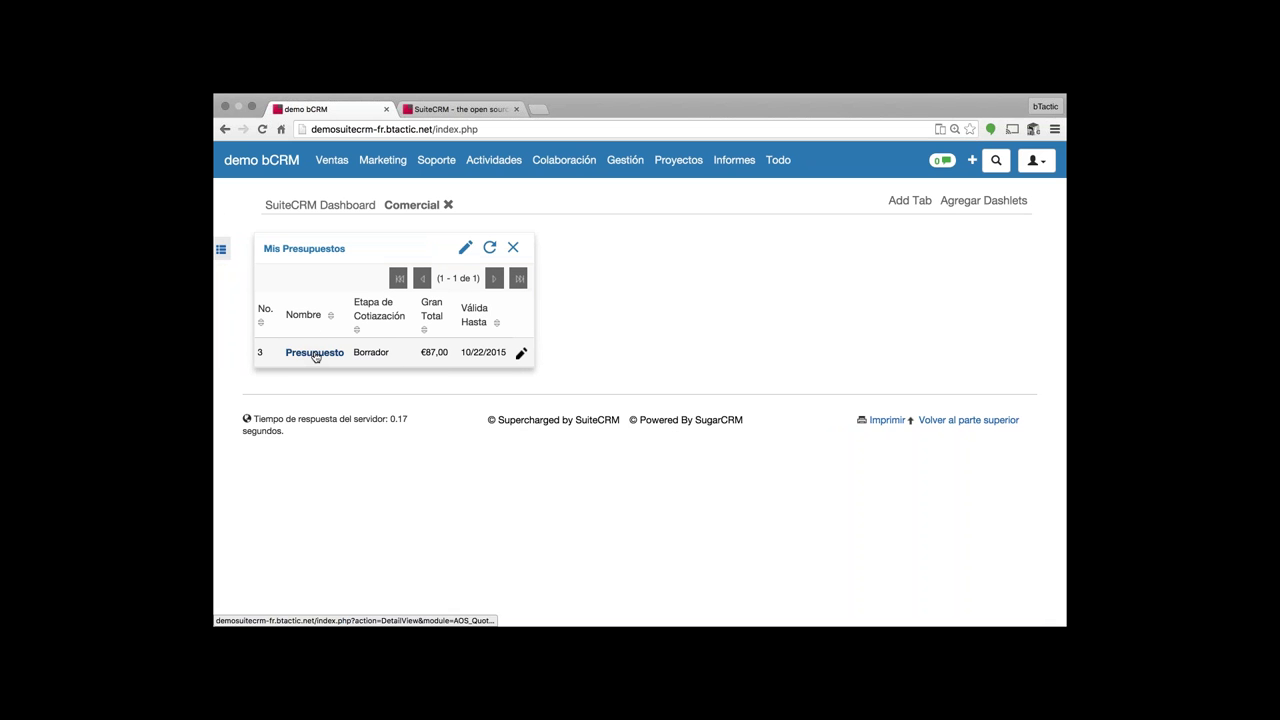
{"action": "left_click", "coordinate": [349, 208]}
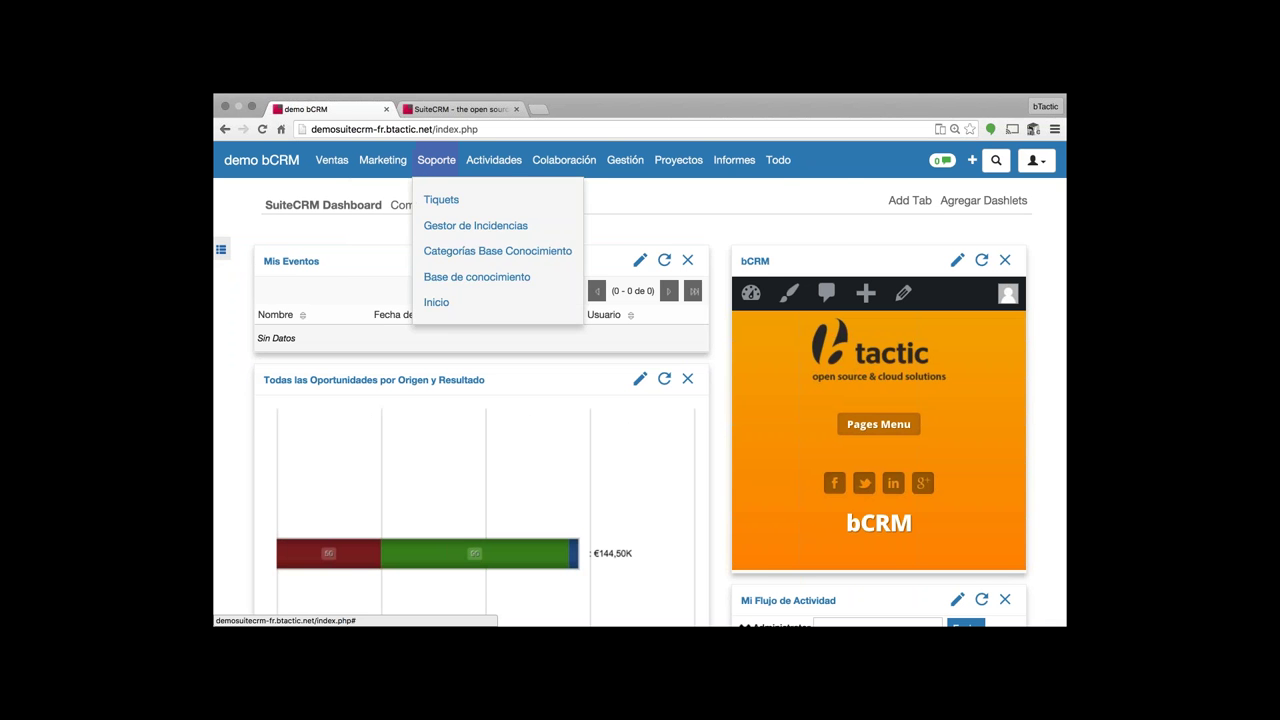
- Reveal the Ventas menu's list of sales modules from the top navigation bar
{"action": "mouse_move", "coordinate": [514, 165]}
{"action": "mouse_move", "coordinate": [688, 167]}
{"action": "mouse_move", "coordinate": [335, 166]}
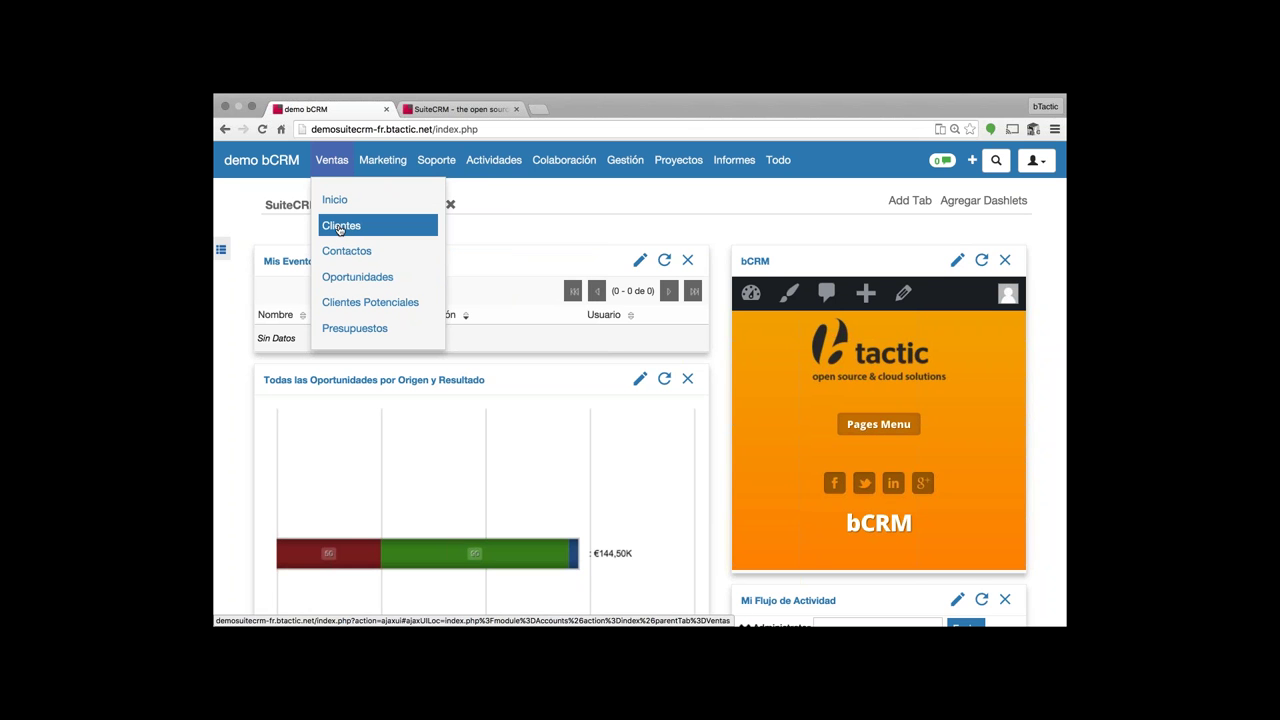
- Open the Clientes account list and switch to its advanced search
{"action": "left_click", "coordinate": [344, 227]}
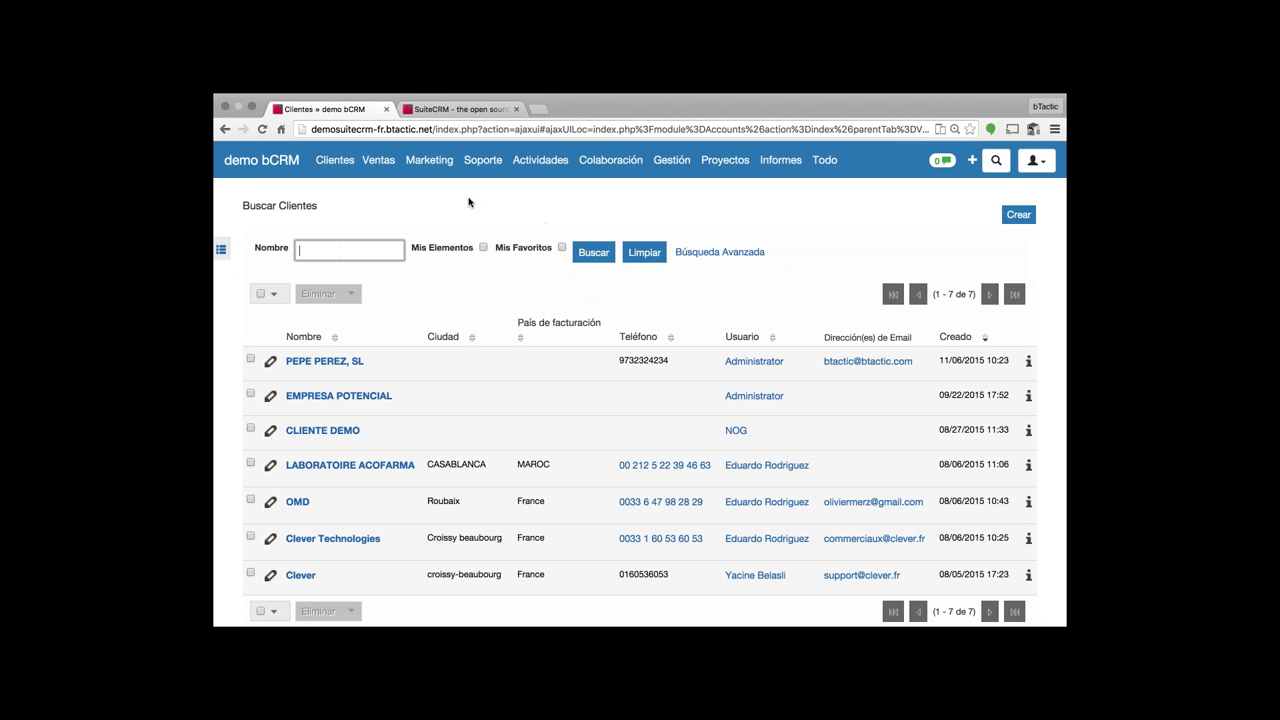
{"action": "left_click_drag", "start_coordinate": [245, 204], "coordinate": [803, 251]}
{"action": "left_click", "coordinate": [786, 255]}
{"action": "left_click", "coordinate": [386, 249]}
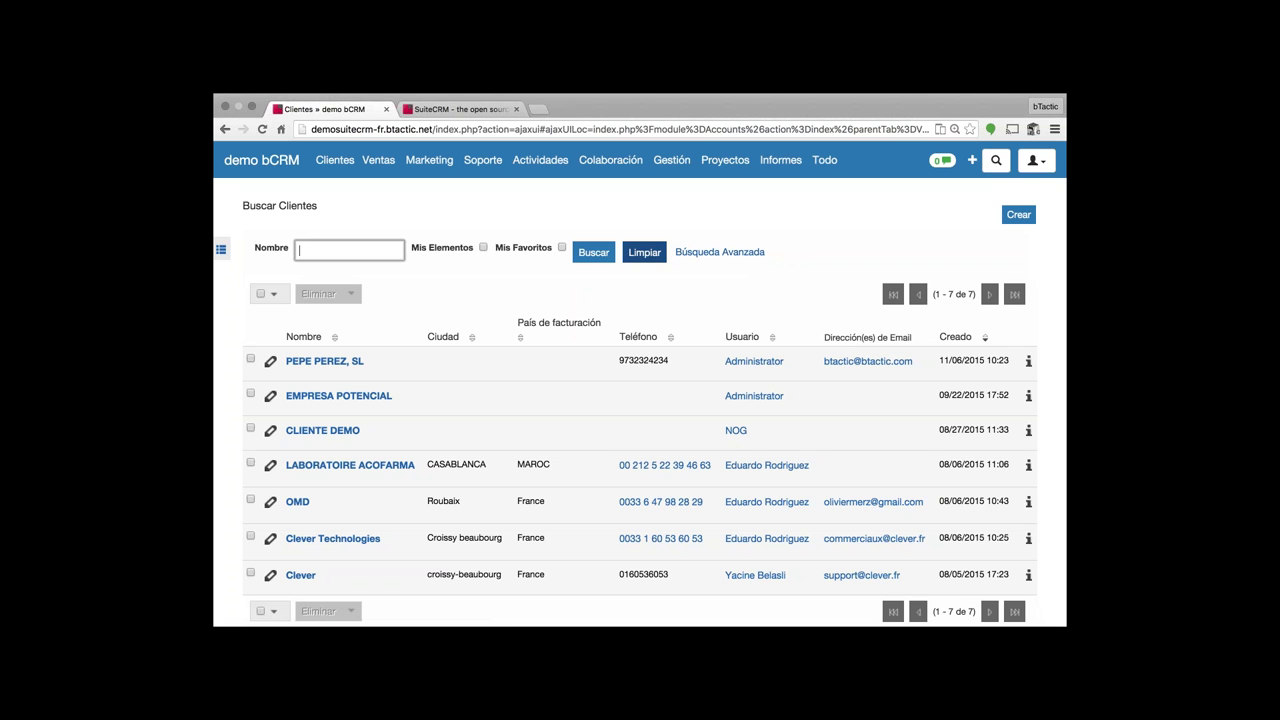
{"action": "left_click", "coordinate": [719, 258]}
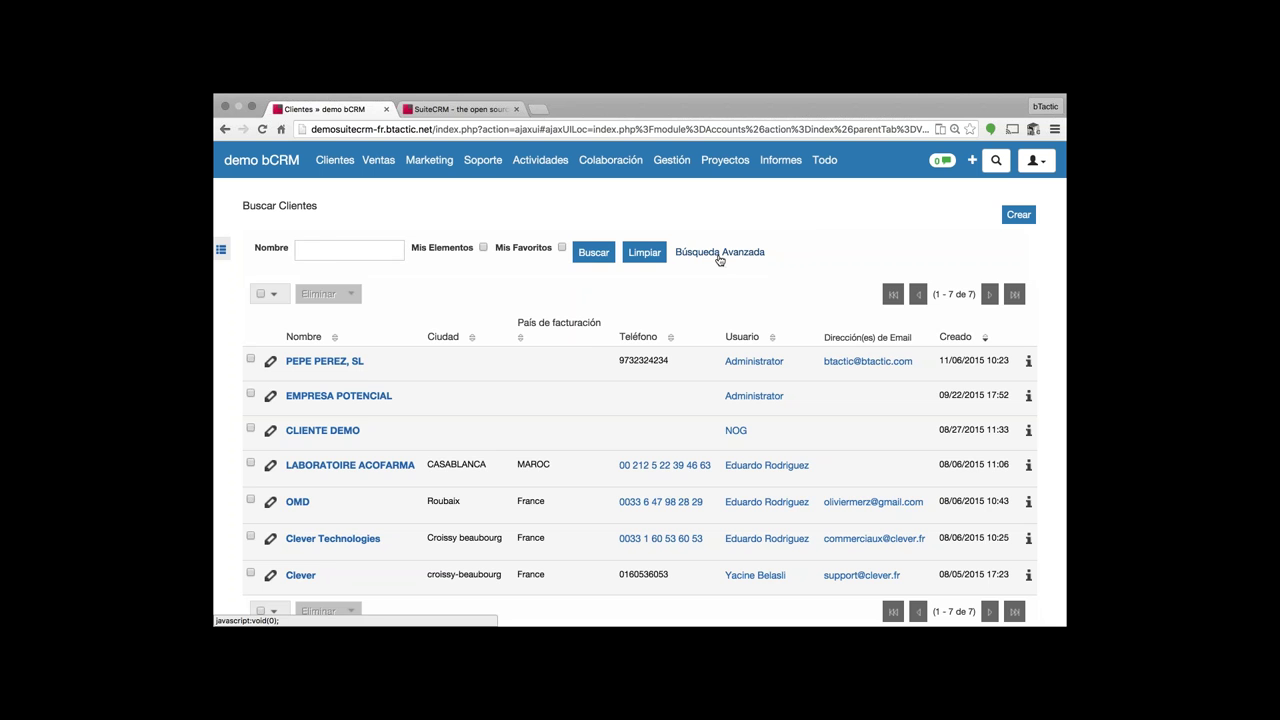
- Search the client accounts filtered by the city lleida
{"action": "left_click", "coordinate": [396, 253]}
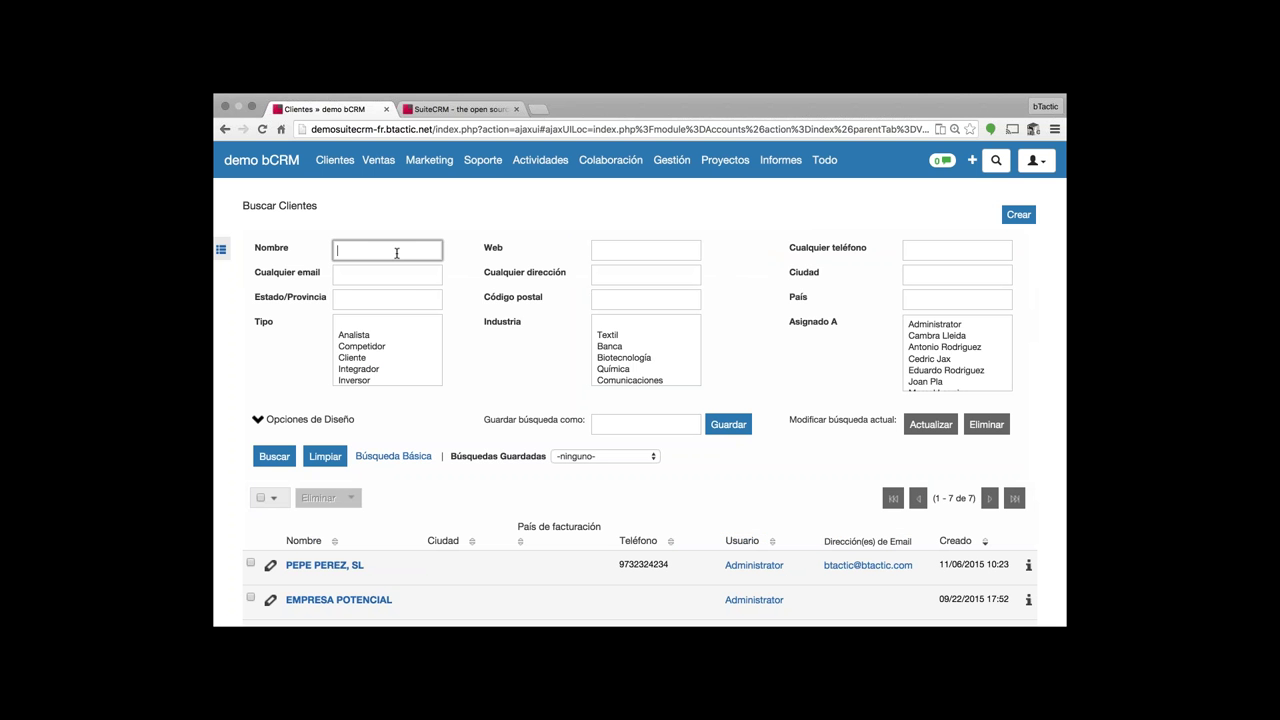
{"action": "scroll", "coordinate": [423, 300], "scroll_direction": "down", "scroll_amount": 2}
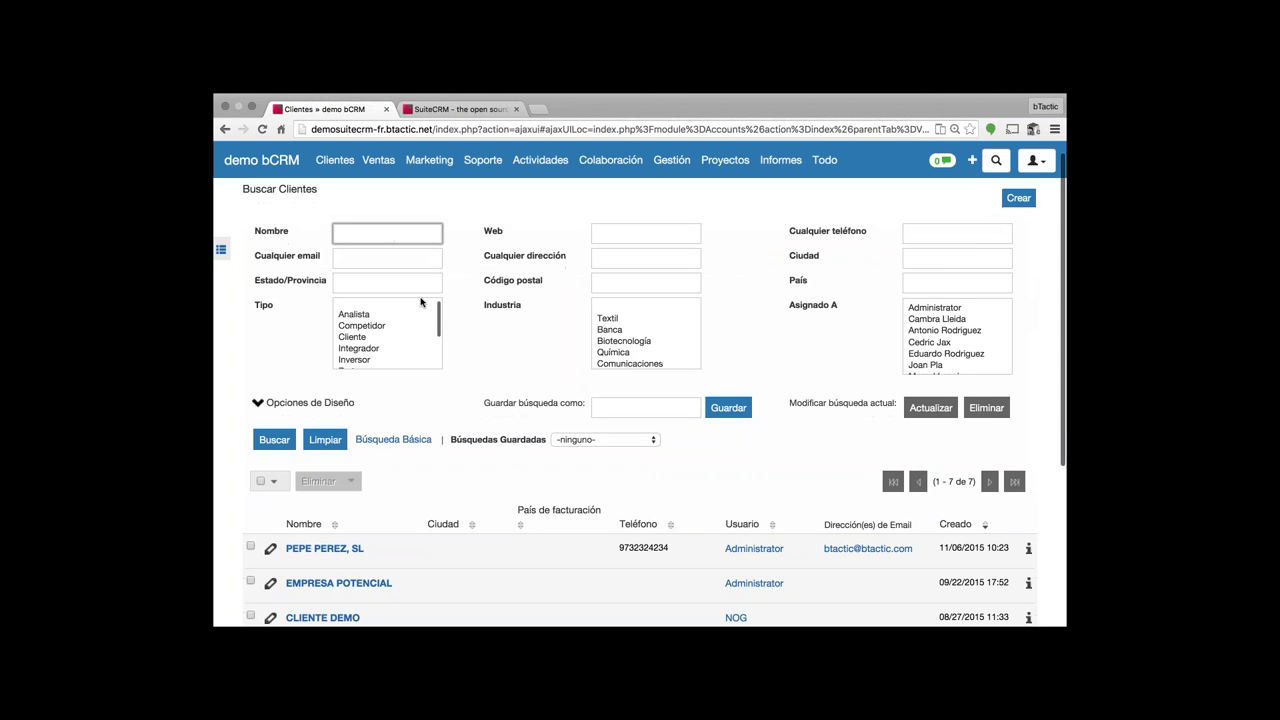
{"action": "scroll", "coordinate": [408, 320], "scroll_direction": "down", "scroll_amount": 3}
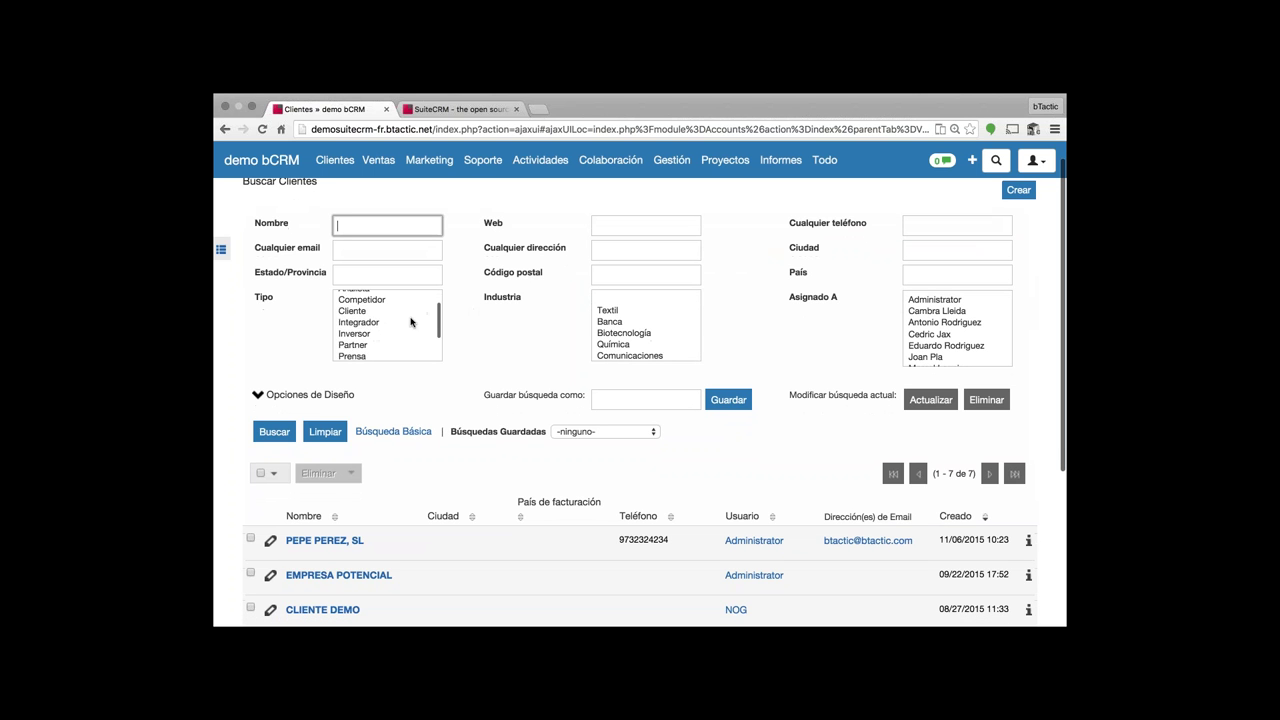
{"action": "scroll", "coordinate": [600, 324], "scroll_direction": "down", "scroll_amount": 2}
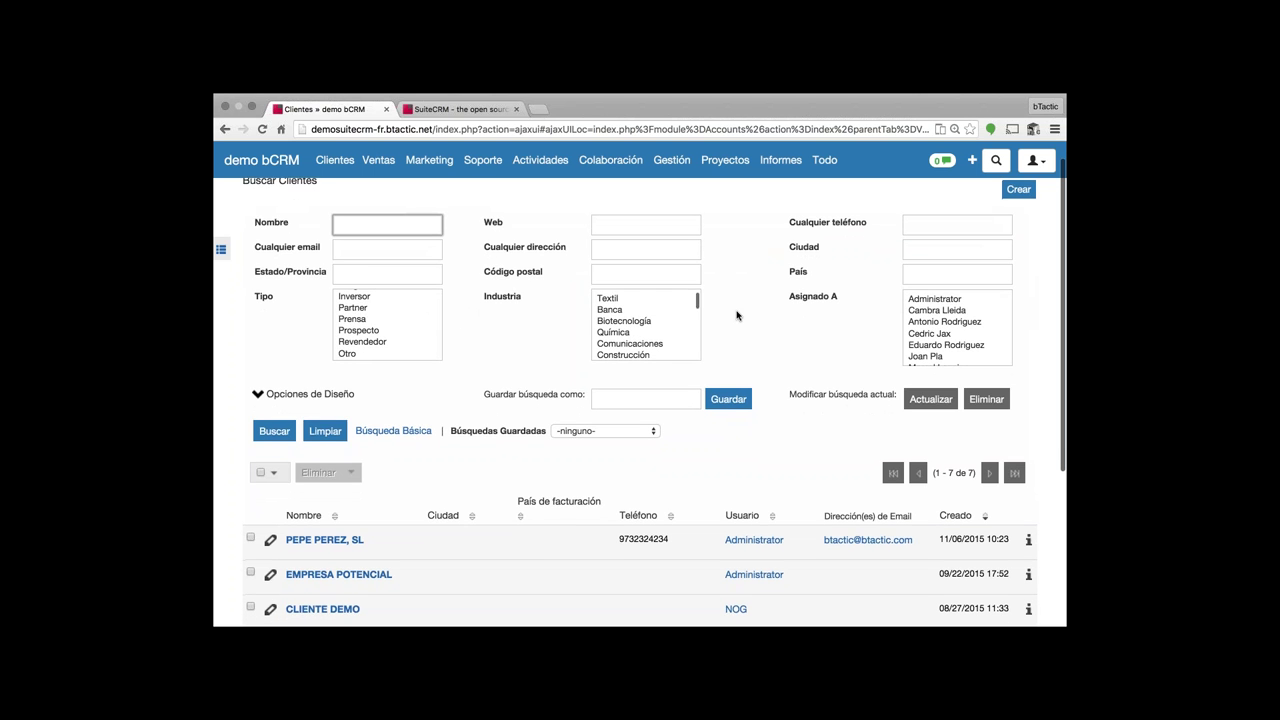
{"action": "scroll", "coordinate": [748, 294], "scroll_direction": "down", "scroll_amount": 5}
{"action": "scroll", "coordinate": [748, 294], "scroll_direction": "up", "scroll_amount": 3}
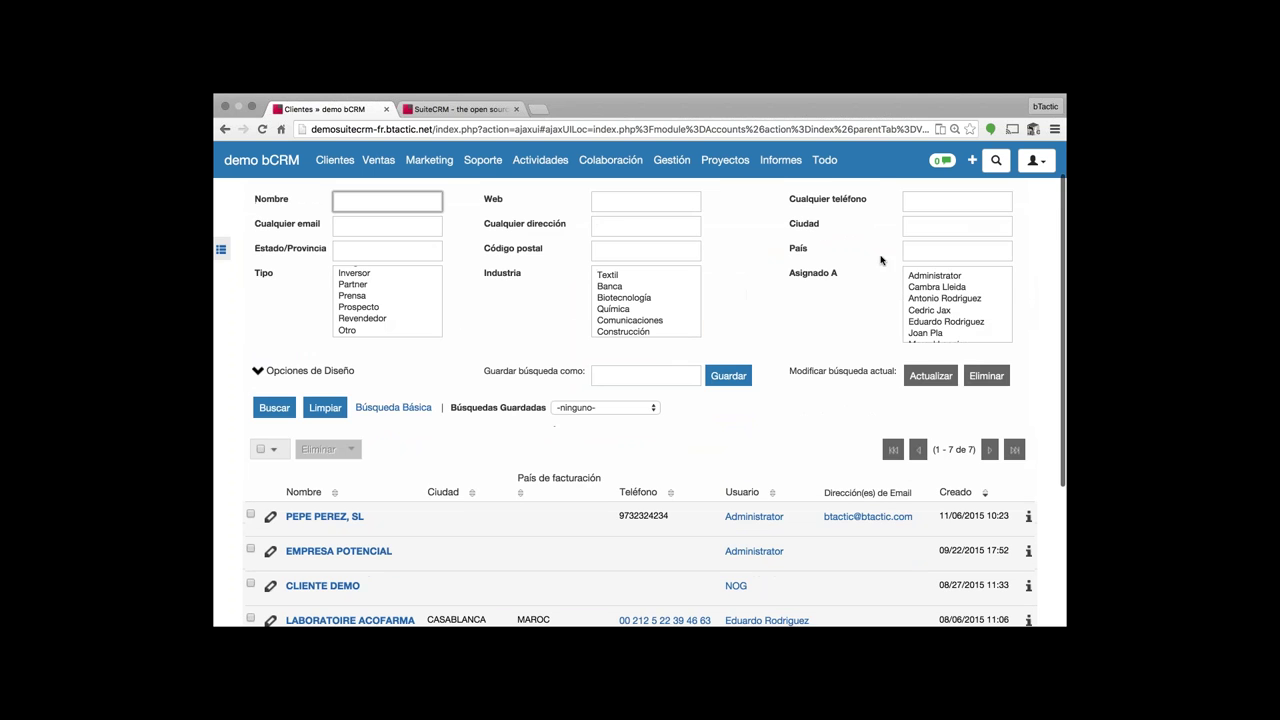
{"action": "left_click", "coordinate": [929, 227]}
{"action": "type", "text": "lleida"}
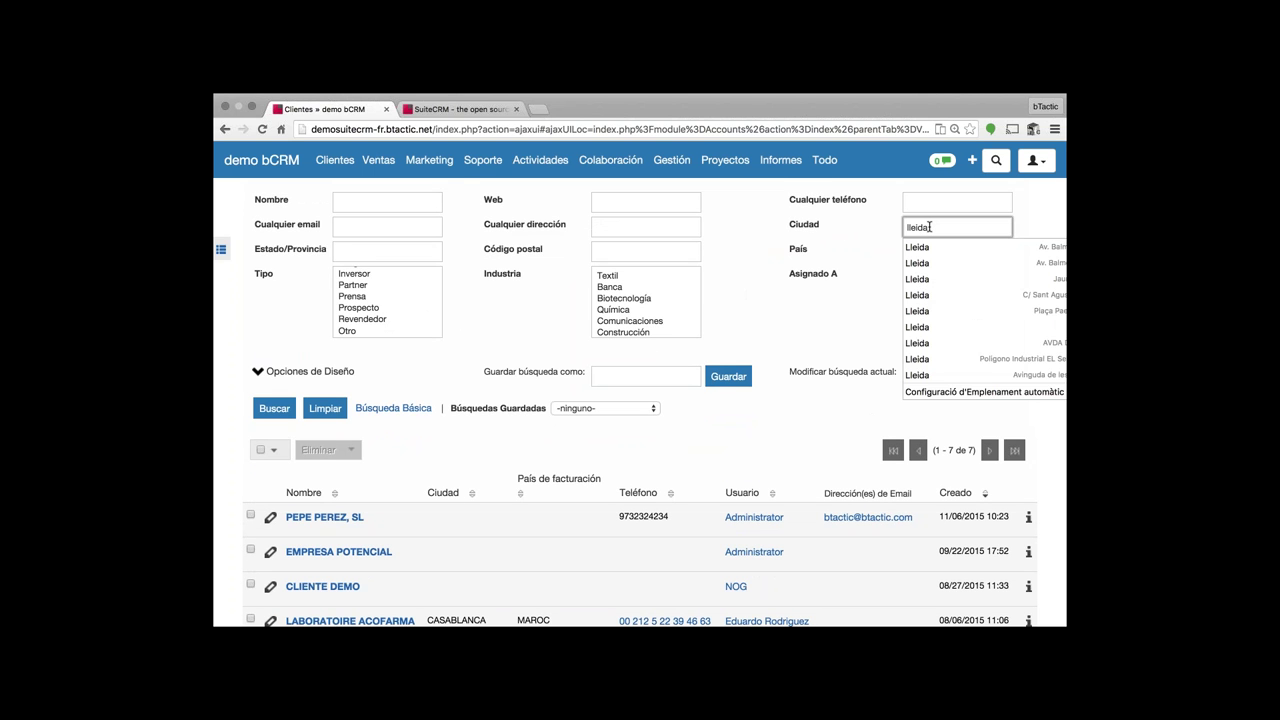
{"action": "key", "text": "Tab"}
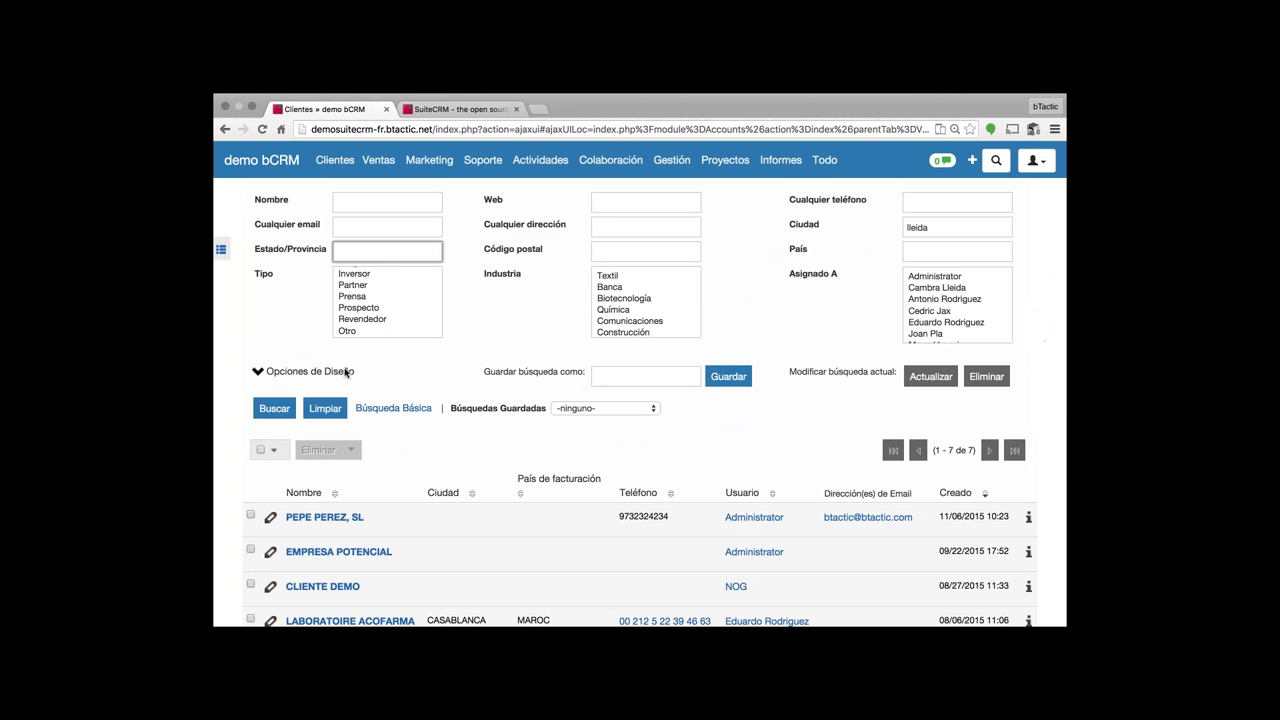
{"action": "left_click", "coordinate": [274, 408]}
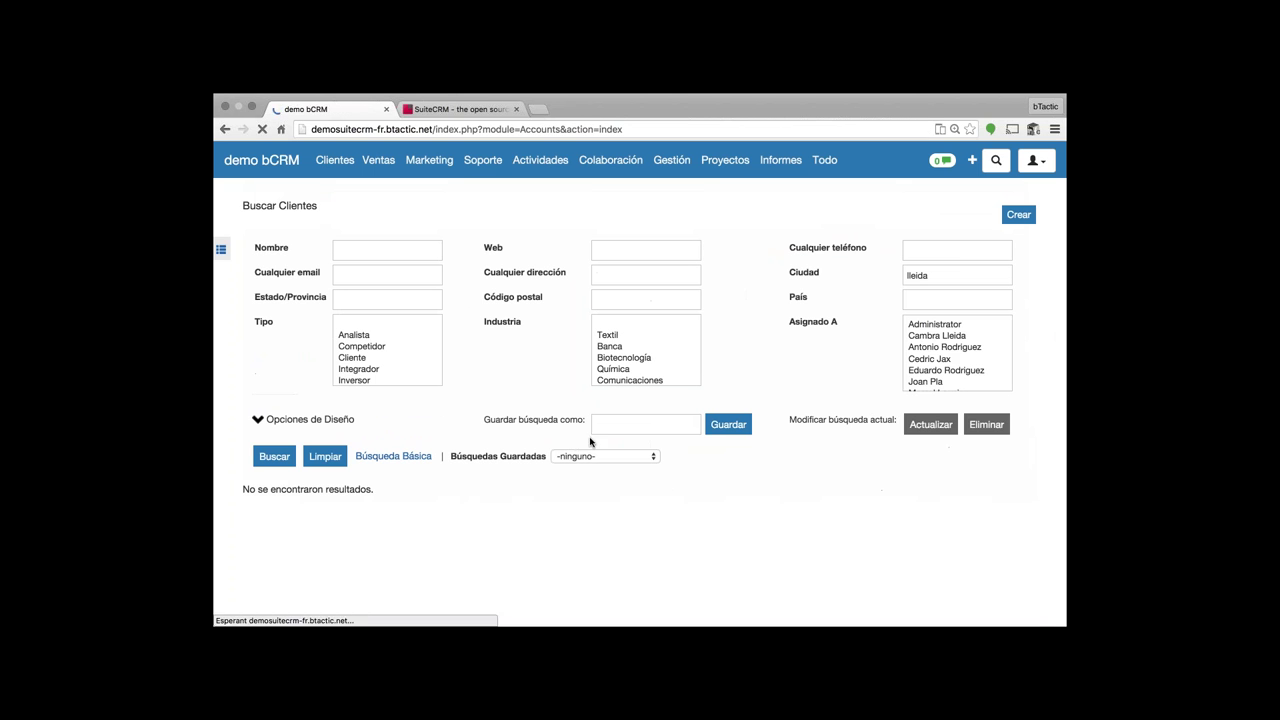
- Clear the lleida city filter and rerun the search to list all seven accounts
{"action": "double_click", "coordinate": [921, 276]}
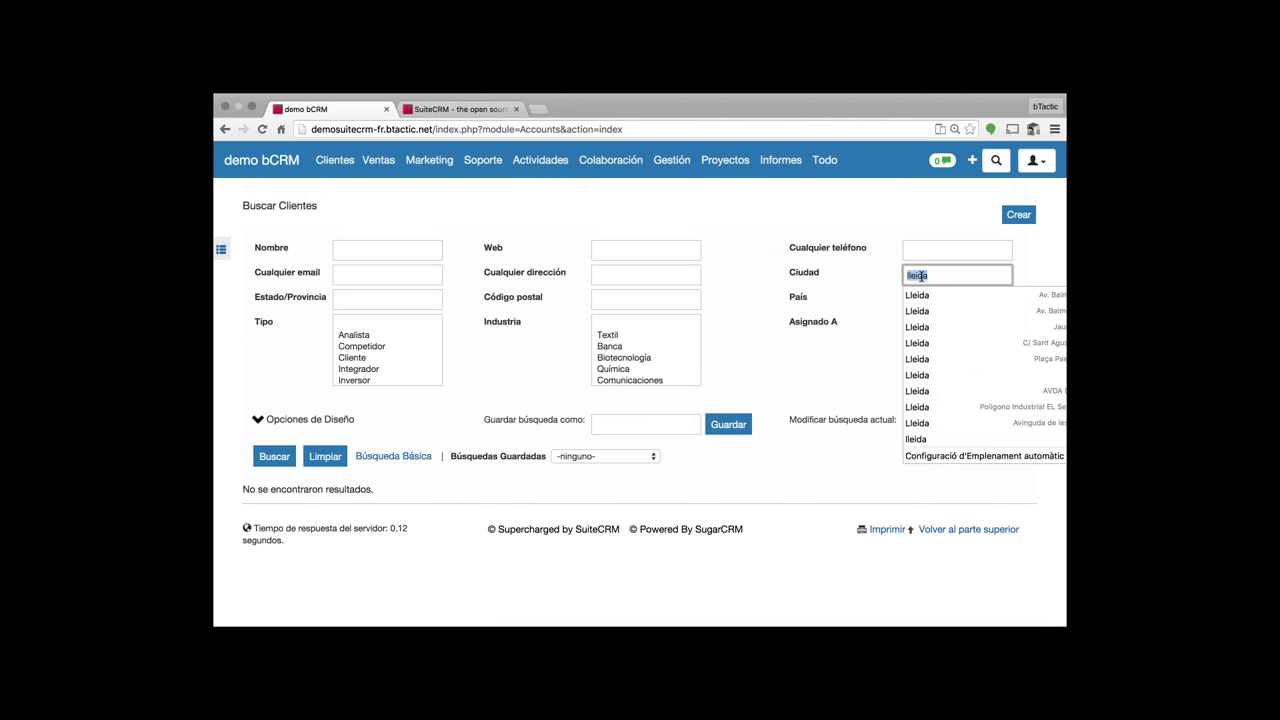
{"action": "key", "text": "BackSpace"}
{"action": "left_click", "coordinate": [931, 247]}
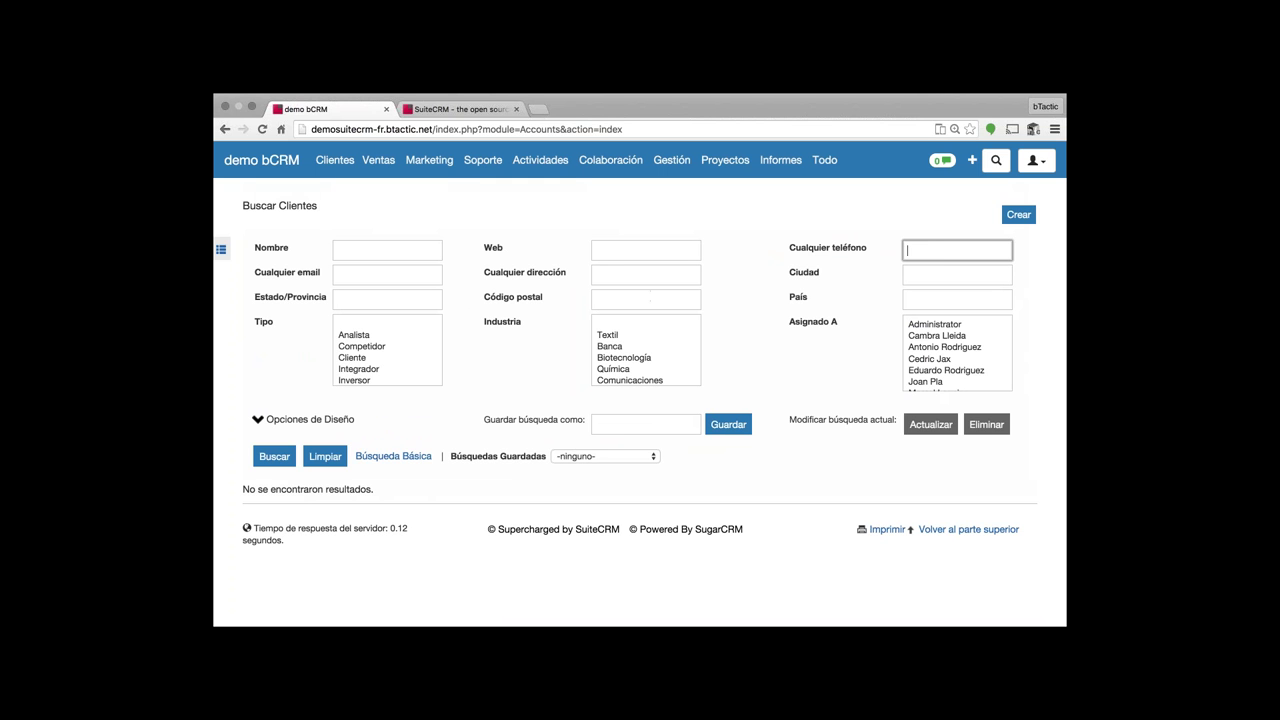
{"action": "left_click", "coordinate": [371, 276]}
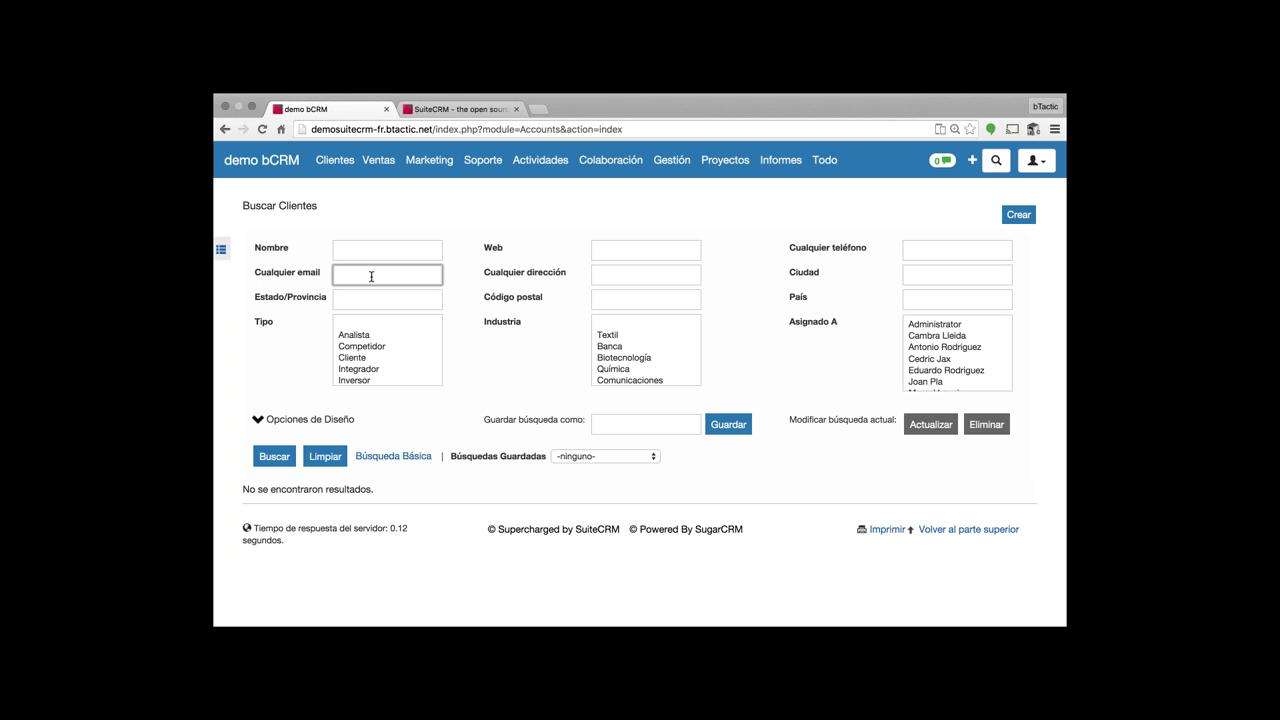
{"action": "left_click", "coordinate": [268, 462]}
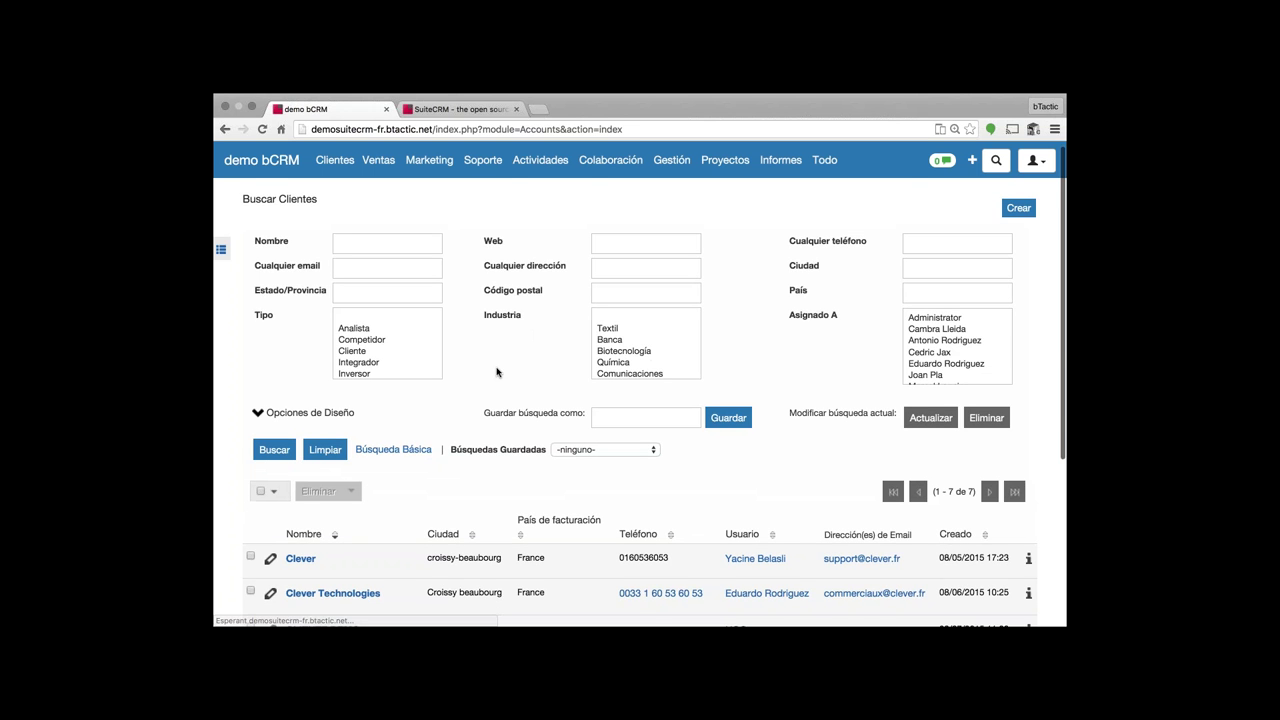
{"action": "scroll", "coordinate": [497, 372], "scroll_direction": "down", "scroll_amount": 3}
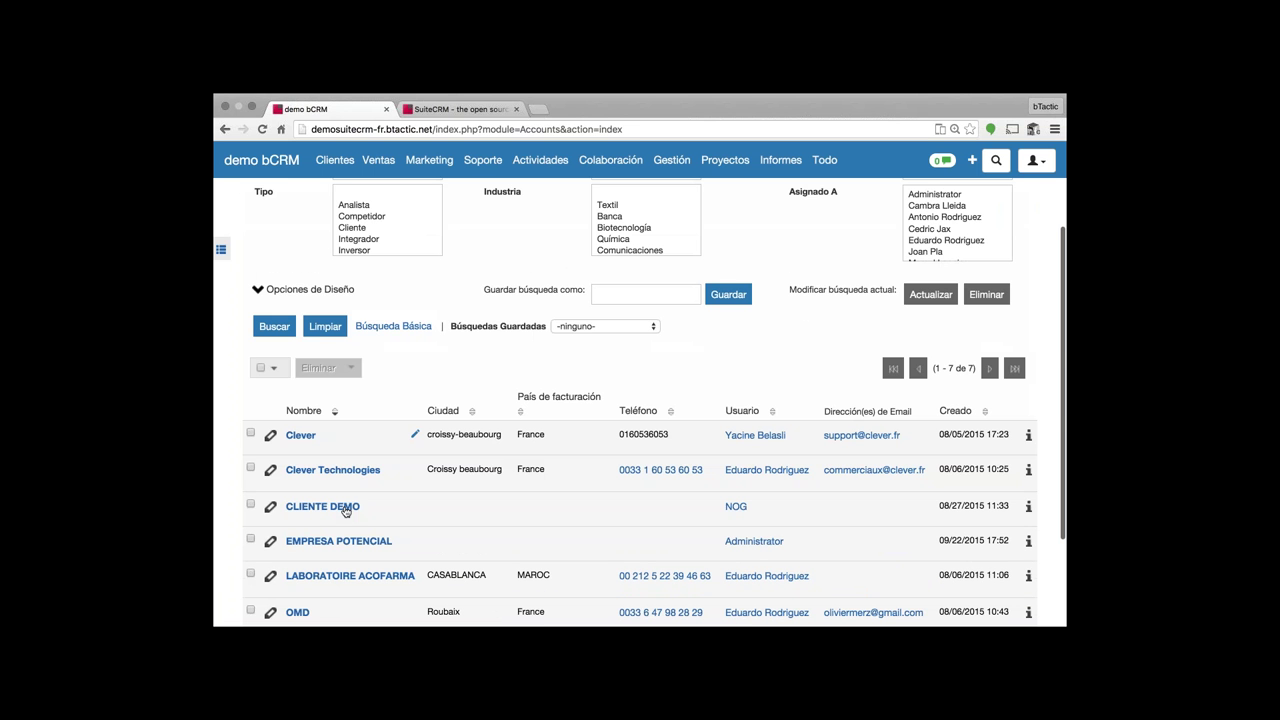
- Open the CLIENTE DEMO account and look over its name and web details
{"action": "left_click", "coordinate": [344, 507]}
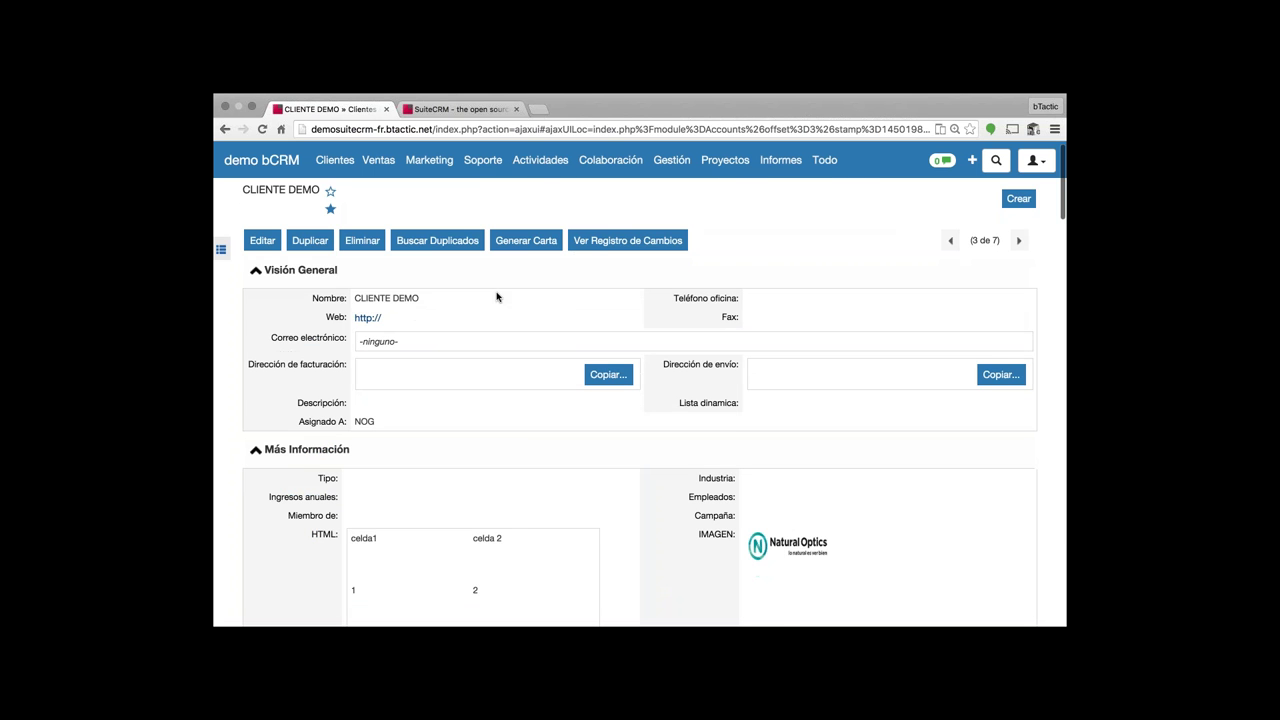
{"action": "scroll", "coordinate": [497, 296], "scroll_direction": "down", "scroll_amount": 1}
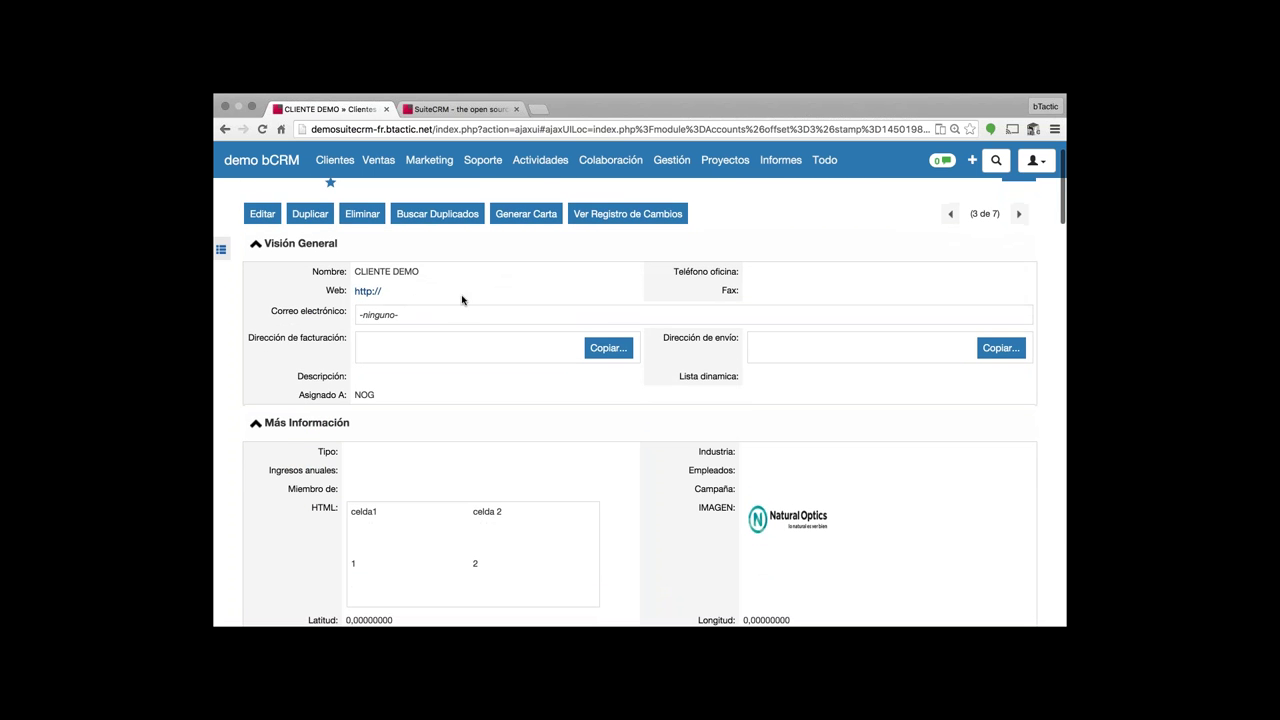
{"action": "left_click_drag", "start_coordinate": [355, 271], "coordinate": [830, 518]}
{"action": "scroll", "coordinate": [829, 521], "scroll_direction": "down", "scroll_amount": 3}
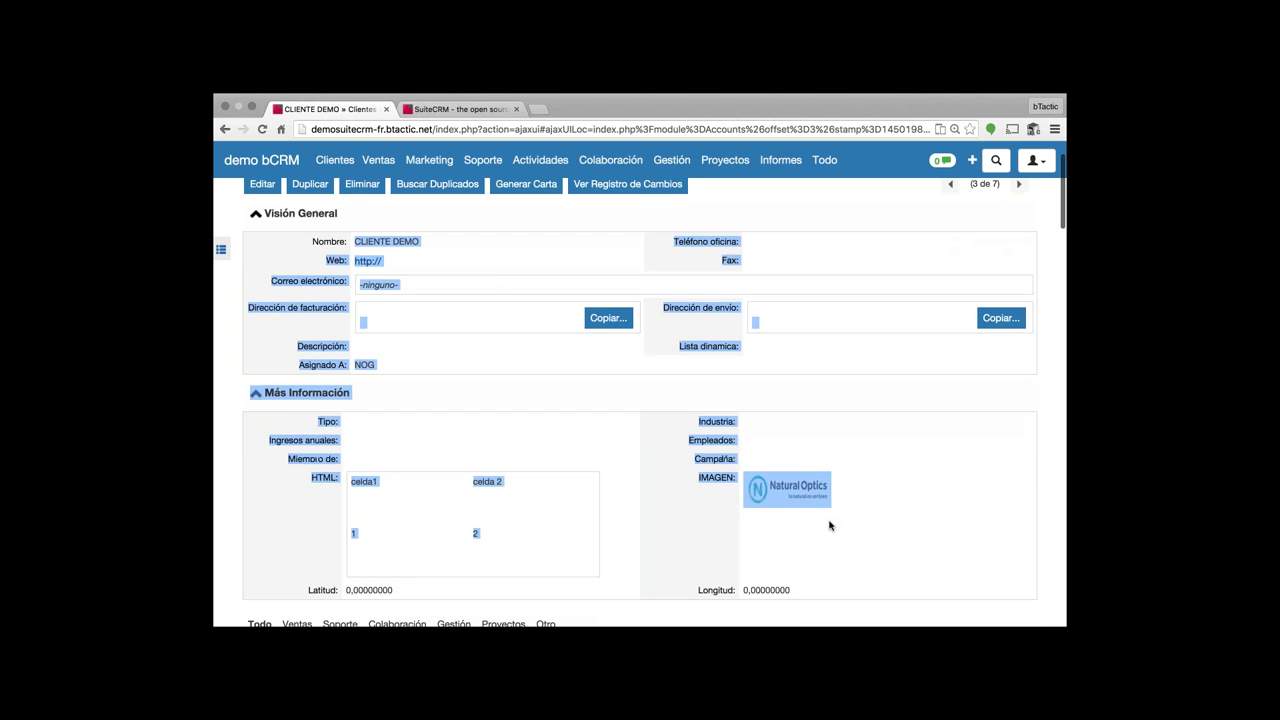
{"action": "left_click", "coordinate": [588, 422]}
{"action": "scroll", "coordinate": [588, 422], "scroll_direction": "up", "scroll_amount": 1}
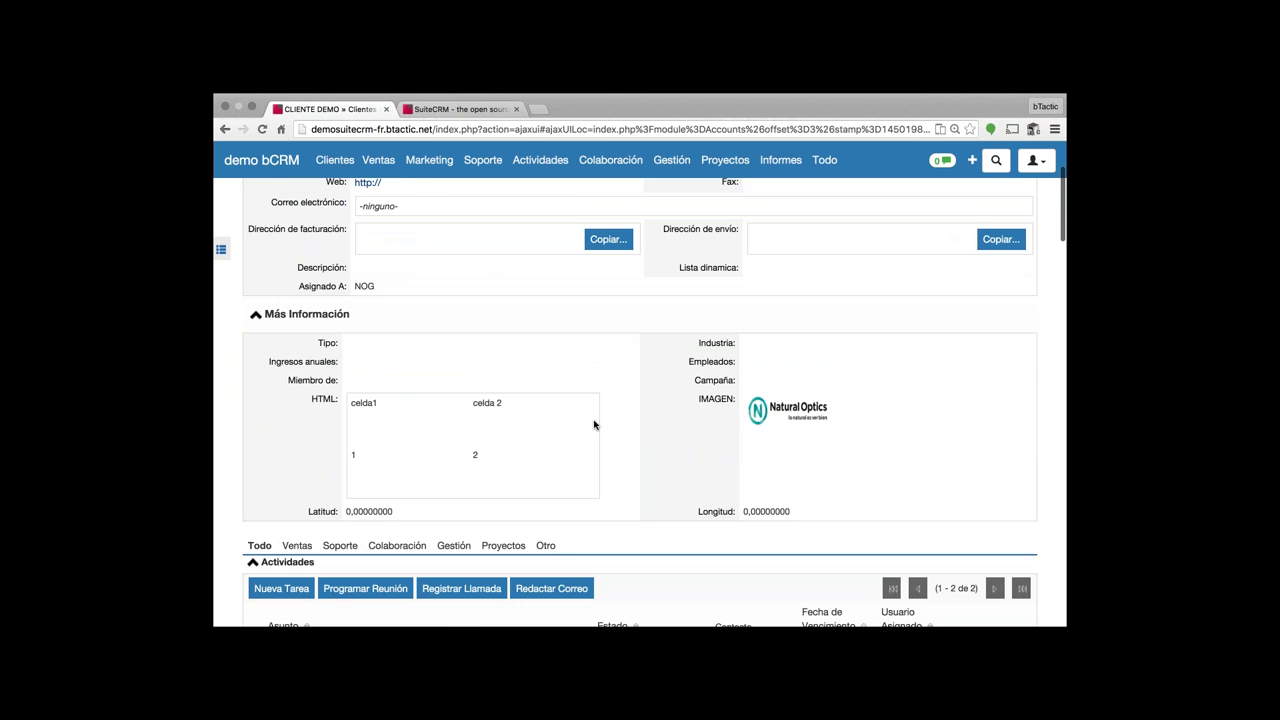
{"action": "scroll", "coordinate": [594, 425], "scroll_direction": "up", "scroll_amount": 4}
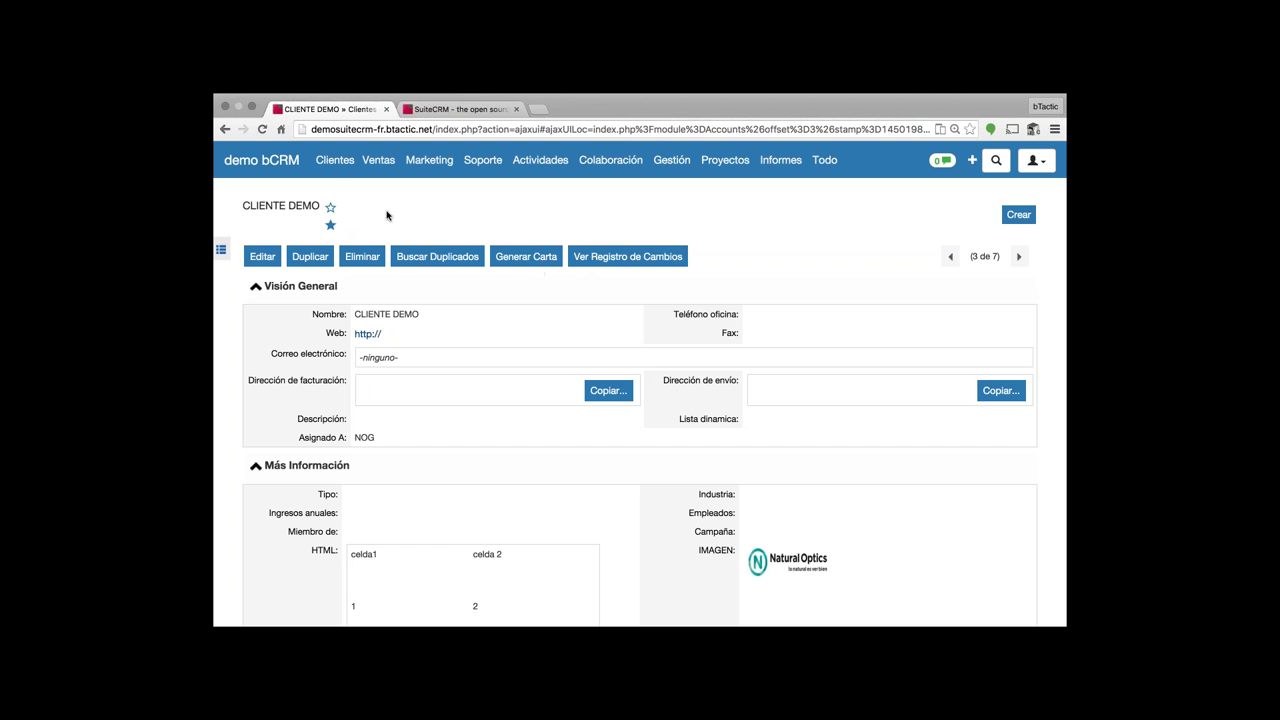
- Scroll through the CLIENTE DEMO record again and select the client name
{"action": "scroll", "coordinate": [452, 388], "scroll_direction": "down", "scroll_amount": 1}
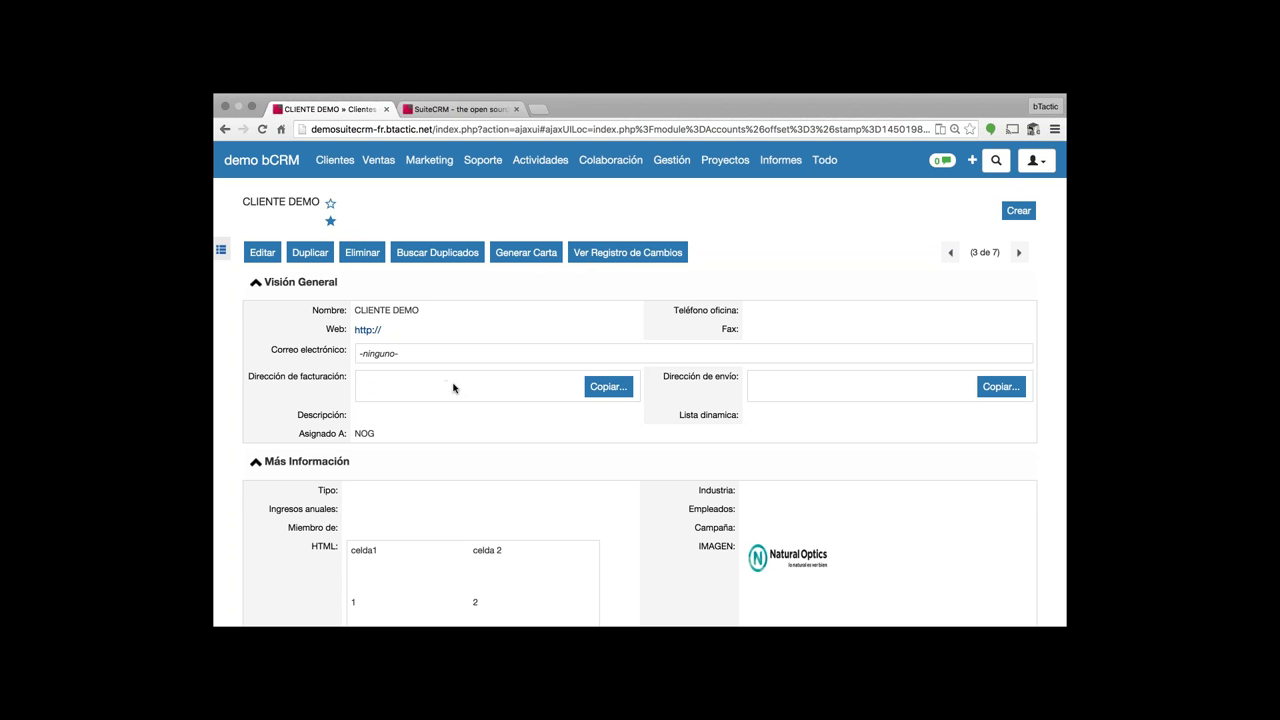
{"action": "scroll", "coordinate": [452, 388], "scroll_direction": "down", "scroll_amount": 5}
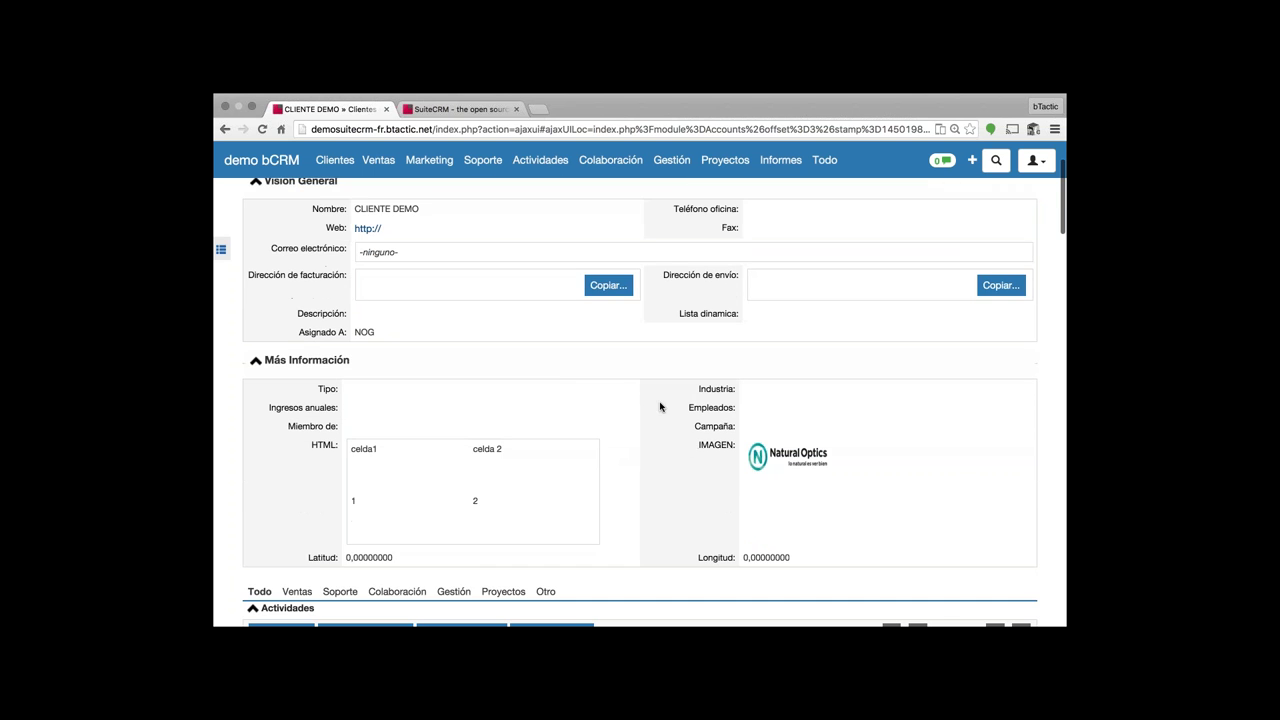
{"action": "scroll", "coordinate": [403, 365], "scroll_direction": "up", "scroll_amount": 3}
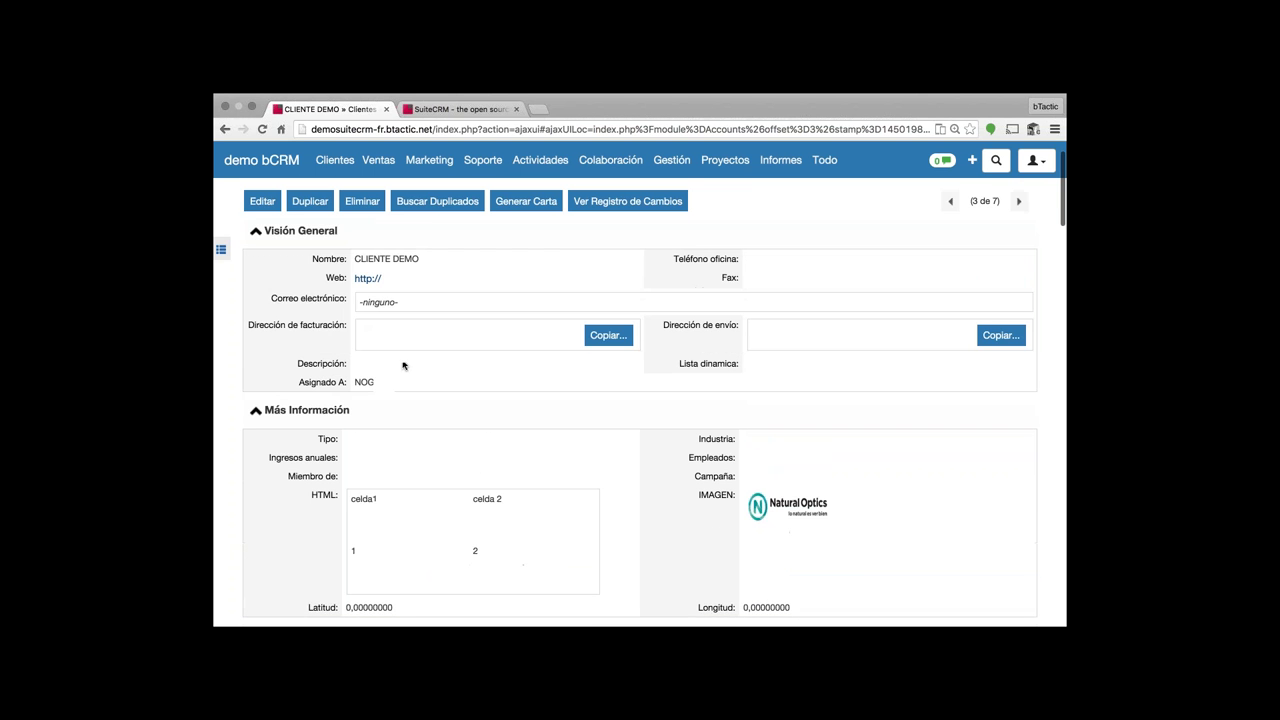
{"action": "scroll", "coordinate": [403, 365], "scroll_direction": "up", "scroll_amount": 1}
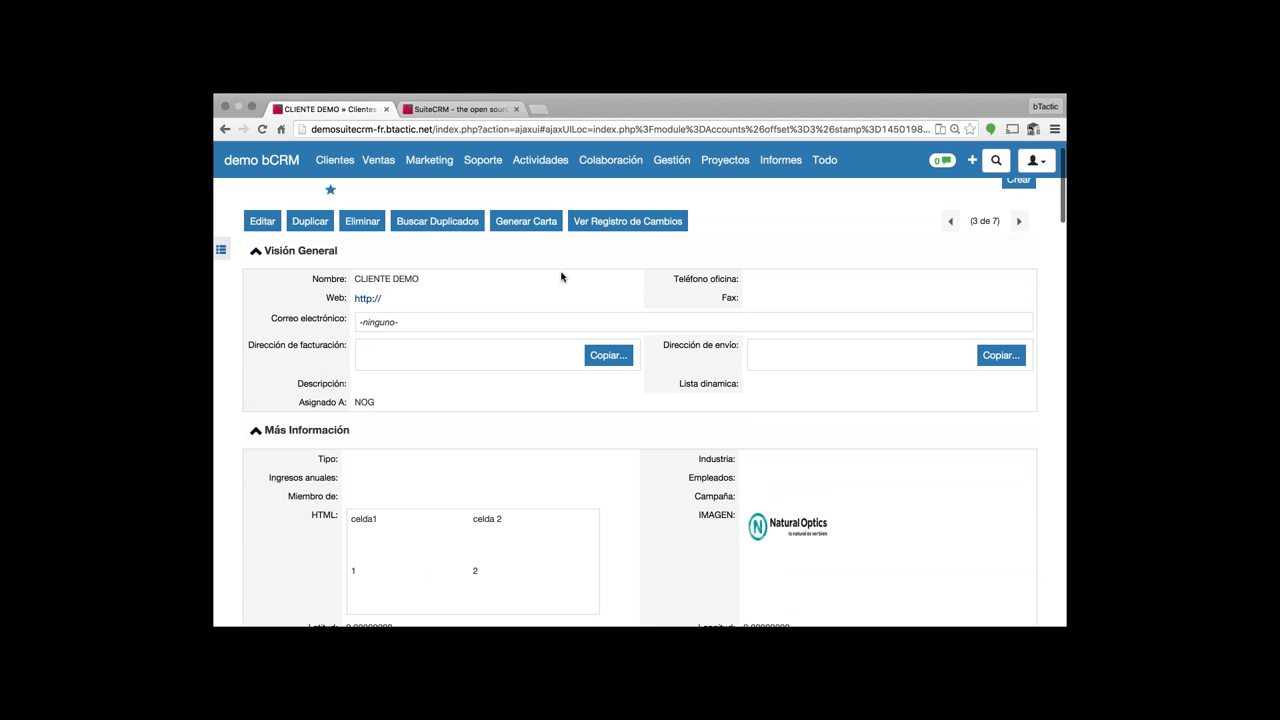
{"action": "triple_click", "coordinate": [387, 278]}
{"action": "left_click", "coordinate": [390, 279]}
{"action": "triple_click", "coordinate": [399, 278]}
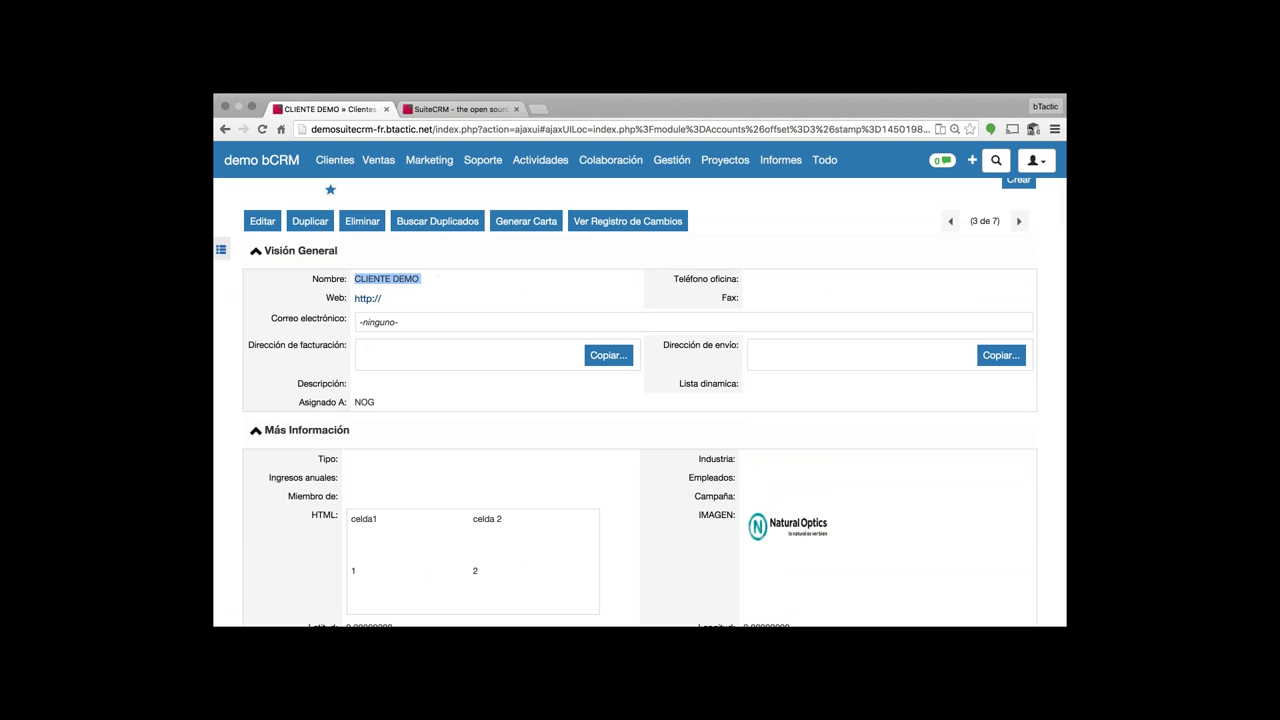
- Open the CLIENTE DEMO edit form and scroll through its fields
{"action": "left_click", "coordinate": [256, 224]}
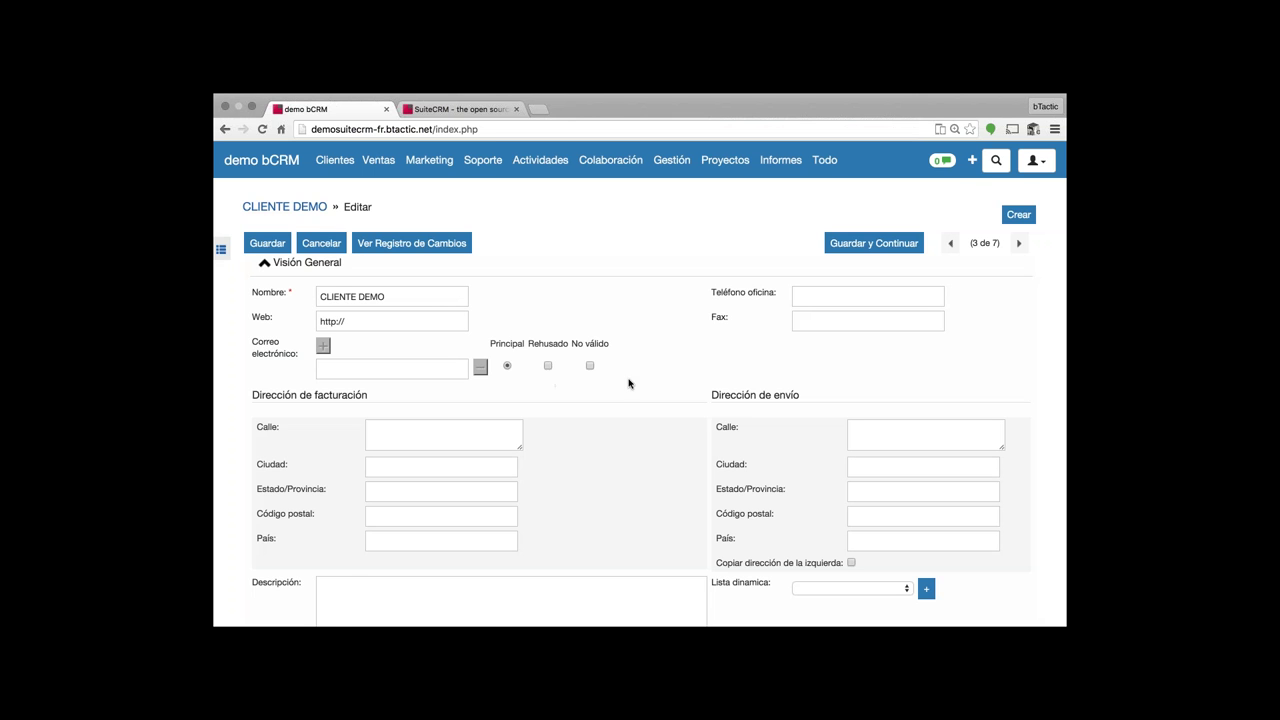
{"action": "scroll", "coordinate": [629, 383], "scroll_direction": "down", "scroll_amount": 1}
{"action": "scroll", "coordinate": [629, 383], "scroll_direction": "up", "scroll_amount": 1}
{"action": "mouse_move", "coordinate": [334, 162]}
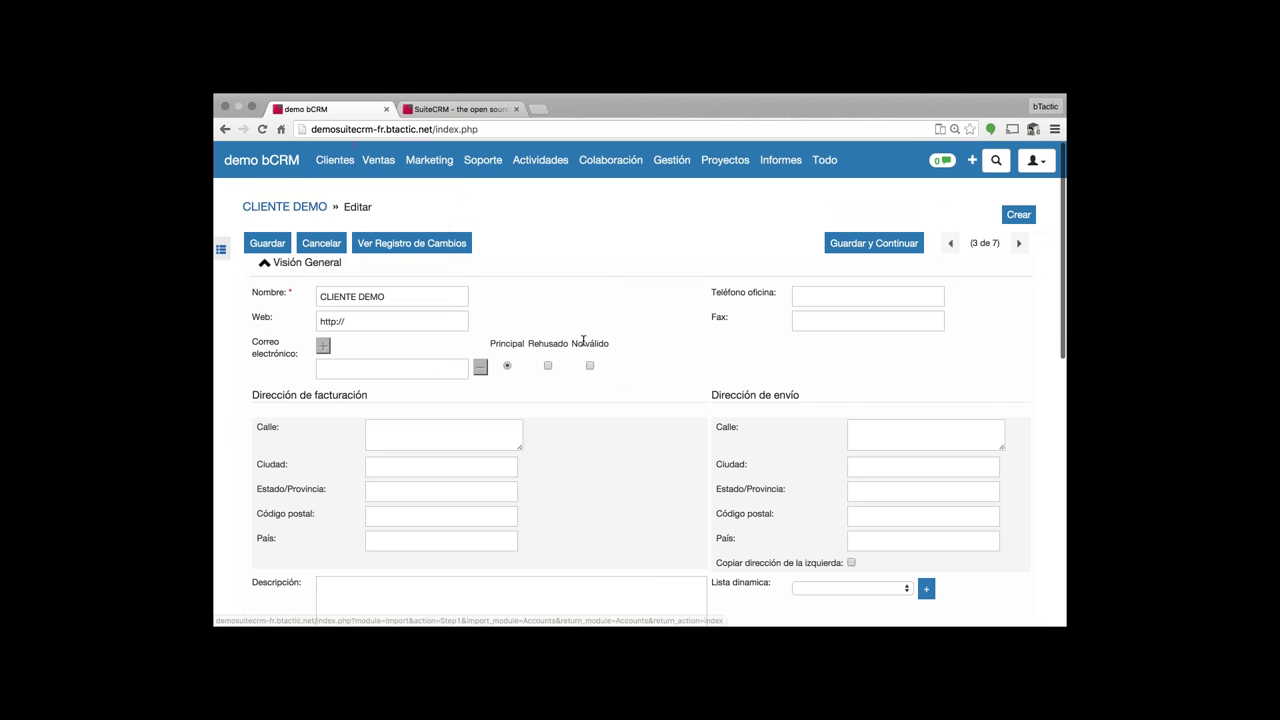
{"action": "scroll", "coordinate": [583, 341], "scroll_direction": "down", "scroll_amount": 1}
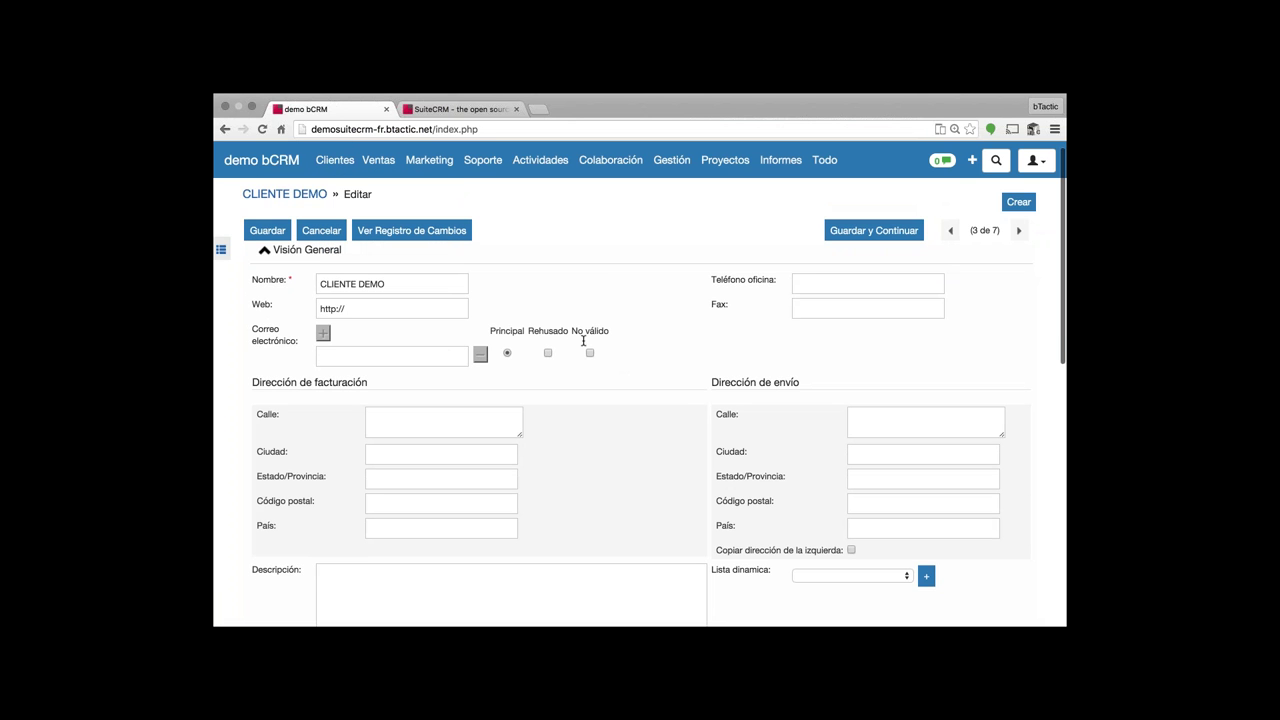
{"action": "scroll", "coordinate": [583, 341], "scroll_direction": "down", "scroll_amount": 2}
{"action": "scroll", "coordinate": [586, 368], "scroll_direction": "down", "scroll_amount": 3}
{"action": "scroll", "coordinate": [586, 368], "scroll_direction": "up", "scroll_amount": 2}
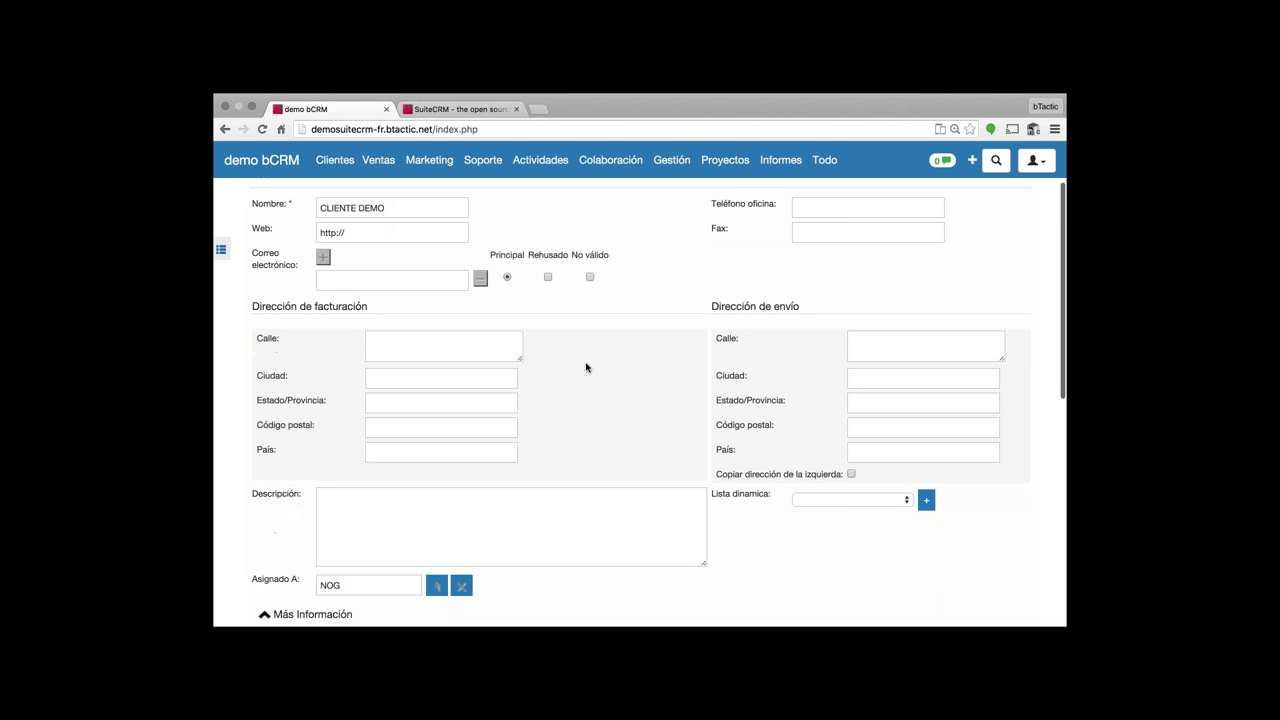
{"action": "scroll", "coordinate": [586, 368], "scroll_direction": "down", "scroll_amount": 5}
{"action": "scroll", "coordinate": [797, 303], "scroll_direction": "up", "scroll_amount": 3}
{"action": "scroll", "coordinate": [603, 277], "scroll_direction": "down", "scroll_amount": 1}
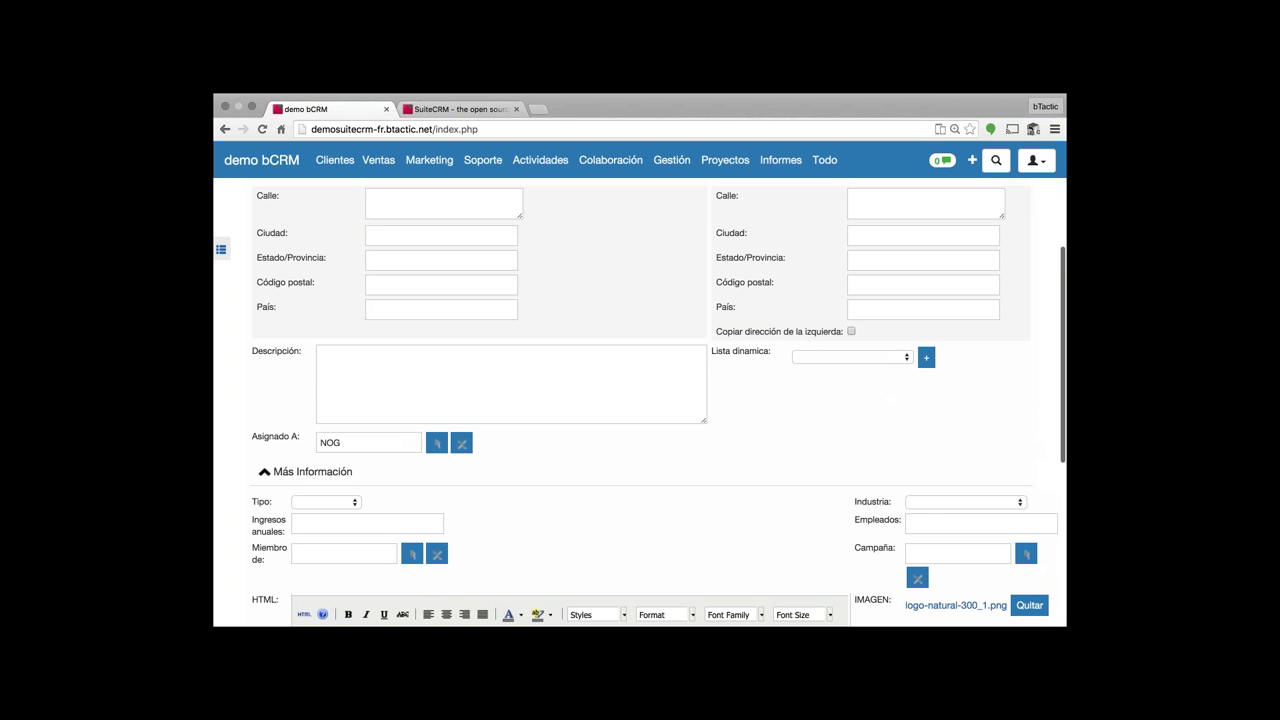
{"action": "scroll", "coordinate": [580, 309], "scroll_direction": "up", "scroll_amount": 5}
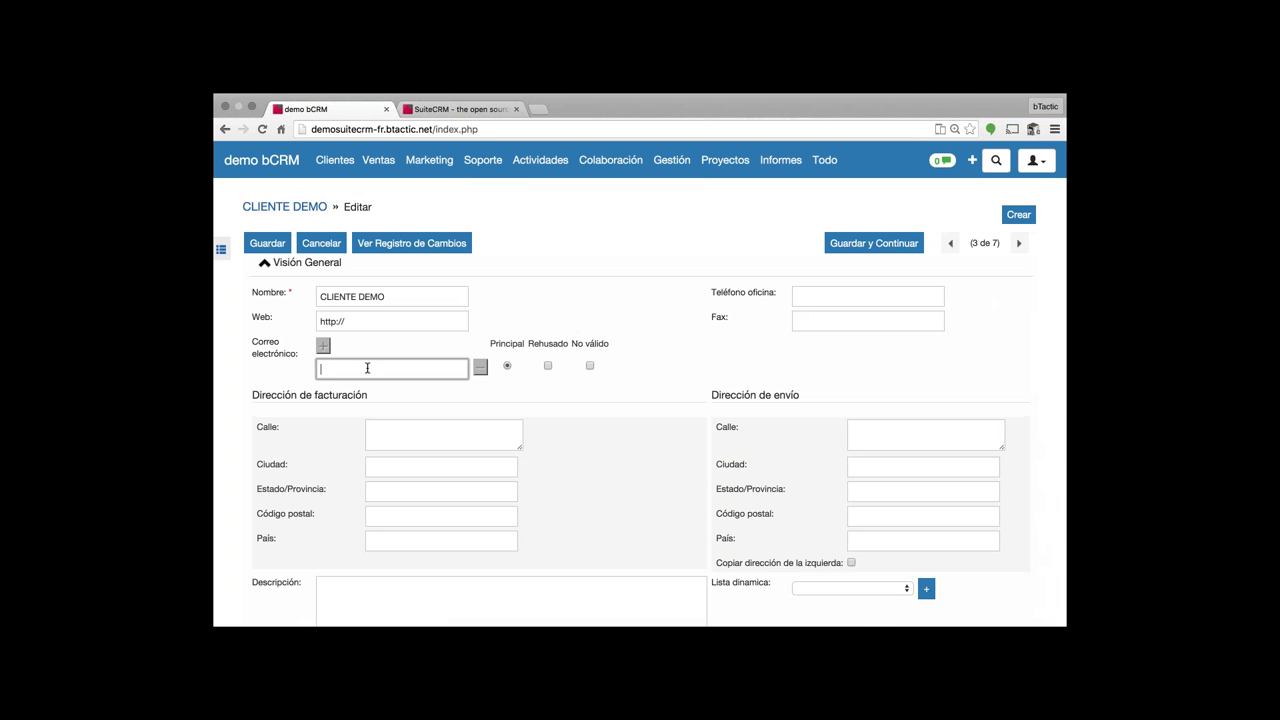
- Check the Web and office phone fields and the Lista dinamica dropdown options
{"action": "left_click", "coordinate": [362, 320]}
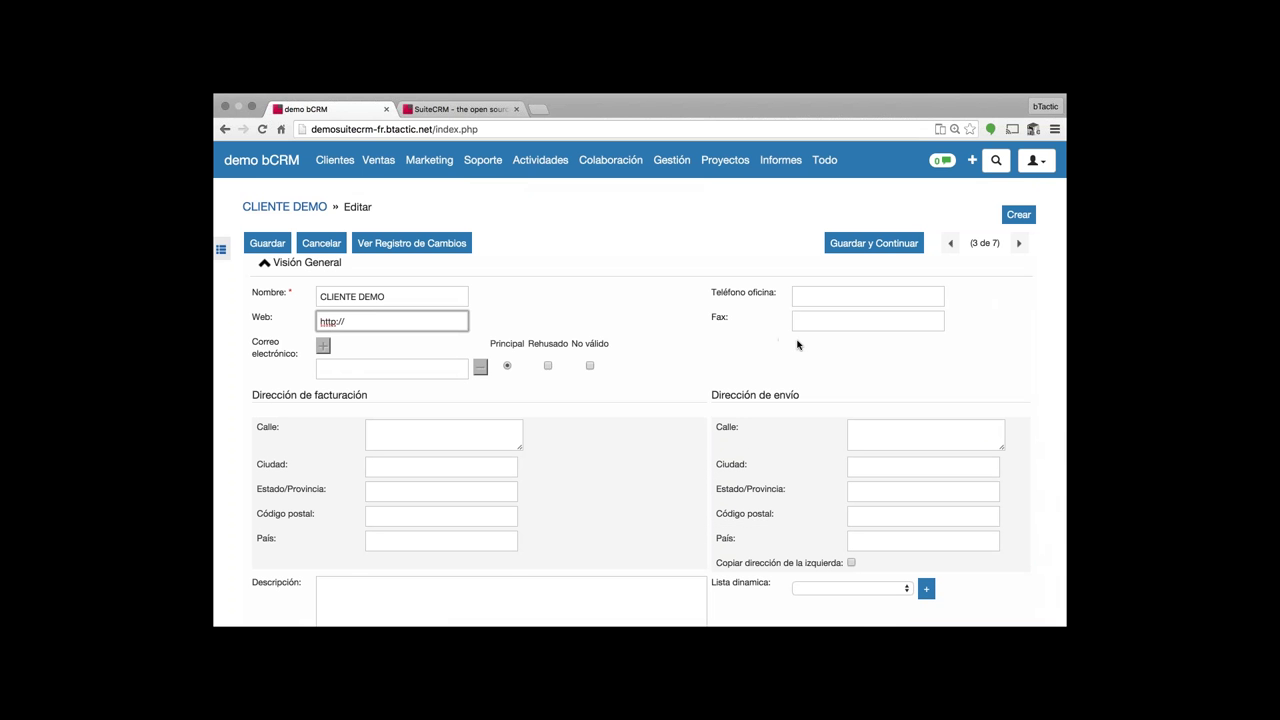
{"action": "scroll", "coordinate": [800, 343], "scroll_direction": "down", "scroll_amount": 1}
{"action": "left_click", "coordinate": [845, 289]}
{"action": "scroll", "coordinate": [762, 369], "scroll_direction": "down", "scroll_amount": 1}
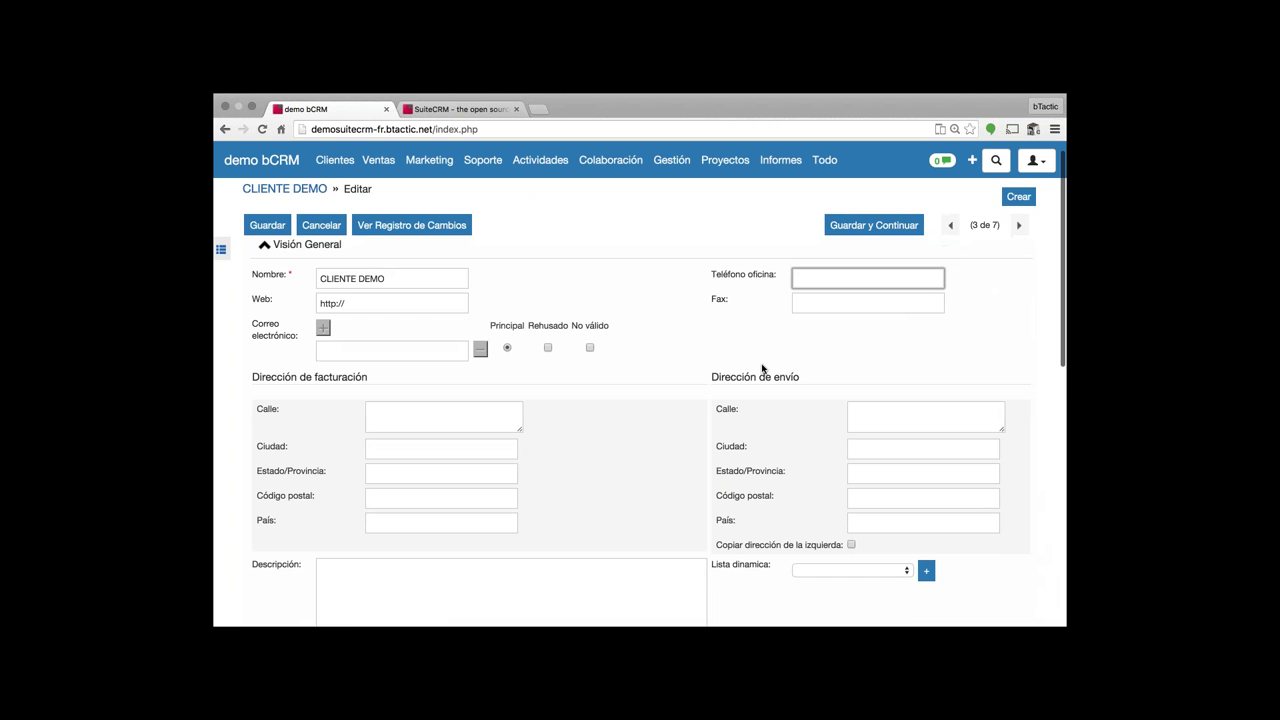
{"action": "scroll", "coordinate": [806, 409], "scroll_direction": "down", "scroll_amount": 5}
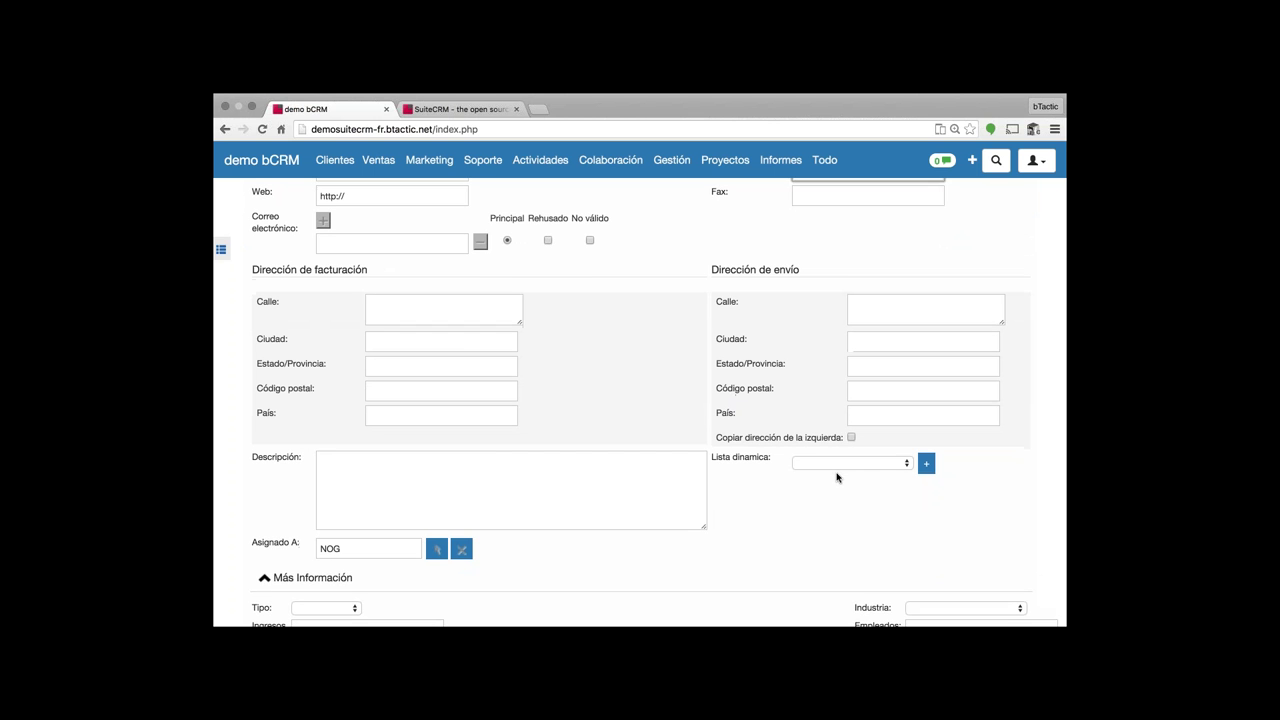
{"action": "scroll", "coordinate": [837, 477], "scroll_direction": "down", "scroll_amount": 1}
{"action": "left_click", "coordinate": [837, 440]}
{"action": "left_click", "coordinate": [785, 437]}
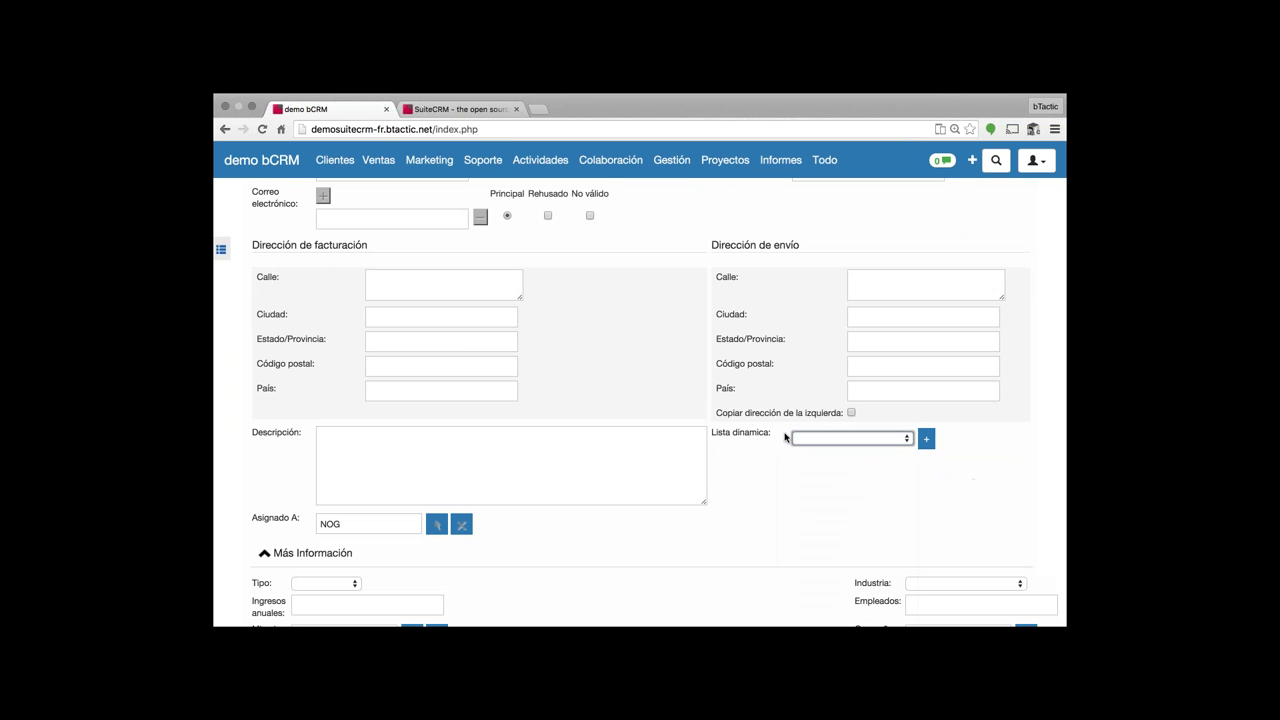
{"action": "left_click", "coordinate": [925, 439]}
{"action": "scroll", "coordinate": [921, 454], "scroll_direction": "down", "scroll_amount": 3}
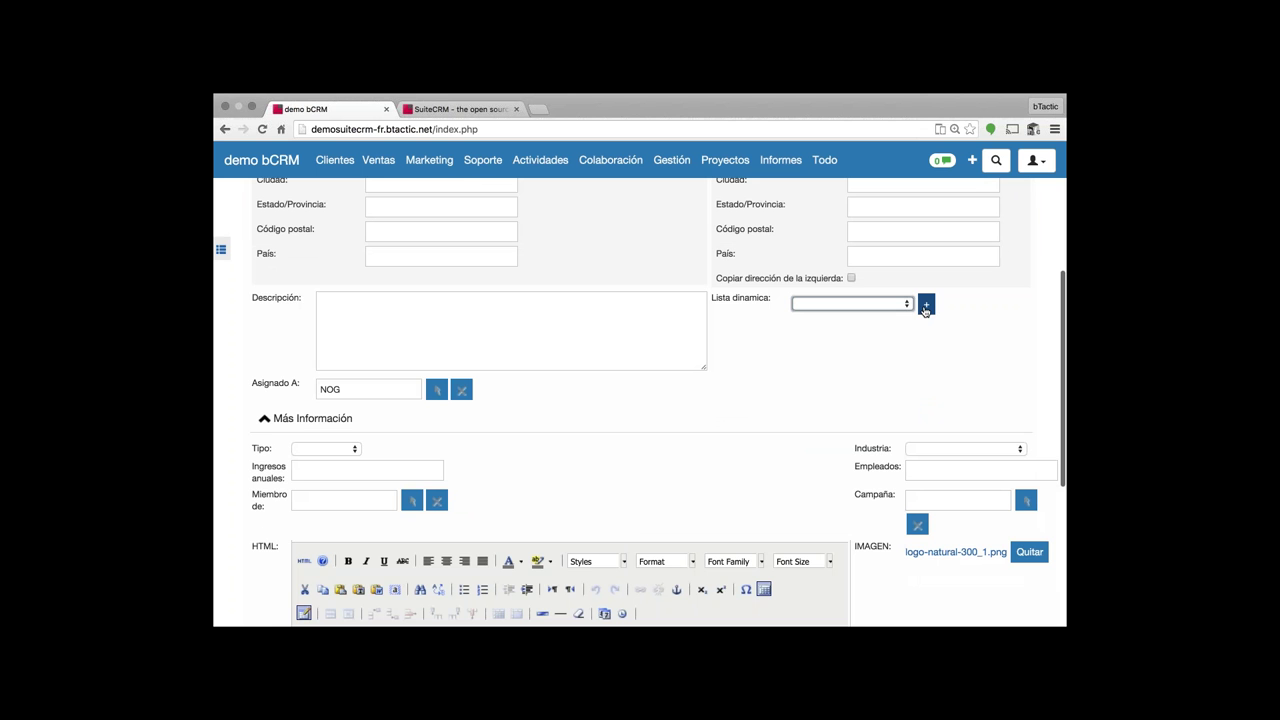
{"action": "left_click", "coordinate": [925, 306]}
{"action": "left_click", "coordinate": [797, 424]}
{"action": "left_click", "coordinate": [908, 424]}
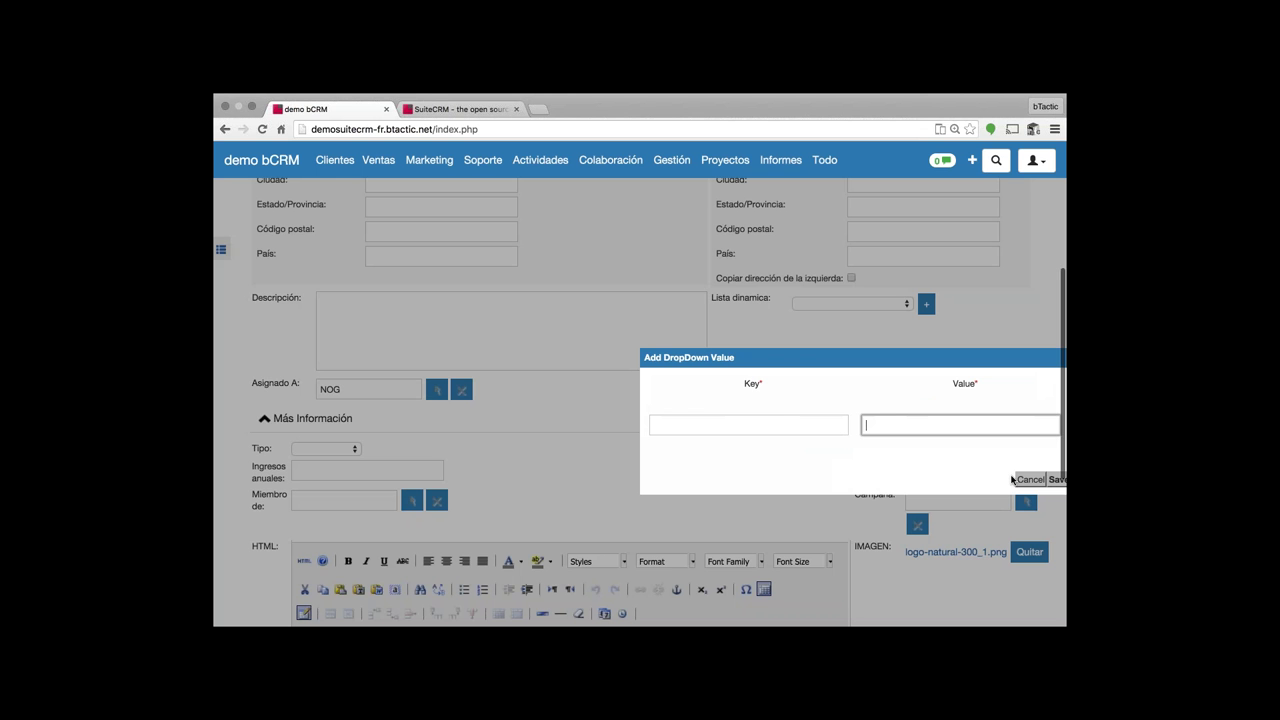
{"action": "left_click", "coordinate": [1030, 480]}
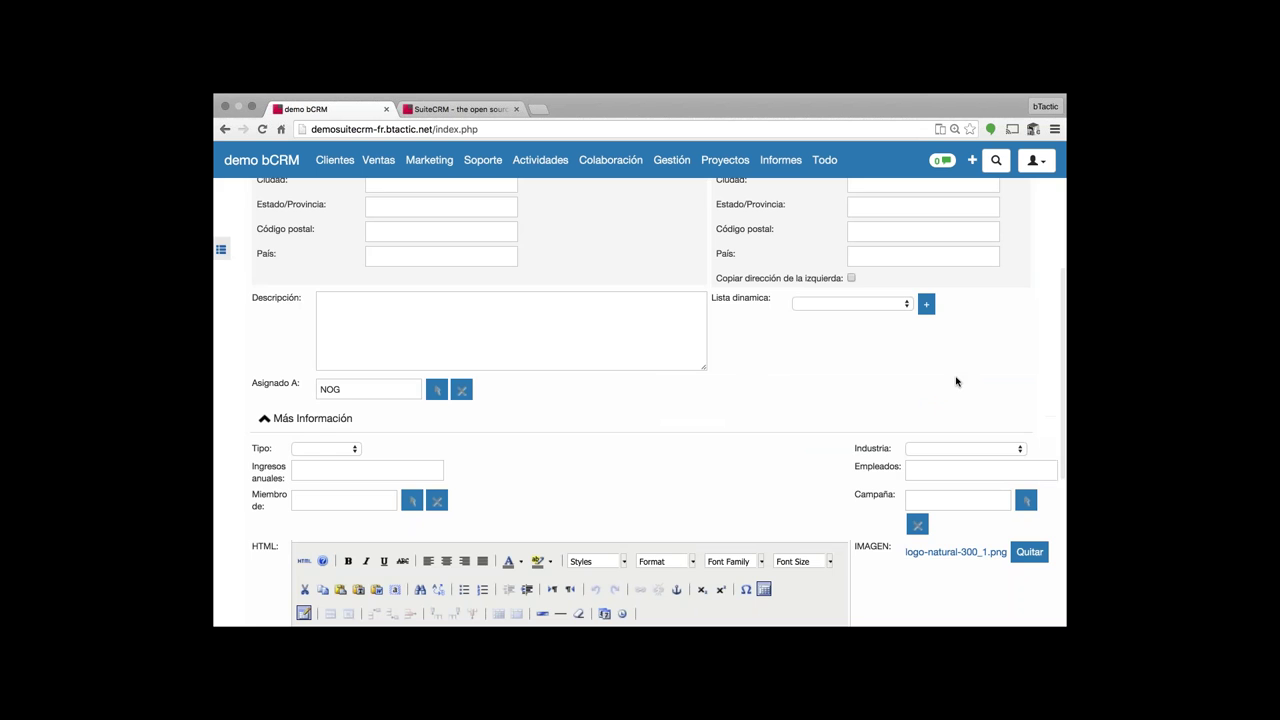
{"action": "left_click", "coordinate": [869, 311]}
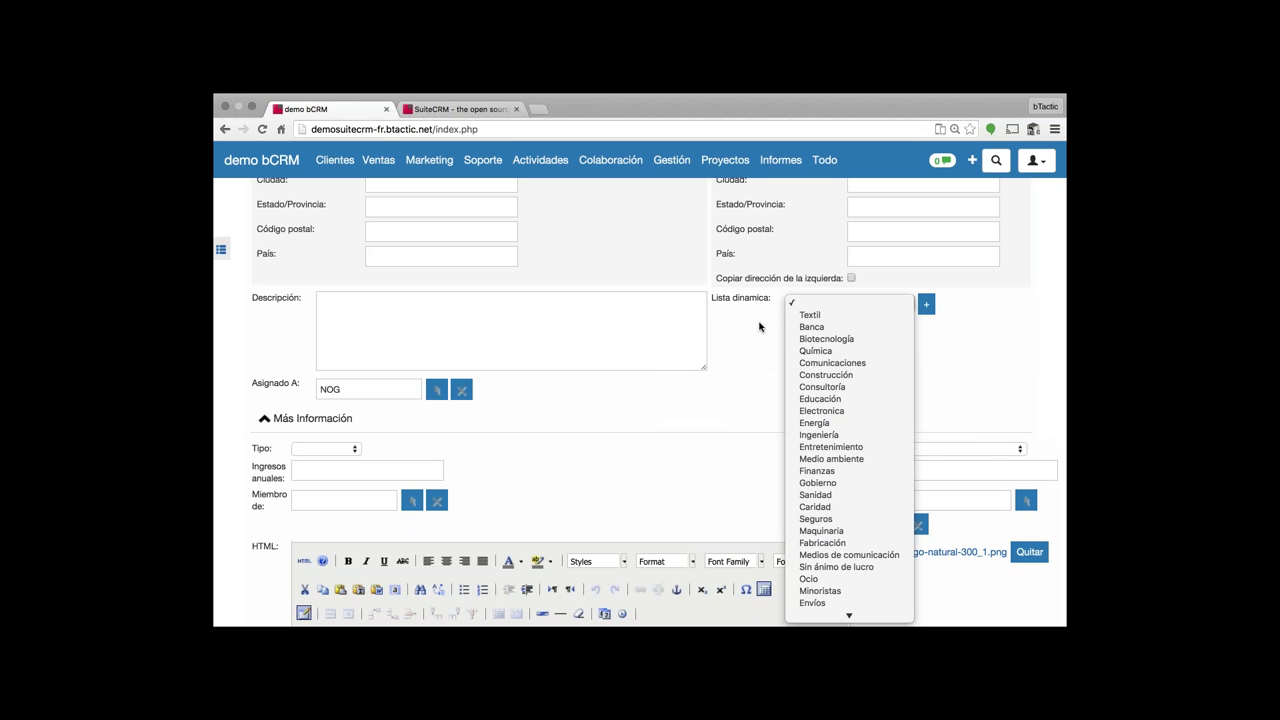
{"action": "left_click", "coordinate": [828, 305]}
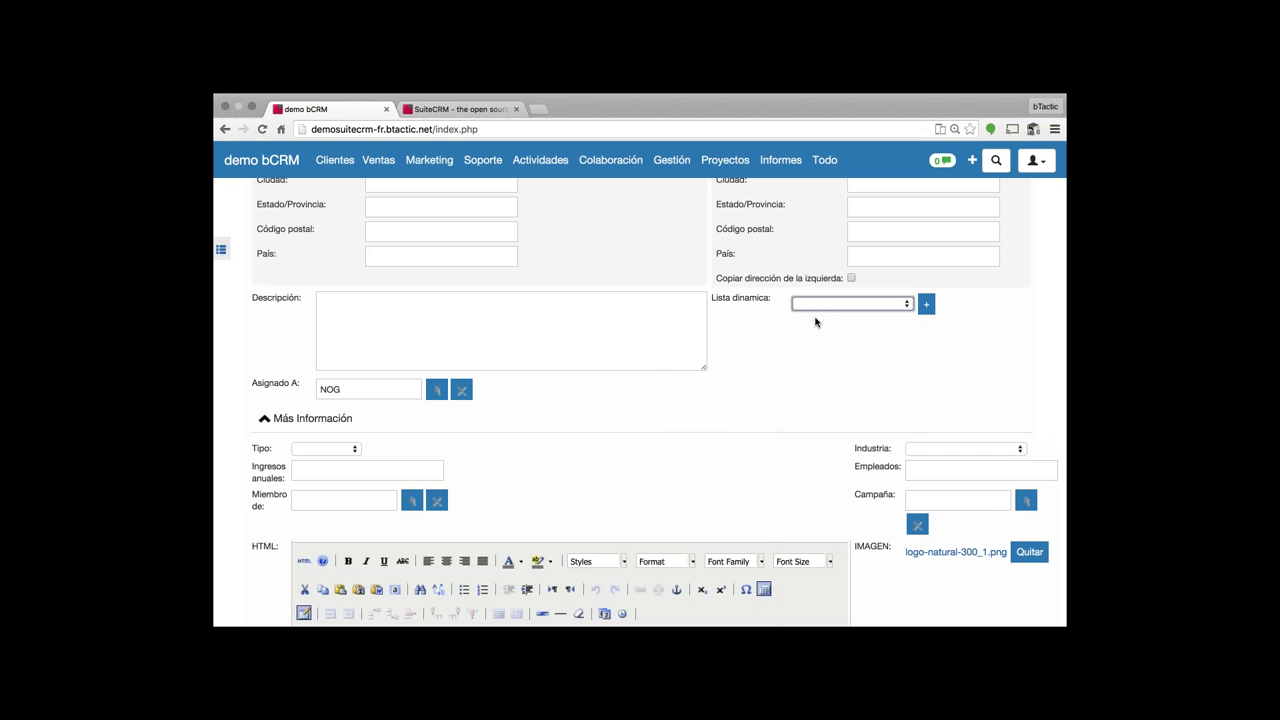
{"action": "scroll", "coordinate": [815, 322], "scroll_direction": "down", "scroll_amount": 1}
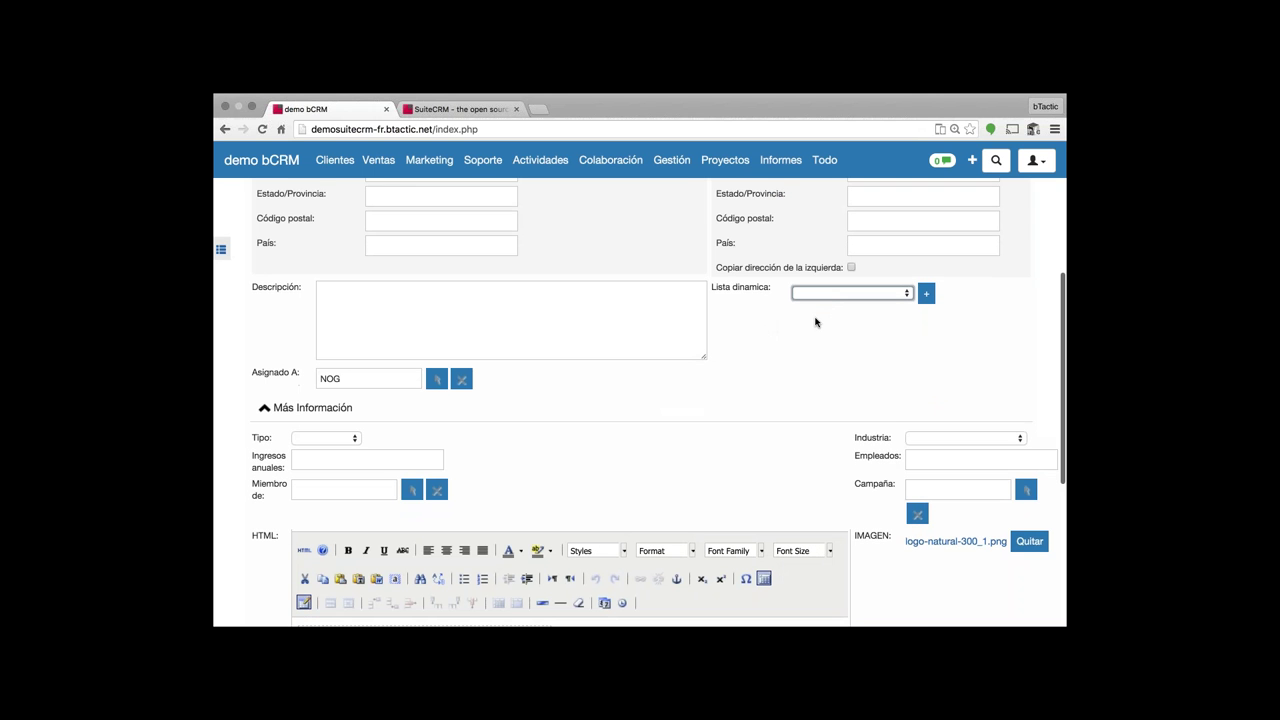
{"action": "scroll", "coordinate": [790, 328], "scroll_direction": "down", "scroll_amount": 2}
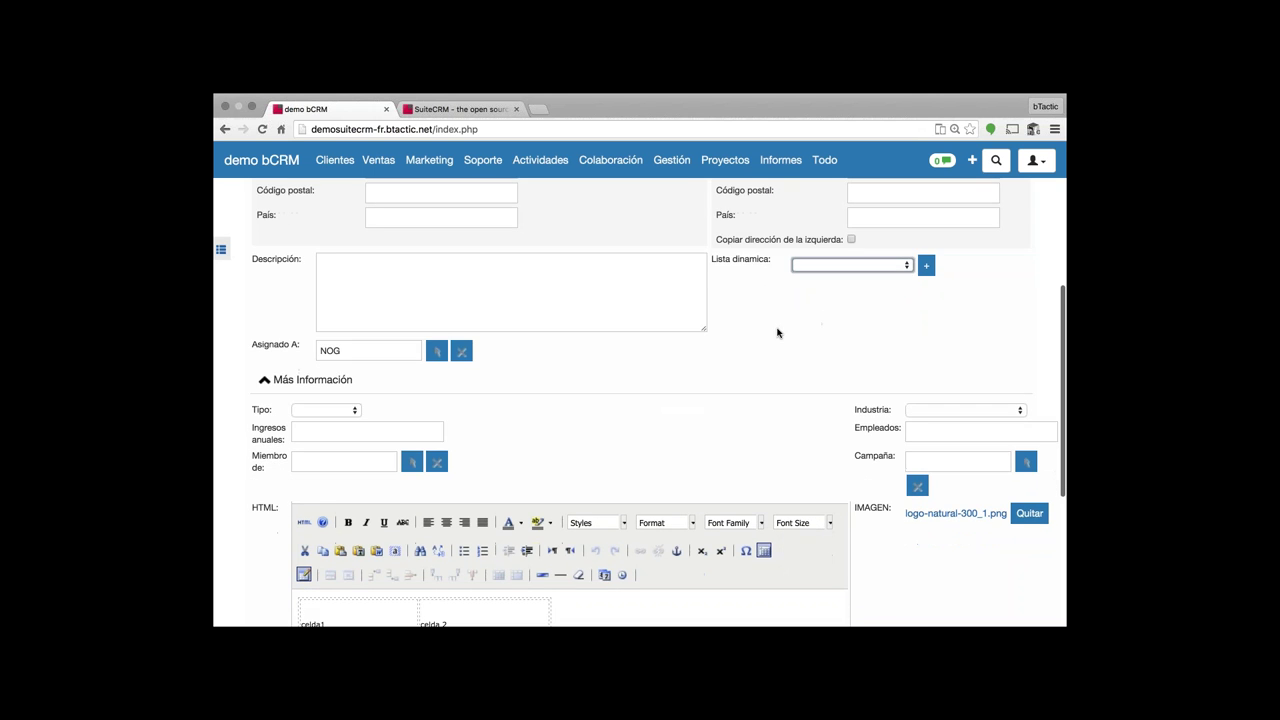
{"action": "scroll", "coordinate": [715, 335], "scroll_direction": "down", "scroll_amount": 3}
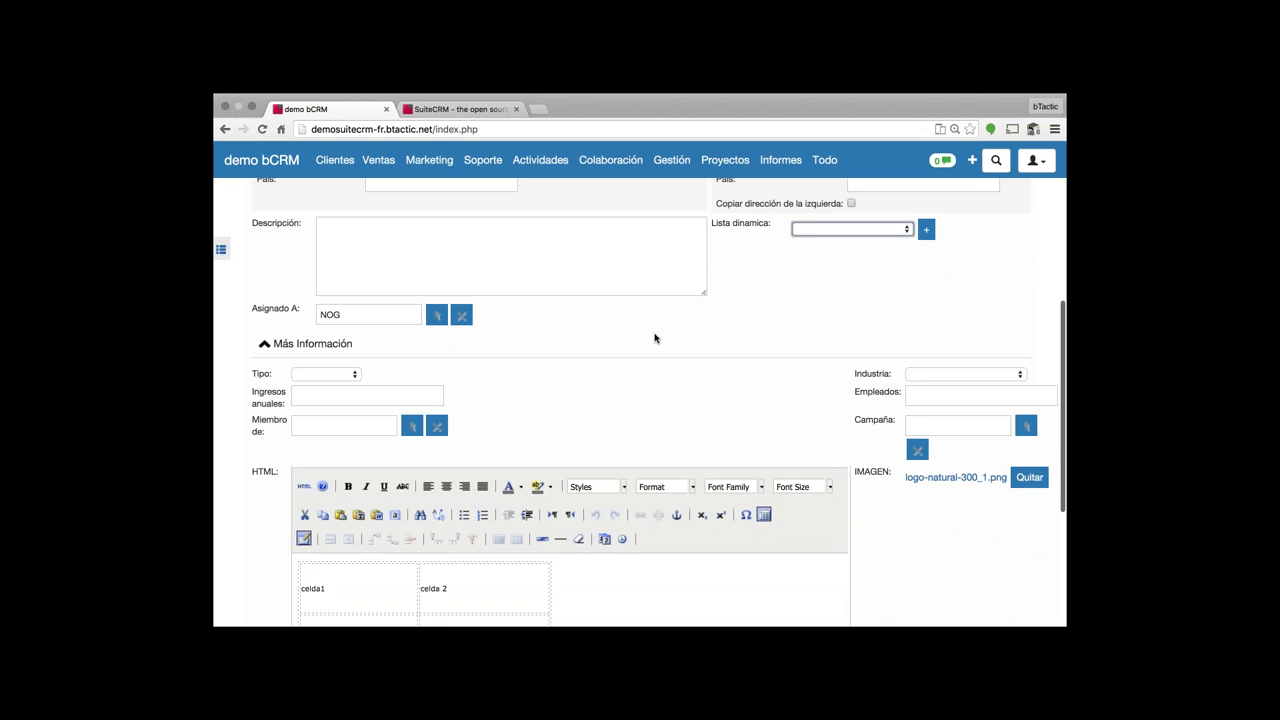
{"action": "scroll", "coordinate": [655, 338], "scroll_direction": "down", "scroll_amount": 2}
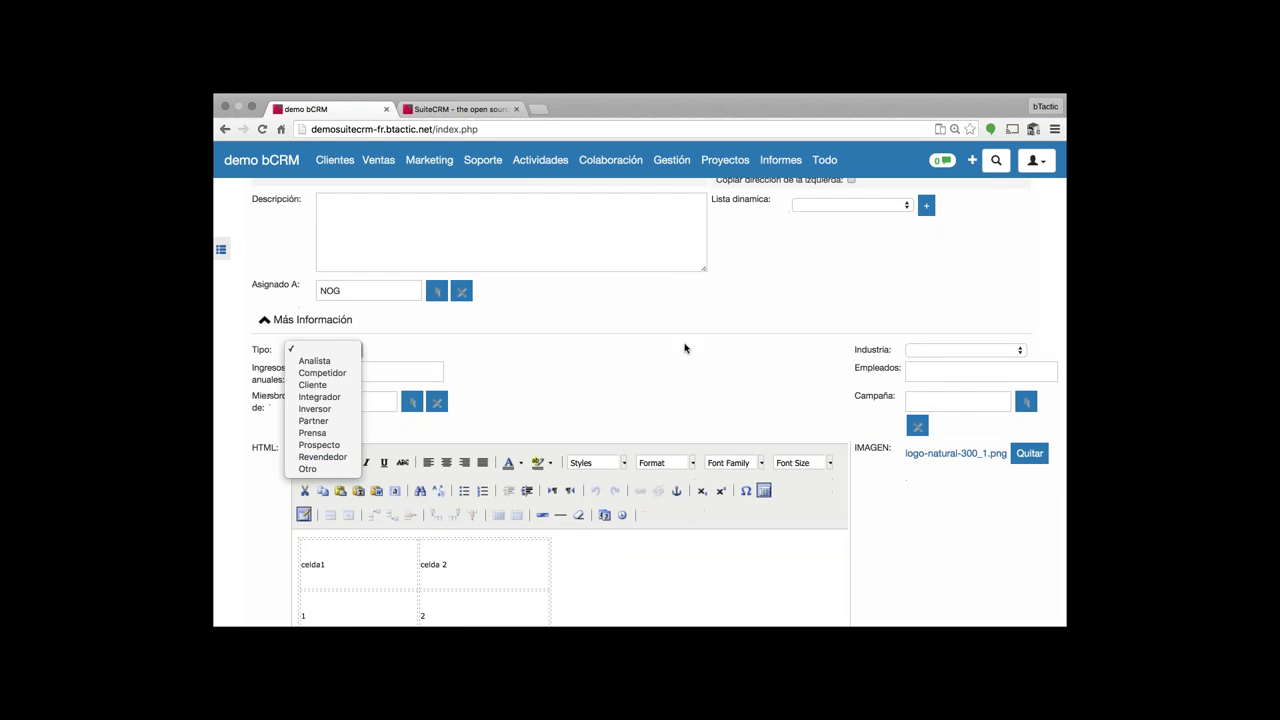
{"action": "scroll", "coordinate": [910, 385], "scroll_direction": "down", "scroll_amount": 5}
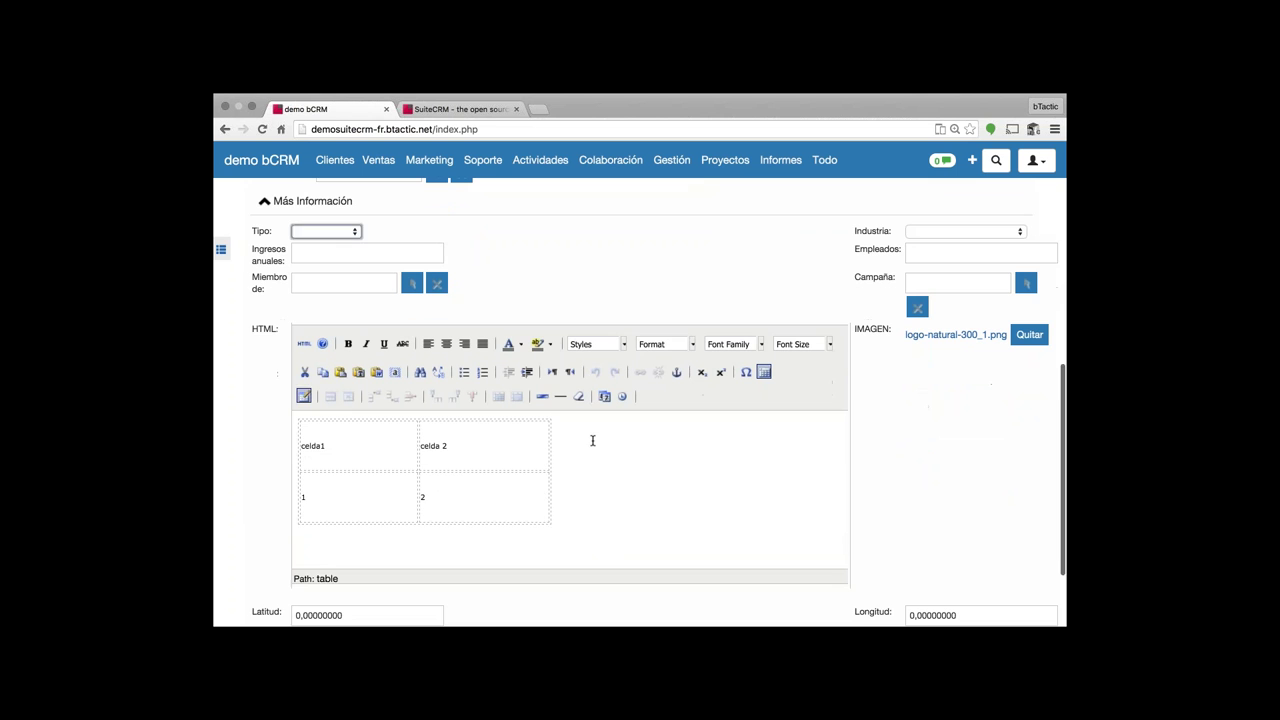
- Give celda1 in the HTML table a yellow background highlight
{"action": "left_click", "coordinate": [580, 440]}
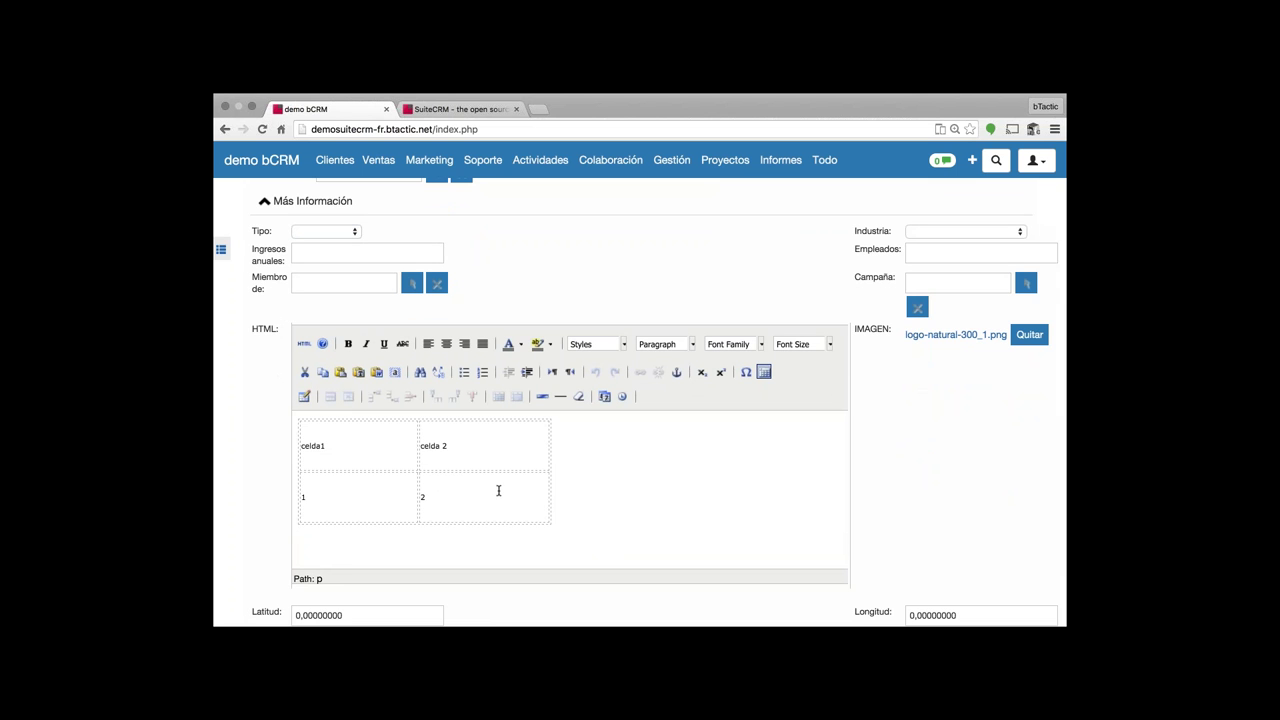
{"action": "double_click", "coordinate": [311, 445]}
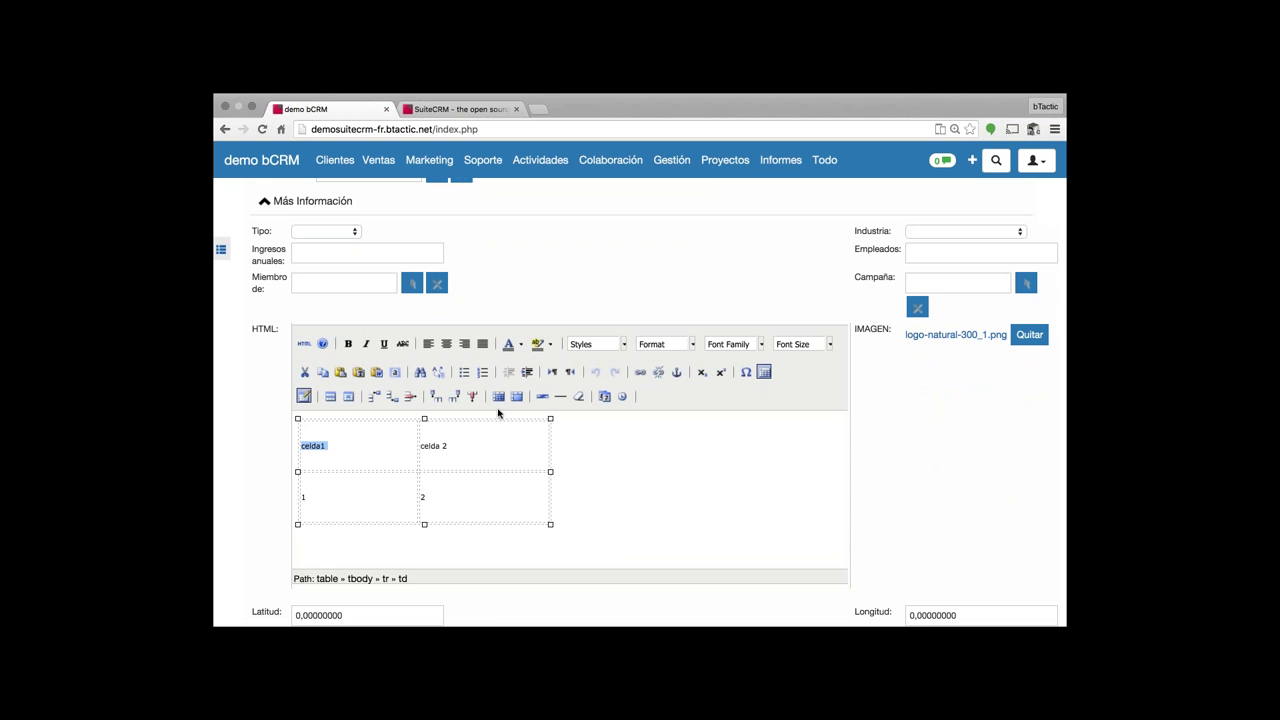
{"action": "left_click", "coordinate": [549, 346]}
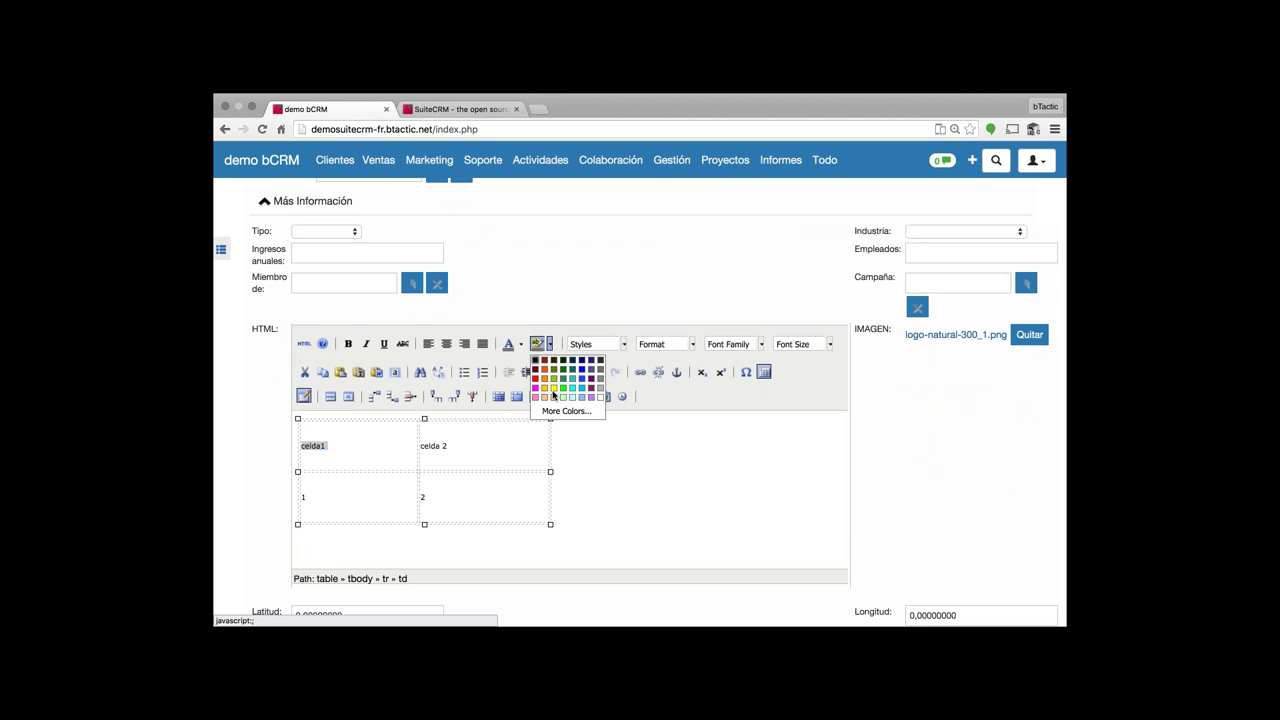
{"action": "left_click", "coordinate": [555, 395]}
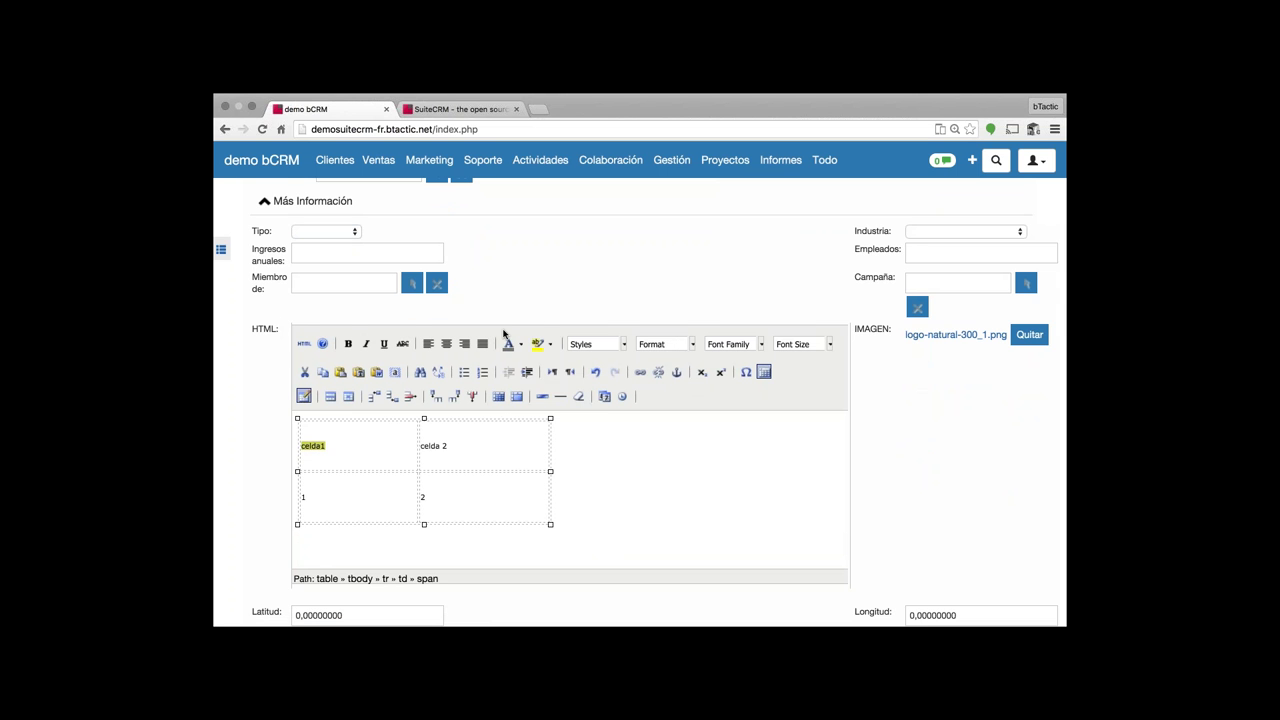
- Save the CLIENTE DEMO account
{"action": "scroll", "coordinate": [484, 328], "scroll_direction": "up", "scroll_amount": 5}
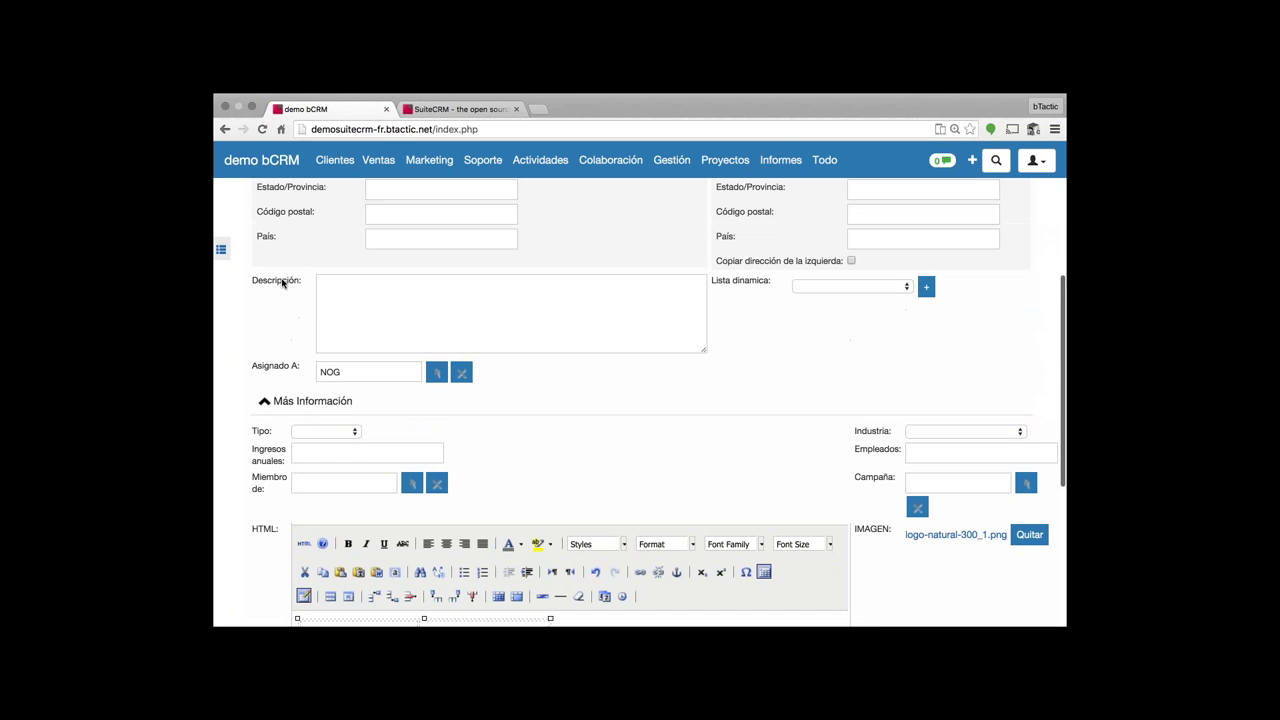
{"action": "scroll", "coordinate": [282, 283], "scroll_direction": "up", "scroll_amount": 5}
{"action": "left_click", "coordinate": [267, 242]}
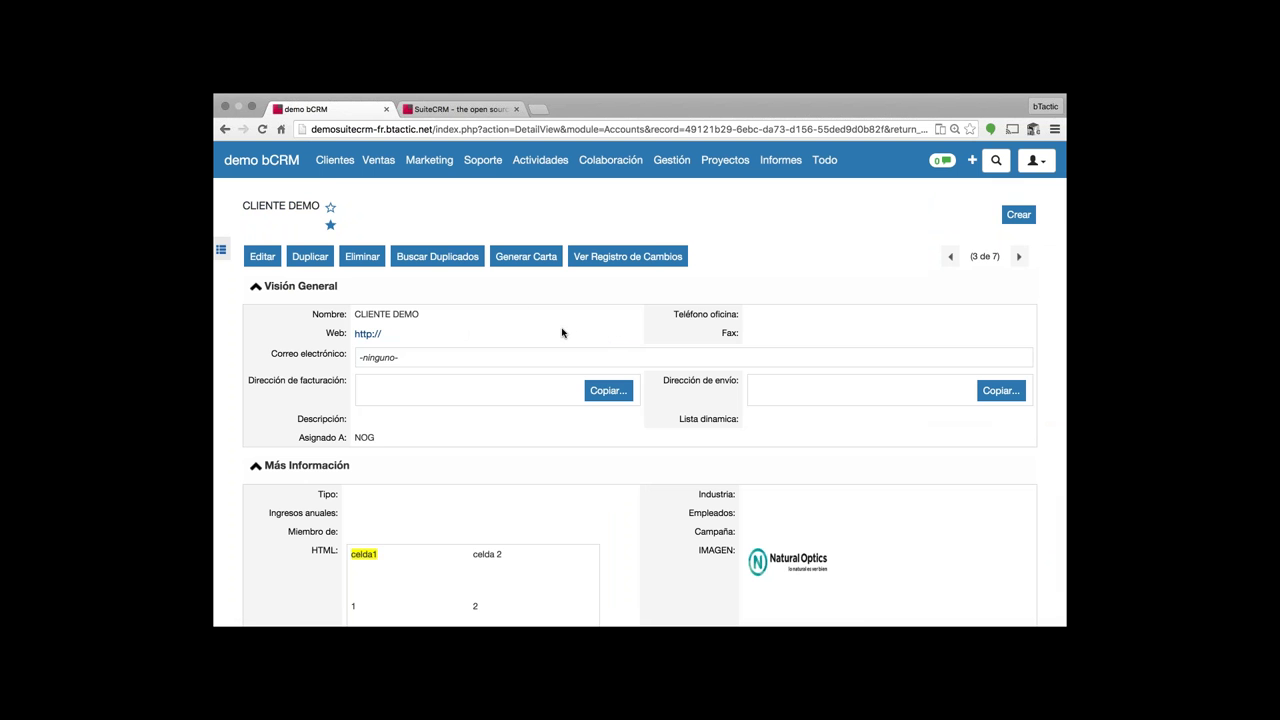
{"action": "scroll", "coordinate": [562, 333], "scroll_direction": "down", "scroll_amount": 2}
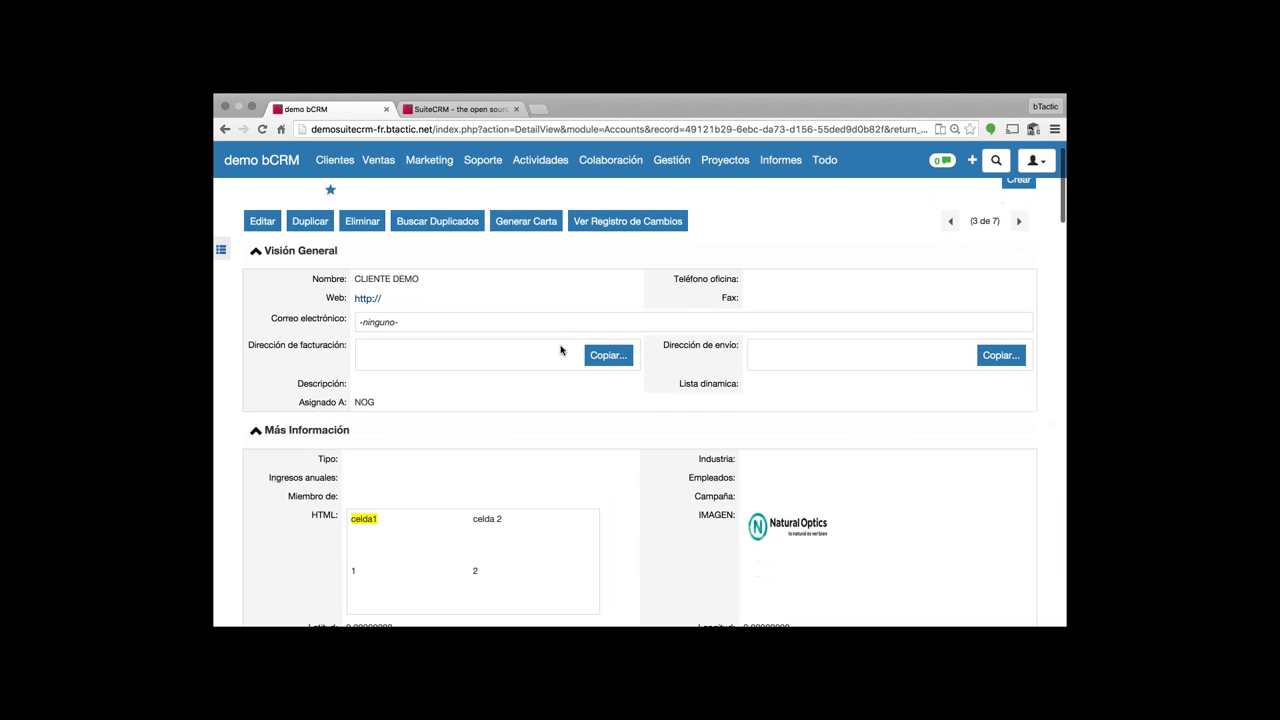
{"action": "scroll", "coordinate": [560, 349], "scroll_direction": "up", "scroll_amount": 2}
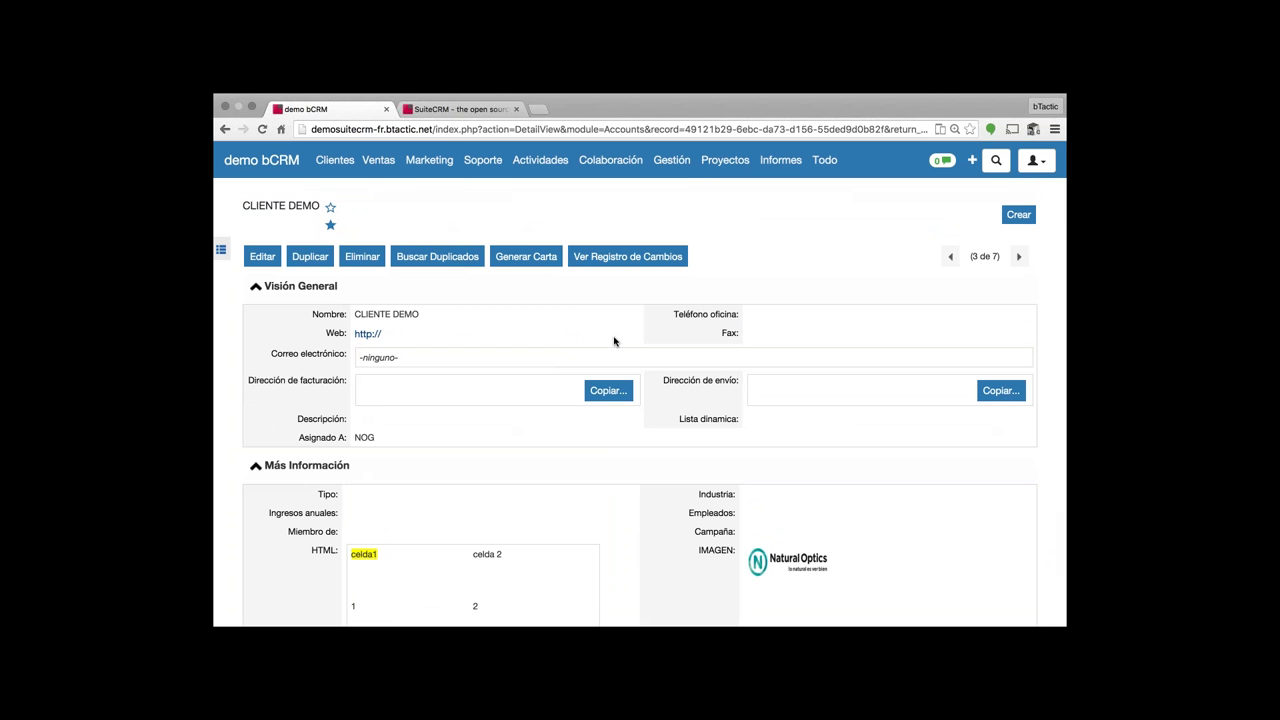
{"action": "scroll", "coordinate": [491, 449], "scroll_direction": "down", "scroll_amount": 2}
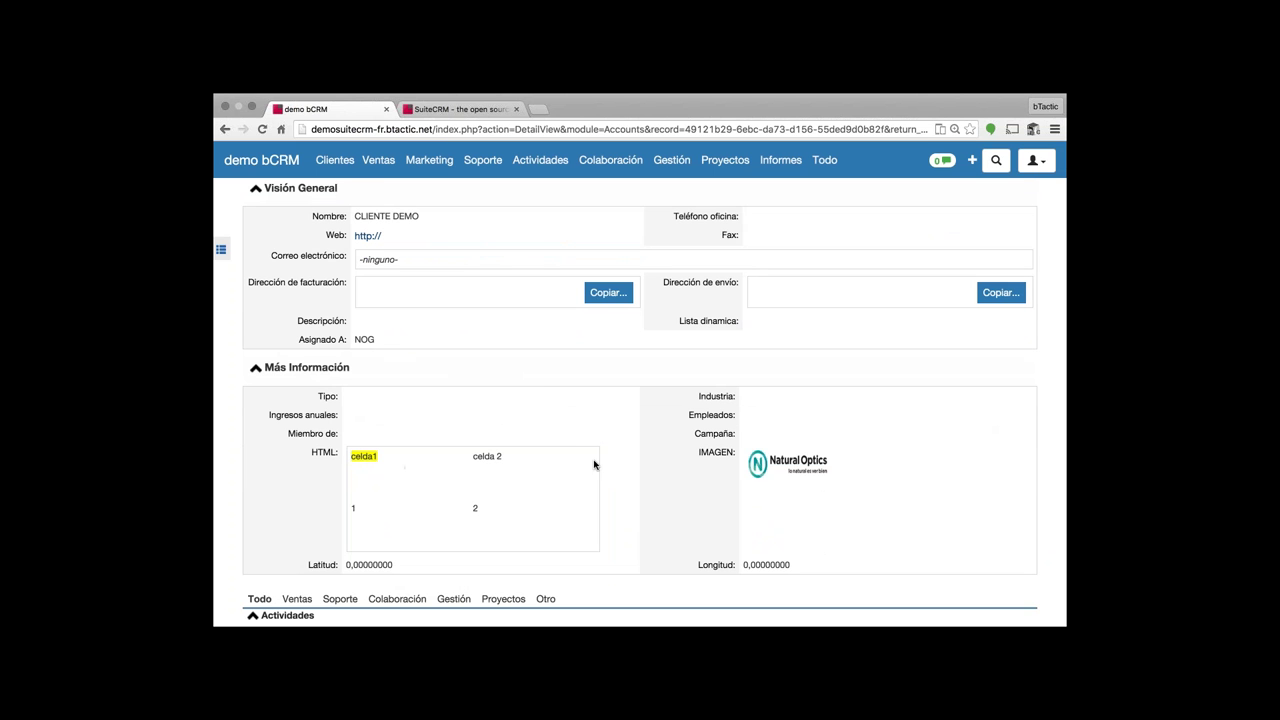
{"action": "scroll", "coordinate": [570, 426], "scroll_direction": "down", "scroll_amount": 2}
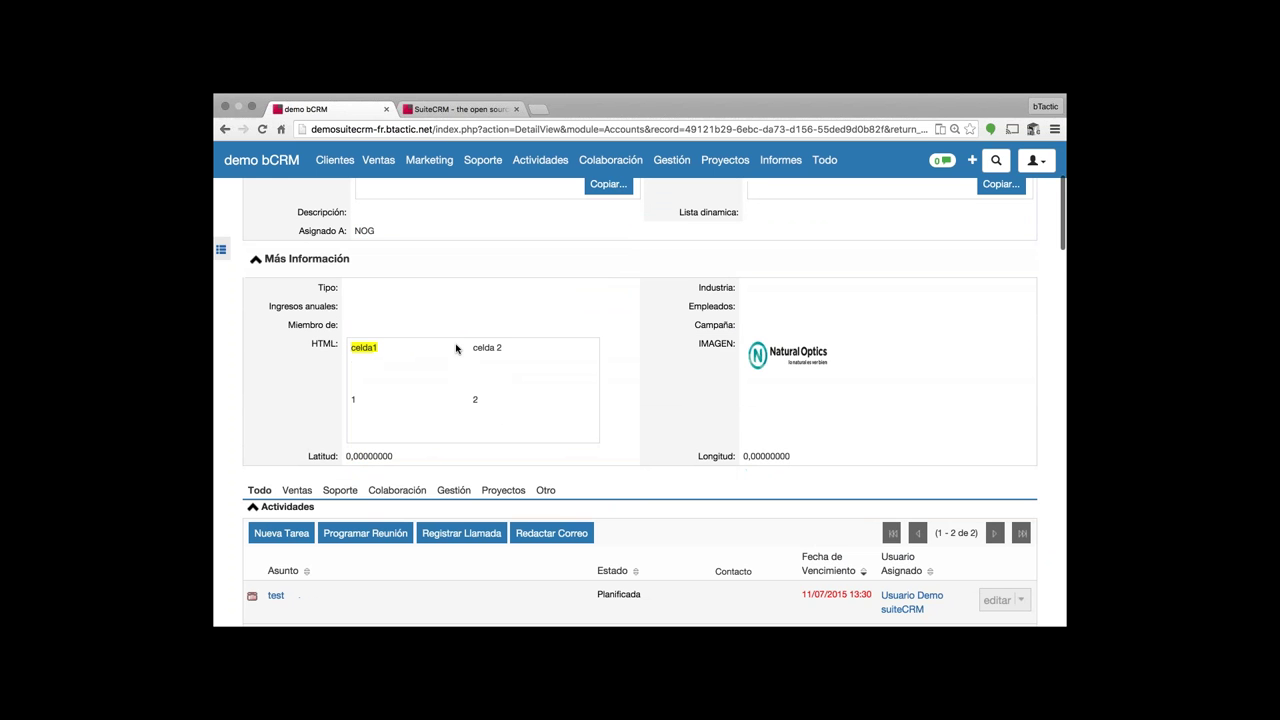
{"action": "scroll", "coordinate": [490, 375], "scroll_direction": "up", "scroll_amount": 1}
{"action": "scroll", "coordinate": [526, 402], "scroll_direction": "up", "scroll_amount": 3}
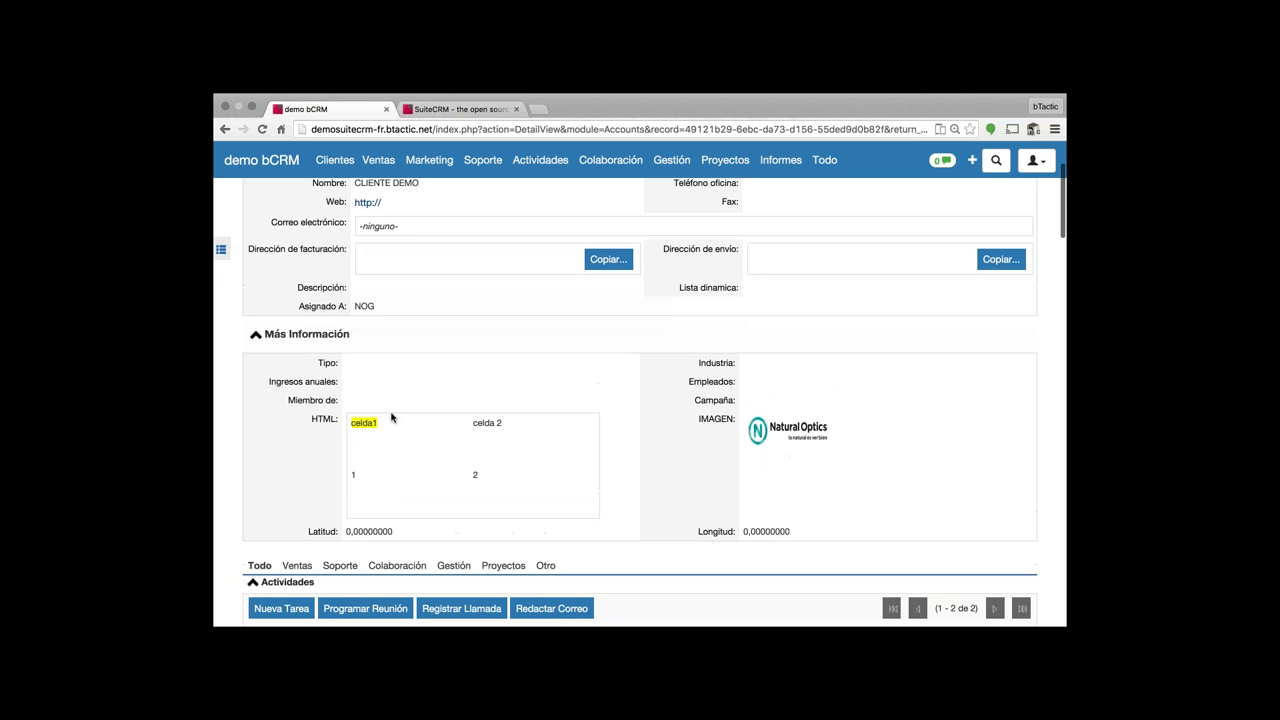
{"action": "scroll", "coordinate": [529, 397], "scroll_direction": "down", "scroll_amount": 5}
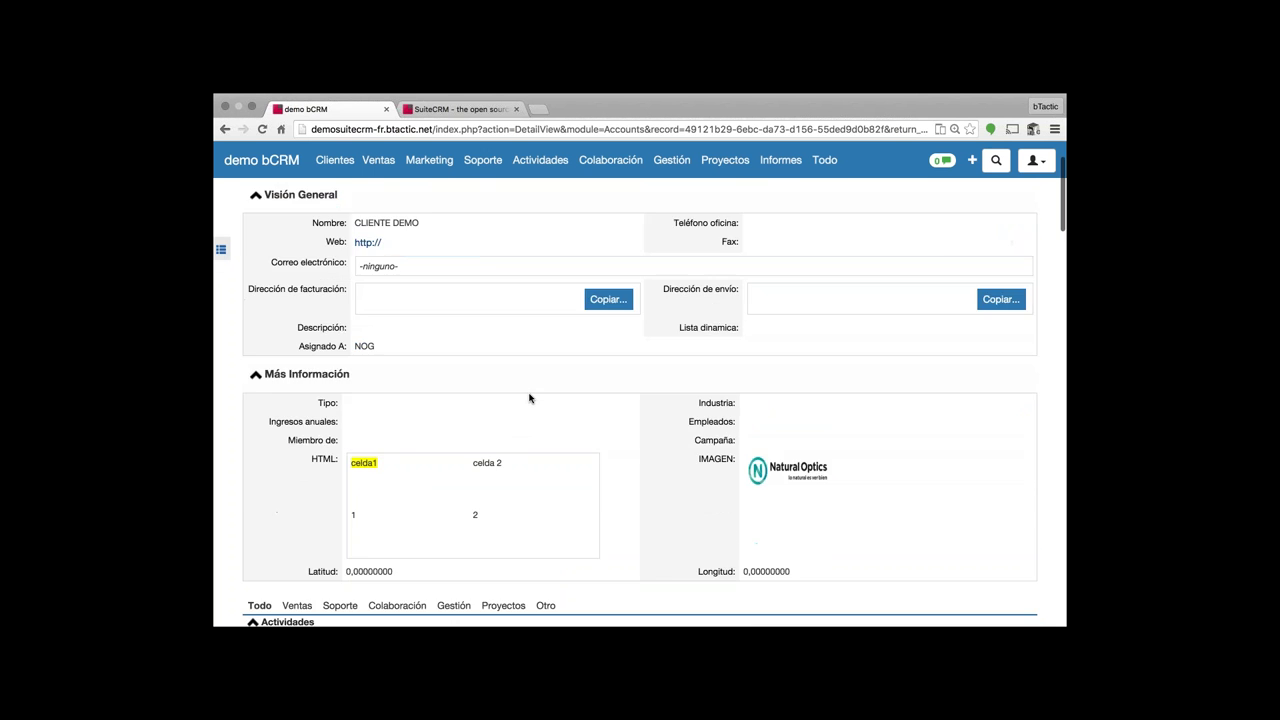
{"action": "scroll", "coordinate": [529, 397], "scroll_direction": "up", "scroll_amount": 4}
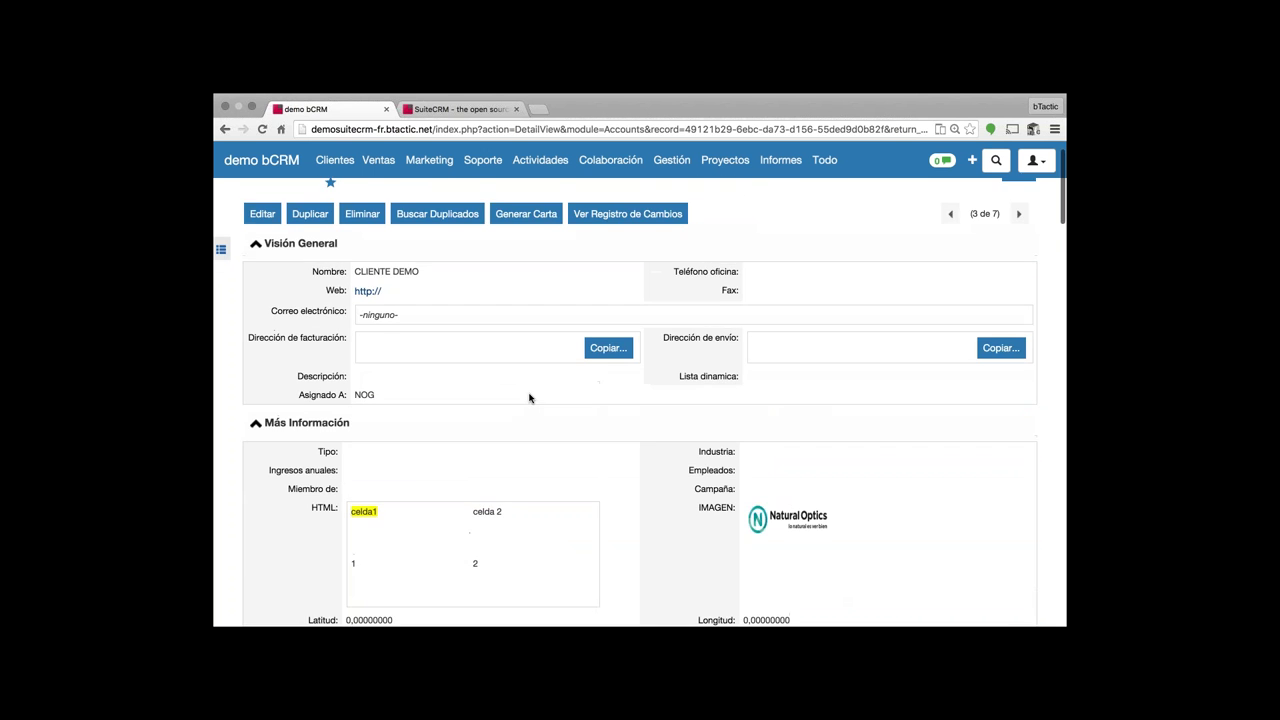
{"action": "scroll", "coordinate": [529, 397], "scroll_direction": "up", "scroll_amount": 1}
{"action": "scroll", "coordinate": [513, 402], "scroll_direction": "down", "scroll_amount": 5}
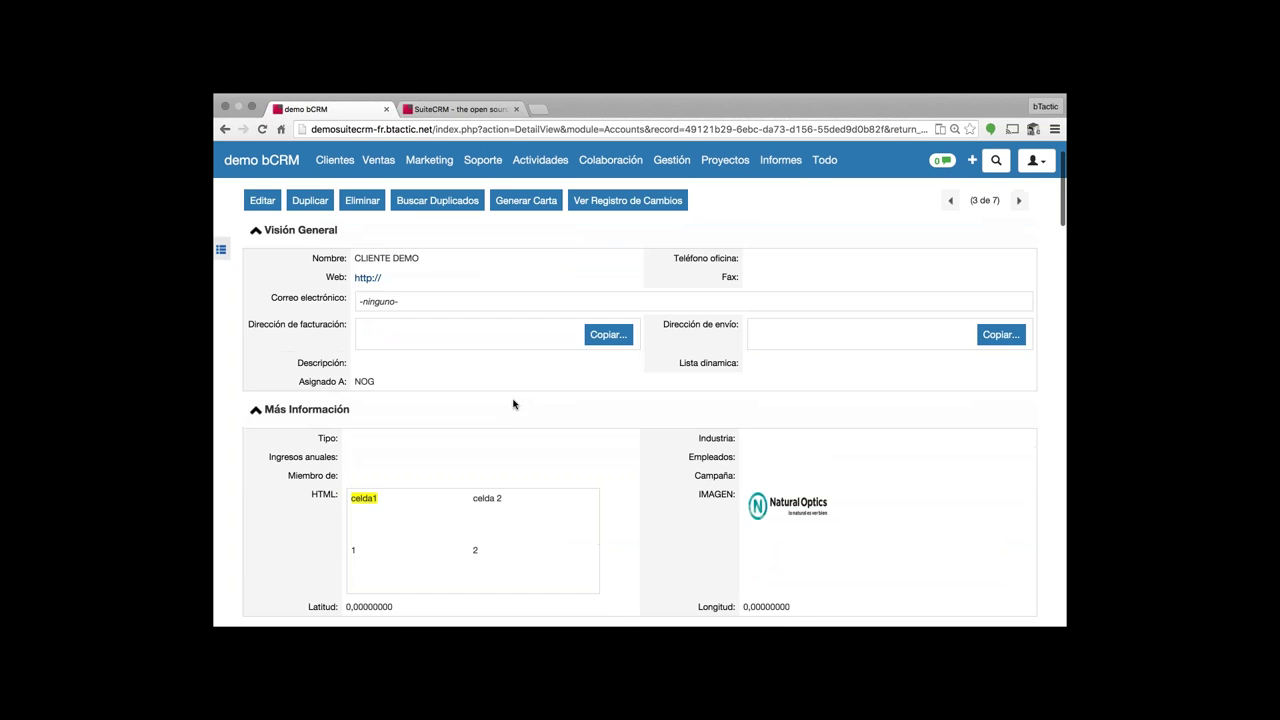
{"action": "scroll", "coordinate": [516, 394], "scroll_direction": "up", "scroll_amount": 1}
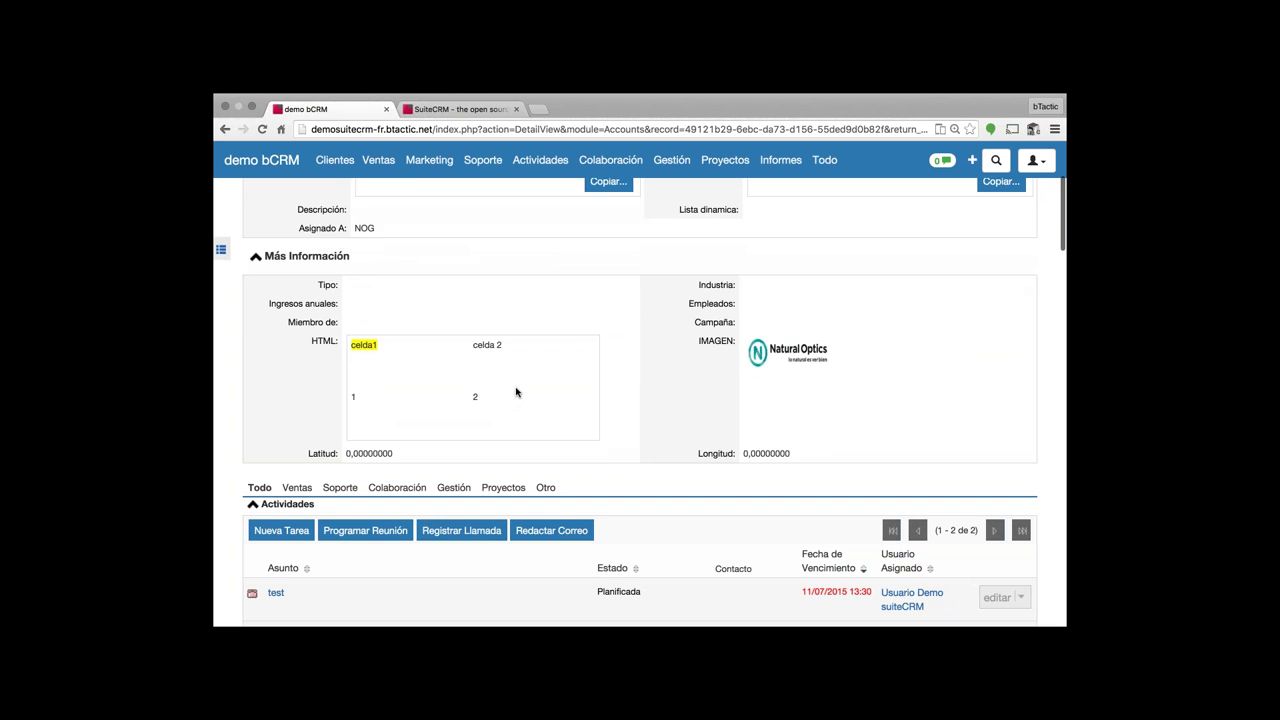
{"action": "scroll", "coordinate": [516, 392], "scroll_direction": "up", "scroll_amount": 4}
{"action": "scroll", "coordinate": [516, 392], "scroll_direction": "down", "scroll_amount": 2}
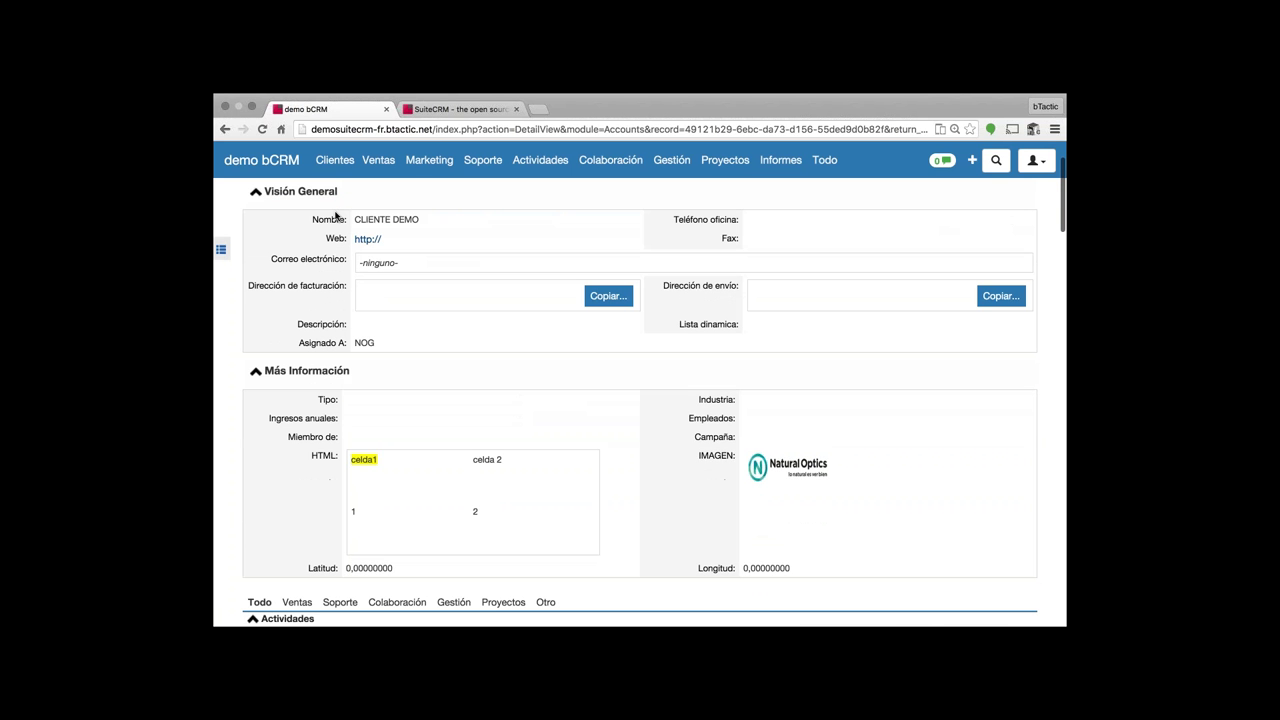
{"action": "left_click", "coordinate": [257, 372]}
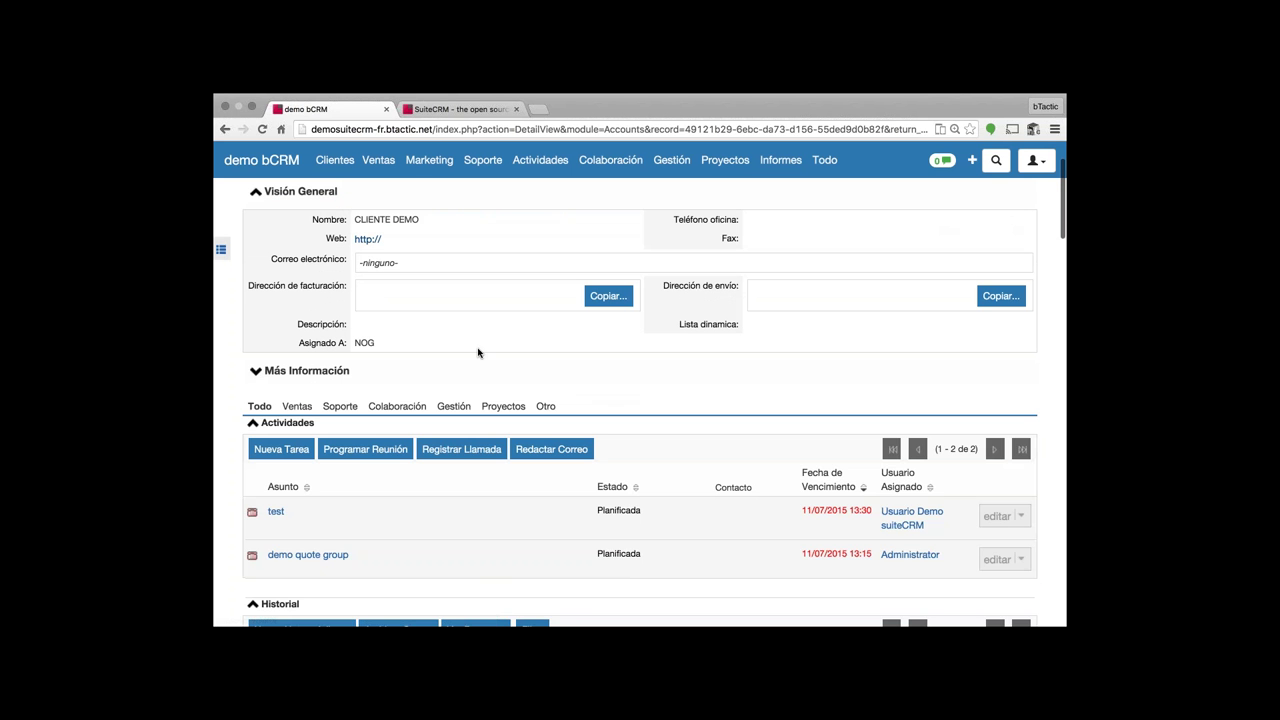
{"action": "scroll", "coordinate": [476, 354], "scroll_direction": "up", "scroll_amount": 1}
{"action": "left_click", "coordinate": [255, 433]}
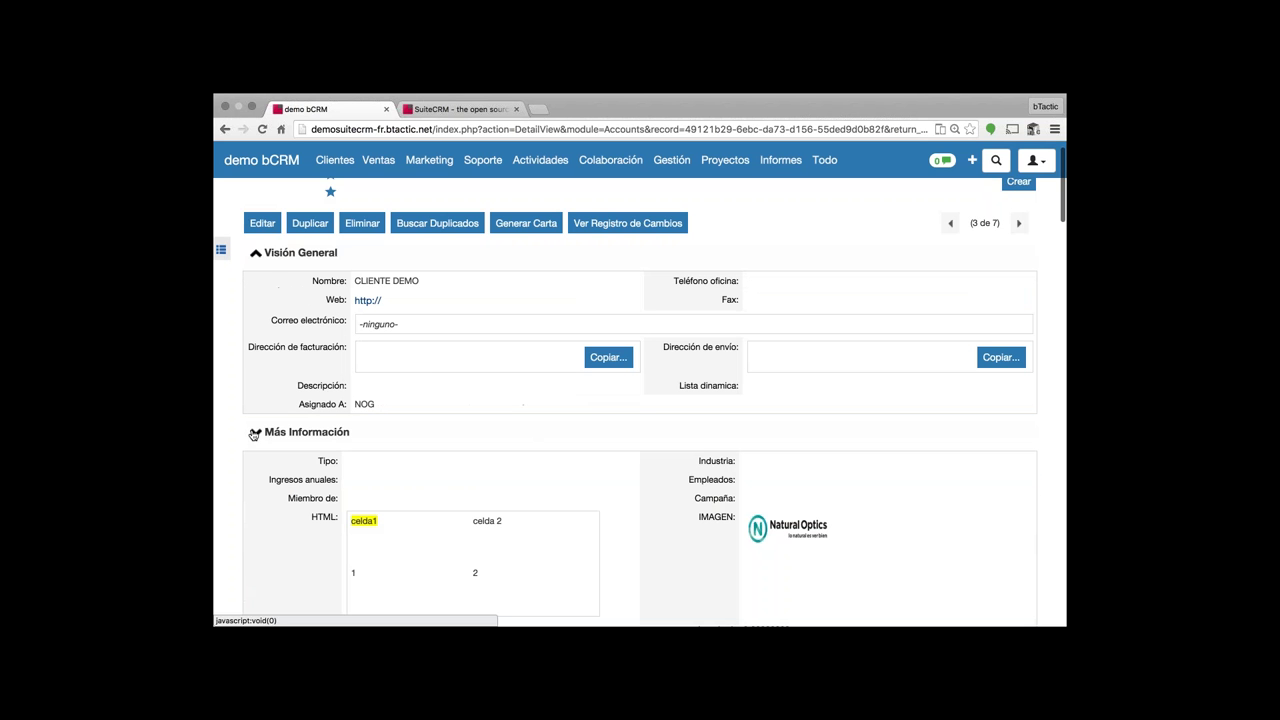
{"action": "left_click", "coordinate": [255, 435]}
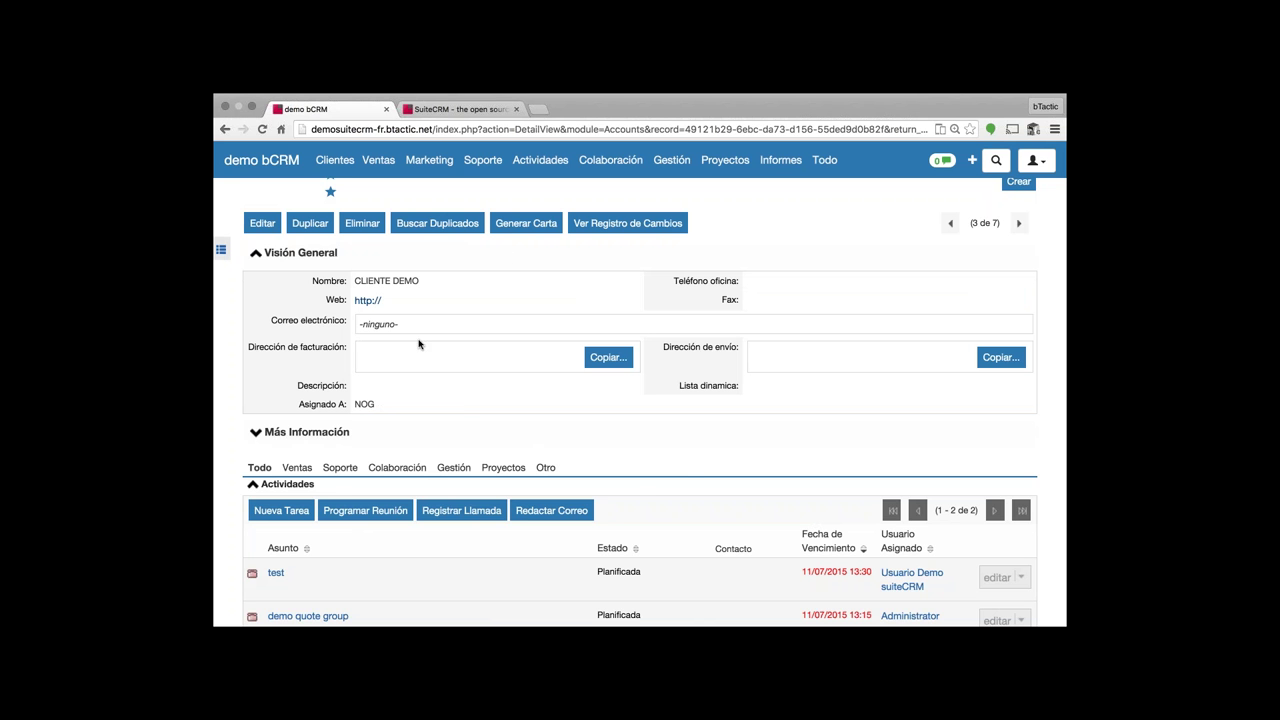
{"action": "left_click", "coordinate": [255, 433]}
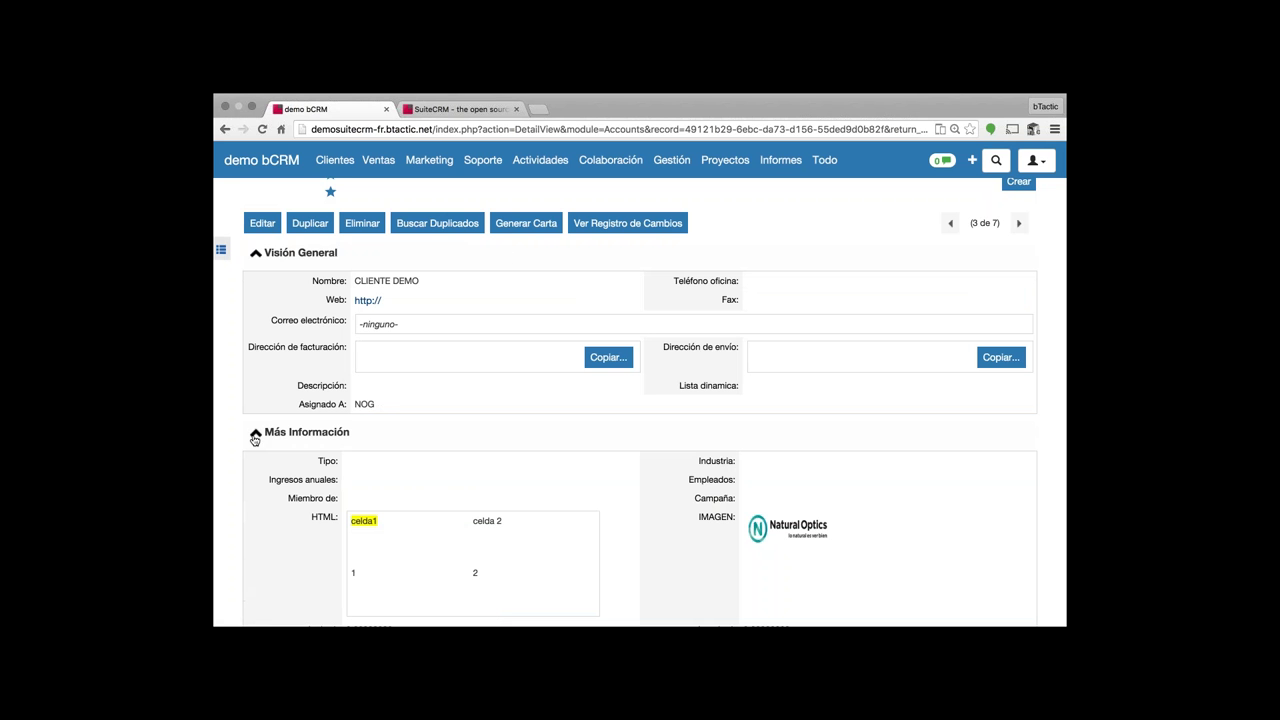
{"action": "left_click", "coordinate": [255, 435]}
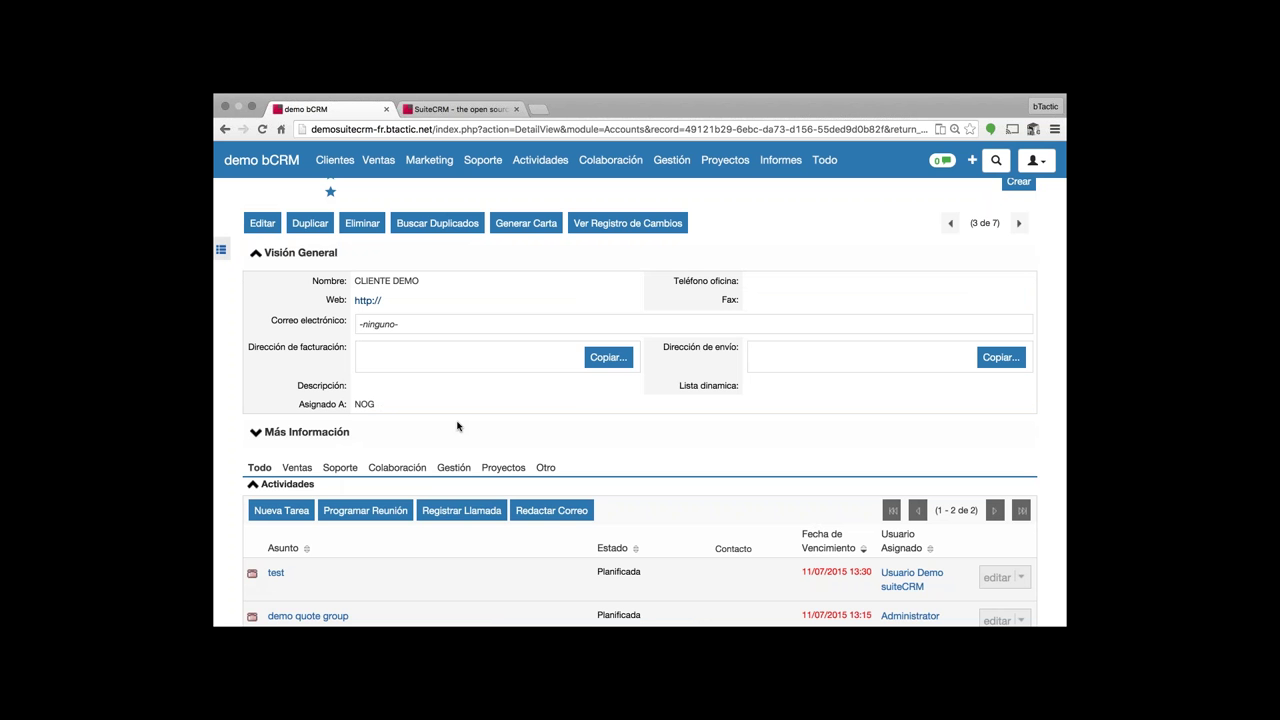
{"action": "left_click_drag", "start_coordinate": [455, 427], "coordinate": [727, 543]}
{"action": "scroll", "coordinate": [727, 540], "scroll_direction": "down", "scroll_amount": 3}
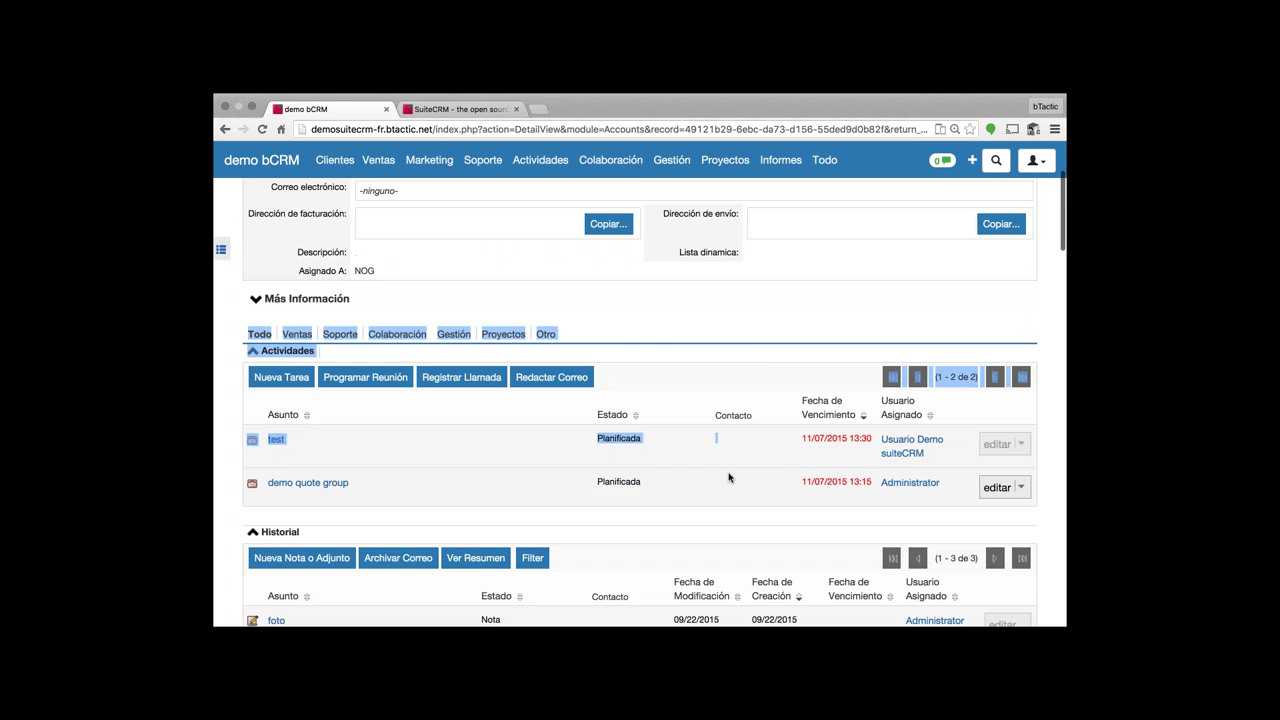
{"action": "scroll", "coordinate": [729, 478], "scroll_direction": "down", "scroll_amount": 10}
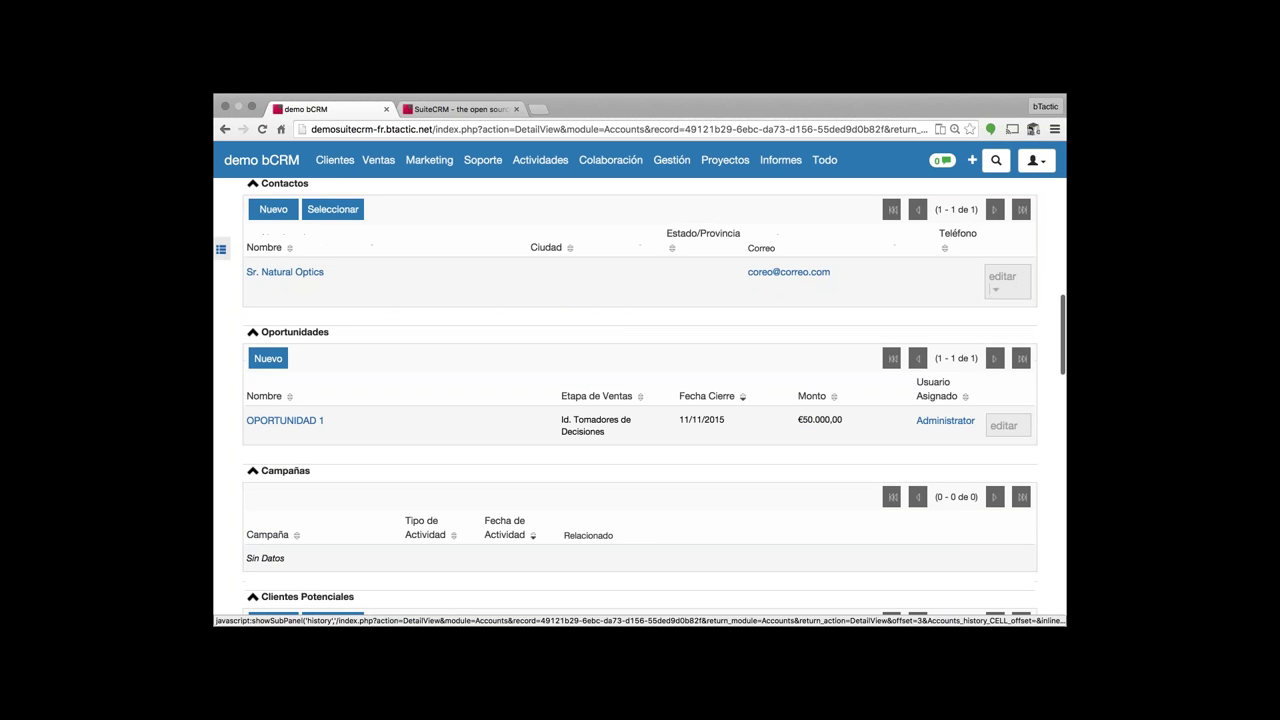
{"action": "scroll", "coordinate": [729, 478], "scroll_direction": "down", "scroll_amount": 10}
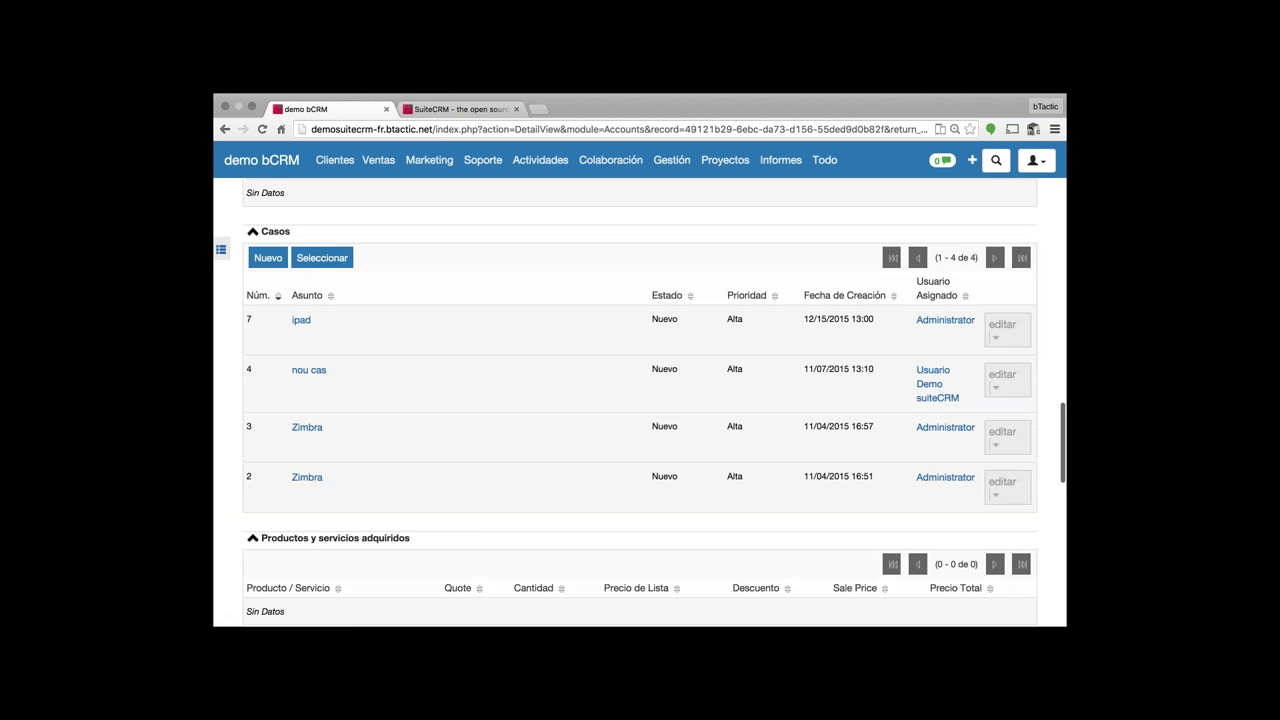
{"action": "scroll", "coordinate": [729, 478], "scroll_direction": "down", "scroll_amount": 10}
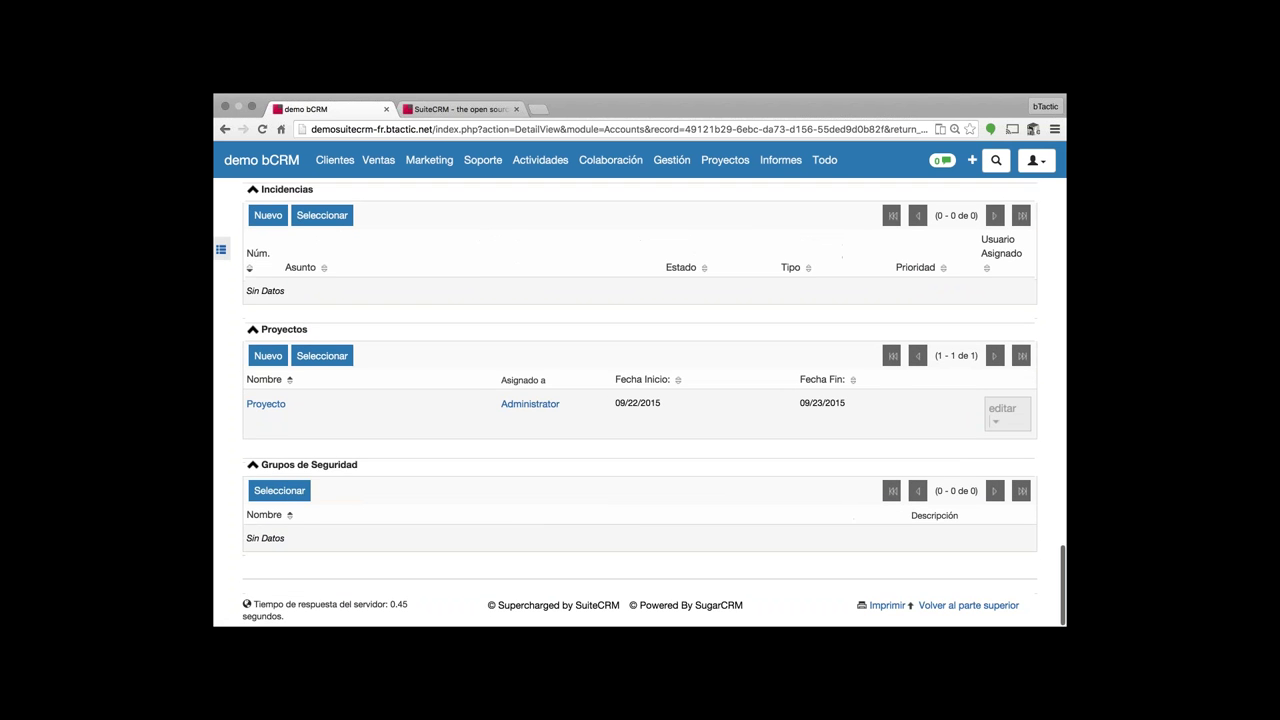
{"action": "scroll", "coordinate": [729, 474], "scroll_direction": "up", "scroll_amount": 20}
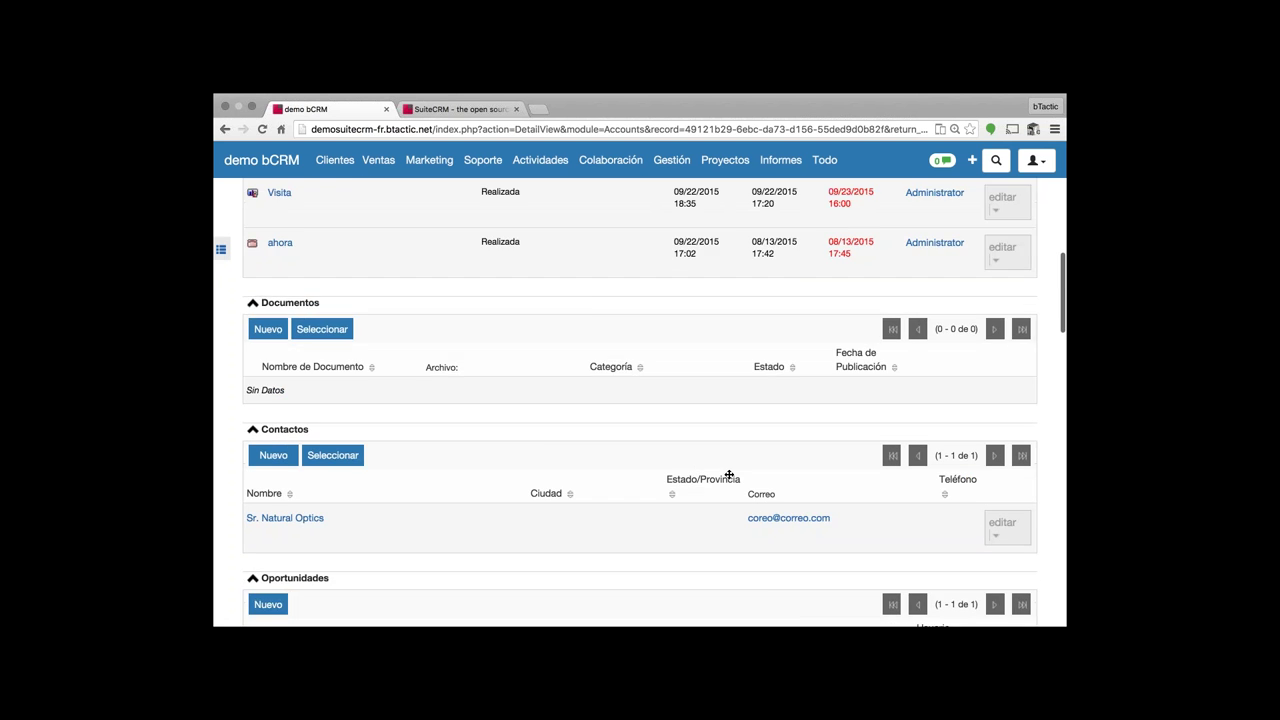
{"action": "scroll", "coordinate": [635, 479], "scroll_direction": "up", "scroll_amount": 5}
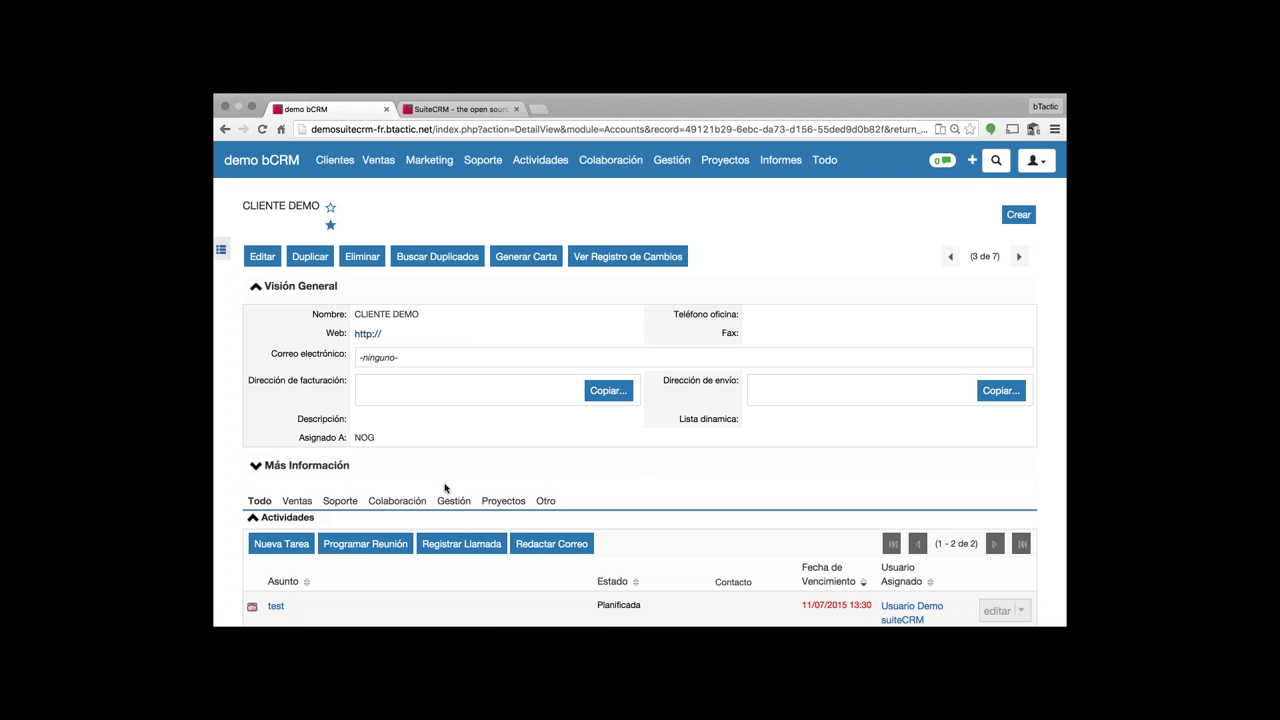
- Show CLIENTE DEMO's Ventas subpanels and open its Natural Optics contact for editing
{"action": "left_click", "coordinate": [296, 501]}
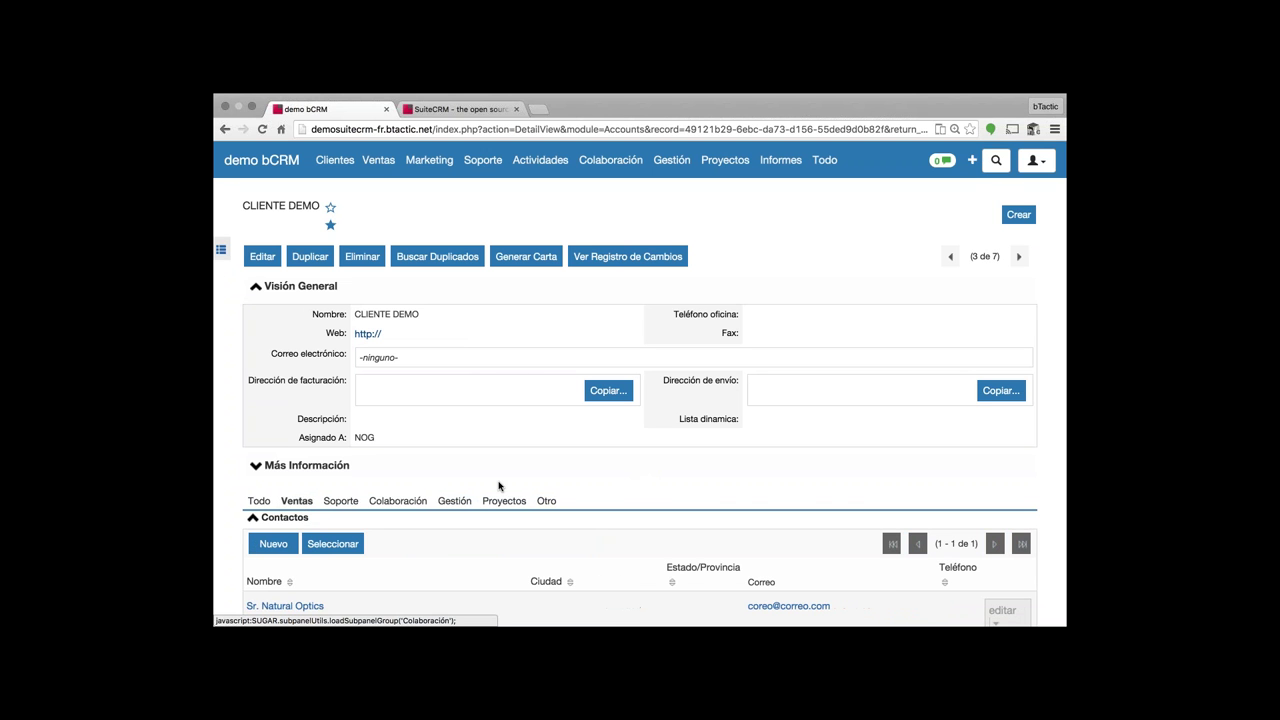
{"action": "scroll", "coordinate": [499, 486], "scroll_direction": "down", "scroll_amount": 1}
{"action": "mouse_move", "coordinate": [375, 162]}
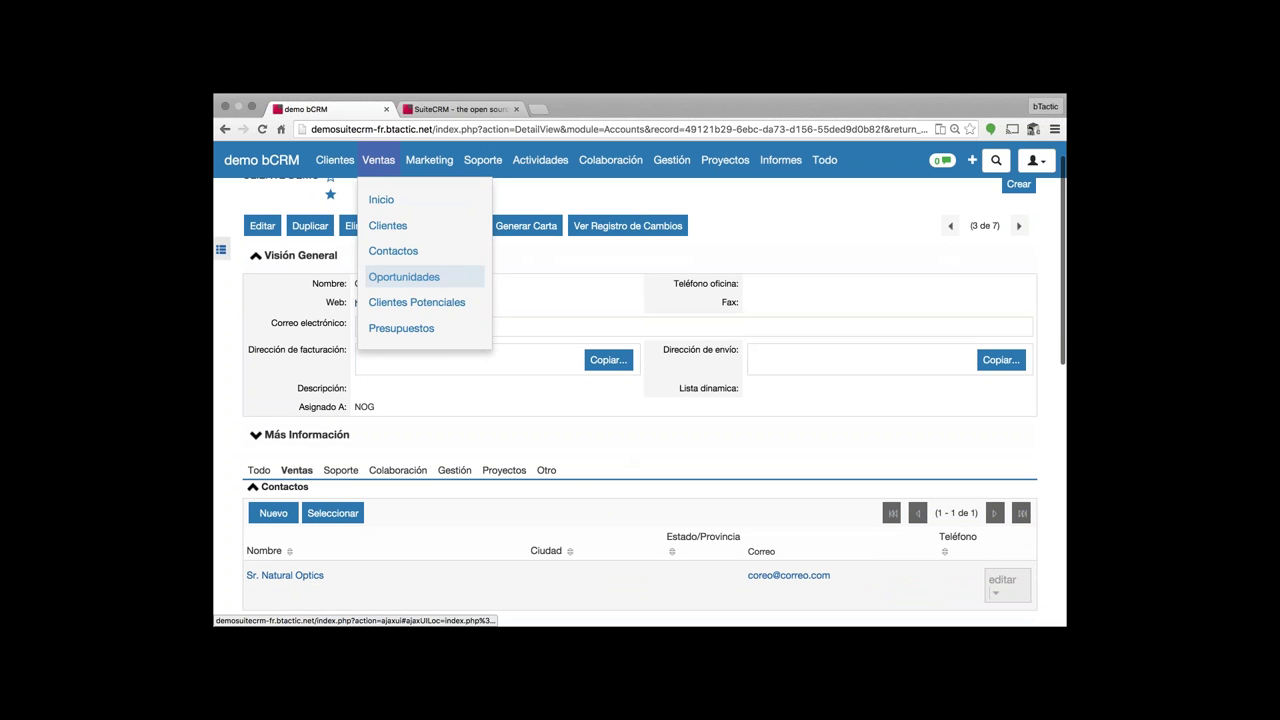
{"action": "scroll", "coordinate": [419, 454], "scroll_direction": "down", "scroll_amount": 2}
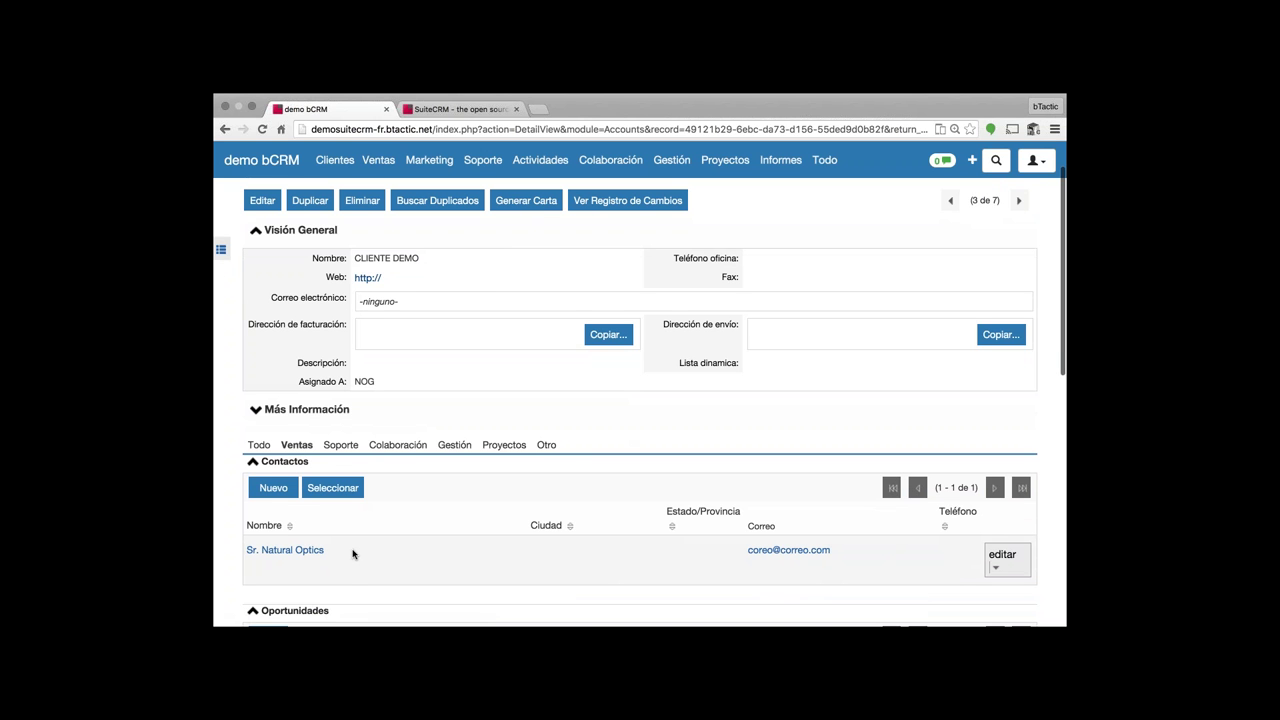
{"action": "scroll", "coordinate": [352, 554], "scroll_direction": "down", "scroll_amount": 1}
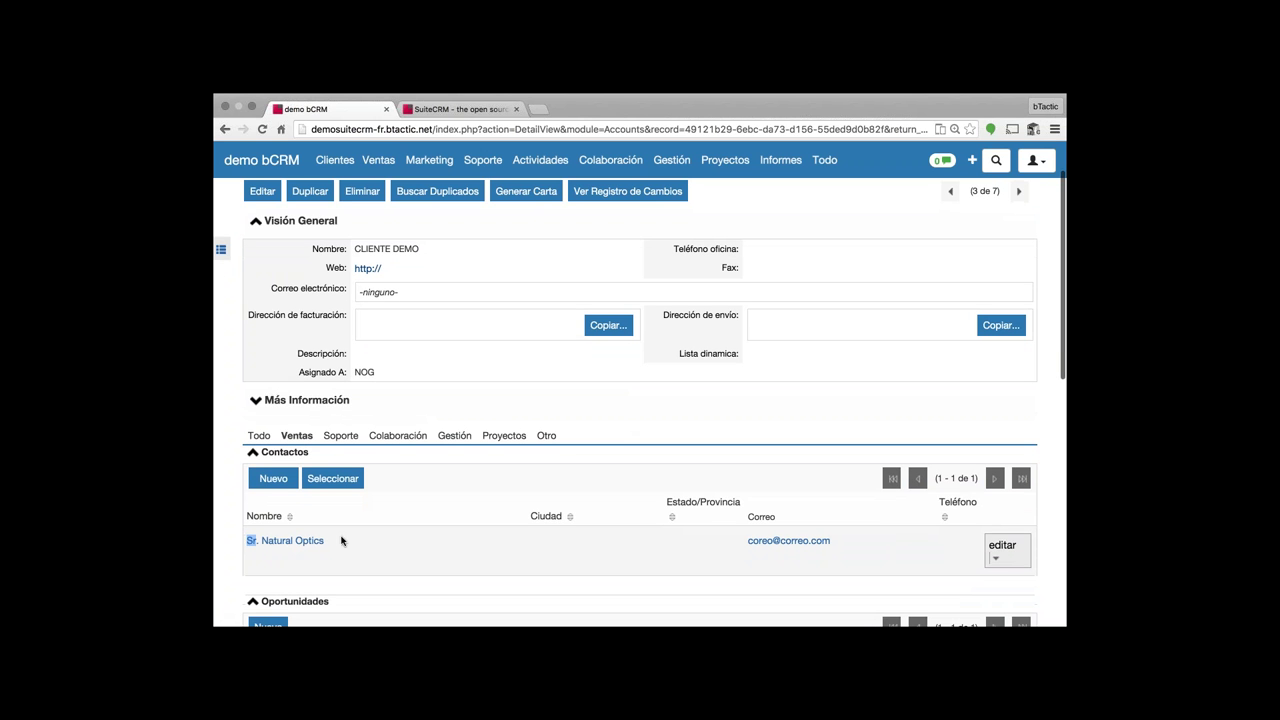
{"action": "left_click", "coordinate": [1001, 548]}
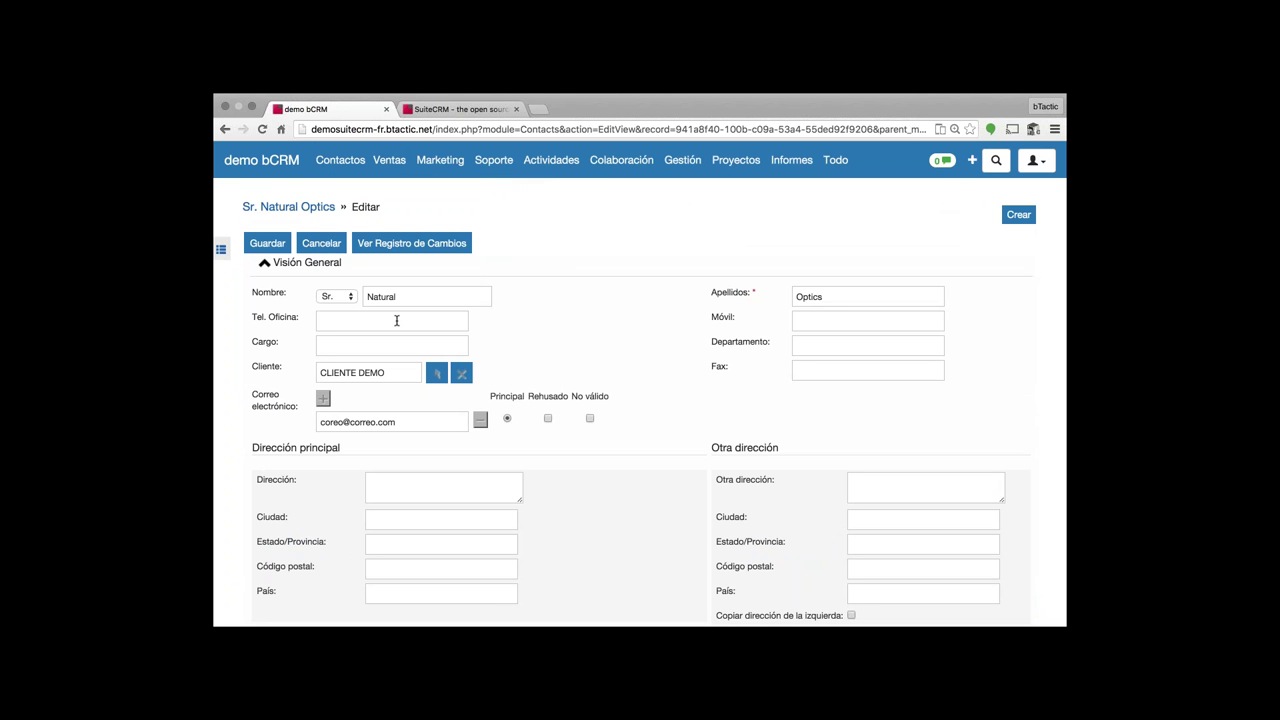
- Enter an office phone number in Tel. Oficina for the Natural Optics contact and save it
{"action": "scroll", "coordinate": [401, 322], "scroll_direction": "down", "scroll_amount": 1}
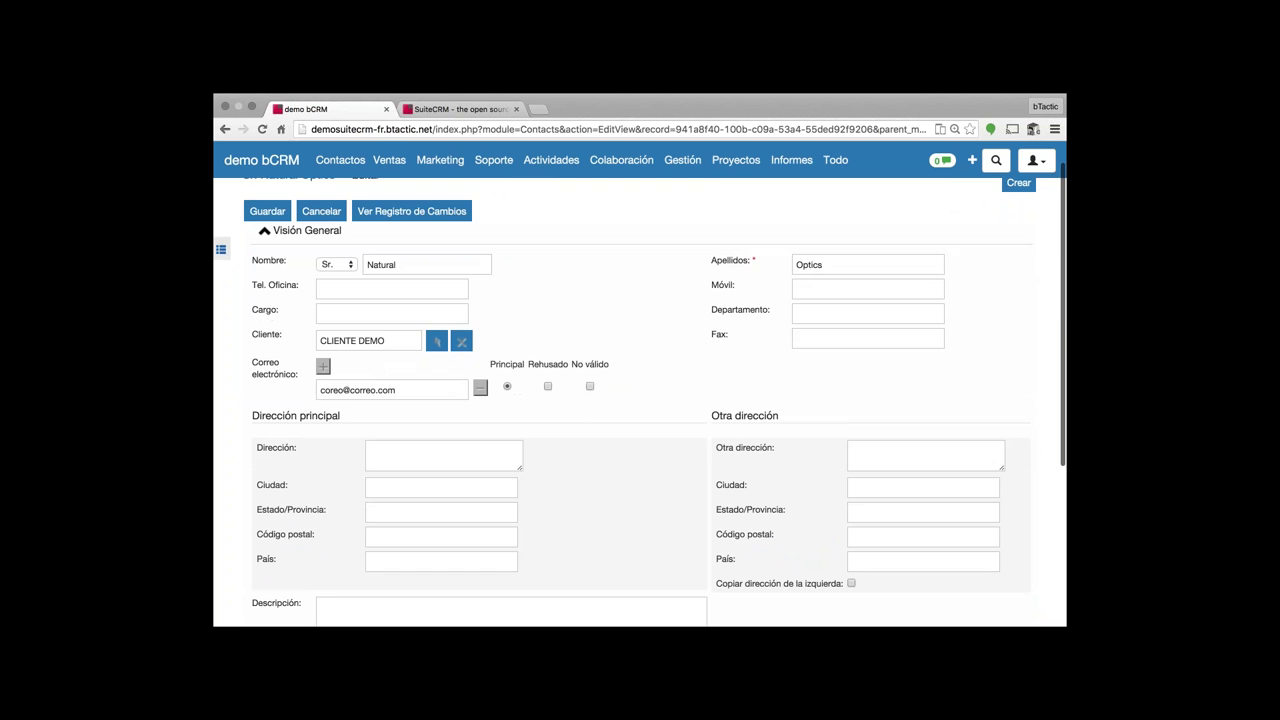
{"action": "scroll", "coordinate": [604, 394], "scroll_direction": "down", "scroll_amount": 4}
{"action": "scroll", "coordinate": [604, 394], "scroll_direction": "down", "scroll_amount": 3}
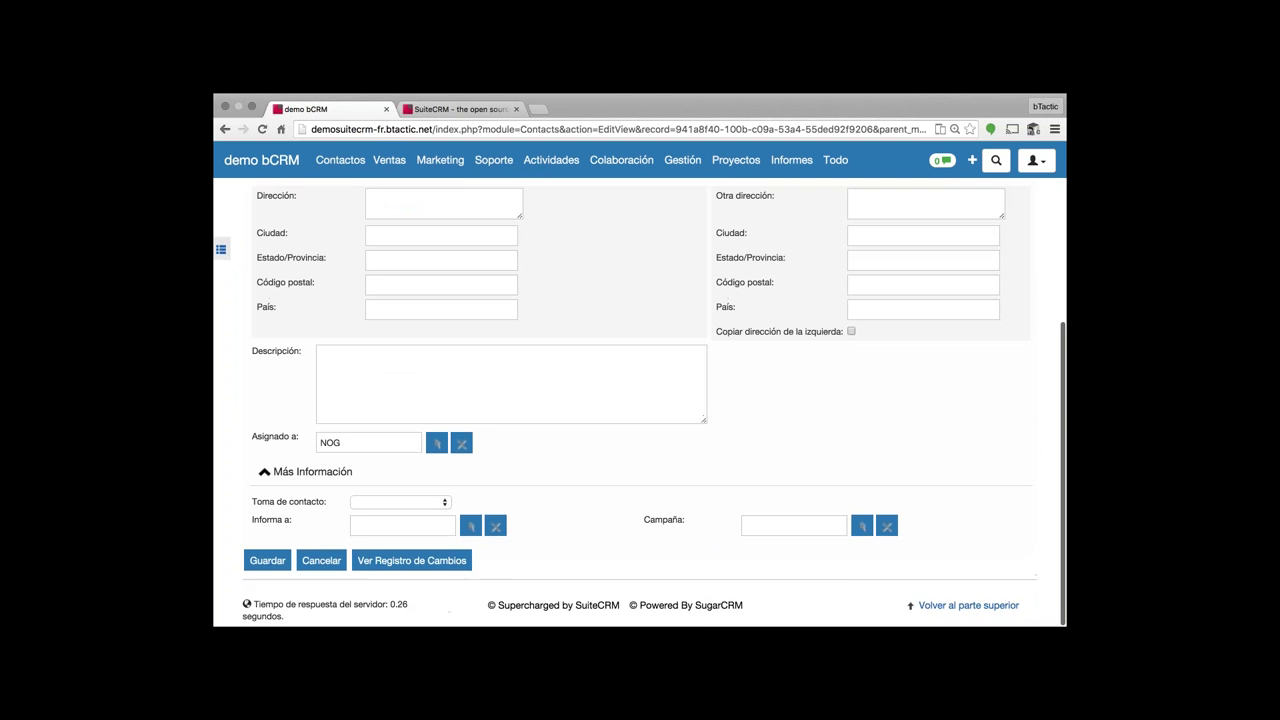
{"action": "scroll", "coordinate": [604, 394], "scroll_direction": "up", "scroll_amount": 7}
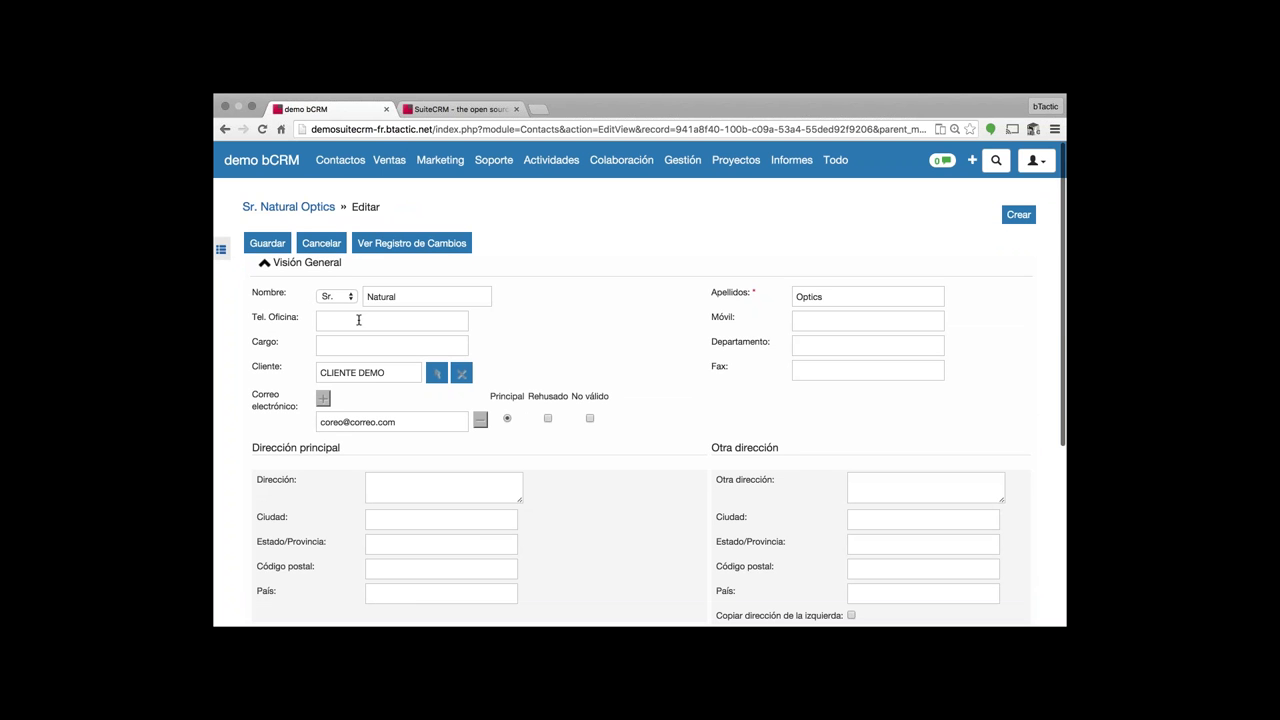
{"action": "left_click", "coordinate": [358, 319]}
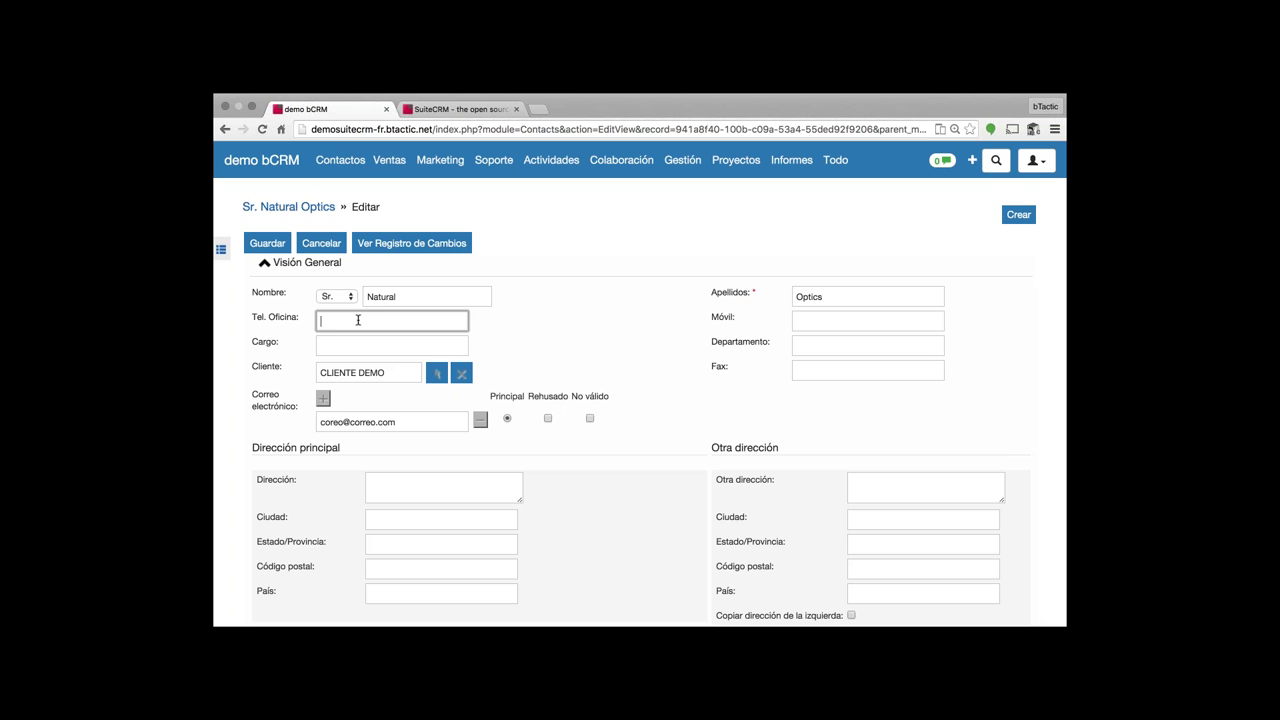
{"action": "left_click", "coordinate": [267, 243]}
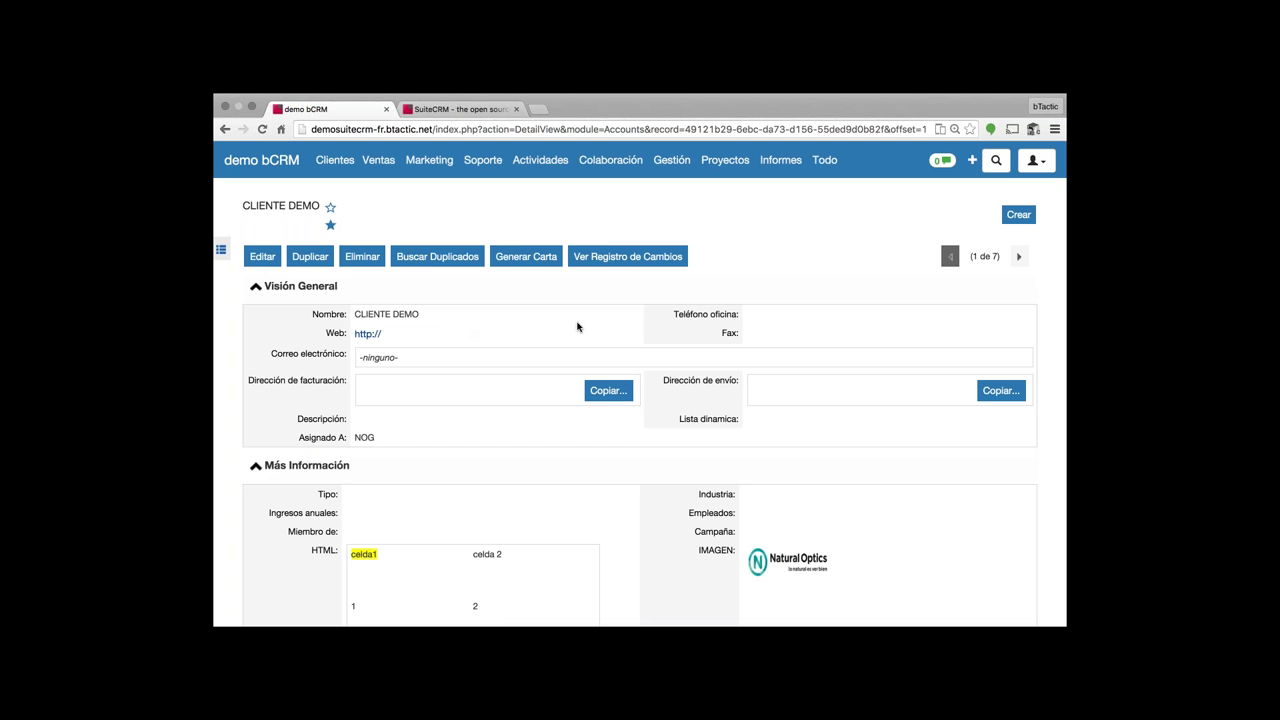
{"action": "scroll", "coordinate": [577, 327], "scroll_direction": "down", "scroll_amount": 2}
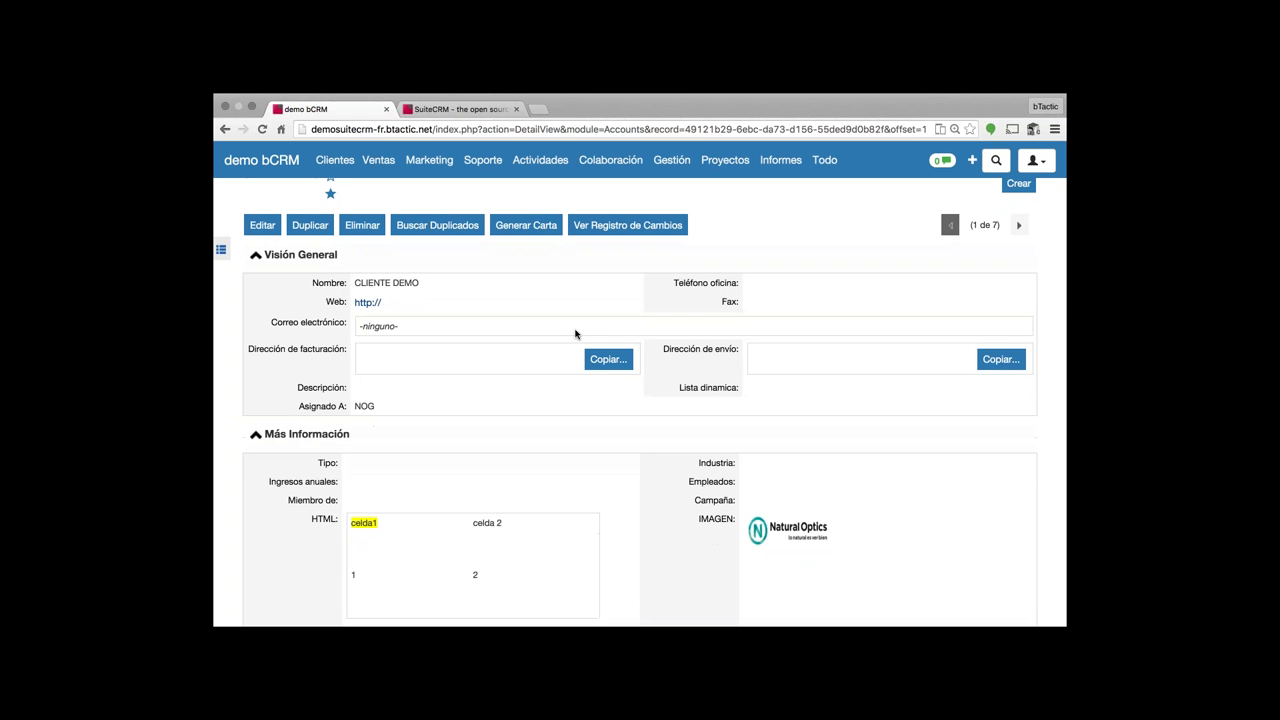
{"action": "scroll", "coordinate": [577, 332], "scroll_direction": "down", "scroll_amount": 5}
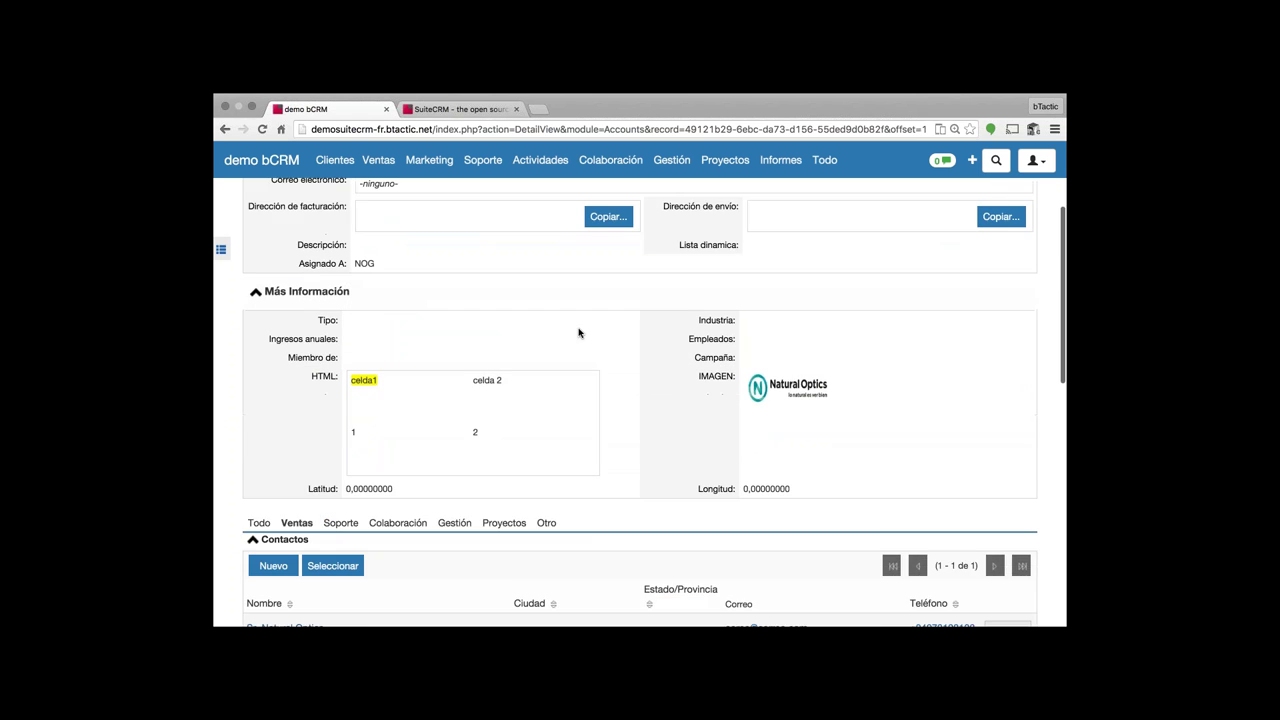
{"action": "scroll", "coordinate": [429, 437], "scroll_direction": "down", "scroll_amount": 5}
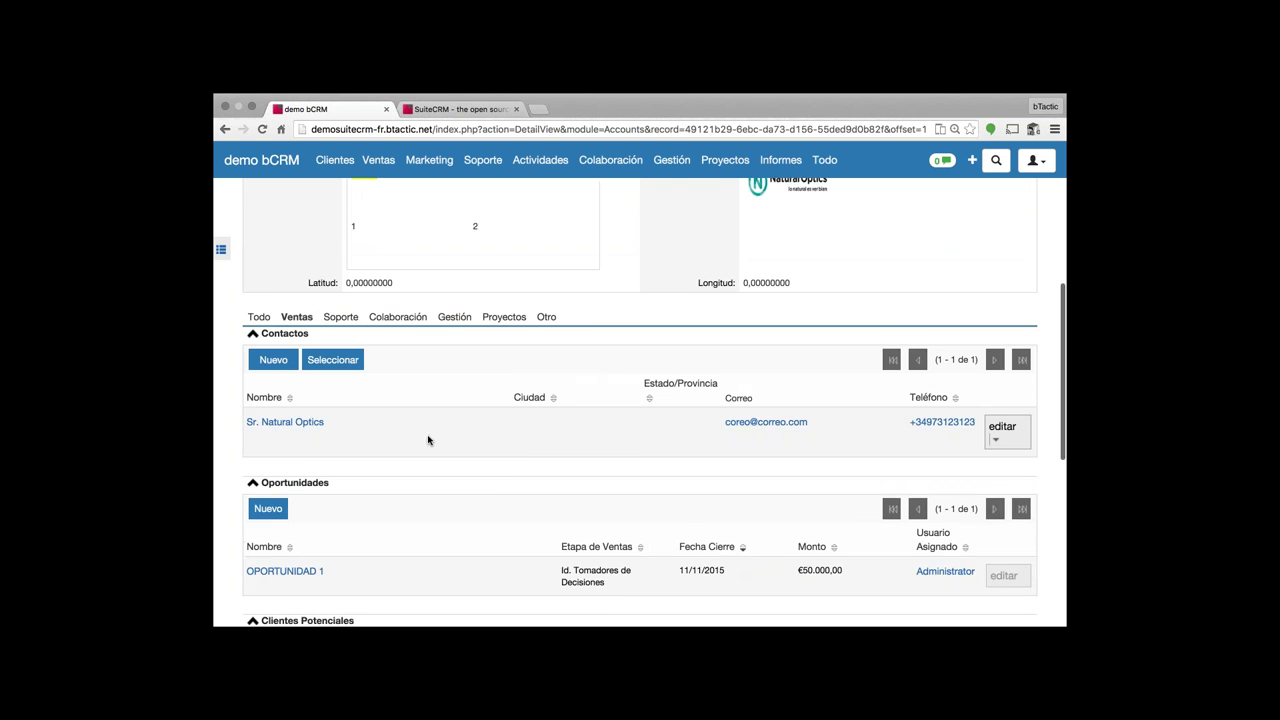
{"action": "scroll", "coordinate": [507, 424], "scroll_direction": "down", "scroll_amount": 1}
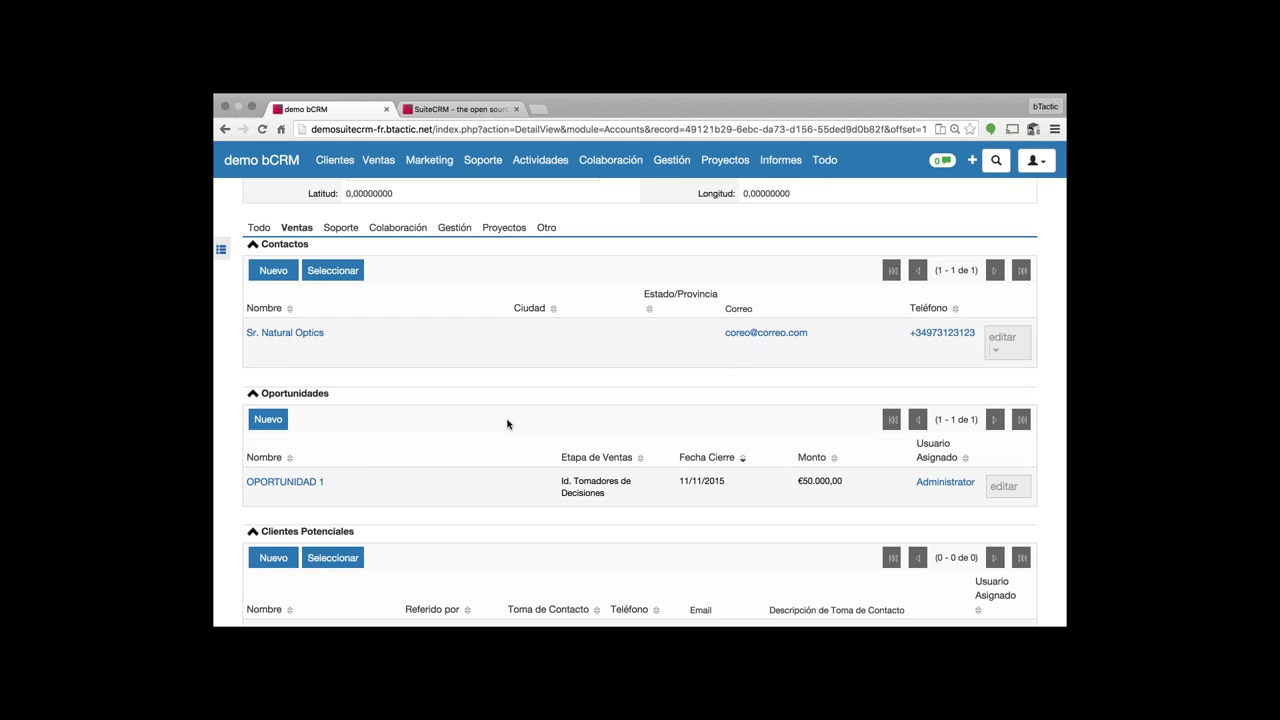
{"action": "scroll", "coordinate": [507, 424], "scroll_direction": "down", "scroll_amount": 2}
{"action": "scroll", "coordinate": [507, 424], "scroll_direction": "down", "scroll_amount": 4}
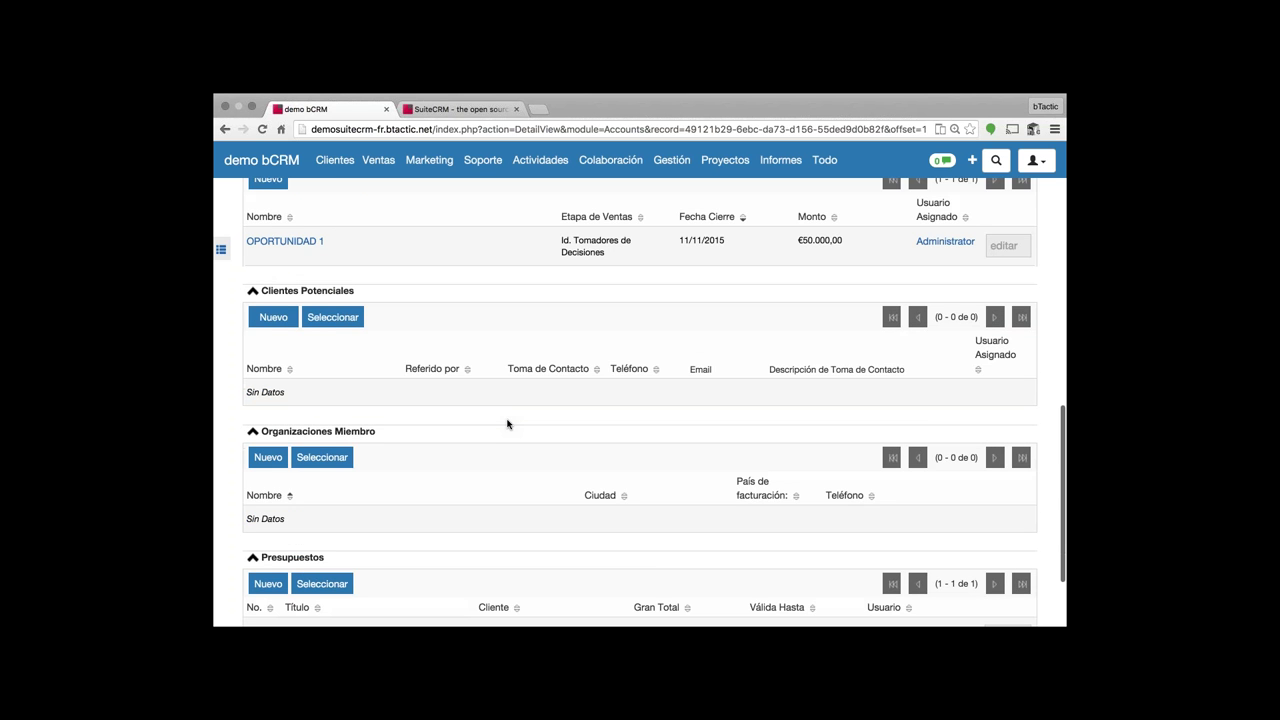
{"action": "scroll", "coordinate": [507, 424], "scroll_direction": "down", "scroll_amount": 3}
{"action": "scroll", "coordinate": [507, 424], "scroll_direction": "down", "scroll_amount": 1}
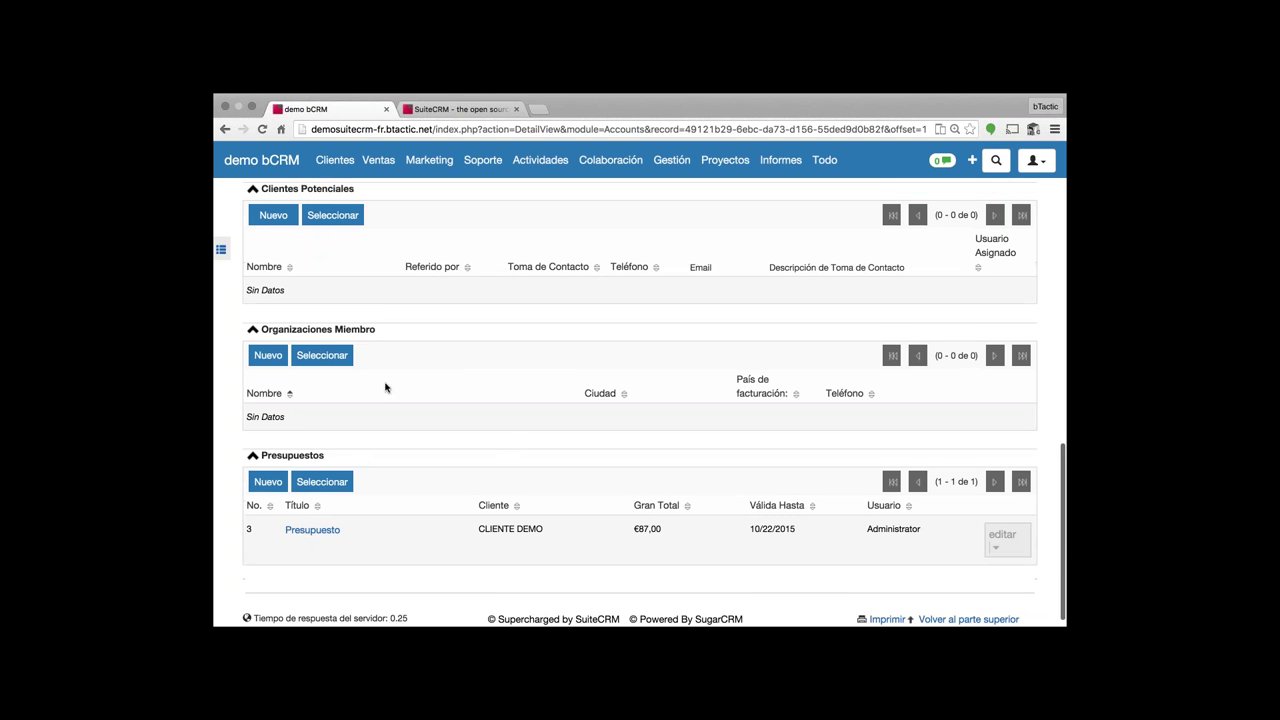
{"action": "mouse_move", "coordinate": [429, 160]}
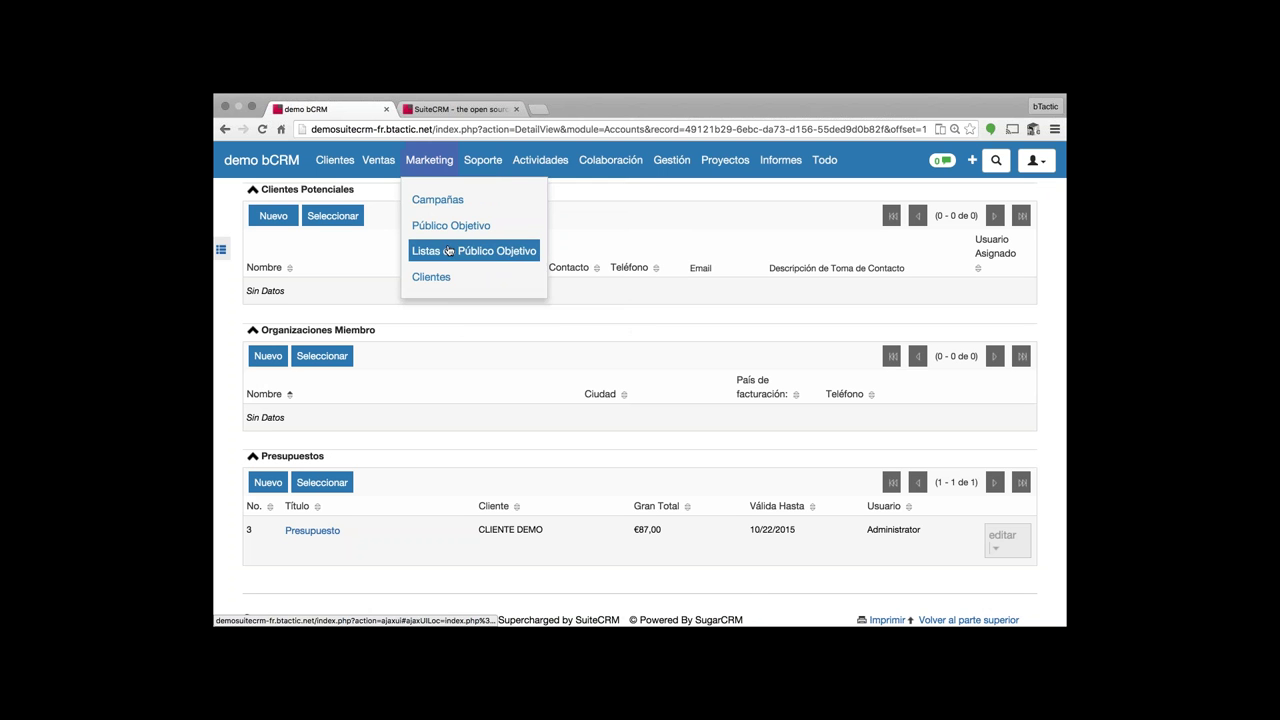
- Open the prueba target list and scroll through its details
{"action": "left_click", "coordinate": [450, 251]}
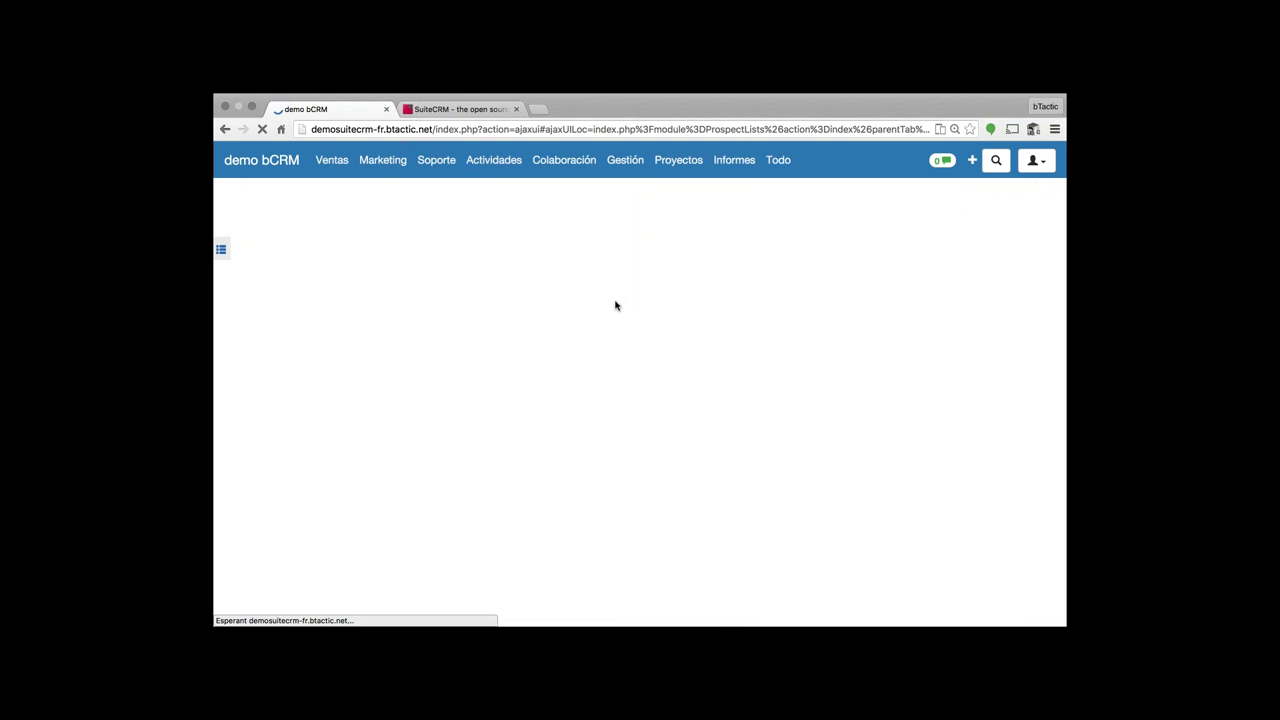
{"action": "left_click", "coordinate": [510, 326]}
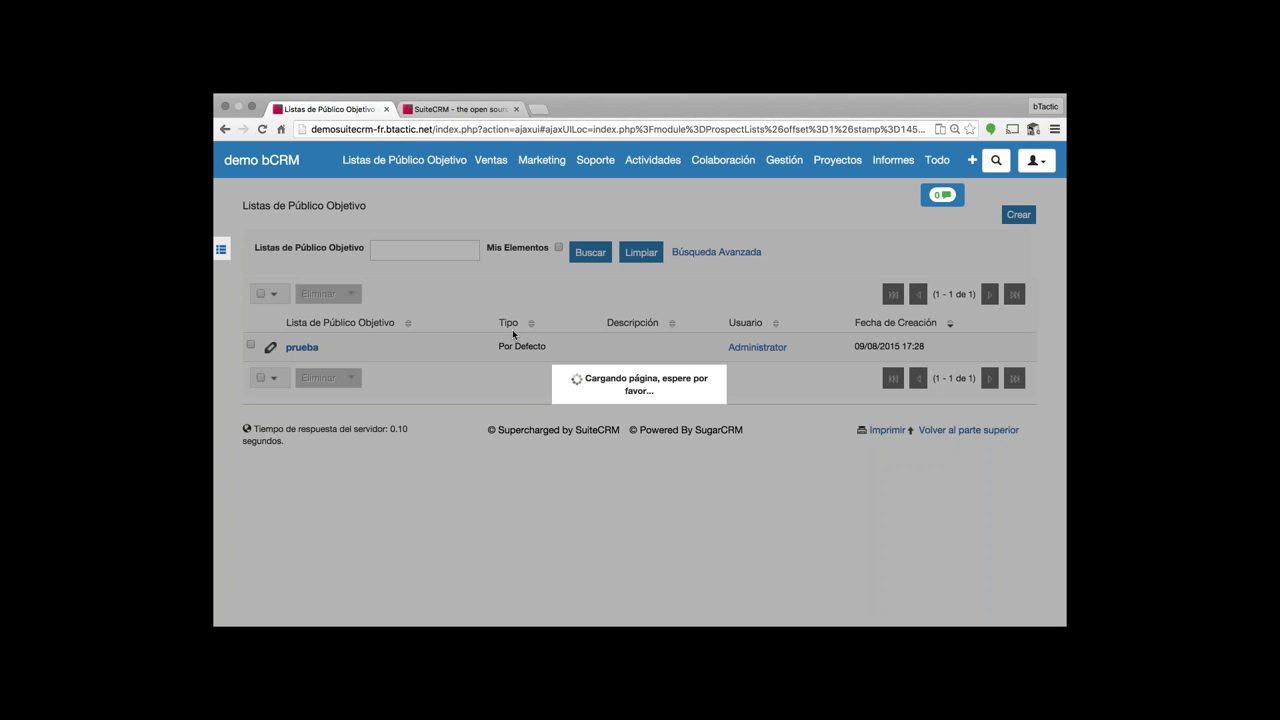
{"action": "scroll", "coordinate": [468, 343], "scroll_direction": "down", "scroll_amount": 1}
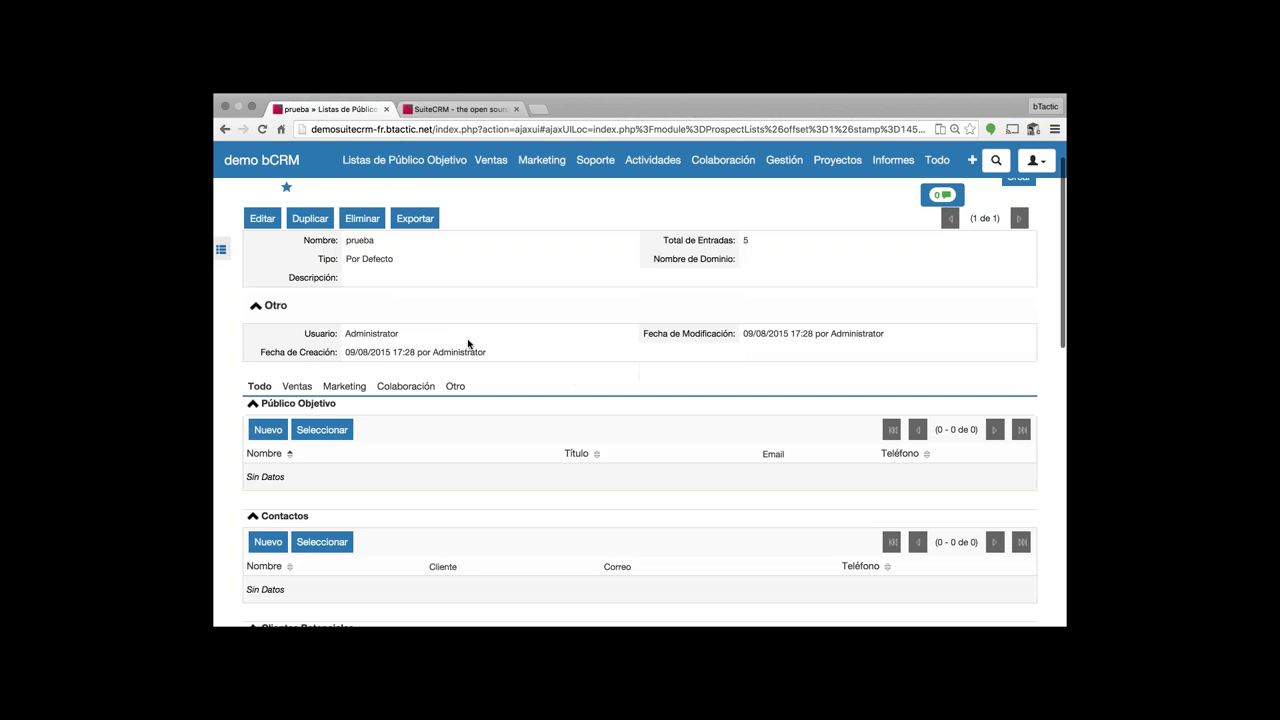
{"action": "scroll", "coordinate": [468, 343], "scroll_direction": "down", "scroll_amount": 3}
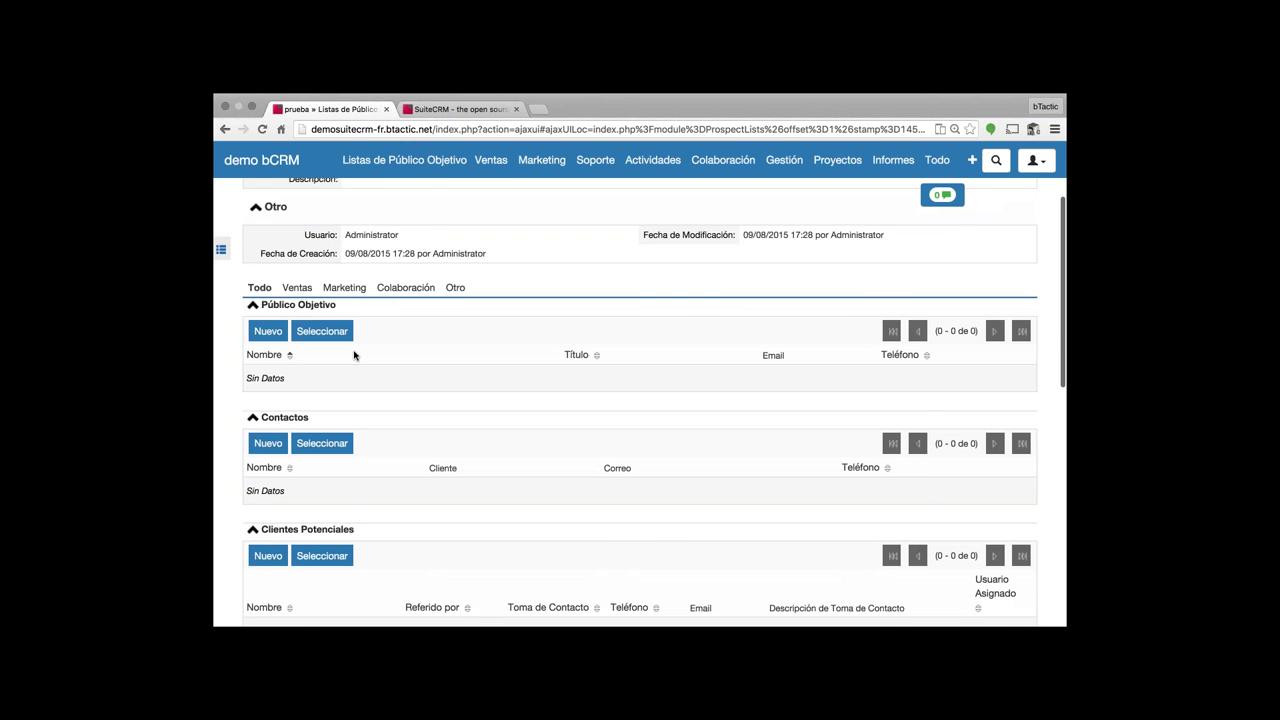
{"action": "scroll", "coordinate": [354, 355], "scroll_direction": "down", "scroll_amount": 3}
{"action": "scroll", "coordinate": [385, 412], "scroll_direction": "down", "scroll_amount": 4}
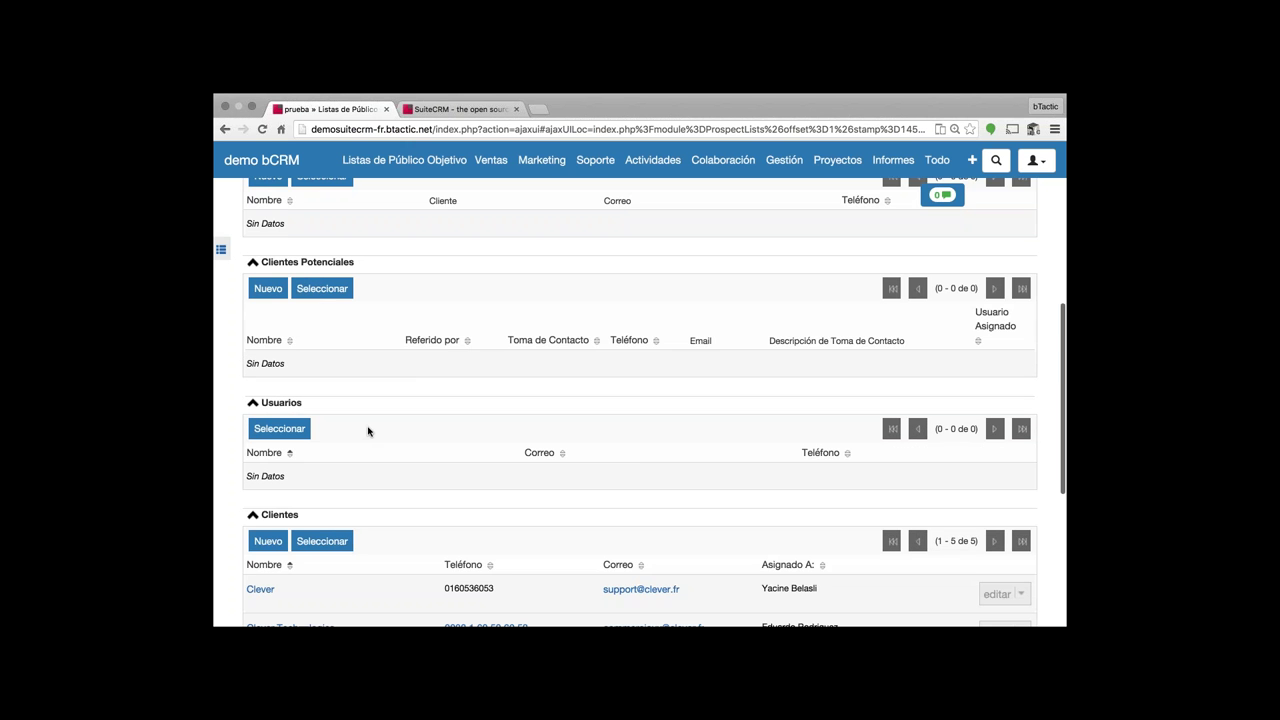
{"action": "scroll", "coordinate": [390, 418], "scroll_direction": "down", "scroll_amount": 4}
{"action": "scroll", "coordinate": [390, 418], "scroll_direction": "down", "scroll_amount": 4}
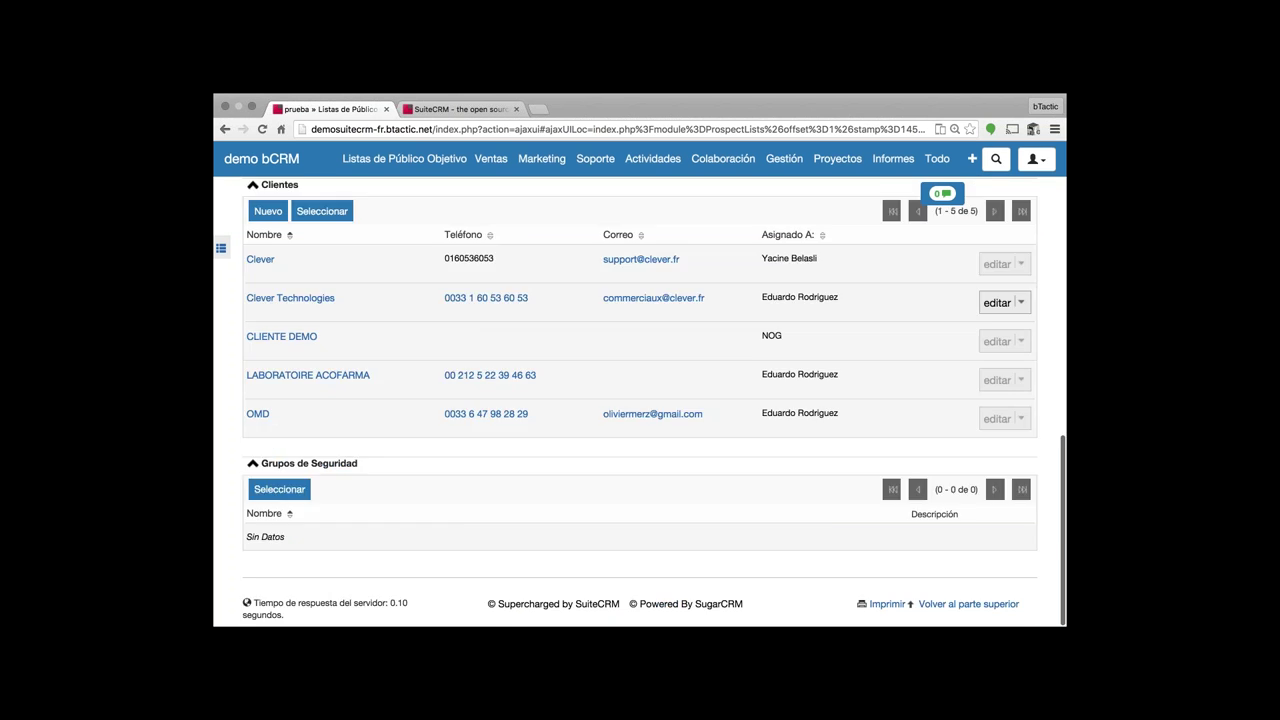
- Go to the Campañas list from the Marketing menu
{"action": "scroll", "coordinate": [470, 460], "scroll_direction": "up", "scroll_amount": 2}
{"action": "scroll", "coordinate": [490, 475], "scroll_direction": "up", "scroll_amount": 15}
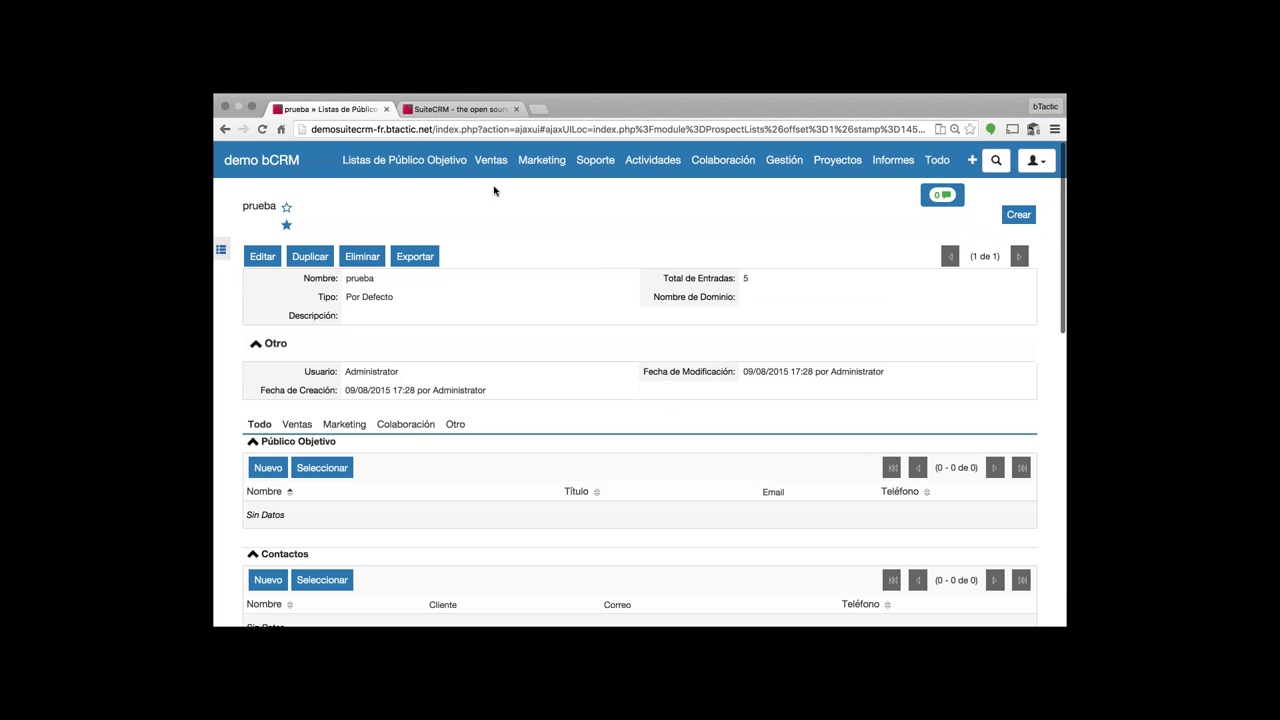
{"action": "mouse_move", "coordinate": [541, 165]}
{"action": "left_click", "coordinate": [550, 199]}
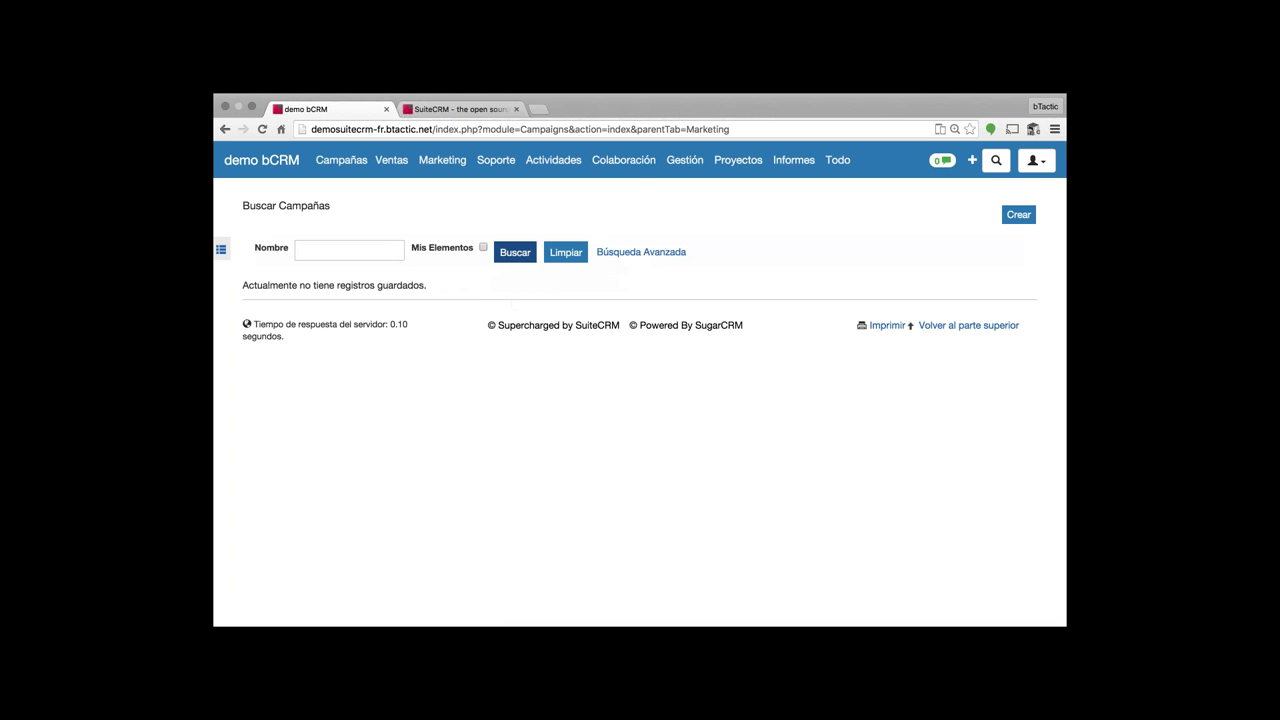
{"action": "mouse_move", "coordinate": [482, 168]}
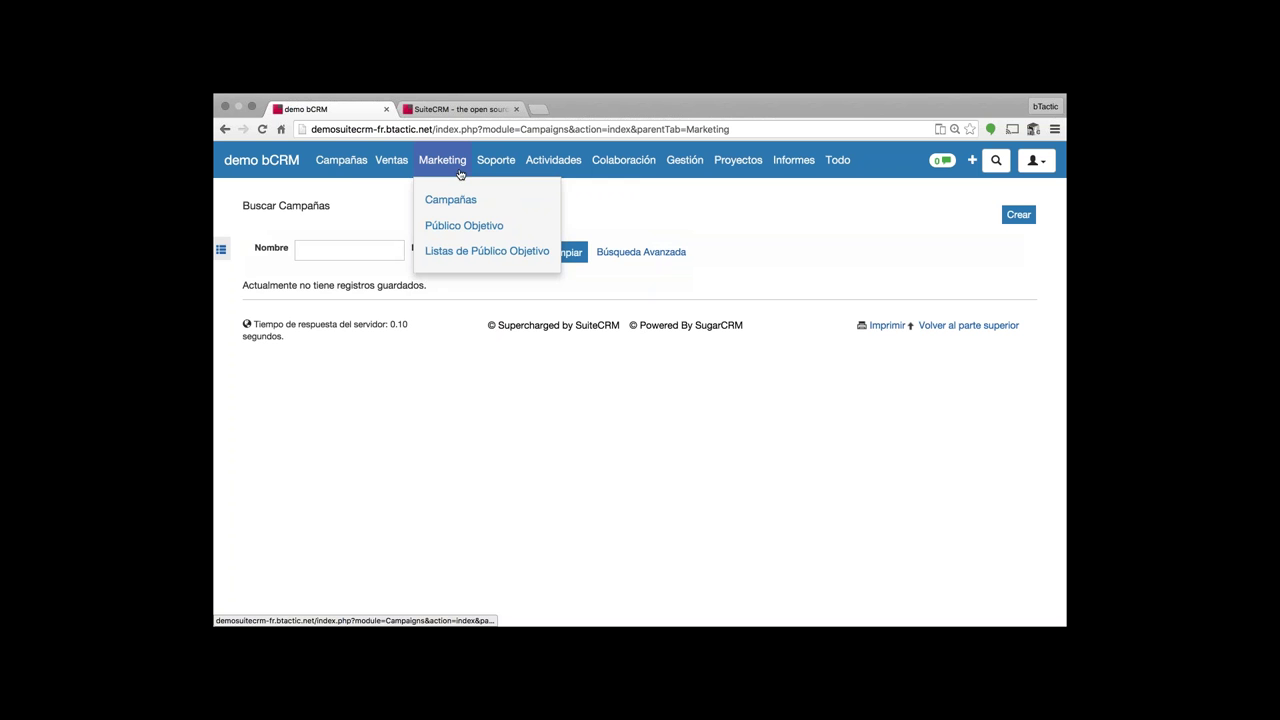
{"action": "mouse_move", "coordinate": [341, 165]}
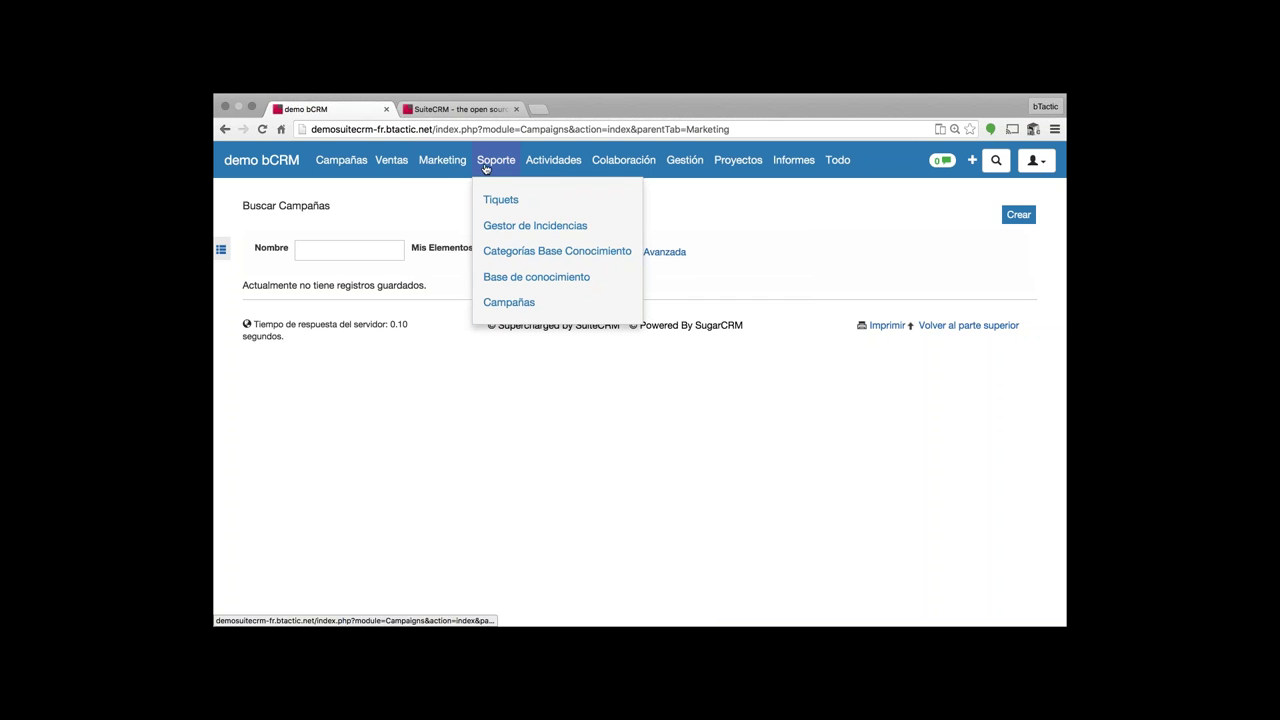
- Open the ipad ticket for editing and view the suggested knowledge-base article
{"action": "left_click", "coordinate": [507, 201]}
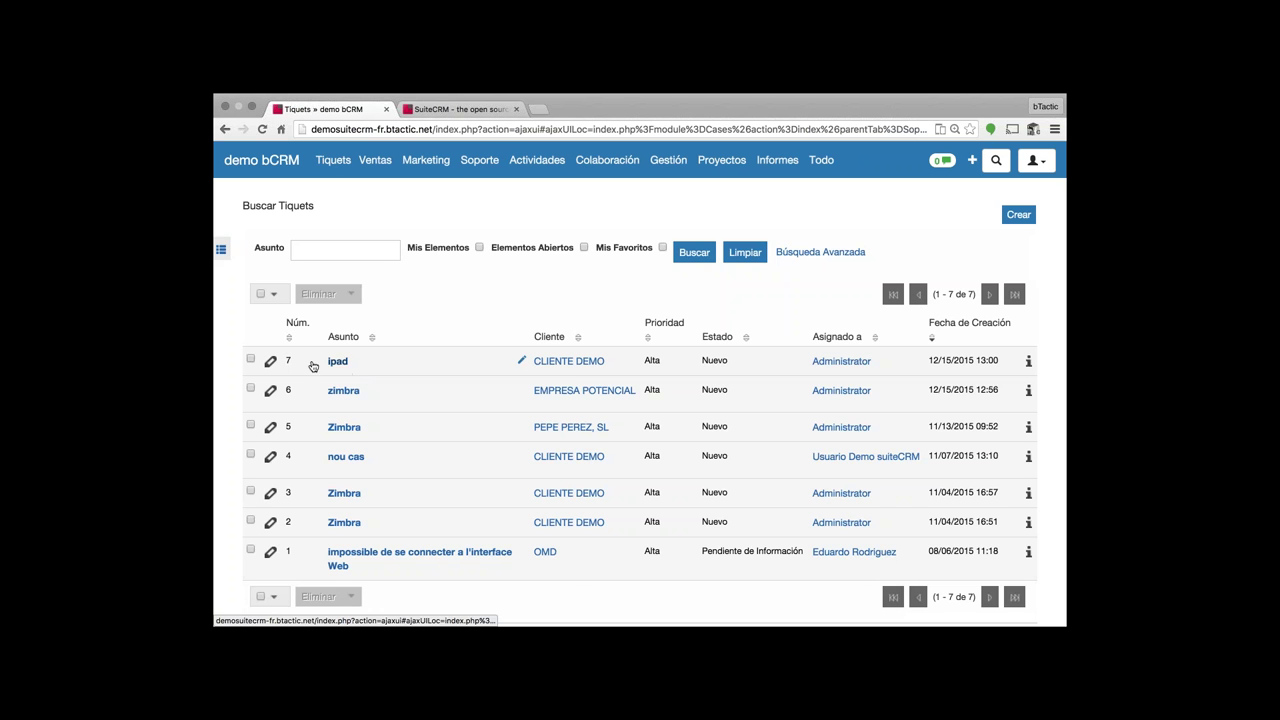
{"action": "left_click", "coordinate": [271, 363]}
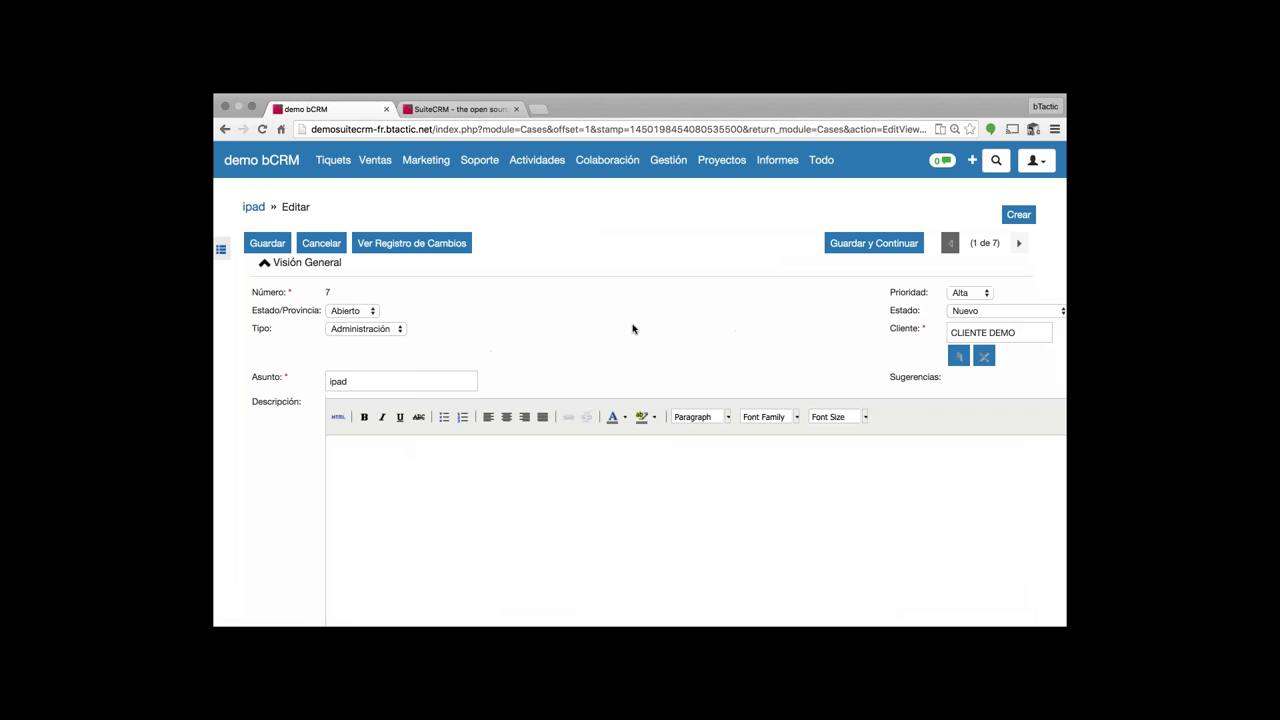
{"action": "double_click", "coordinate": [414, 381]}
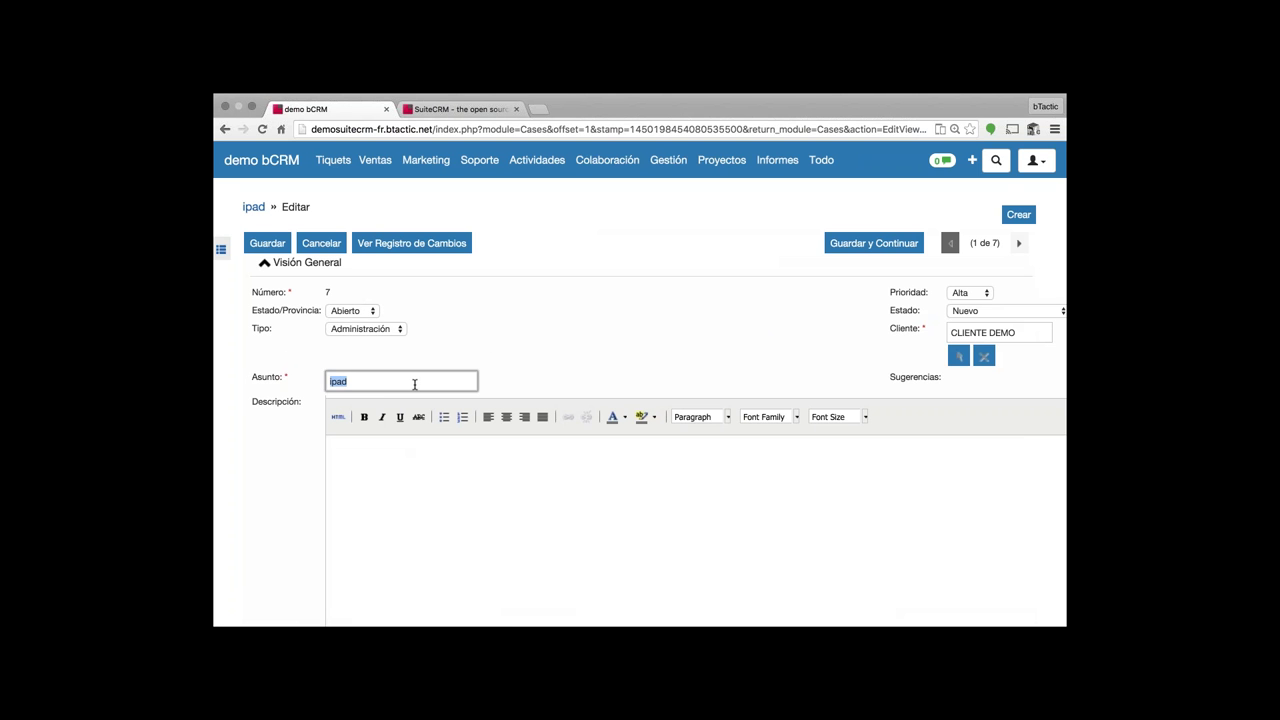
{"action": "left_click", "coordinate": [414, 384]}
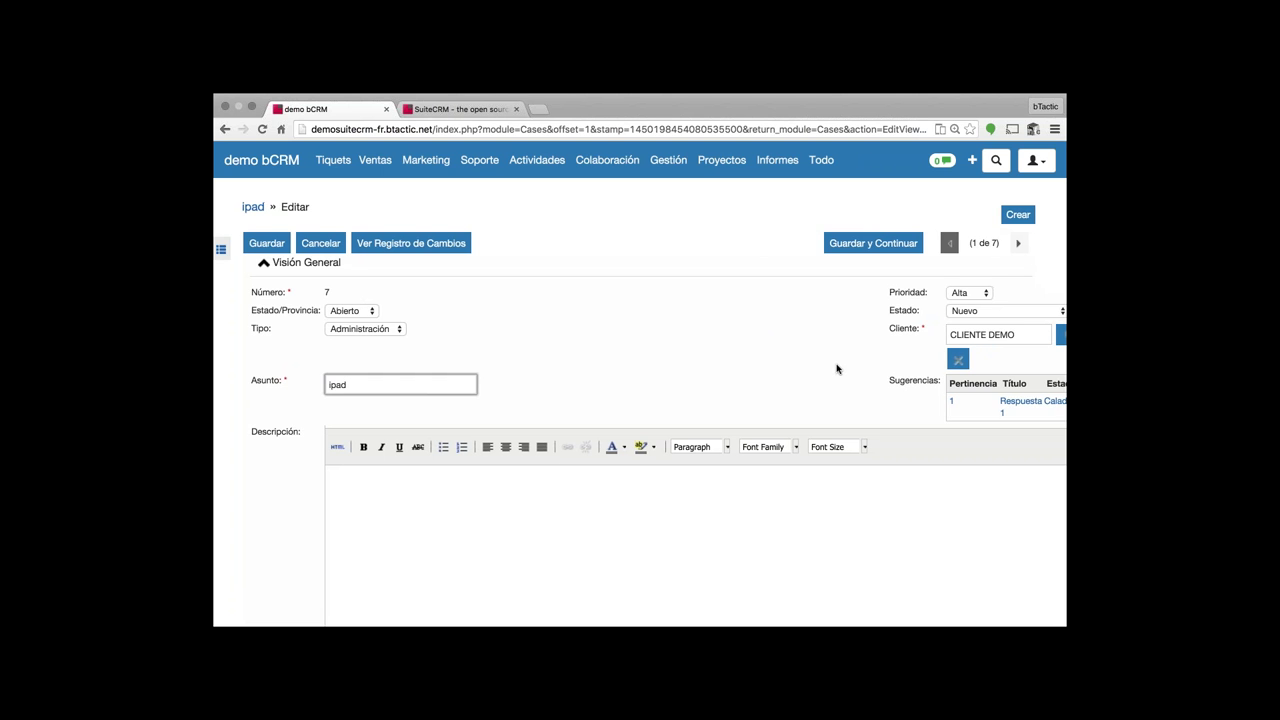
{"action": "scroll", "coordinate": [837, 369], "scroll_direction": "right", "scroll_amount": 1}
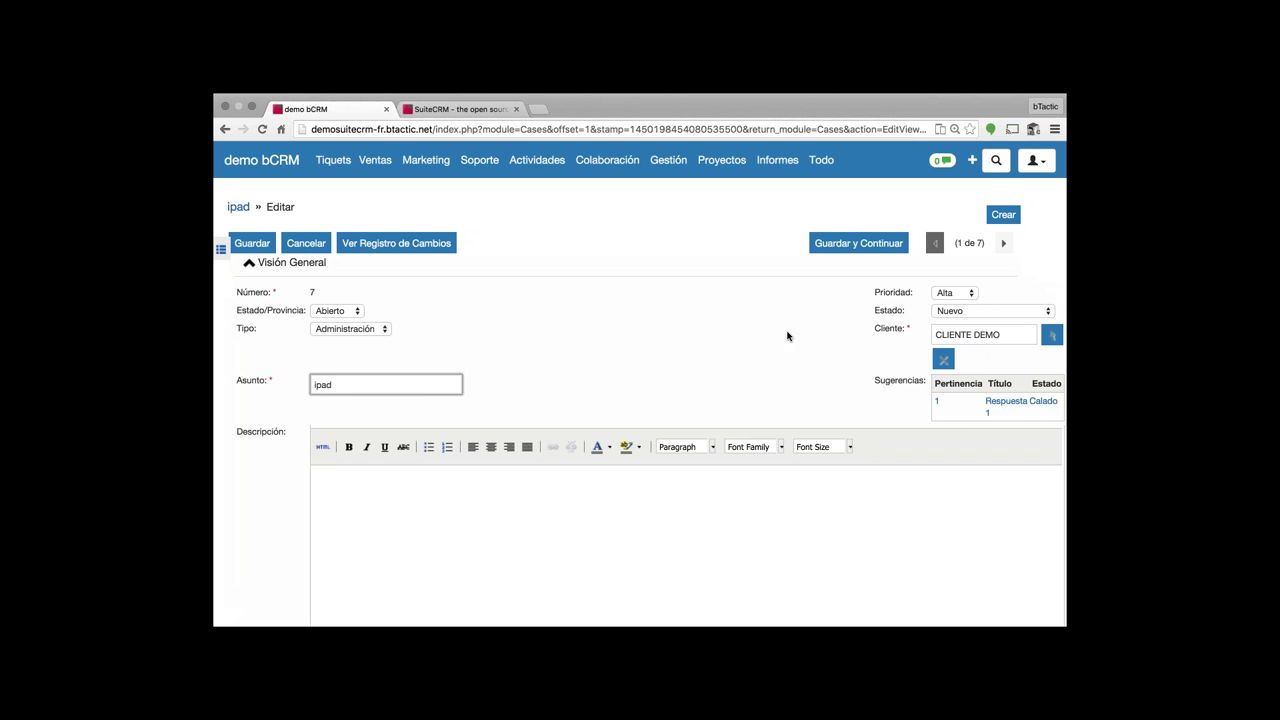
{"action": "left_click", "coordinate": [975, 408]}
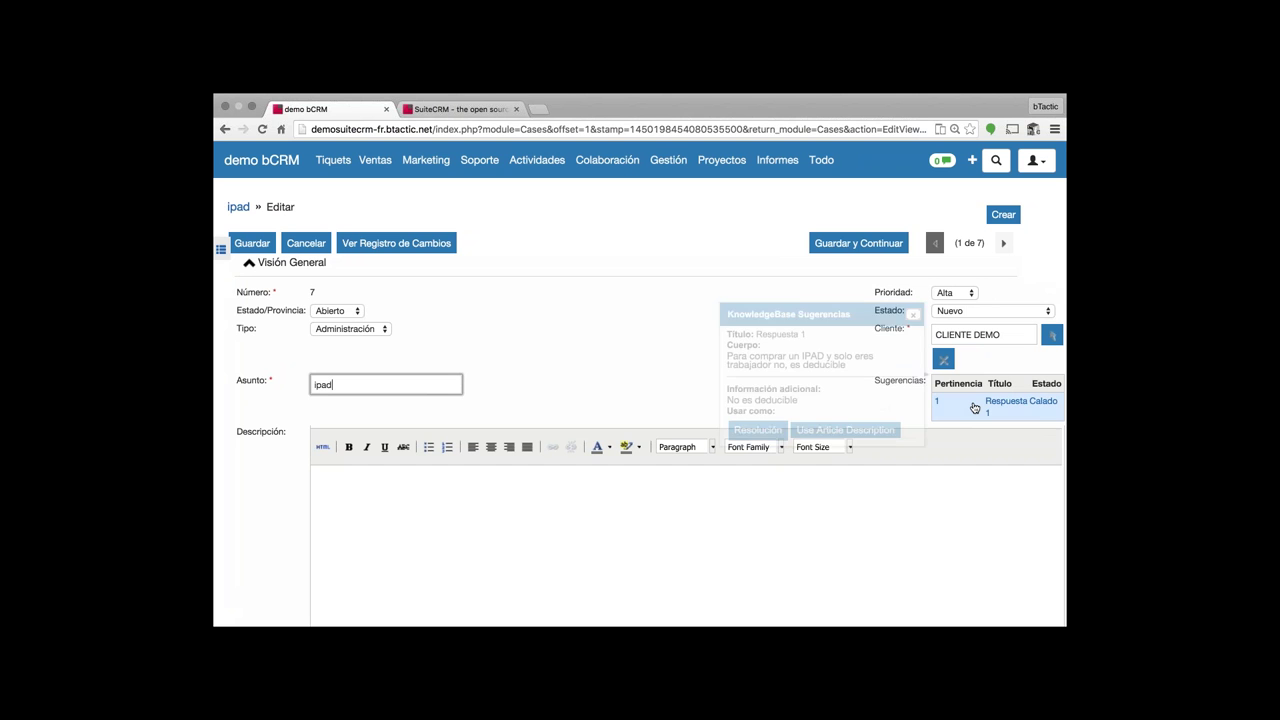
- Change the subject to zimbra and fill update text and resolution from the Zimbra article
{"action": "double_click", "coordinate": [389, 381]}
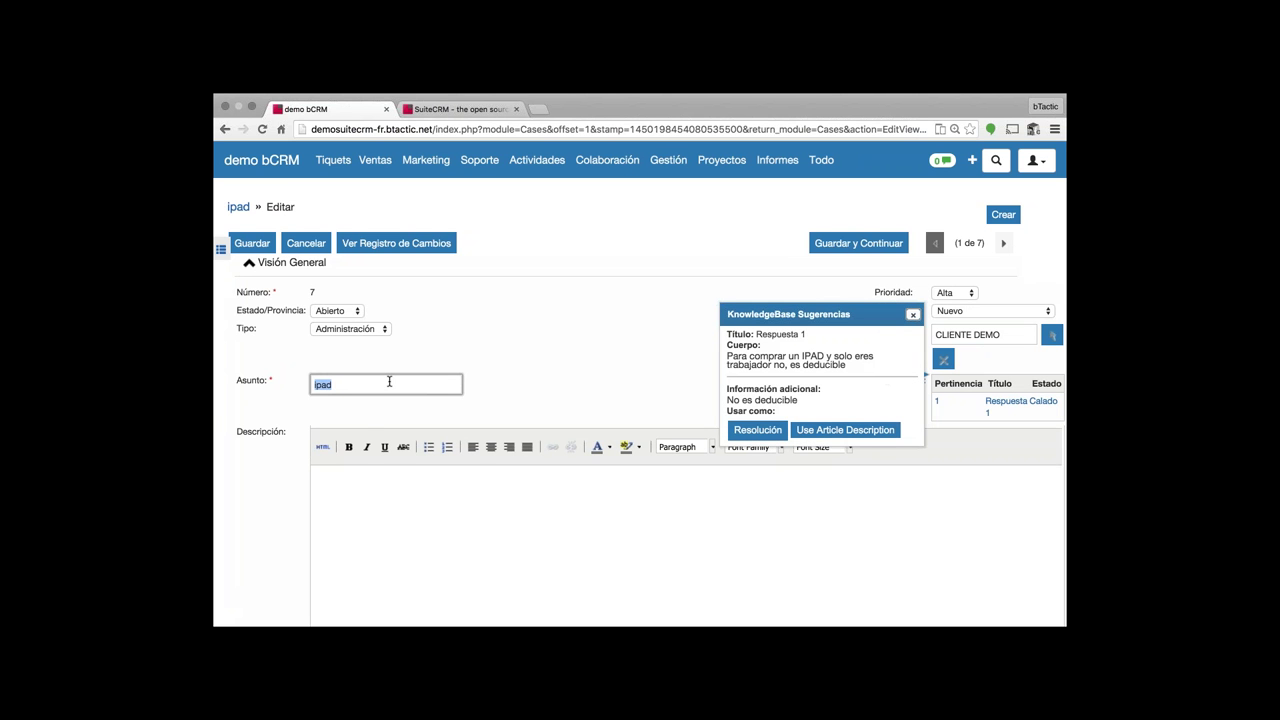
{"action": "type", "text": "zimbra"}
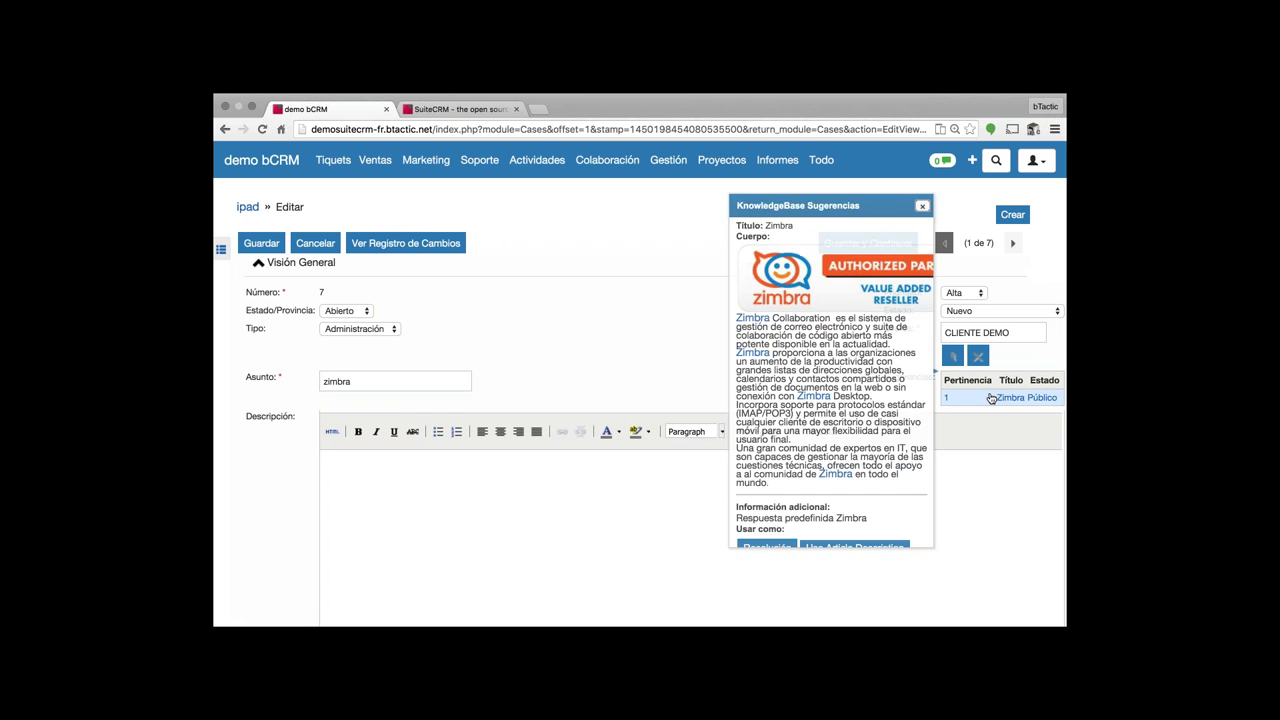
{"action": "scroll", "coordinate": [860, 420], "scroll_direction": "down", "scroll_amount": 1}
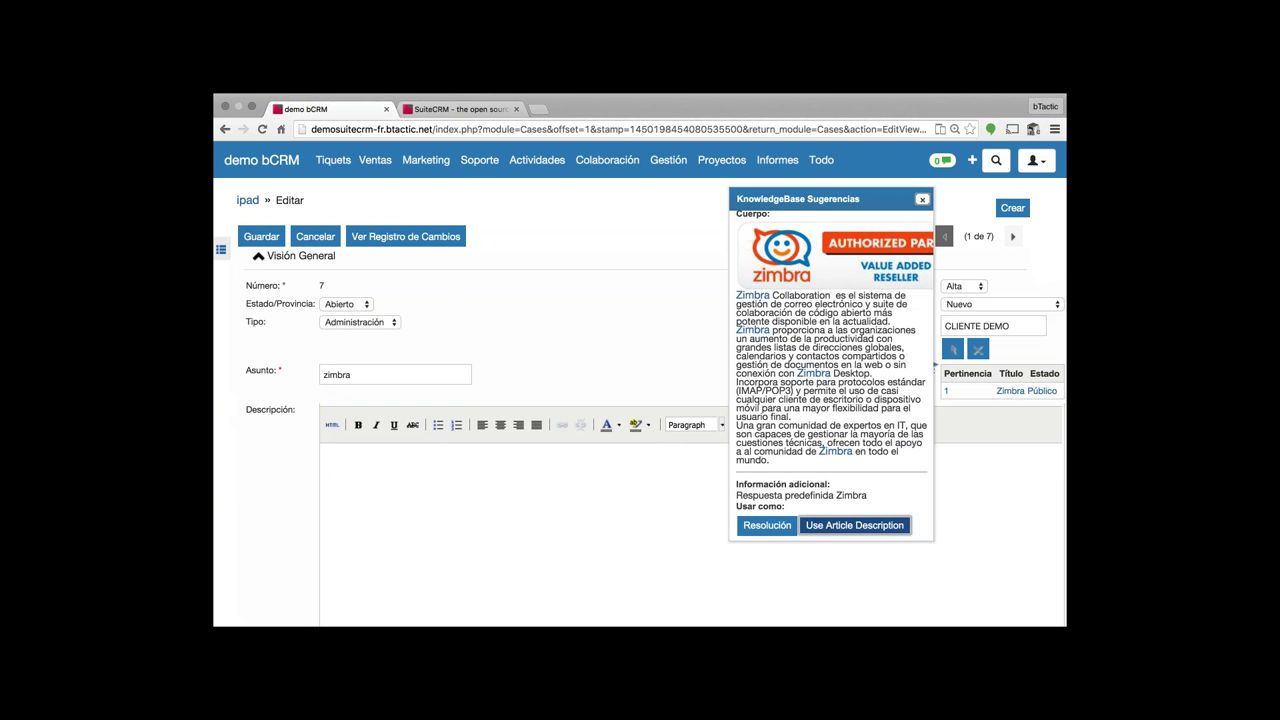
{"action": "left_click", "coordinate": [854, 525]}
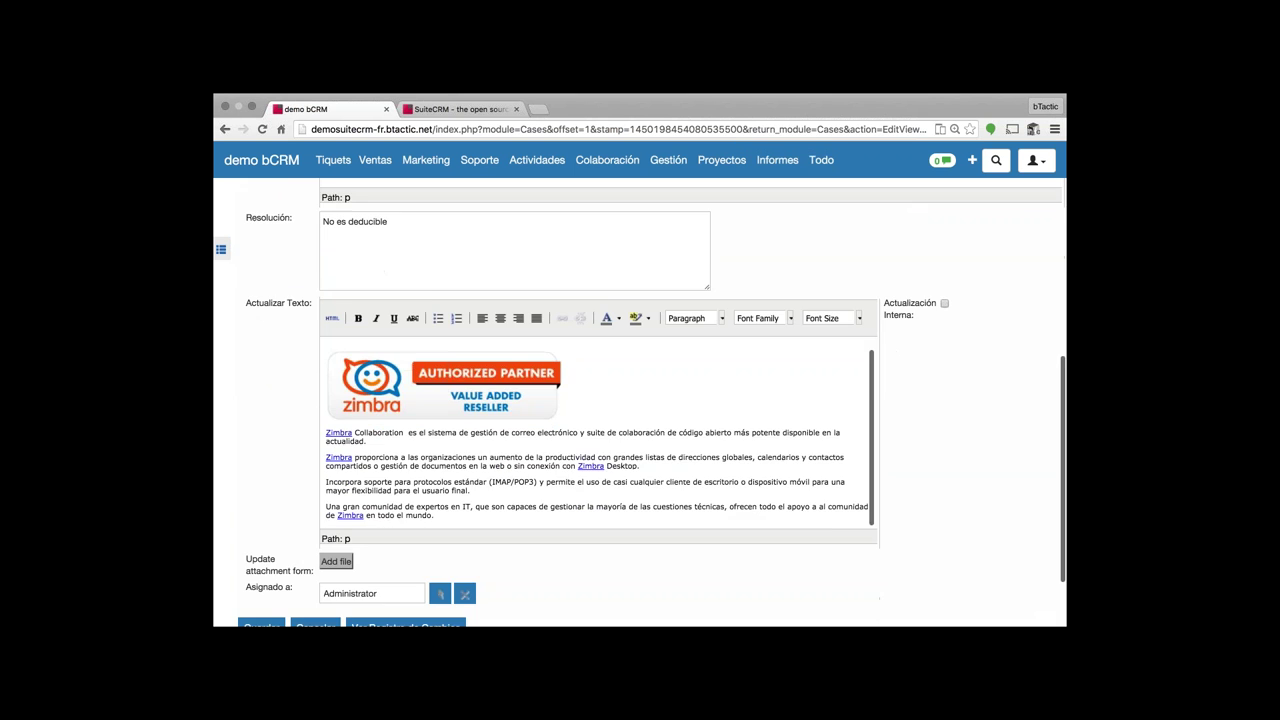
{"action": "scroll", "coordinate": [240, 425], "scroll_direction": "up", "scroll_amount": 5}
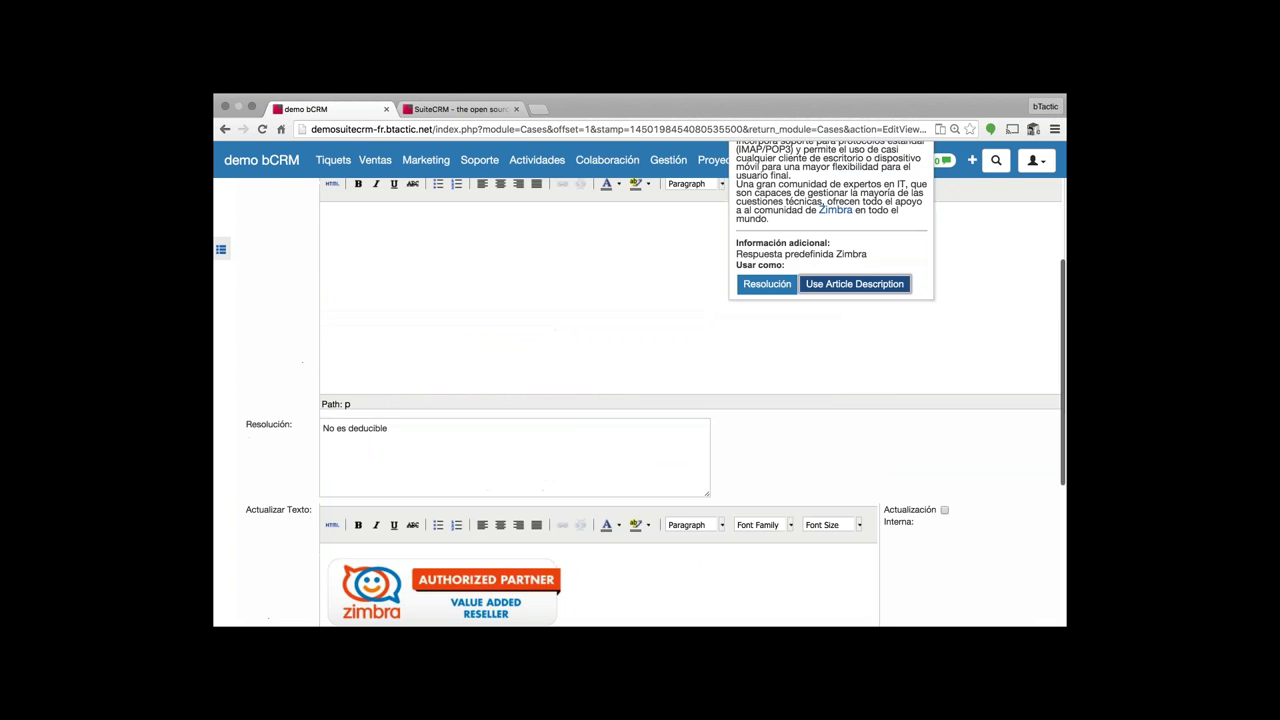
{"action": "scroll", "coordinate": [690, 400], "scroll_direction": "up", "scroll_amount": 4}
{"action": "left_click", "coordinate": [766, 472]}
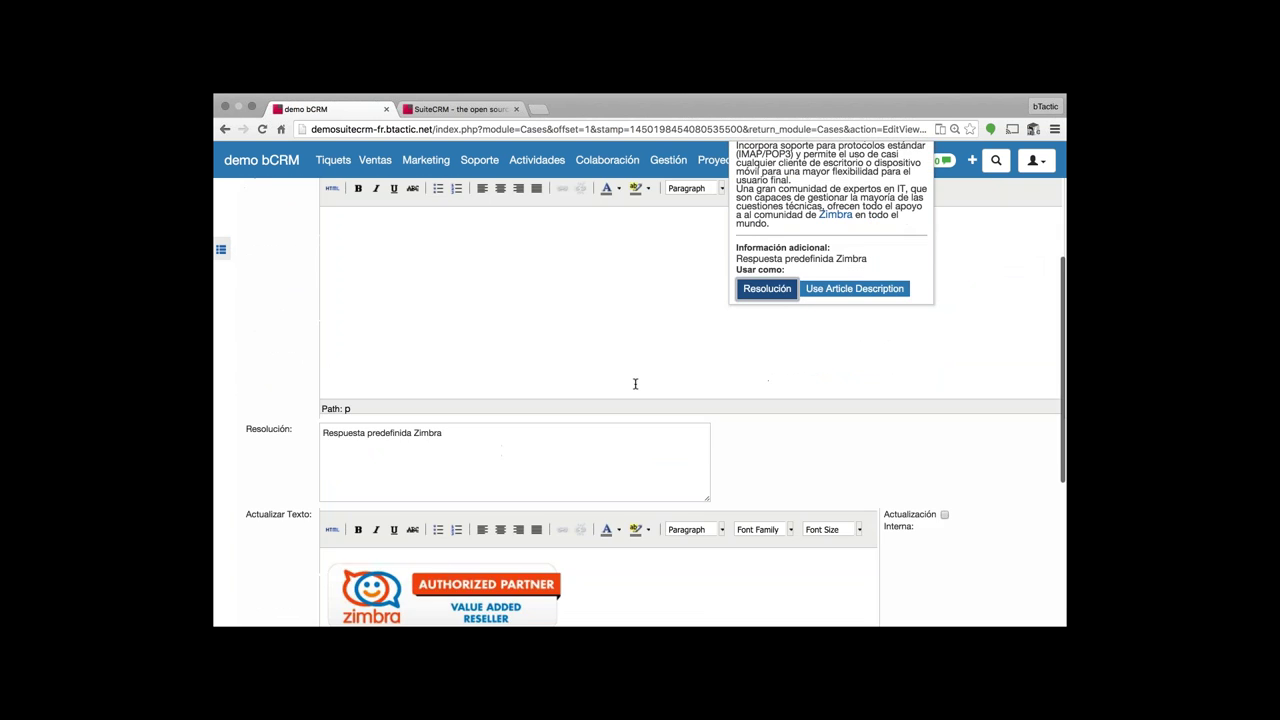
{"action": "scroll", "coordinate": [635, 384], "scroll_direction": "up", "scroll_amount": 5}
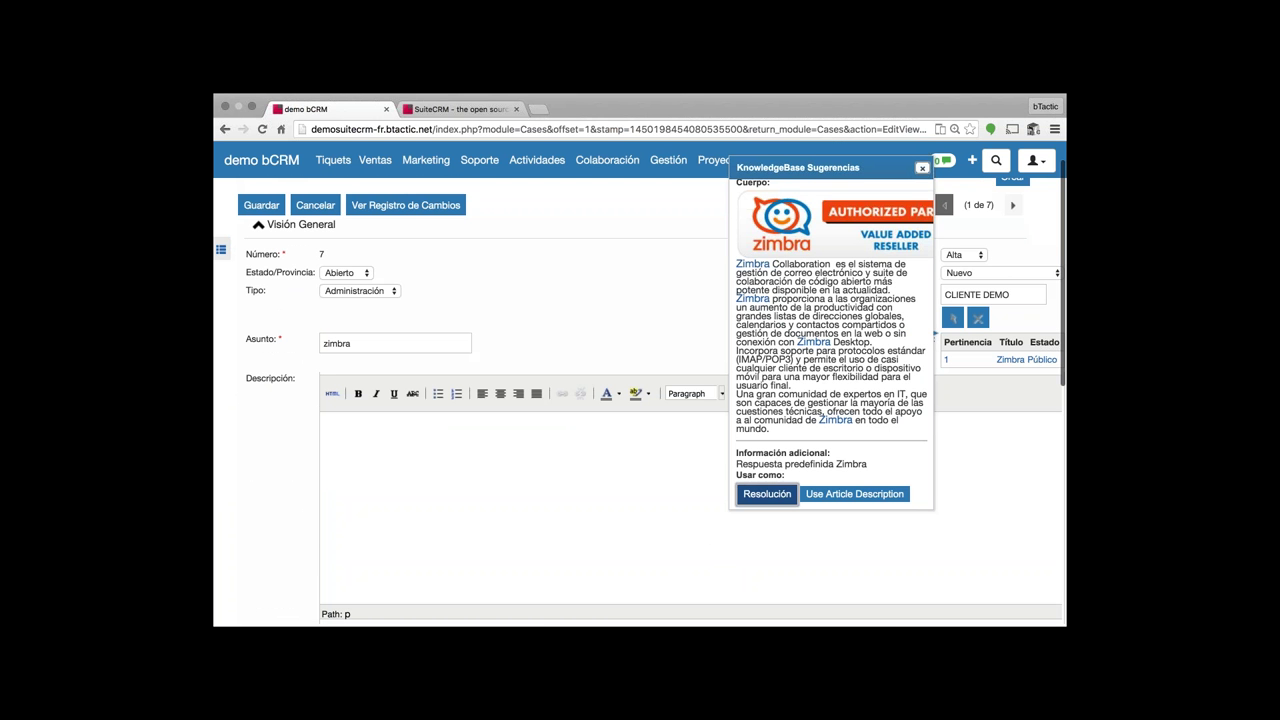
{"action": "scroll", "coordinate": [670, 348], "scroll_direction": "up", "scroll_amount": 1}
{"action": "left_click", "coordinate": [670, 348]}
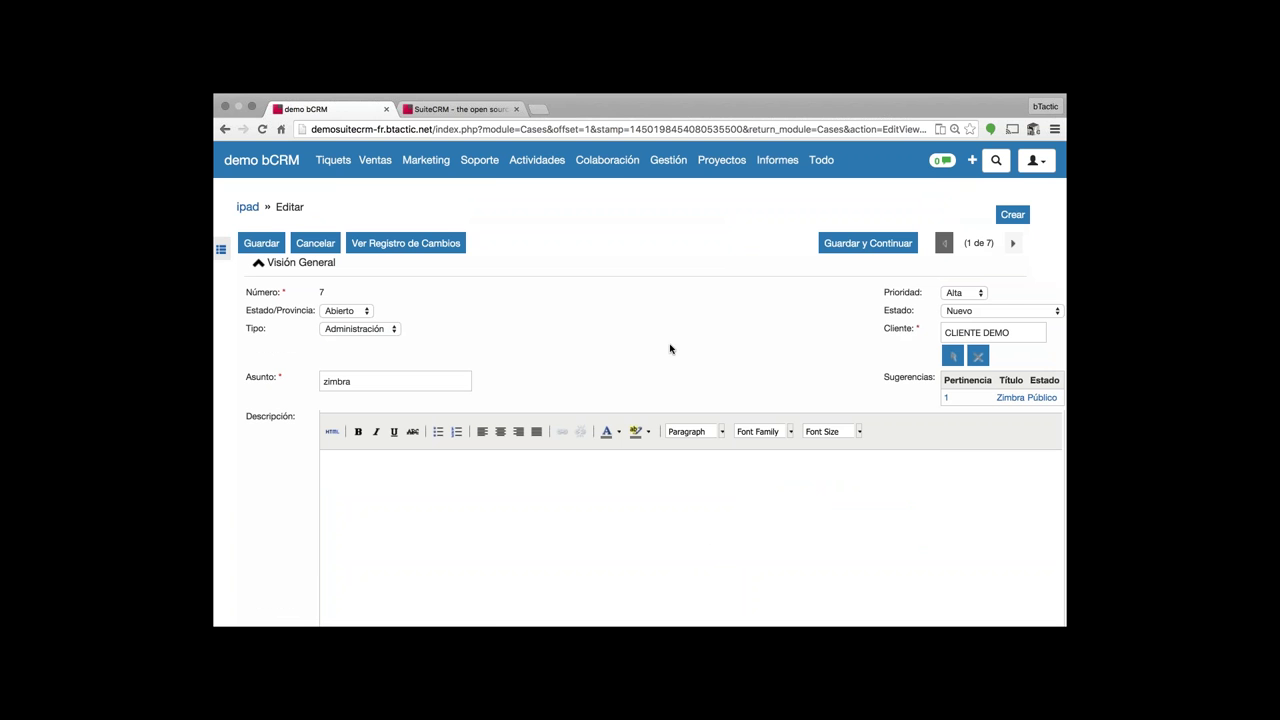
{"action": "mouse_move", "coordinate": [496, 170]}
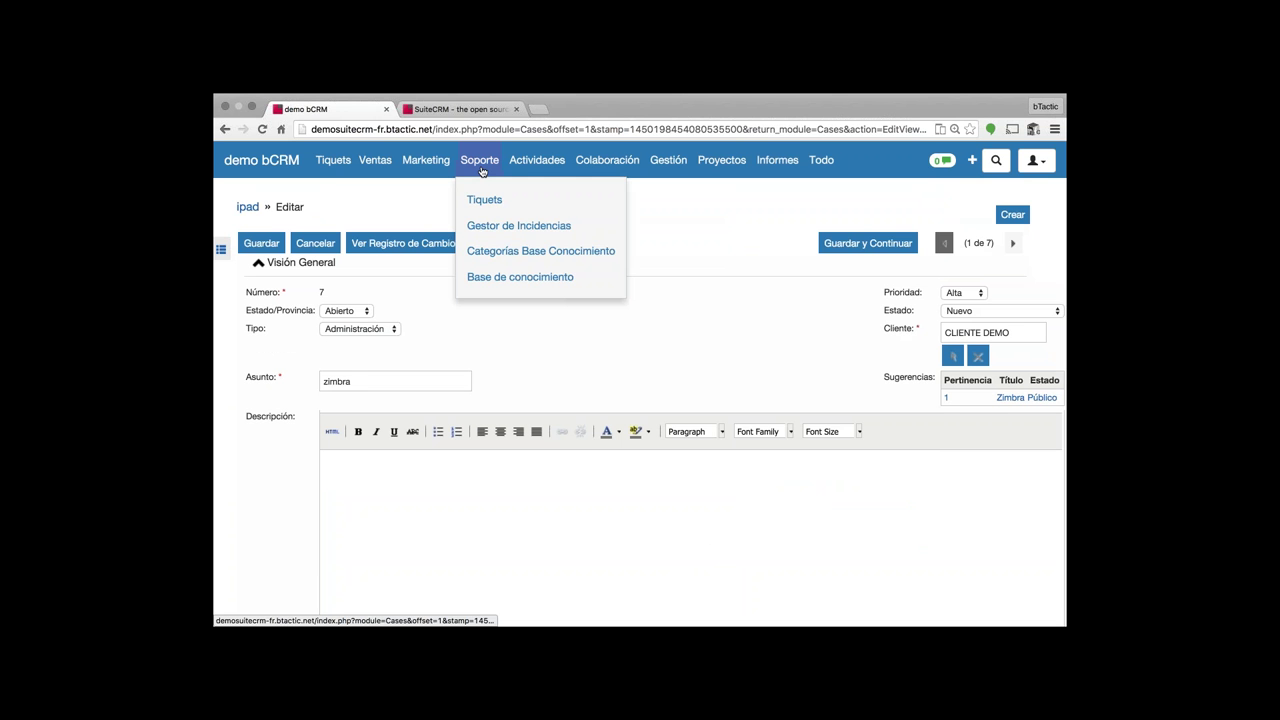
- Discard the ticket edit for Base de conocimiento and open, then close, Respuesta 1's inline name editor
{"action": "left_click", "coordinate": [501, 282]}
{"action": "left_click", "coordinate": [690, 293]}
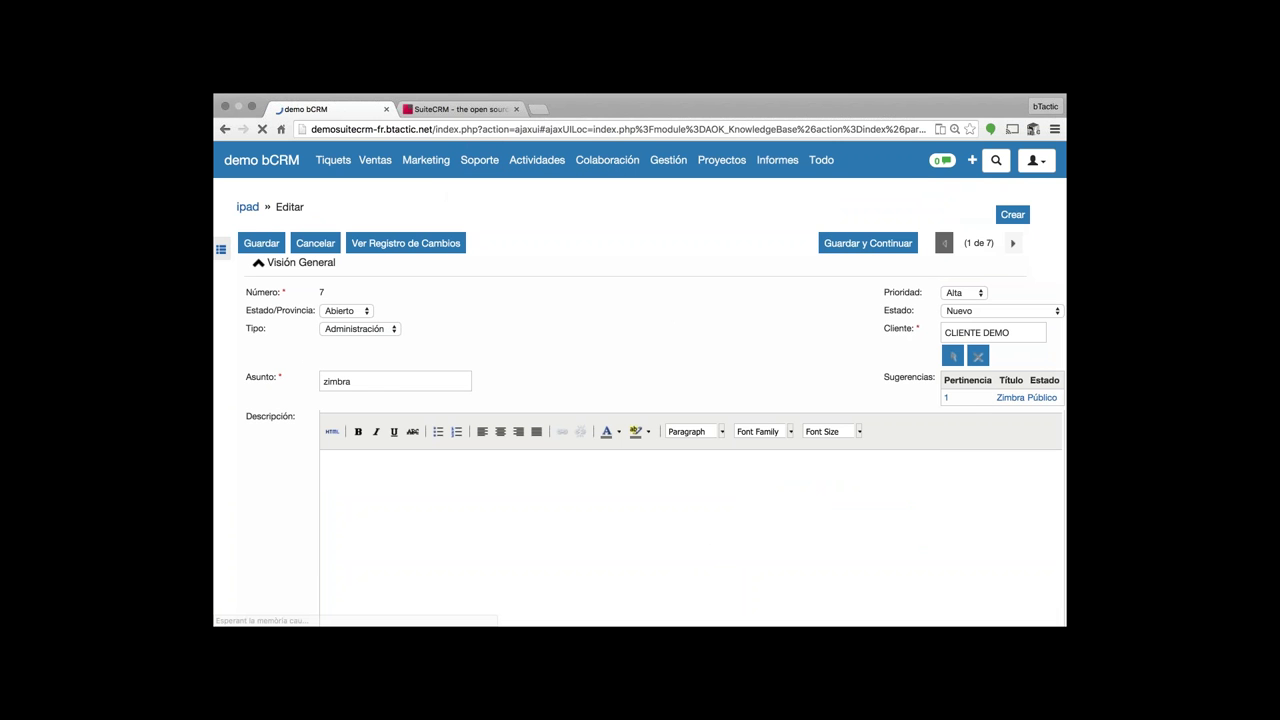
{"action": "left_click_drag", "start_coordinate": [428, 350], "coordinate": [378, 348]}
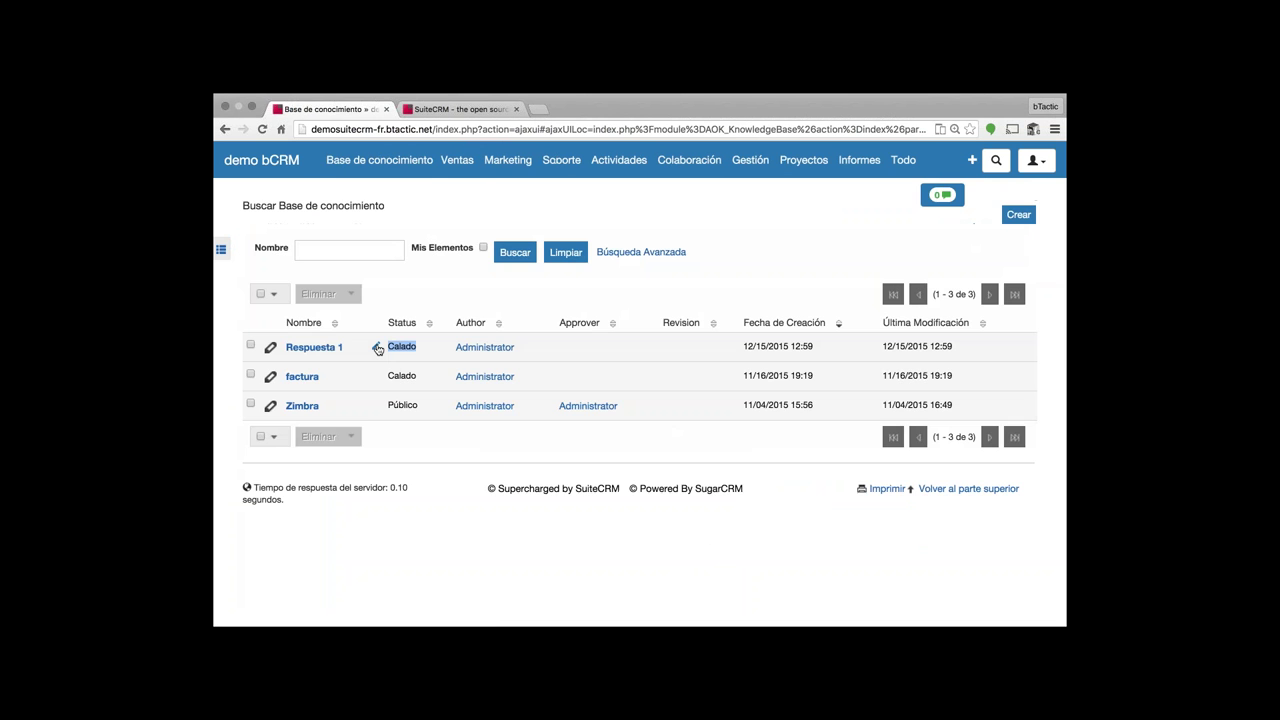
{"action": "left_click", "coordinate": [378, 348]}
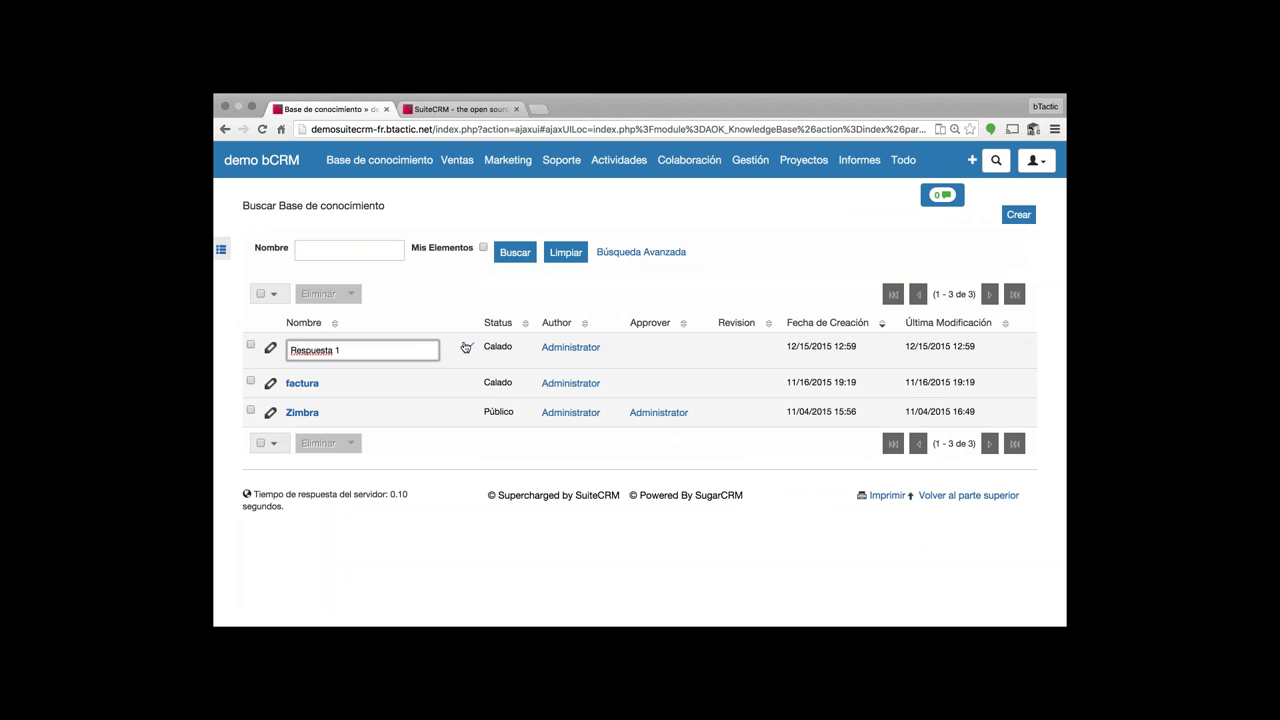
{"action": "left_click", "coordinate": [470, 347]}
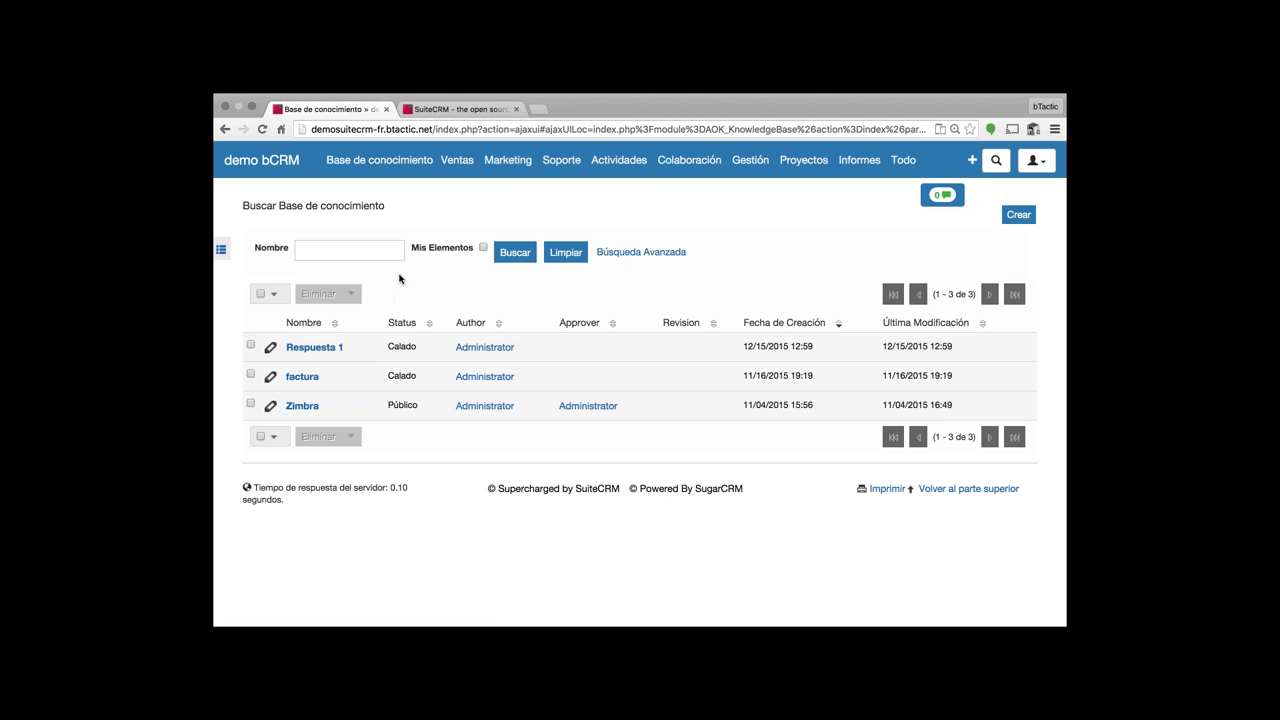
{"action": "mouse_move", "coordinate": [561, 163]}
{"action": "mouse_move", "coordinate": [615, 165]}
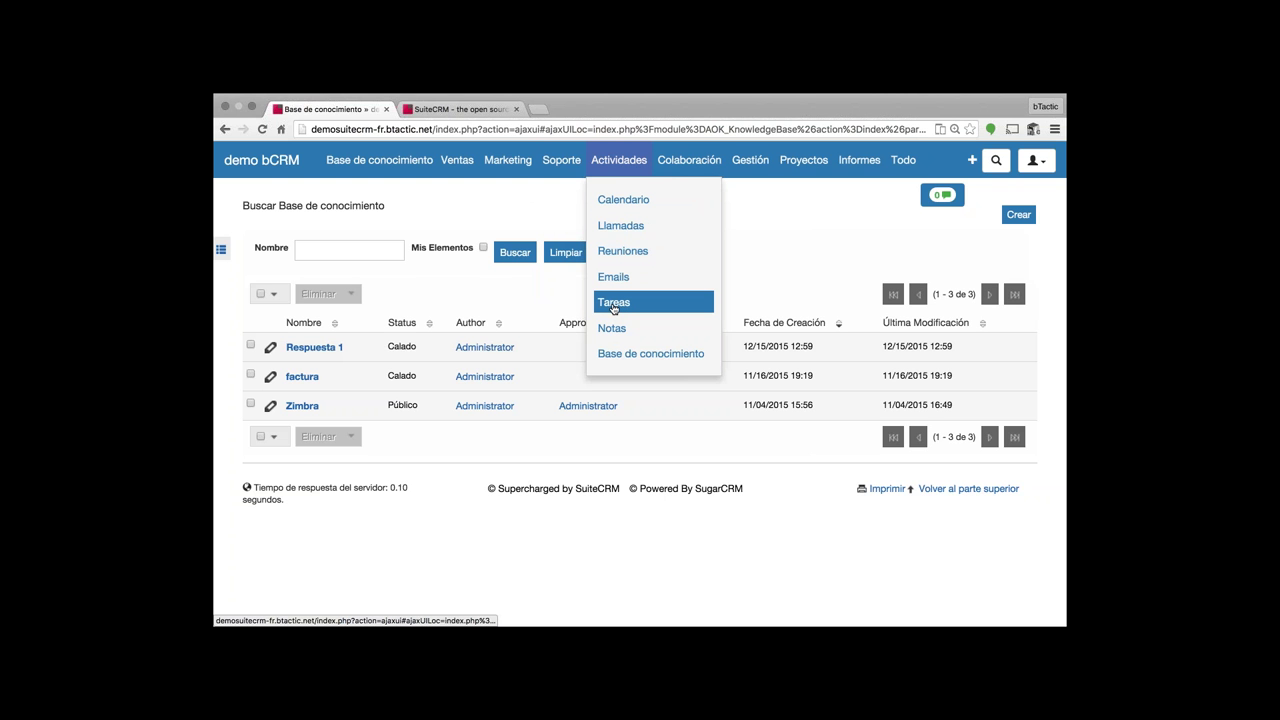
- View the Tareas list, then start a new WorkFlow and check its Módulo options
{"action": "left_click", "coordinate": [614, 305]}
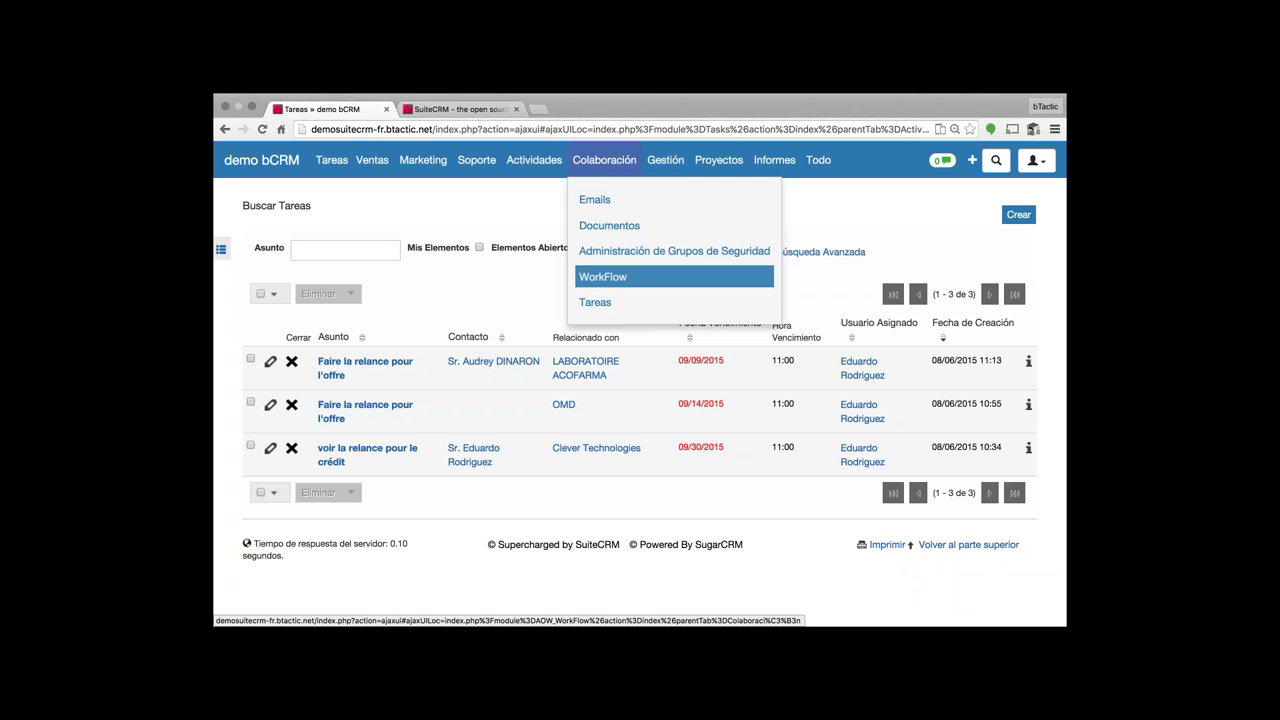
{"action": "left_click", "coordinate": [602, 277]}
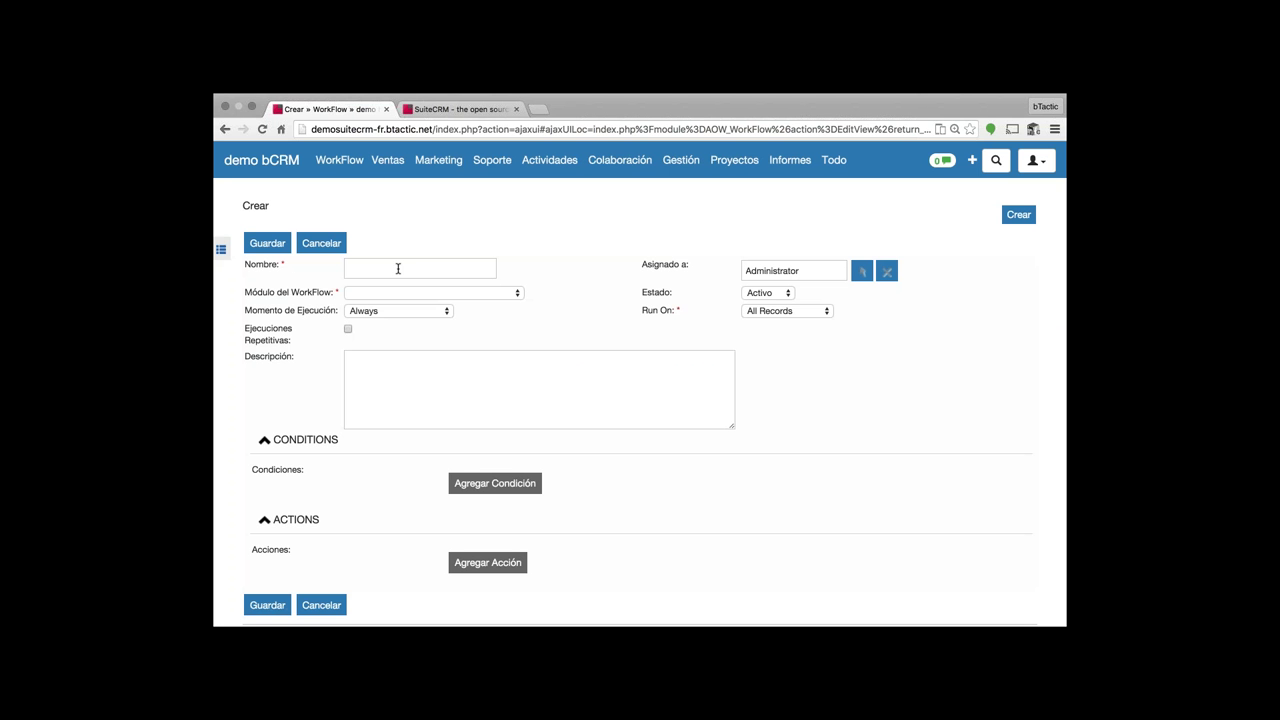
{"action": "left_click", "coordinate": [399, 270]}
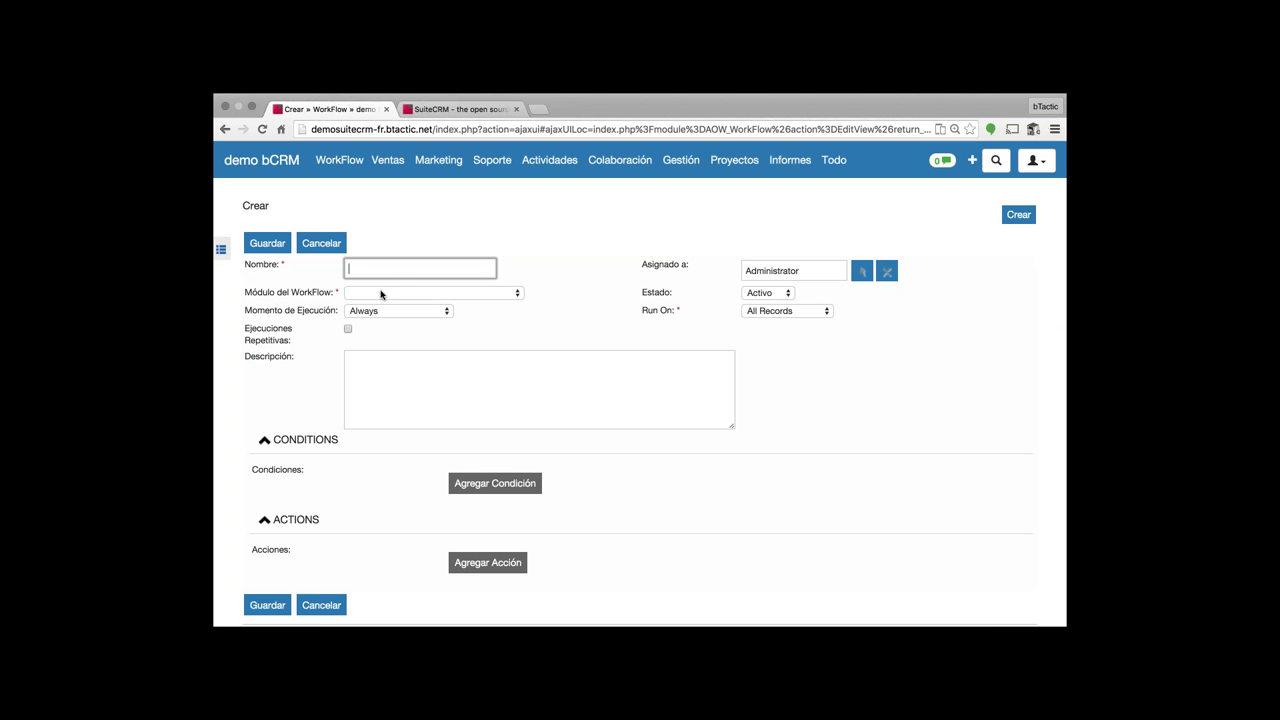
{"action": "left_click", "coordinate": [380, 294]}
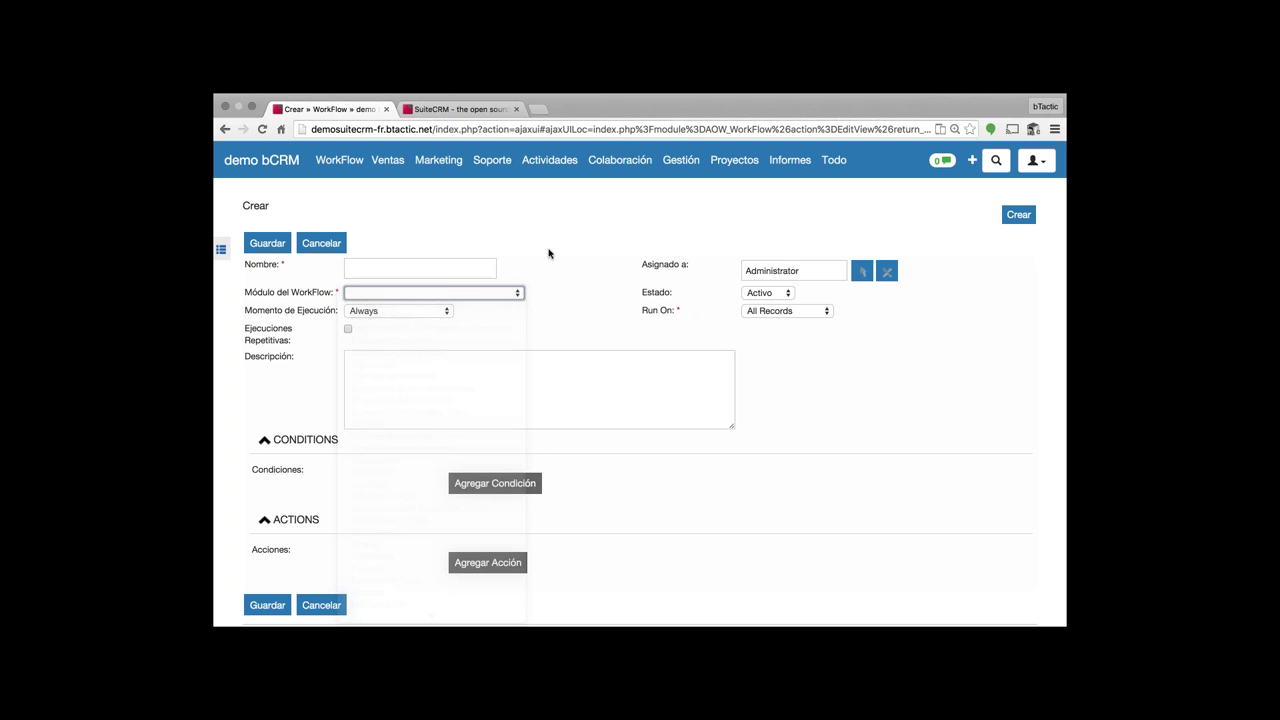
{"action": "scroll", "coordinate": [605, 279], "scroll_direction": "down", "scroll_amount": 1}
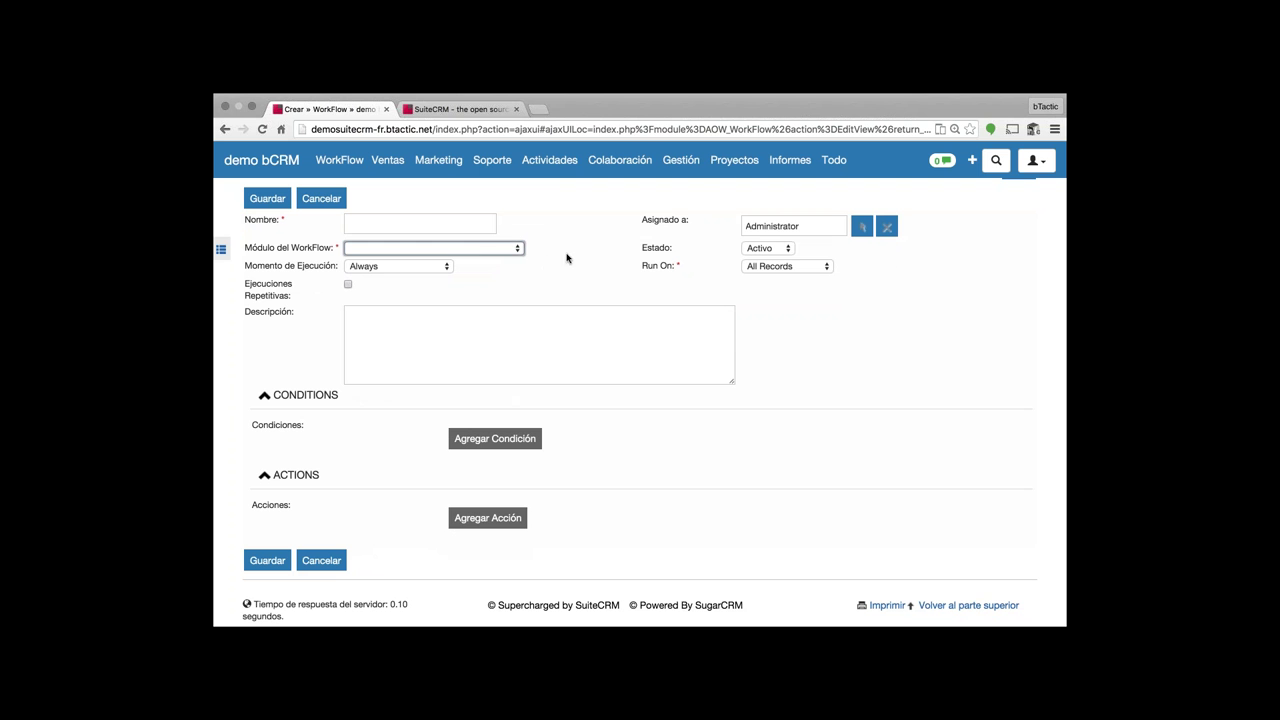
{"action": "left_click", "coordinate": [613, 250]}
{"action": "mouse_move", "coordinate": [728, 172]}
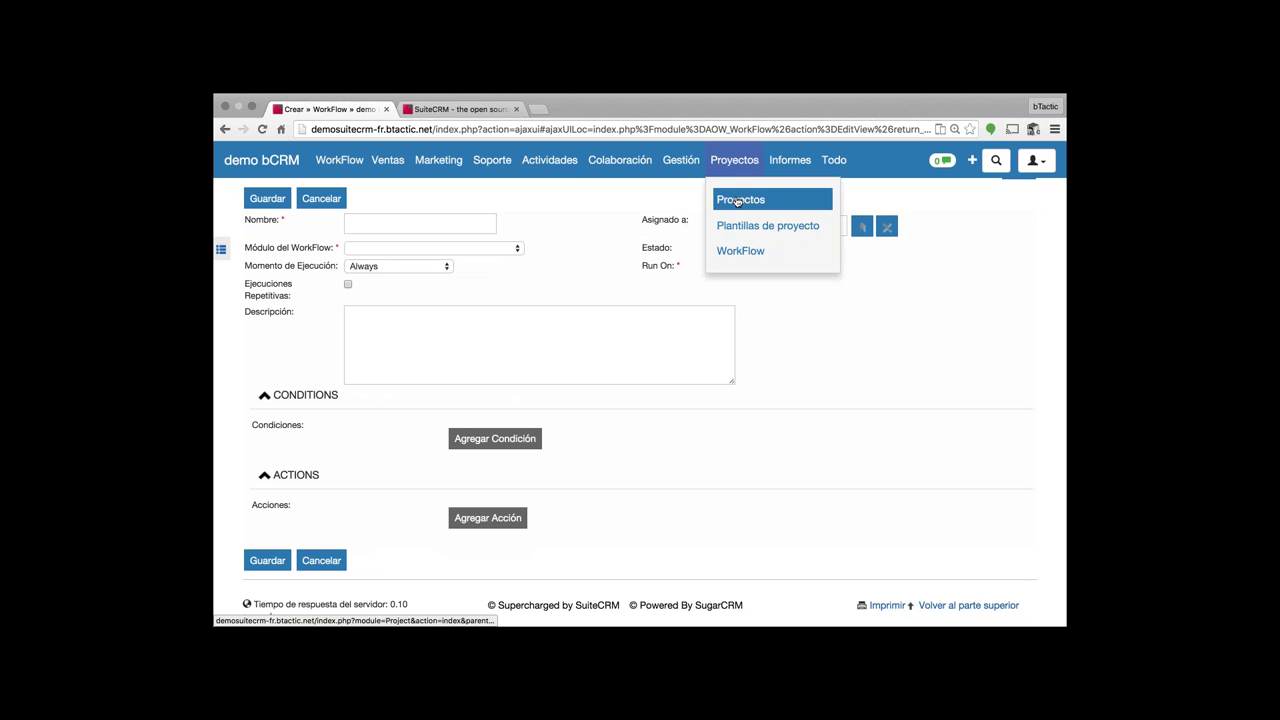
- Open the Proyecto project and view its Gantt chart
{"action": "left_click", "coordinate": [725, 210]}
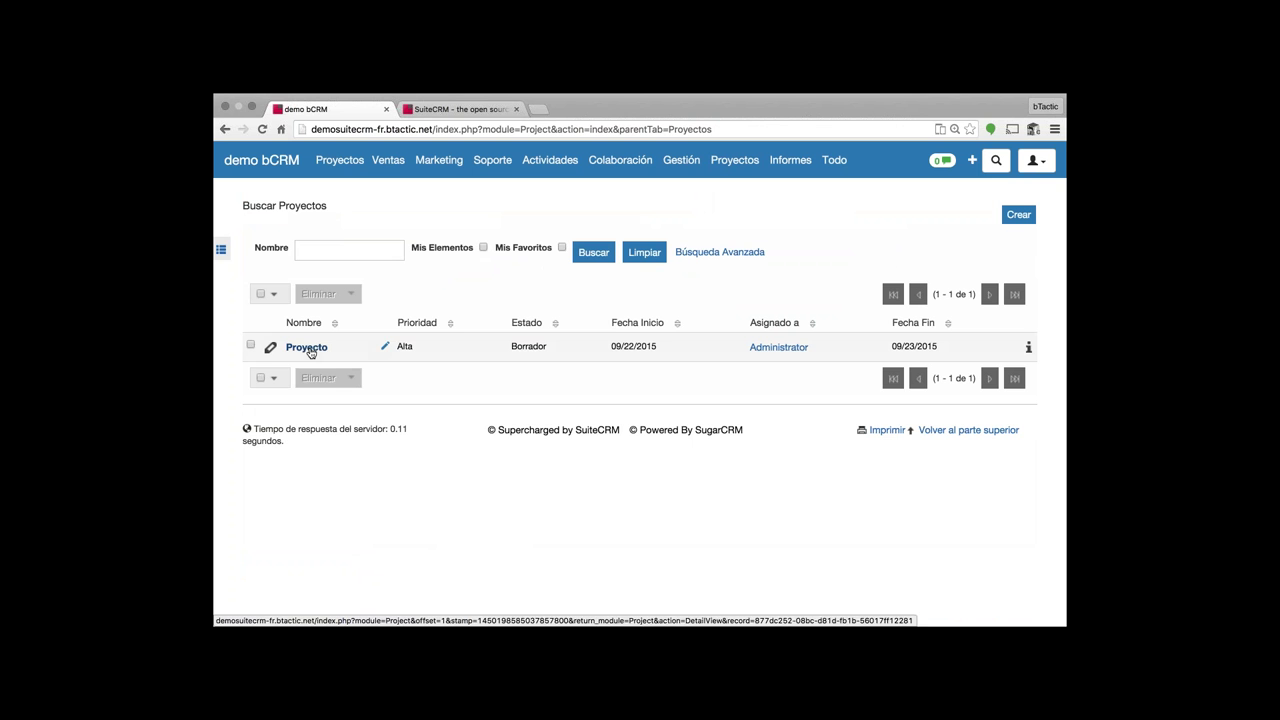
{"action": "left_click", "coordinate": [307, 348]}
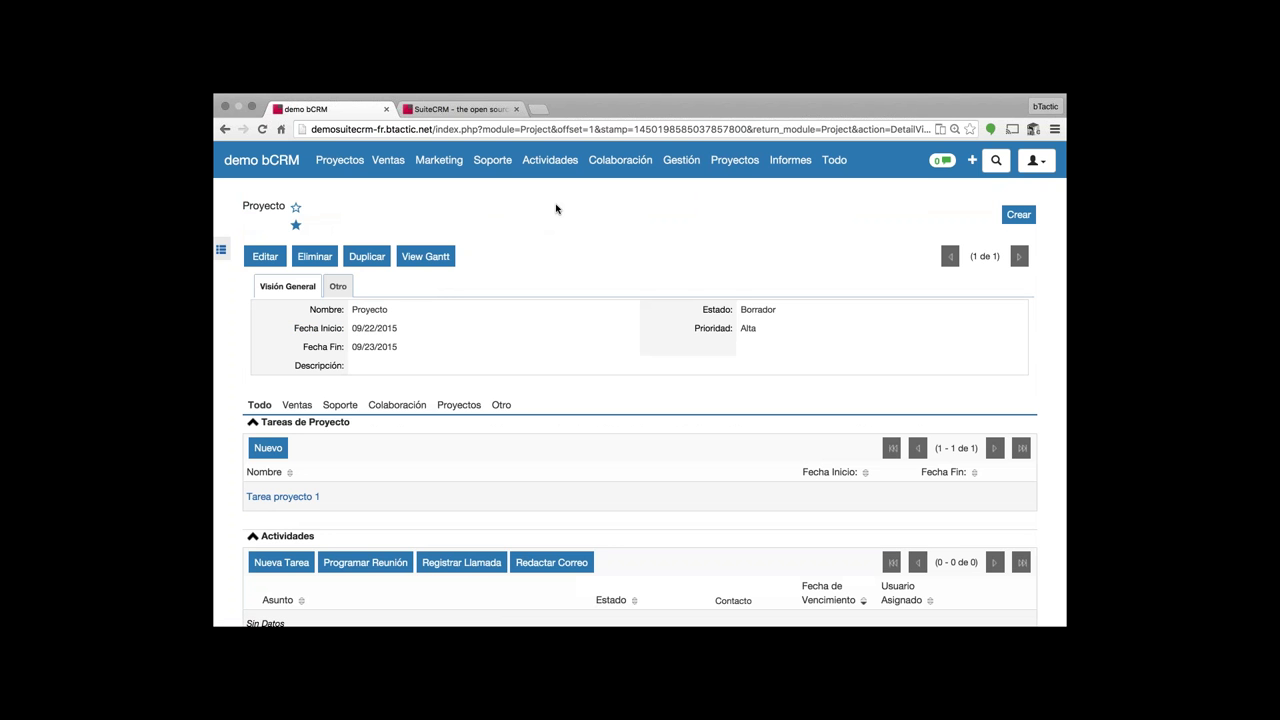
{"action": "left_click", "coordinate": [445, 262]}
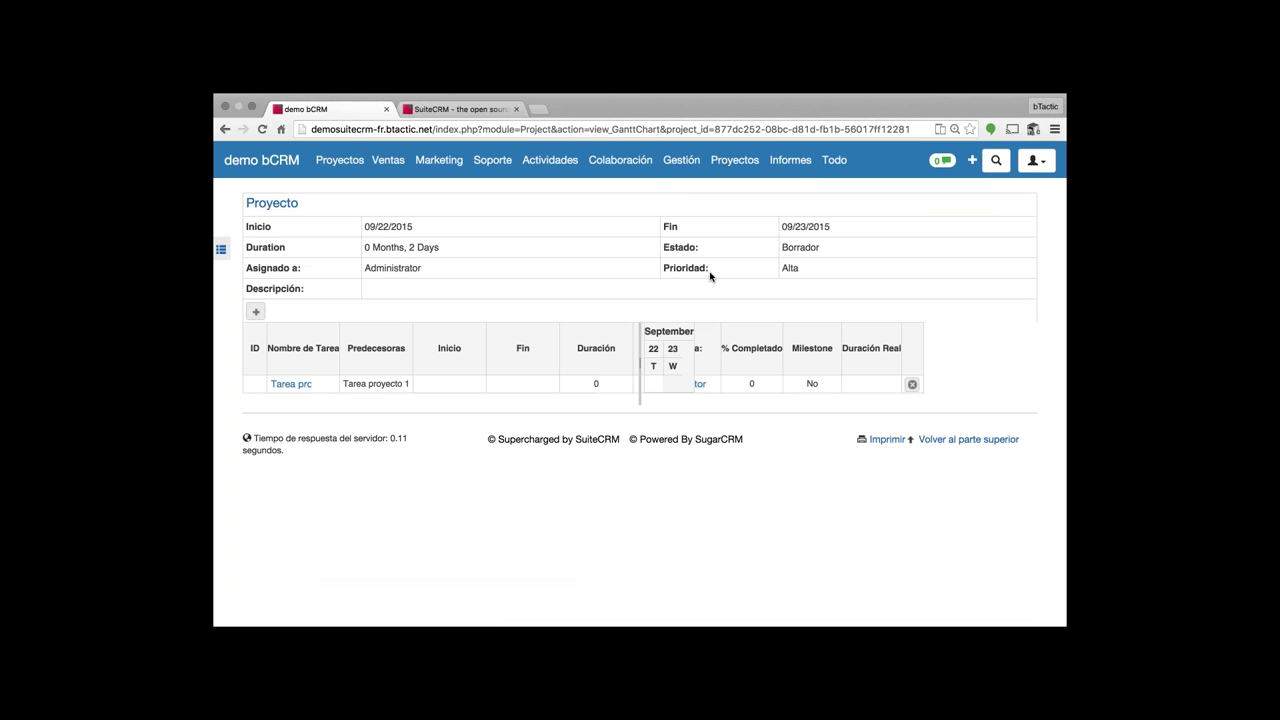
- Start a new project template under Plantillas de proyecto, then cancel it
{"action": "mouse_move", "coordinate": [731, 176]}
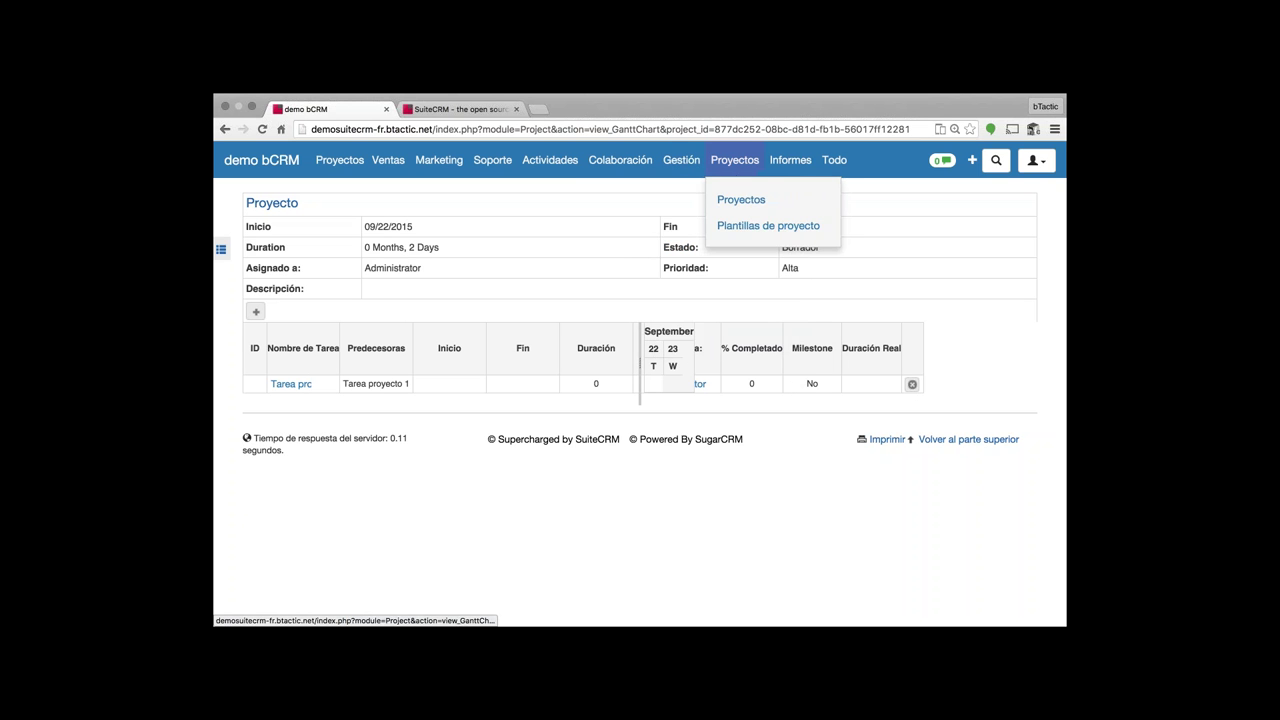
{"action": "left_click", "coordinate": [746, 229]}
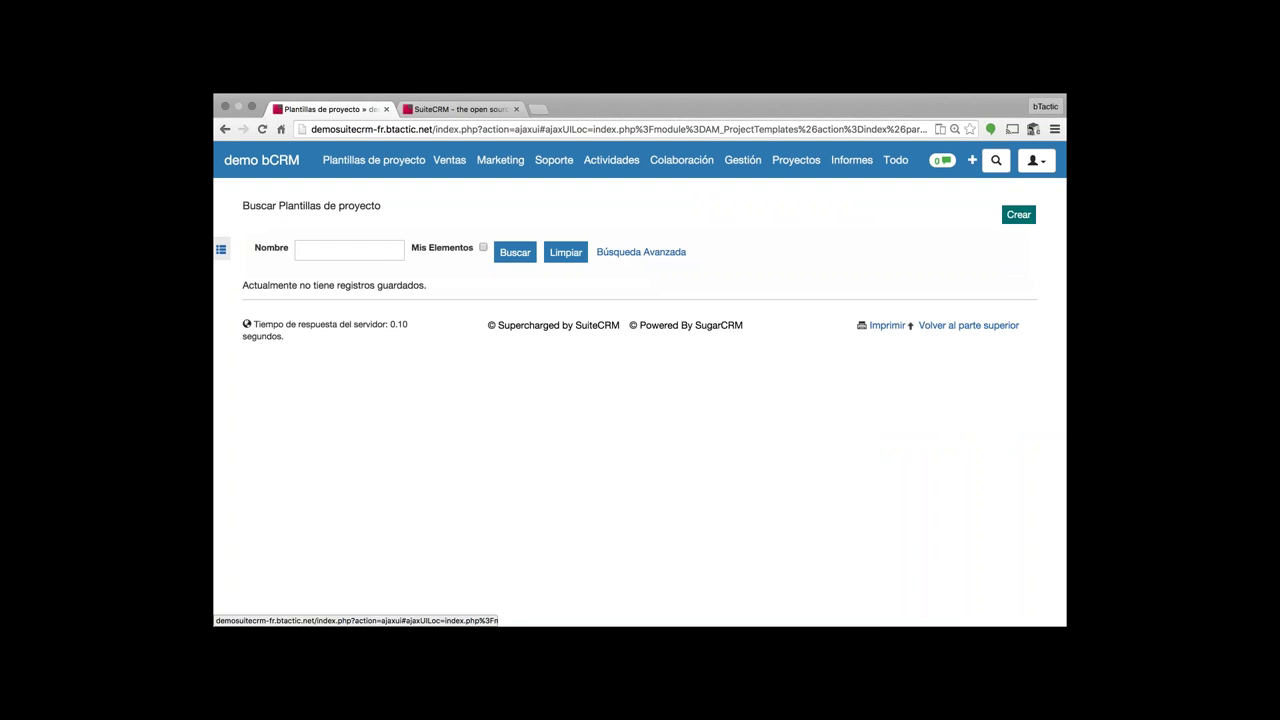
{"action": "left_click", "coordinate": [1018, 214]}
{"action": "left_click", "coordinate": [383, 268]}
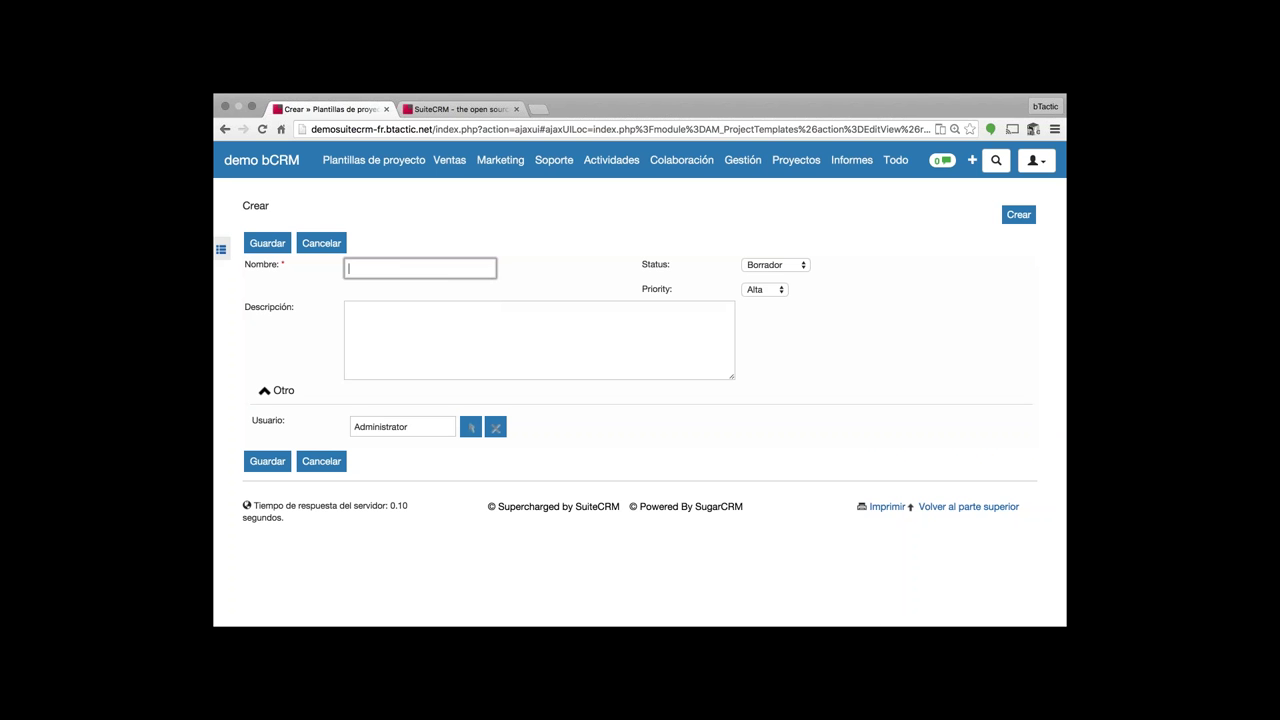
{"action": "left_click", "coordinate": [322, 243]}
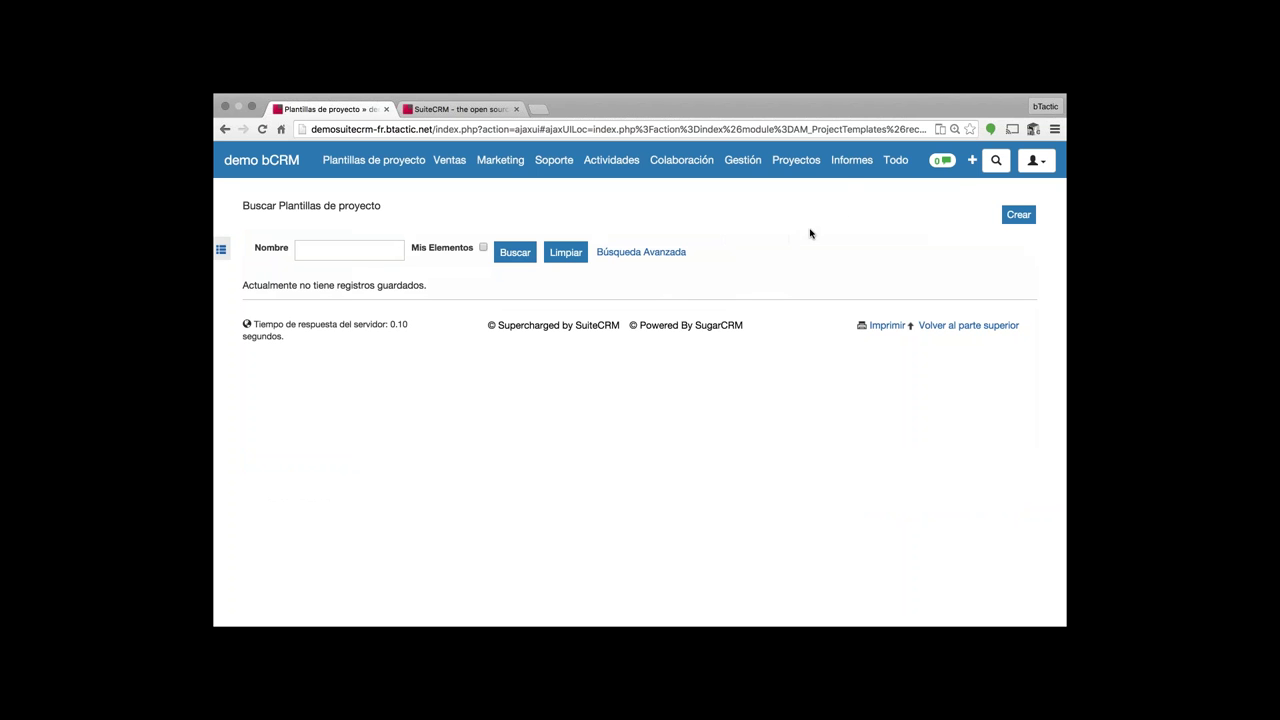
{"action": "mouse_move", "coordinate": [853, 168]}
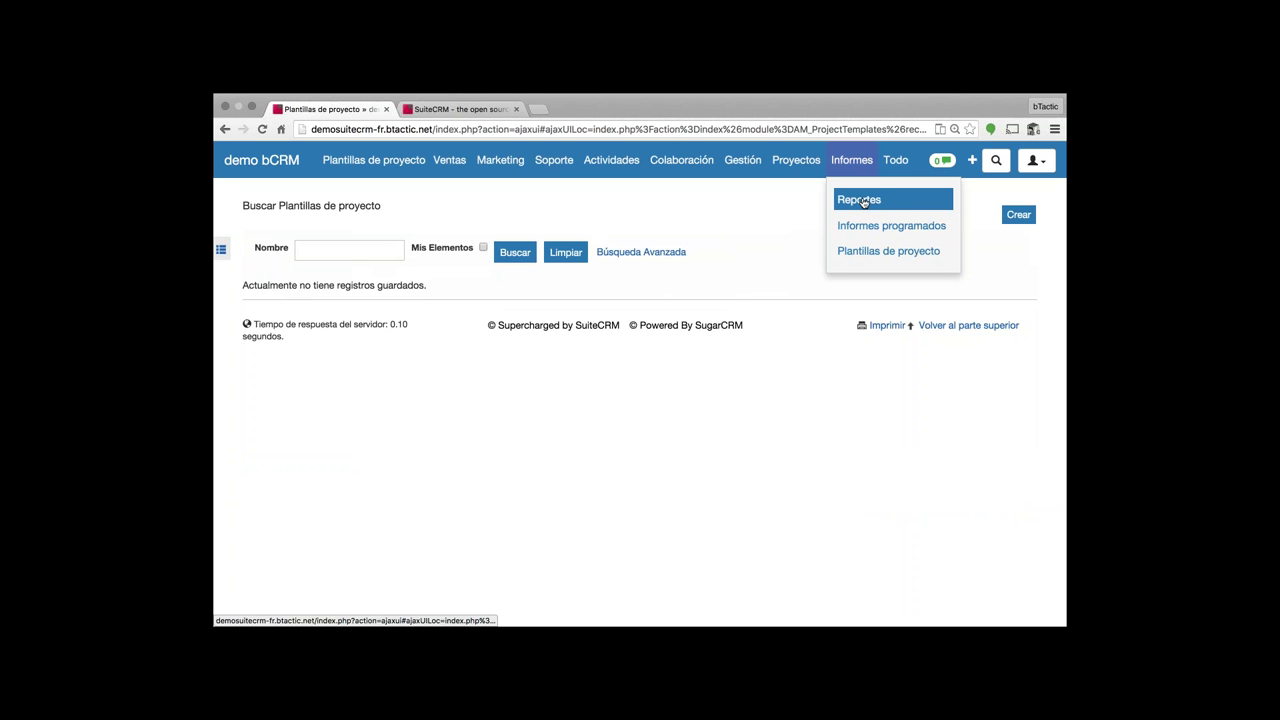
- Edit the Repot report from Reportes, expanding and collapsing its Reuniones fields, then review Descripción and Nombre Oportunidad
{"action": "left_click", "coordinate": [860, 200]}
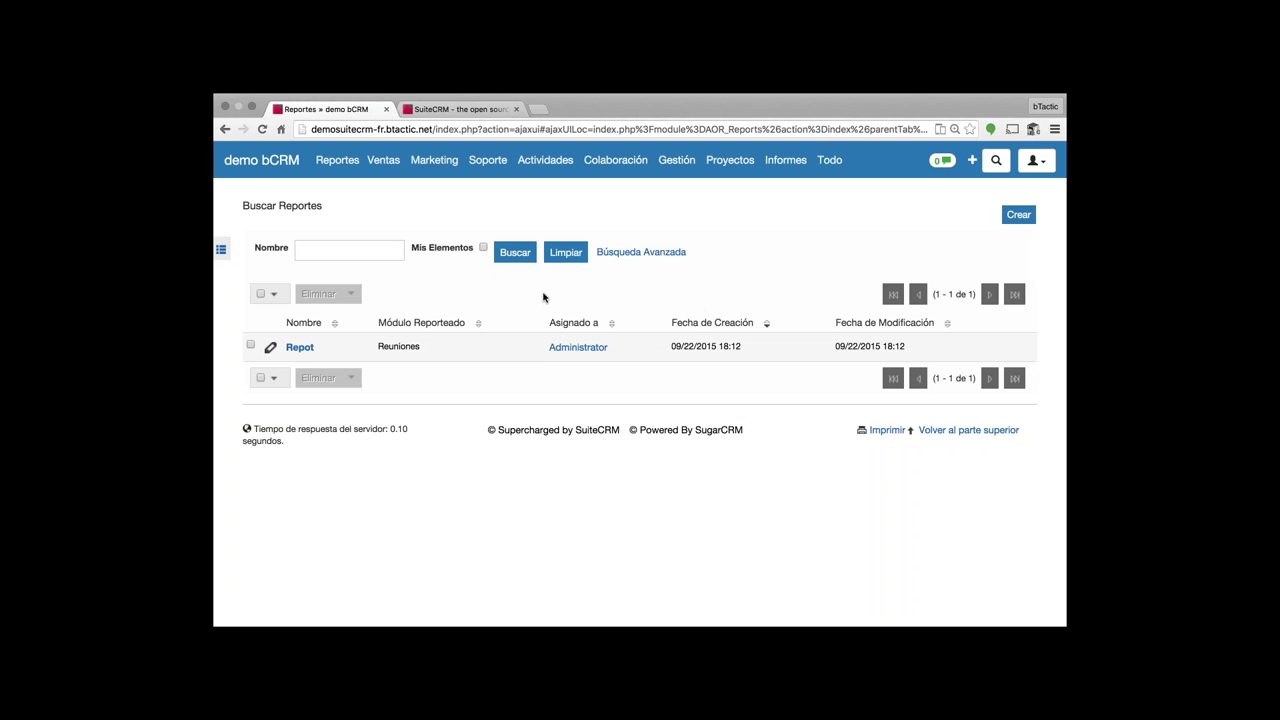
{"action": "left_click", "coordinate": [269, 349]}
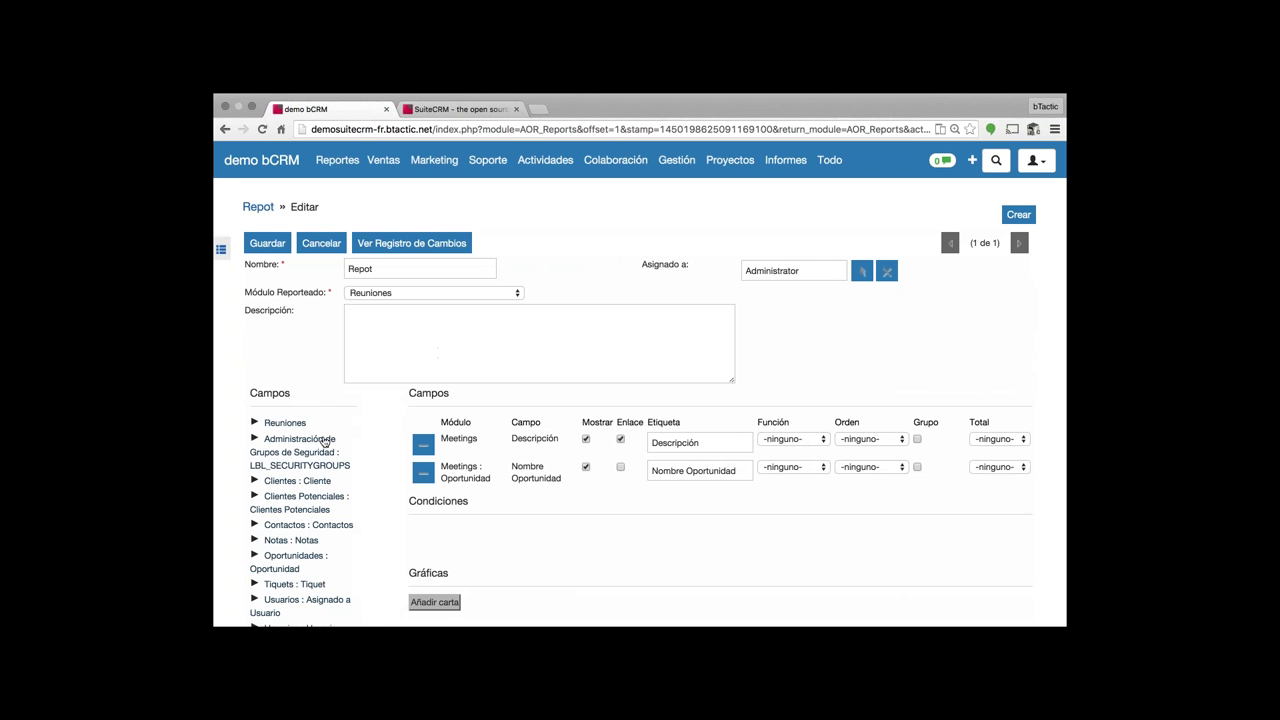
{"action": "left_click", "coordinate": [255, 426]}
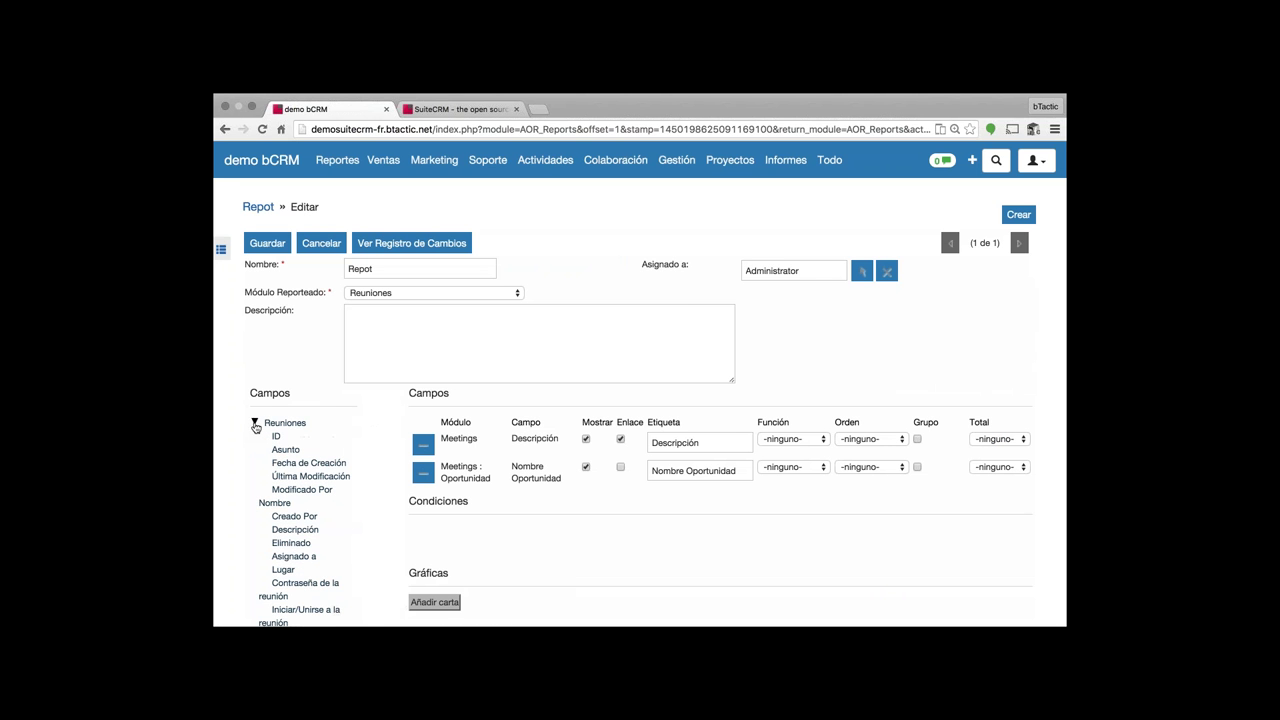
{"action": "left_click", "coordinate": [255, 424]}
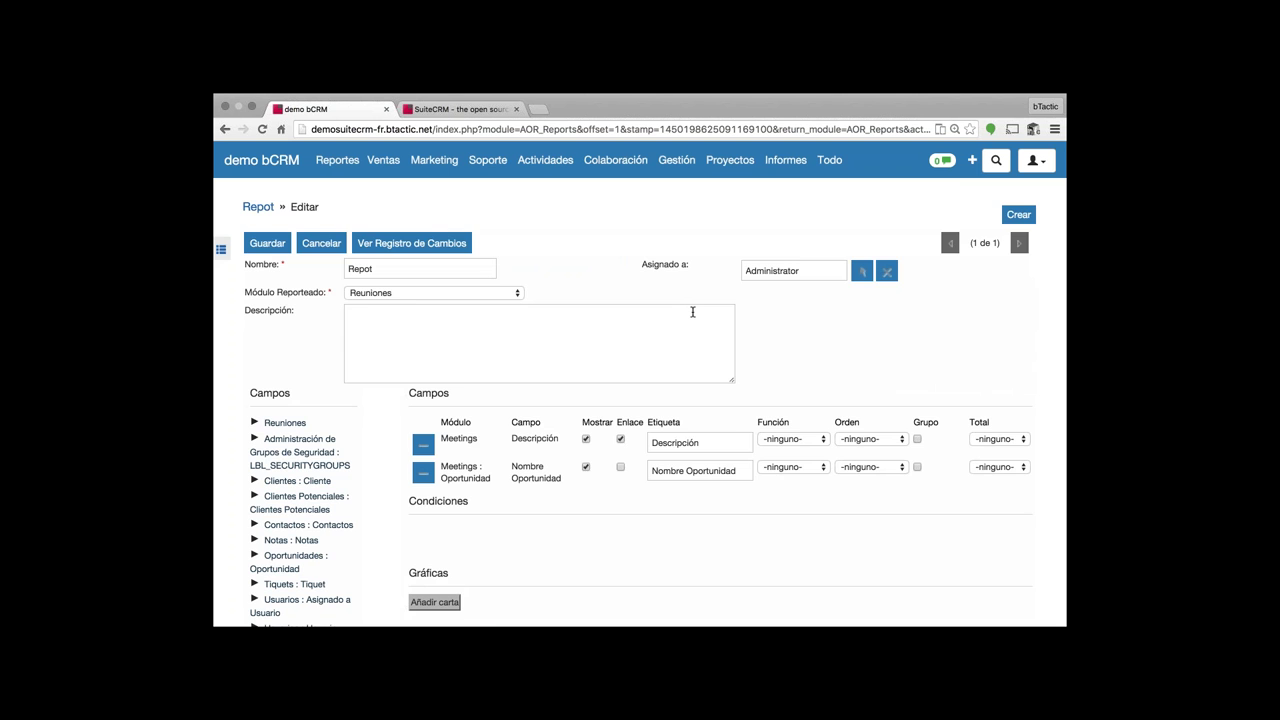
{"action": "scroll", "coordinate": [692, 312], "scroll_direction": "down", "scroll_amount": 2}
{"action": "scroll", "coordinate": [267, 374], "scroll_direction": "down", "scroll_amount": 1}
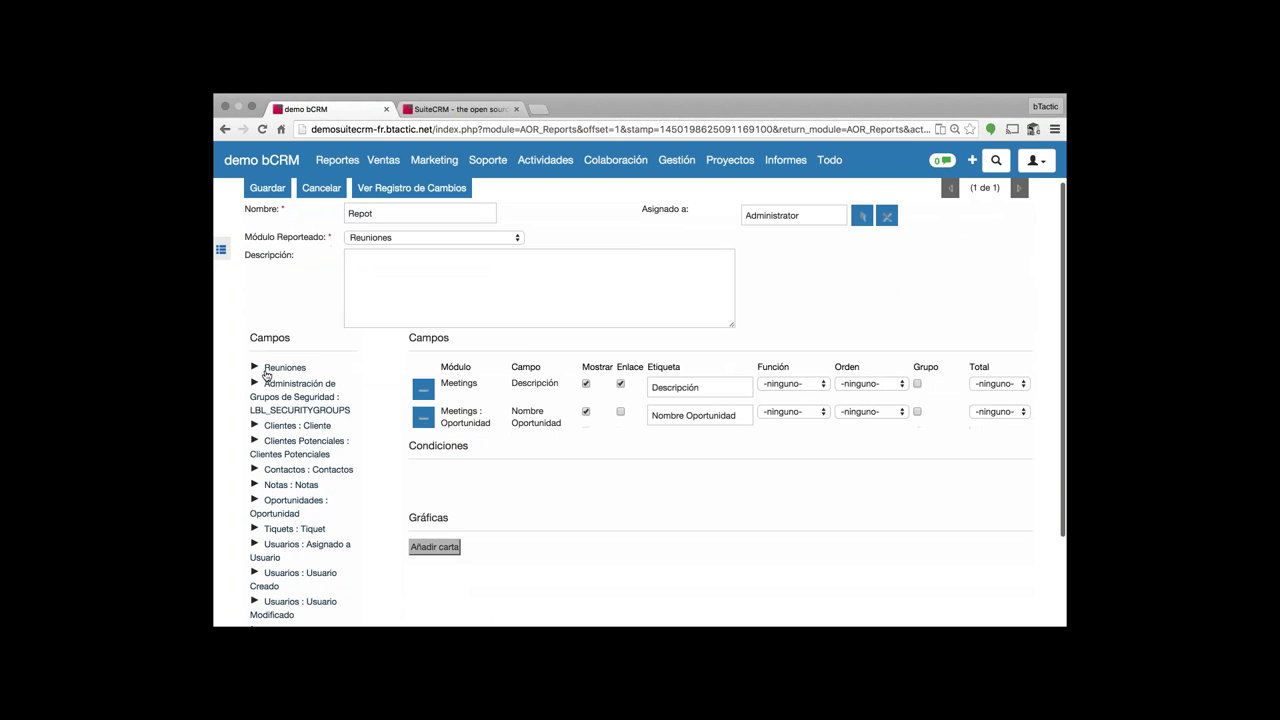
{"action": "scroll", "coordinate": [267, 374], "scroll_direction": "up", "scroll_amount": 2}
{"action": "left_click", "coordinate": [1040, 166]}
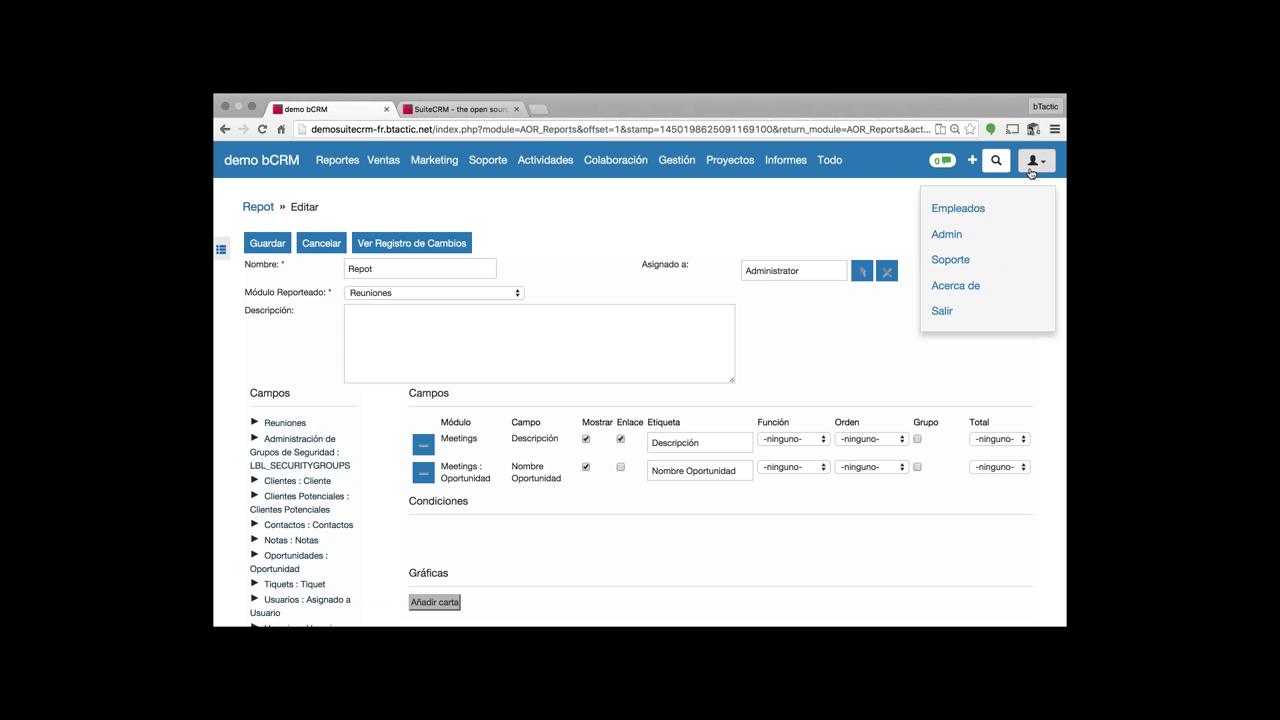
- Choose Admin from the user menu and scroll through the Usuarios, Sistema, Email and developer-tool sections
{"action": "mouse_move", "coordinate": [1035, 162]}
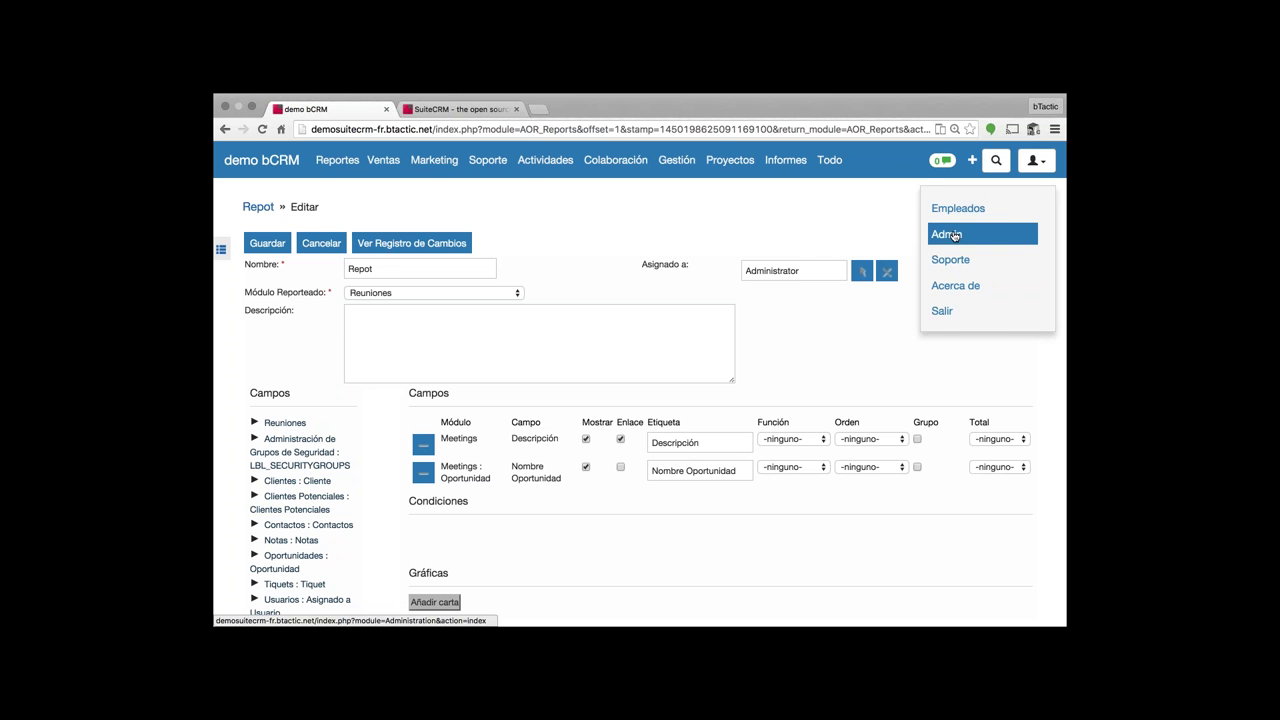
{"action": "left_click", "coordinate": [955, 236]}
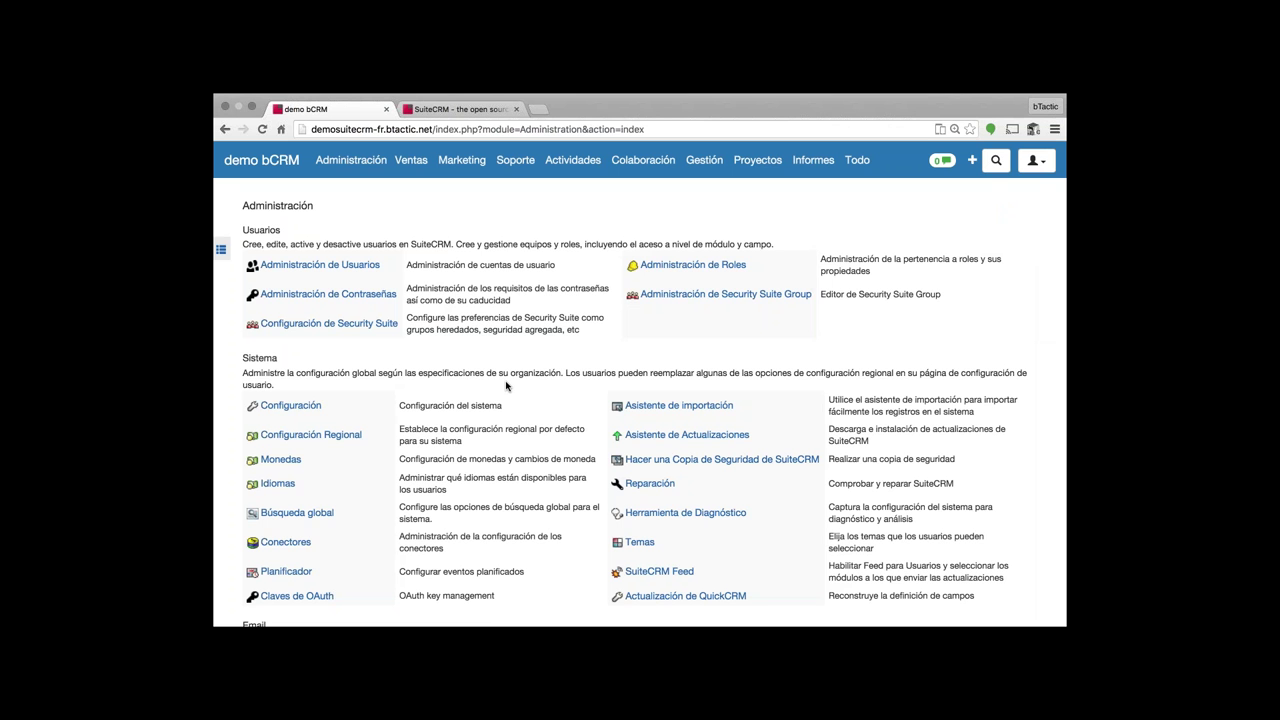
{"action": "scroll", "coordinate": [506, 386], "scroll_direction": "down", "scroll_amount": 1}
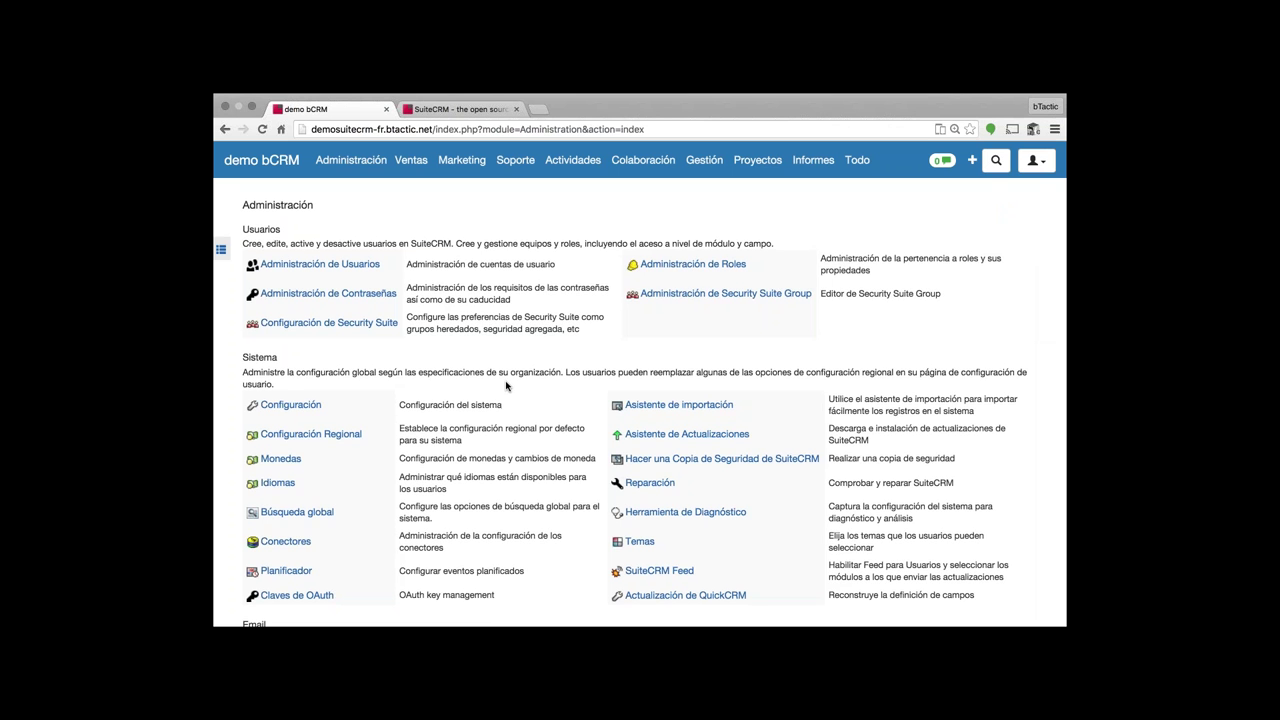
{"action": "scroll", "coordinate": [506, 386], "scroll_direction": "down", "scroll_amount": 4}
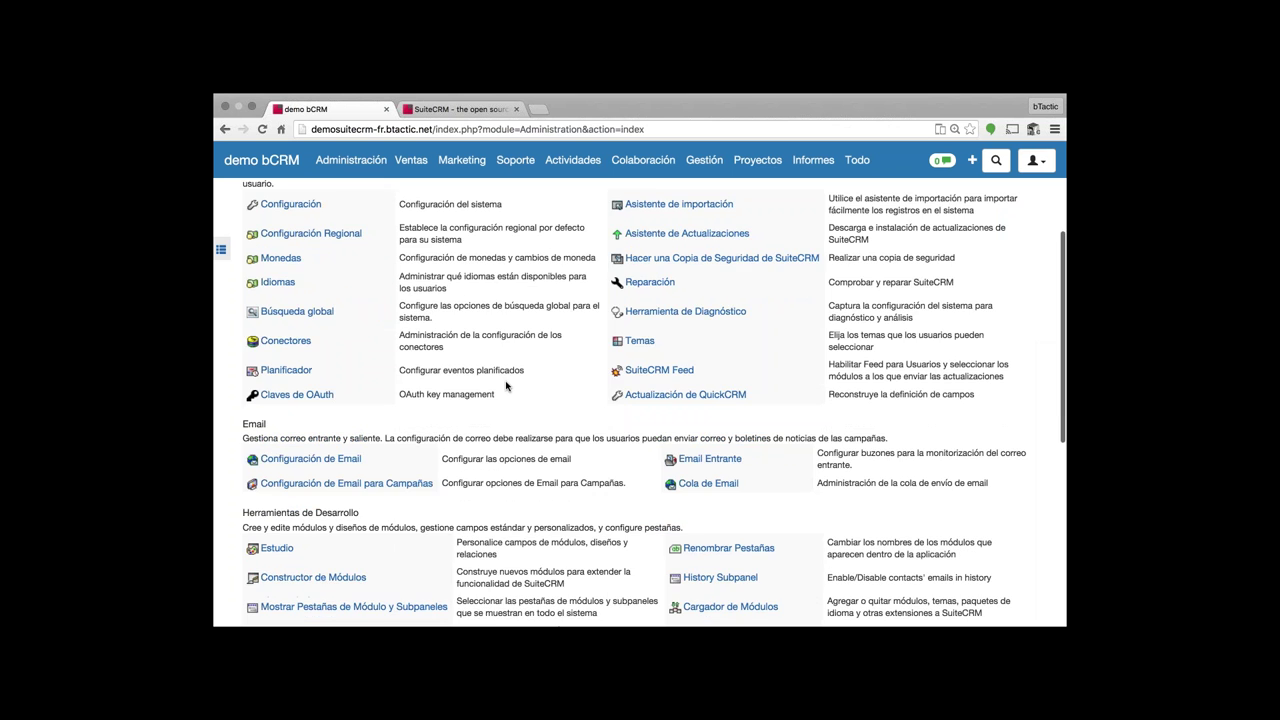
{"action": "scroll", "coordinate": [506, 386], "scroll_direction": "down", "scroll_amount": 8}
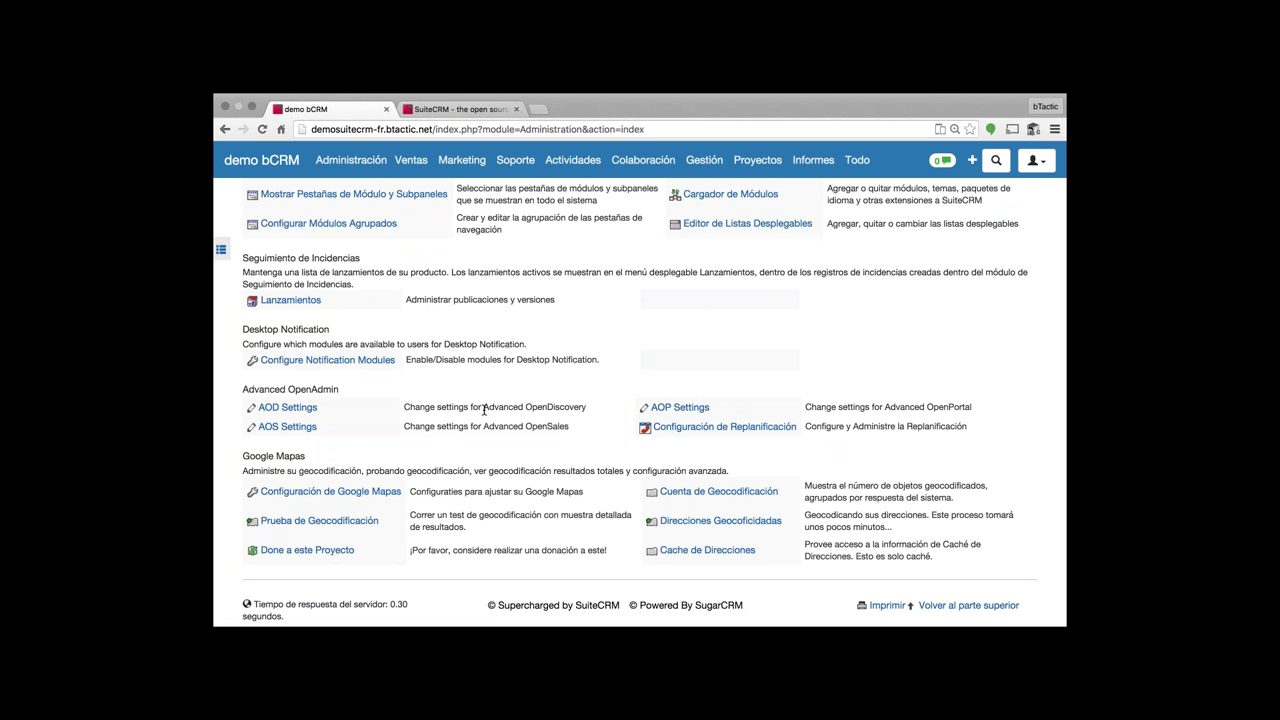
{"action": "scroll", "coordinate": [484, 408], "scroll_direction": "up", "scroll_amount": 10}
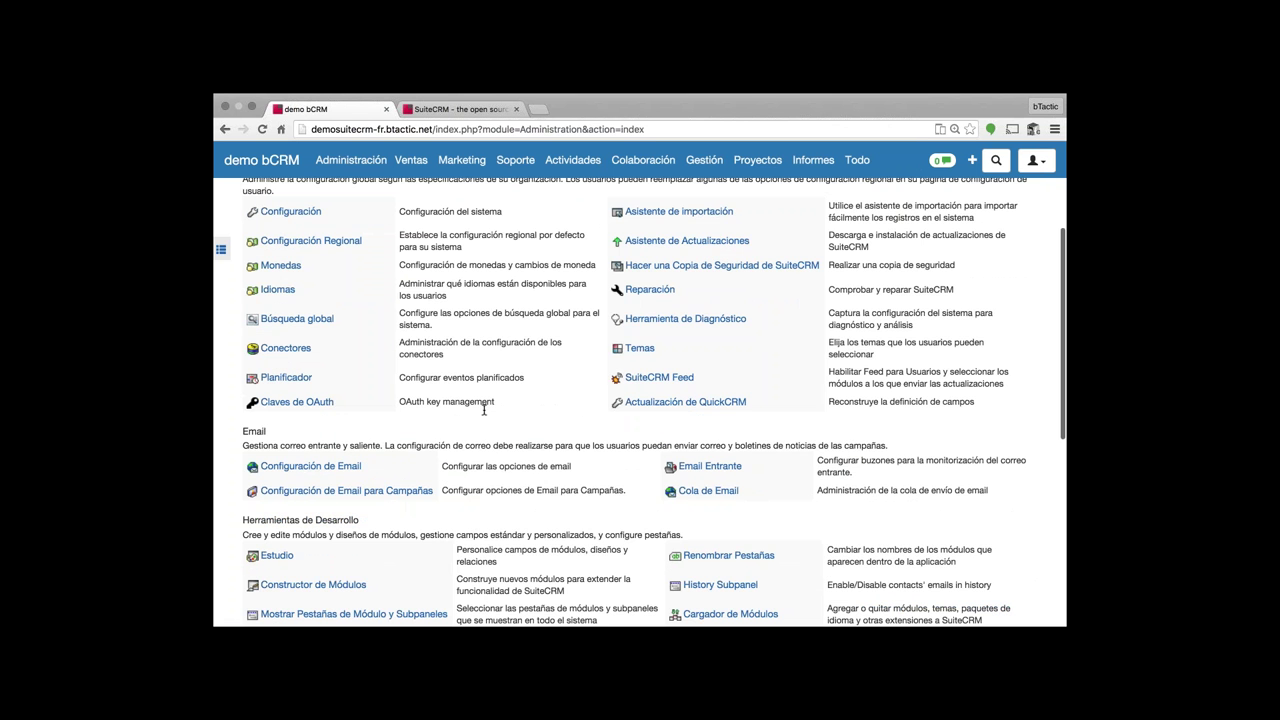
{"action": "scroll", "coordinate": [484, 408], "scroll_direction": "up", "scroll_amount": 5}
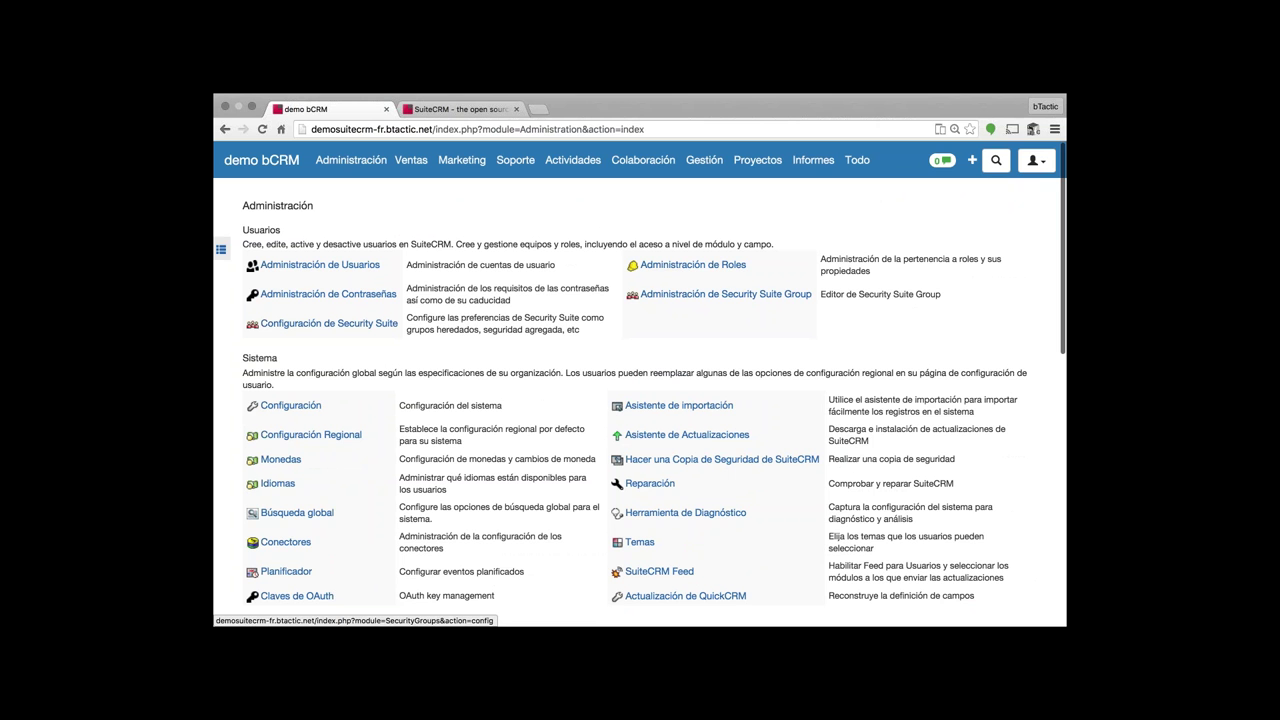
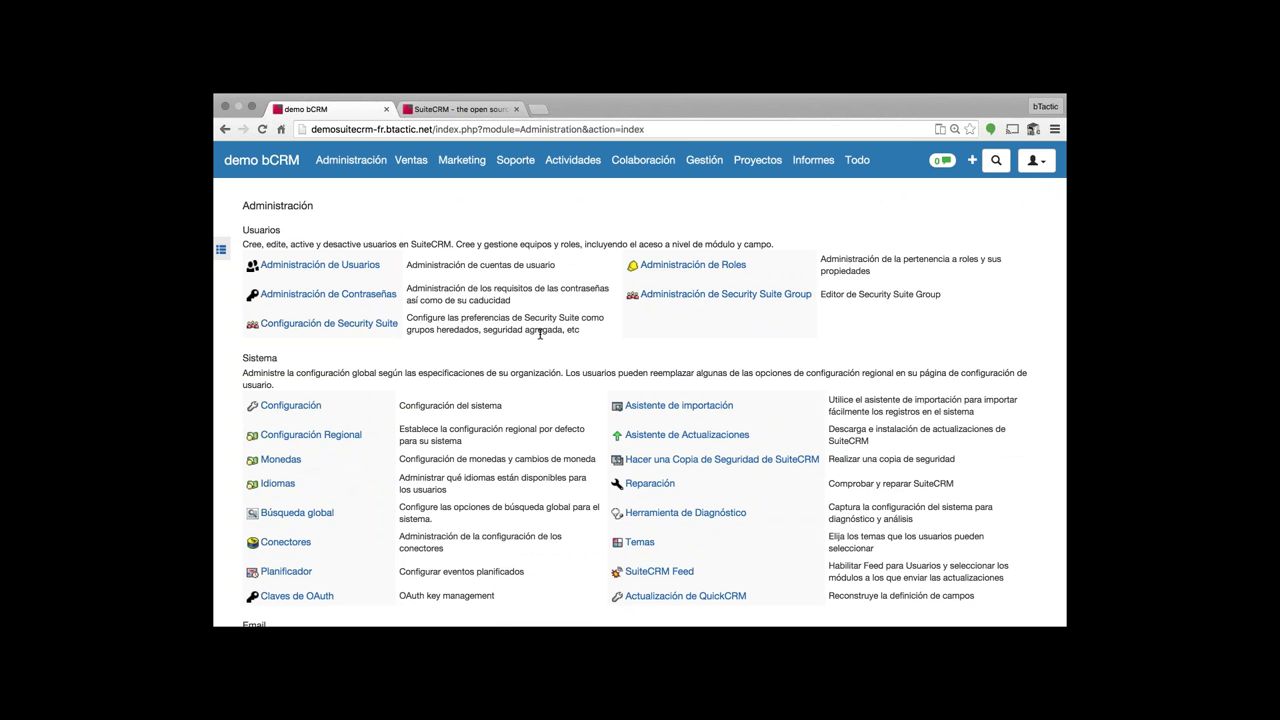
- Scroll down the Administración page and open Estudio
{"action": "scroll", "coordinate": [540, 333], "scroll_direction": "down", "scroll_amount": 1}
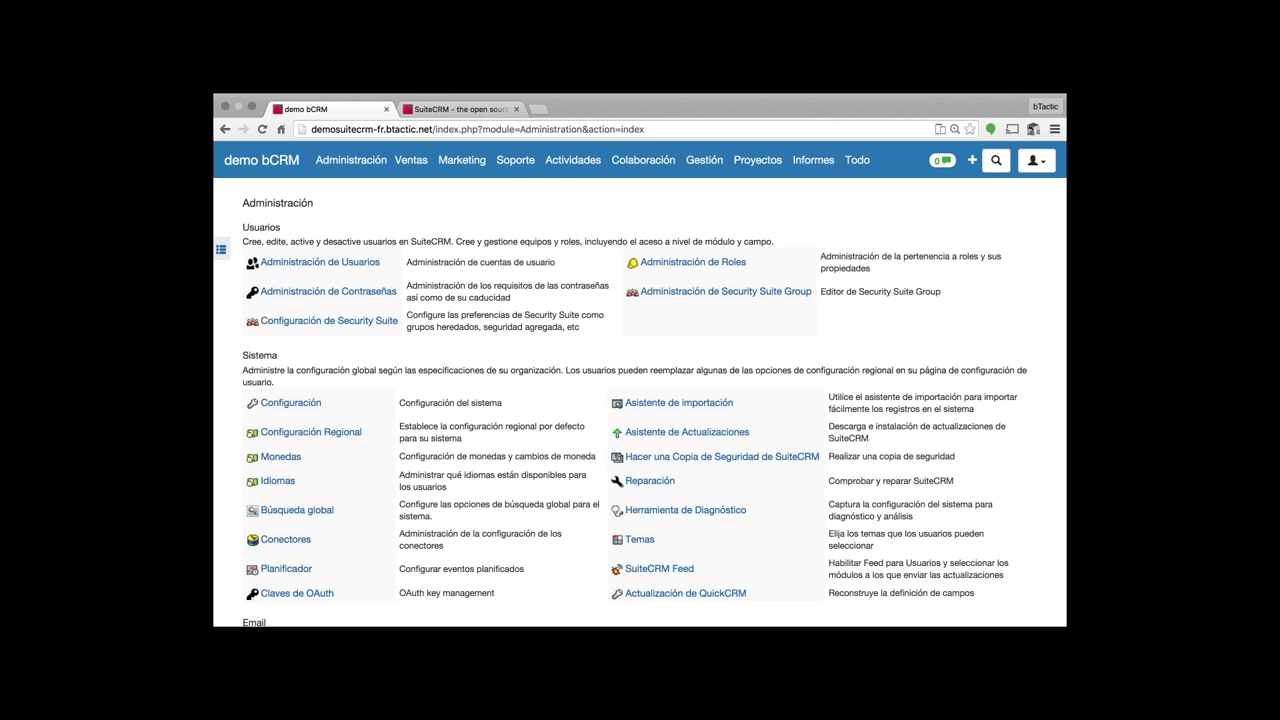
{"action": "scroll", "coordinate": [640, 400], "scroll_direction": "down", "scroll_amount": 3}
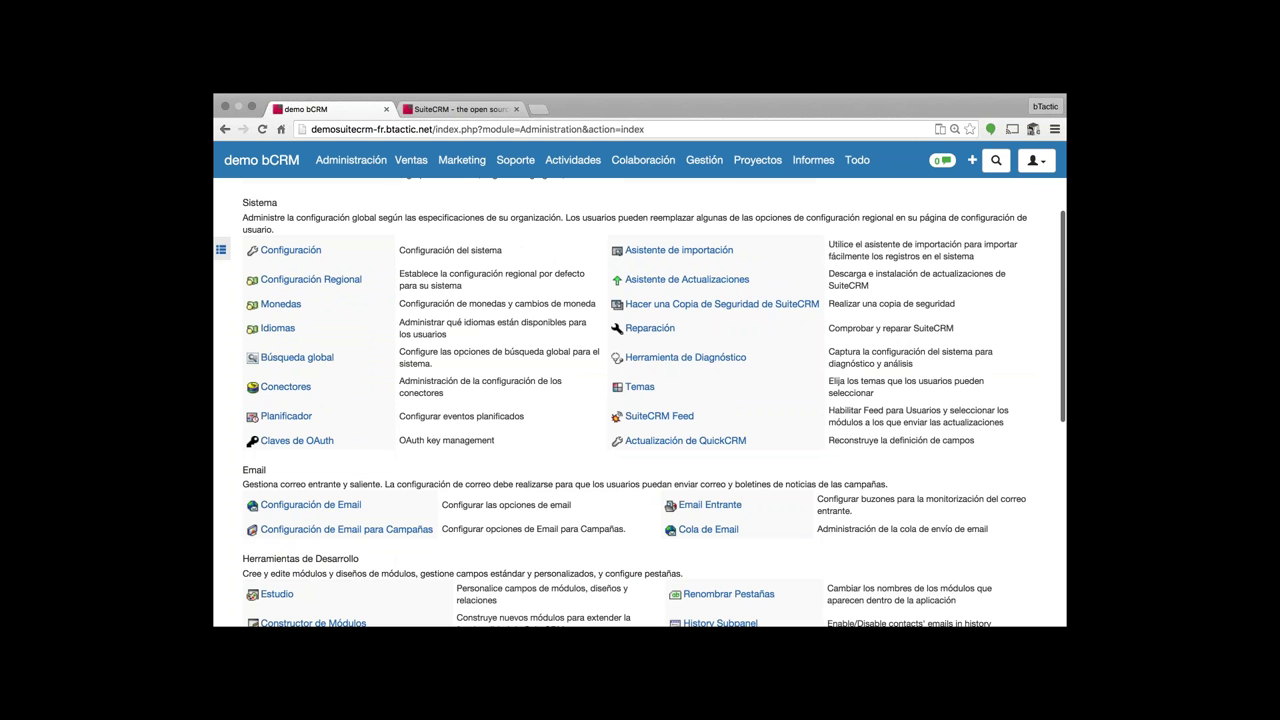
{"action": "scroll", "coordinate": [336, 440], "scroll_direction": "down", "scroll_amount": 3}
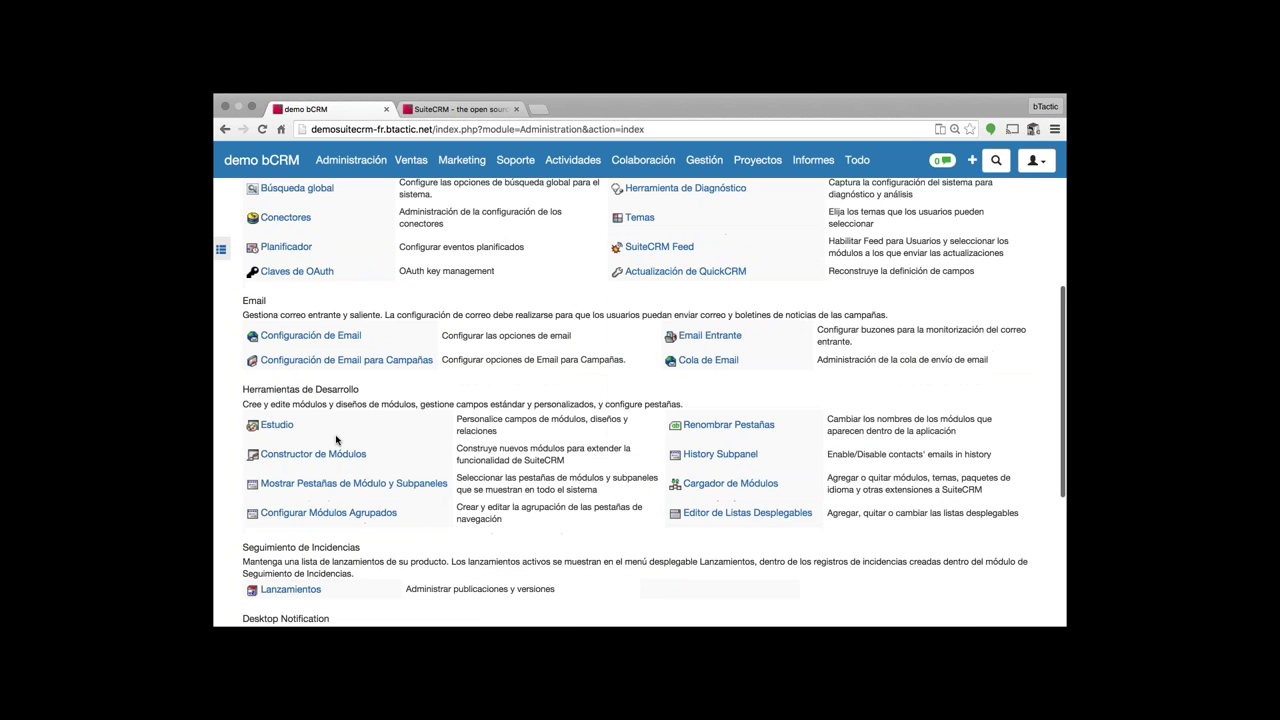
{"action": "scroll", "coordinate": [336, 440], "scroll_direction": "down", "scroll_amount": 1}
{"action": "left_click", "coordinate": [277, 424]}
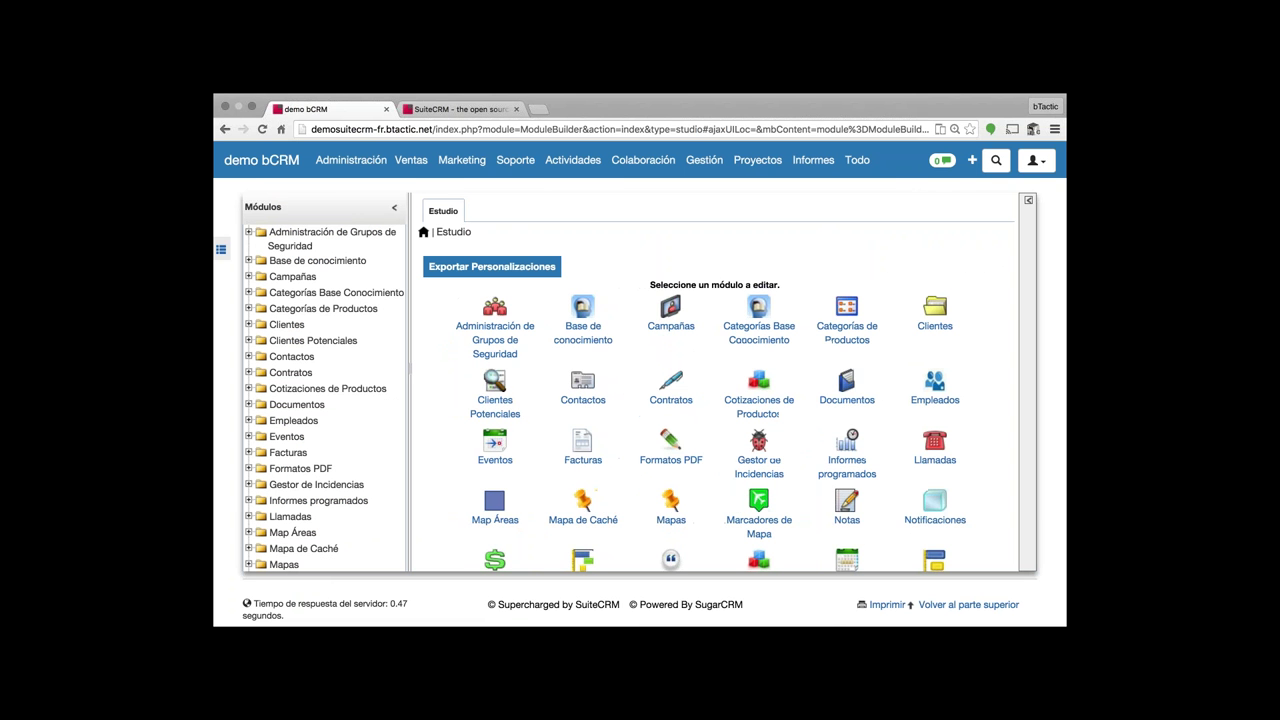
- Expand the Contactos folder in the Studio Módulos tree
{"action": "scroll", "coordinate": [324, 400], "scroll_direction": "down", "scroll_amount": 3}
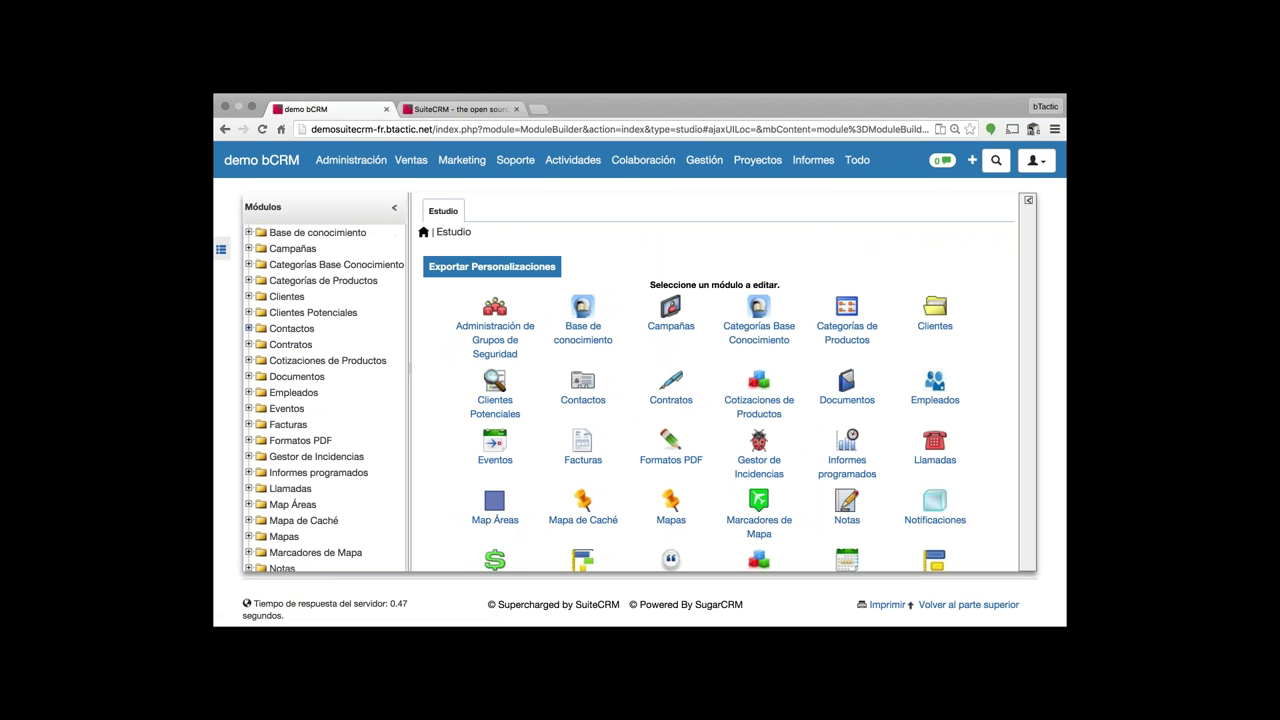
{"action": "scroll", "coordinate": [292, 358], "scroll_direction": "down", "scroll_amount": 1}
{"action": "scroll", "coordinate": [292, 358], "scroll_direction": "down", "scroll_amount": 5}
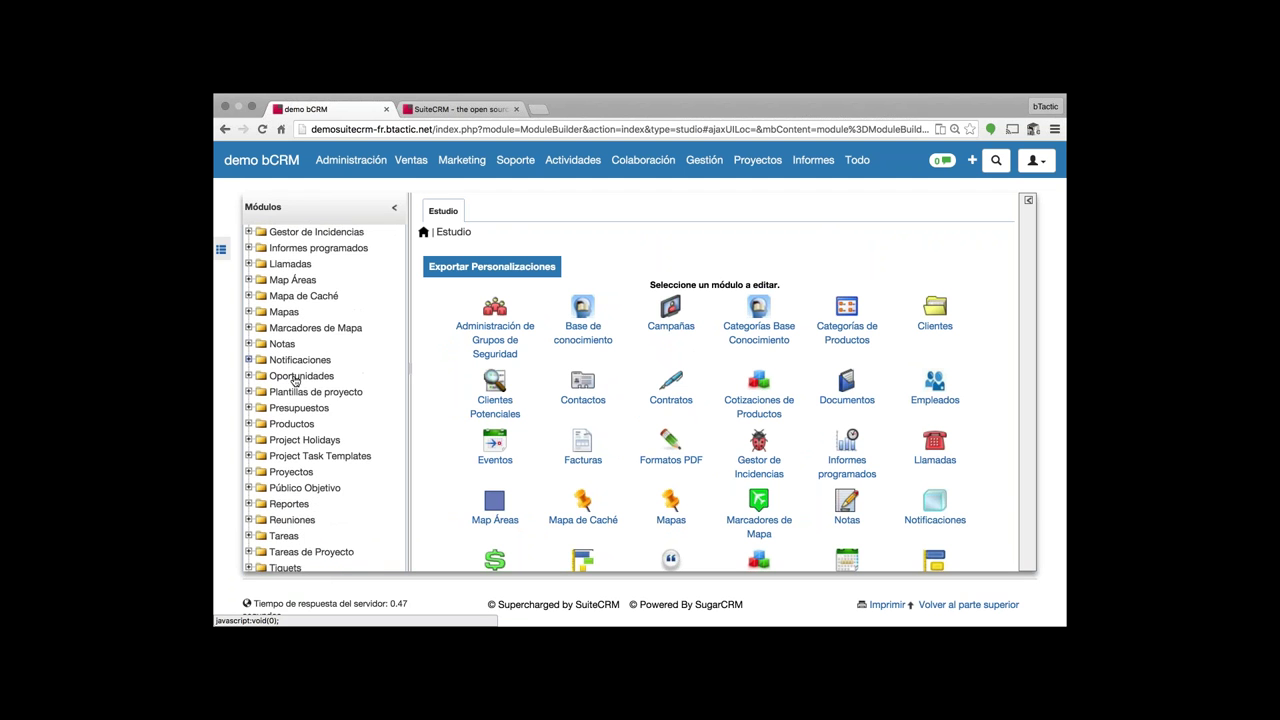
{"action": "scroll", "coordinate": [292, 372], "scroll_direction": "up", "scroll_amount": 8}
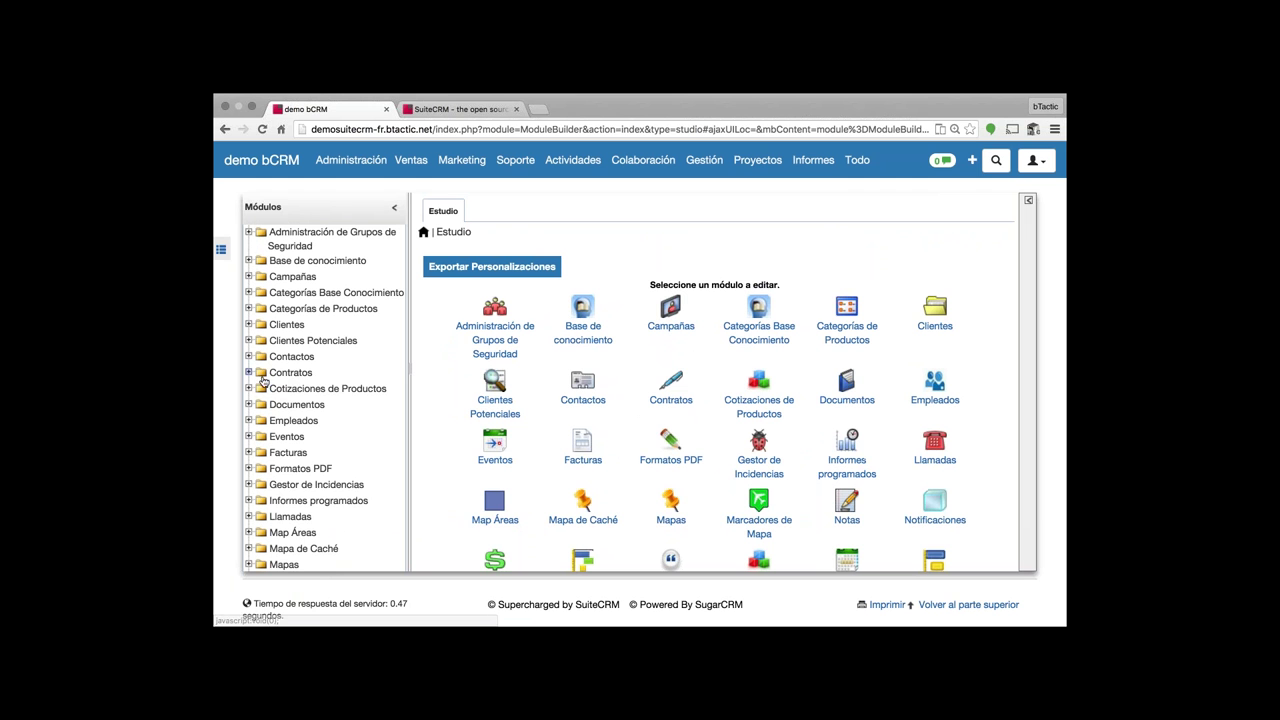
{"action": "left_click", "coordinate": [249, 357]}
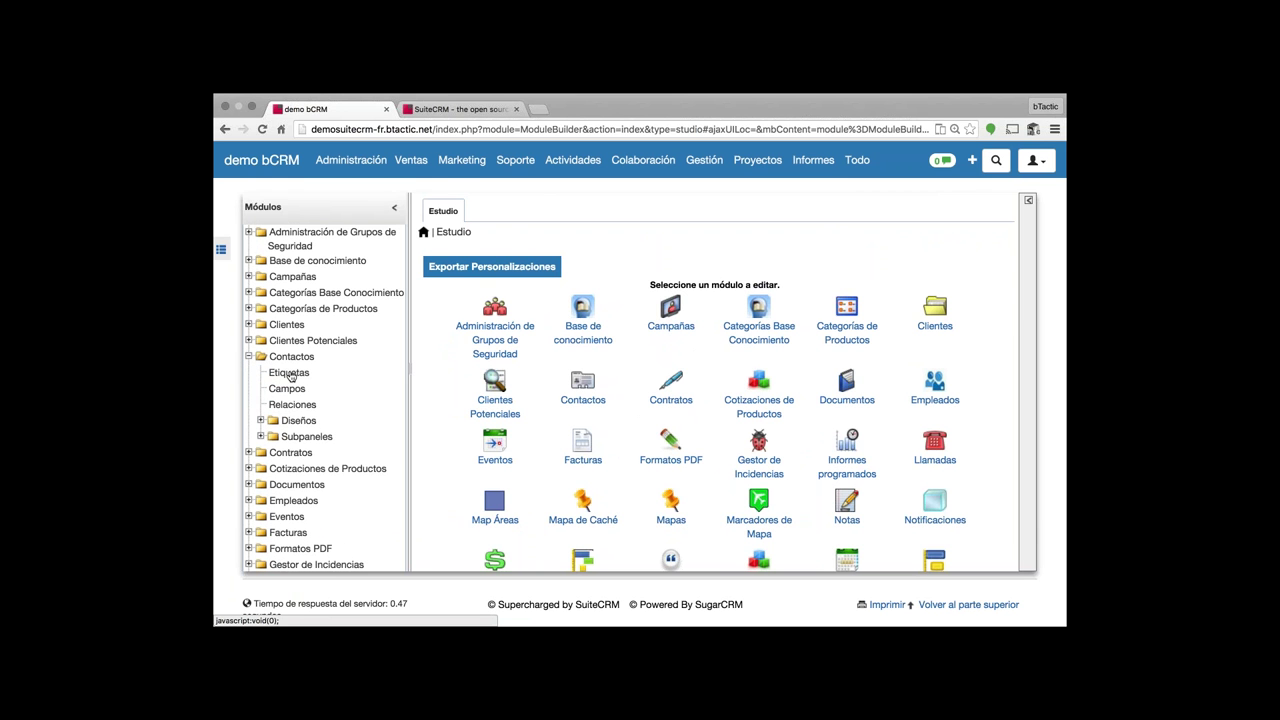
- Open the Contactos Etiquetas and browse the Idioma choices, keeping Español (ES)
{"action": "left_click", "coordinate": [289, 373]}
{"action": "scroll", "coordinate": [943, 324], "scroll_direction": "right", "scroll_amount": 2}
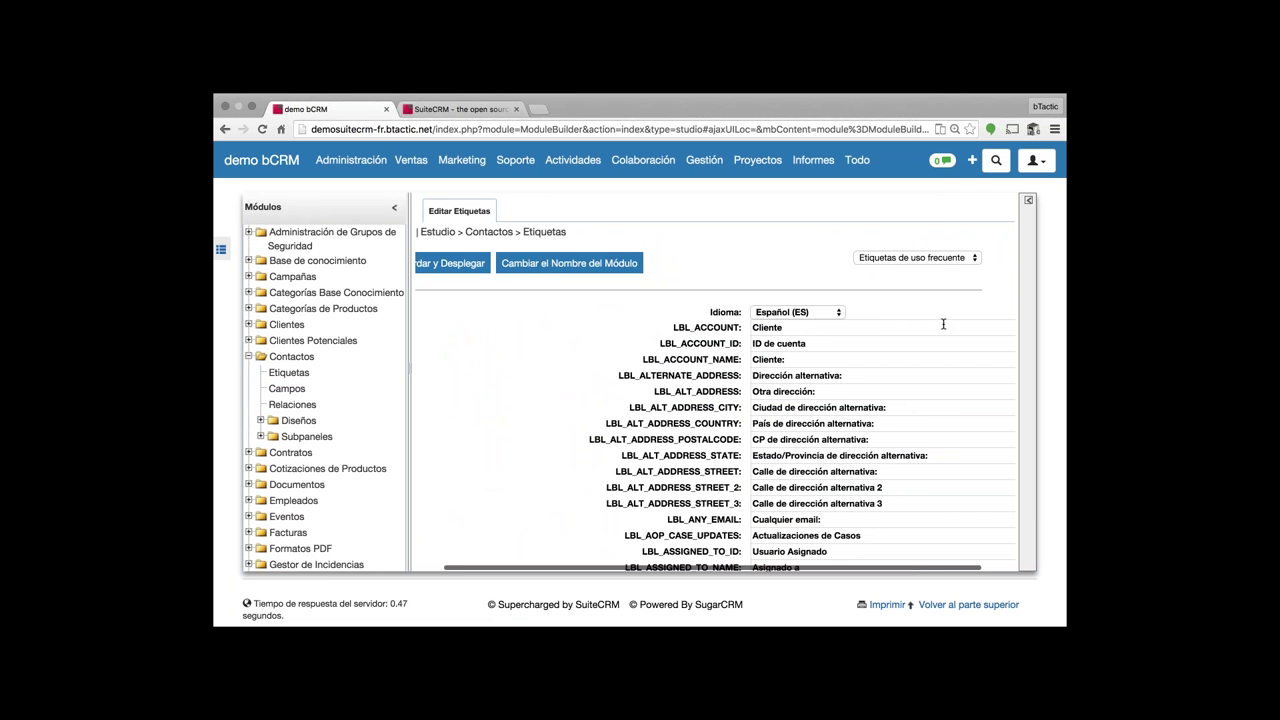
{"action": "scroll", "coordinate": [943, 324], "scroll_direction": "right", "scroll_amount": 2}
{"action": "left_click", "coordinate": [790, 312]}
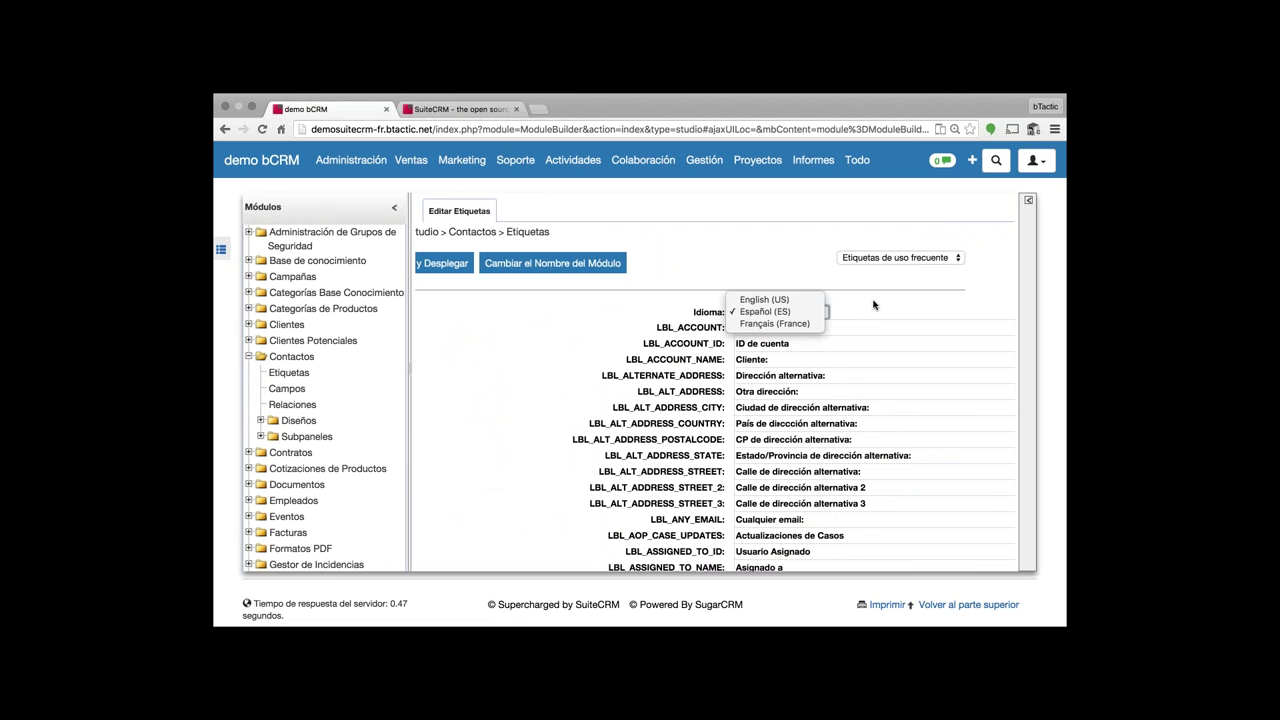
{"action": "left_click", "coordinate": [790, 311]}
{"action": "left_click", "coordinate": [800, 313]}
{"action": "left_click", "coordinate": [535, 332]}
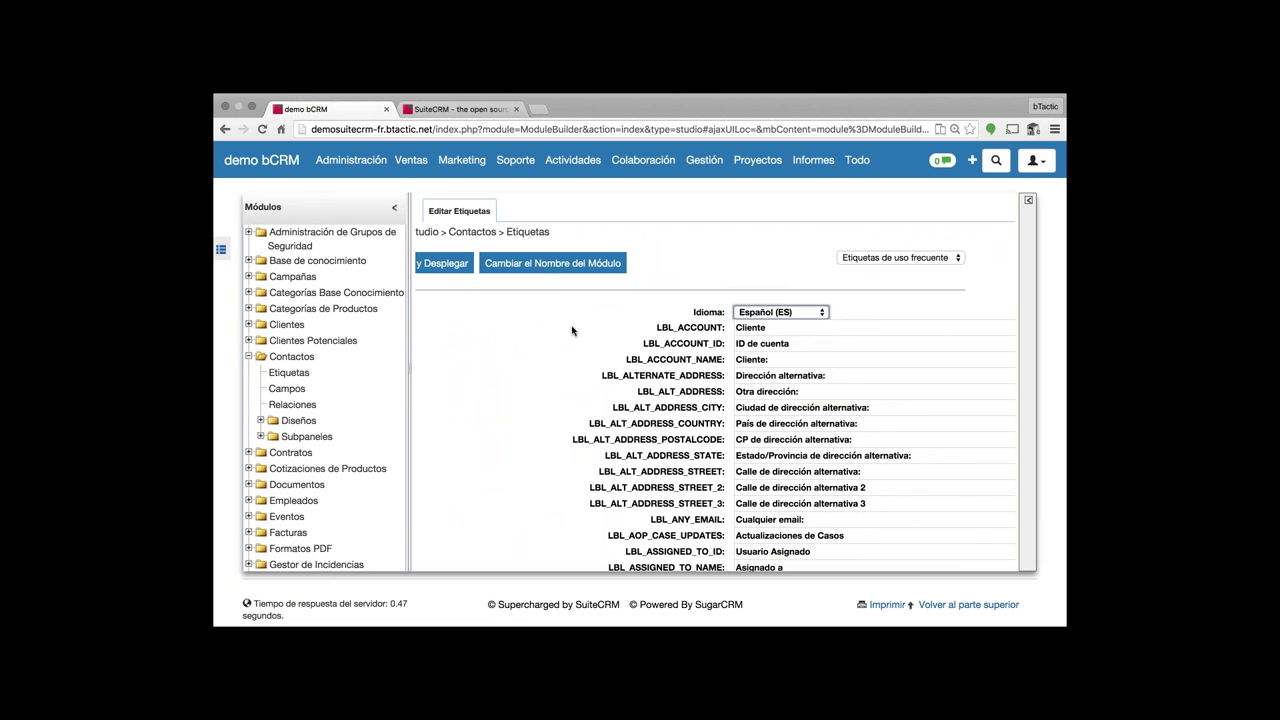
- Switch the Contactos labels' Idioma to Français (France)
{"action": "scroll", "coordinate": [576, 331], "scroll_direction": "left", "scroll_amount": 2}
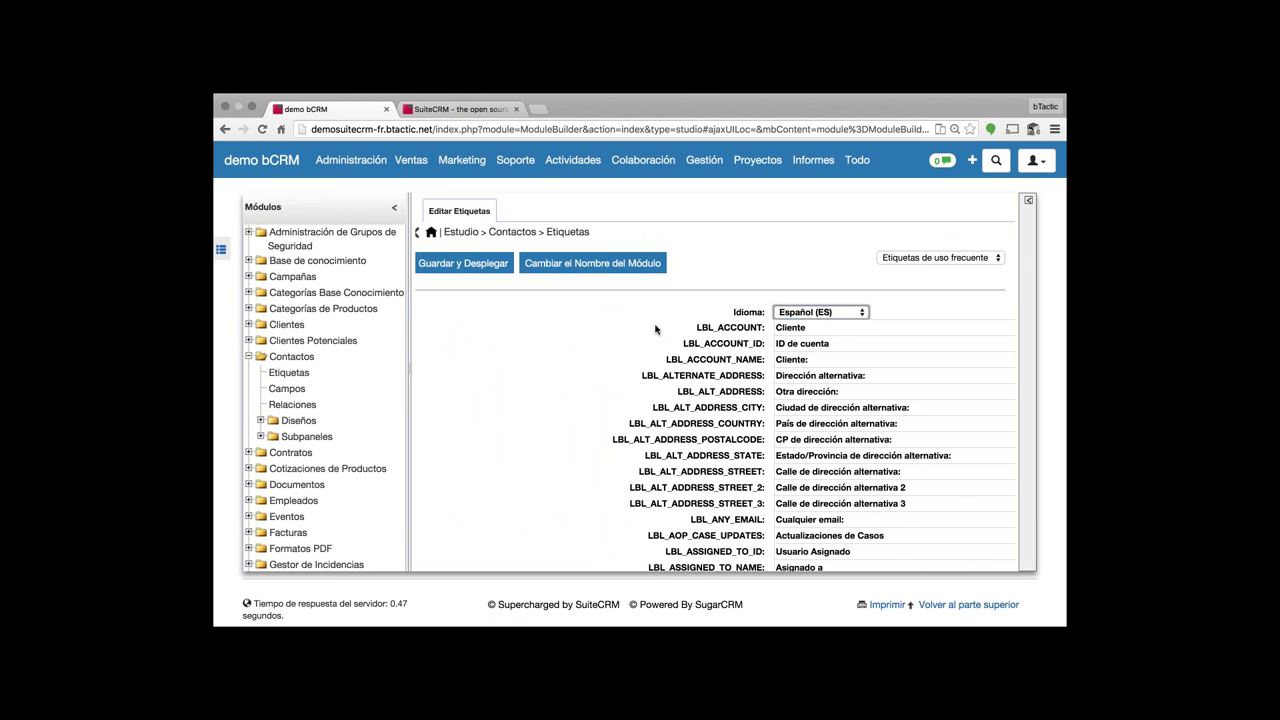
{"action": "scroll", "coordinate": [715, 400], "scroll_direction": "down", "scroll_amount": 2}
{"action": "scroll", "coordinate": [715, 400], "scroll_direction": "up", "scroll_amount": 1}
{"action": "left_click", "coordinate": [820, 266]}
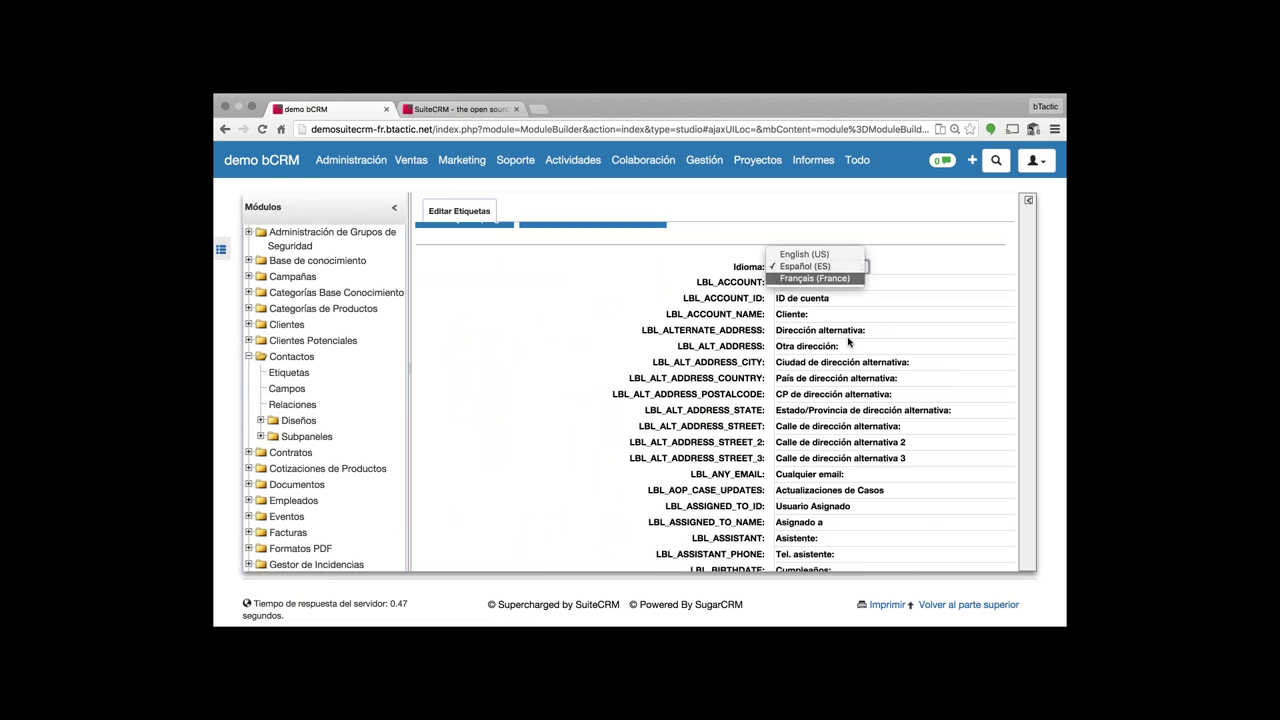
{"action": "left_click", "coordinate": [805, 277]}
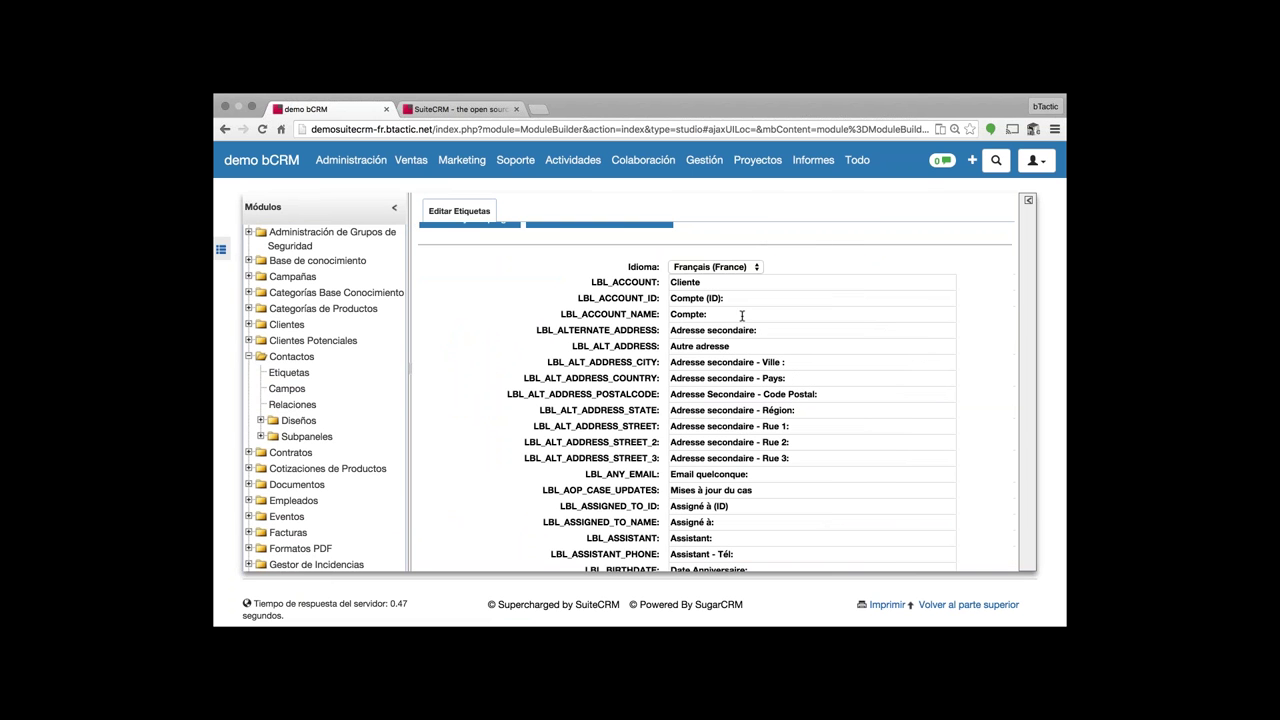
{"action": "scroll", "coordinate": [640, 331], "scroll_direction": "down", "scroll_amount": 1}
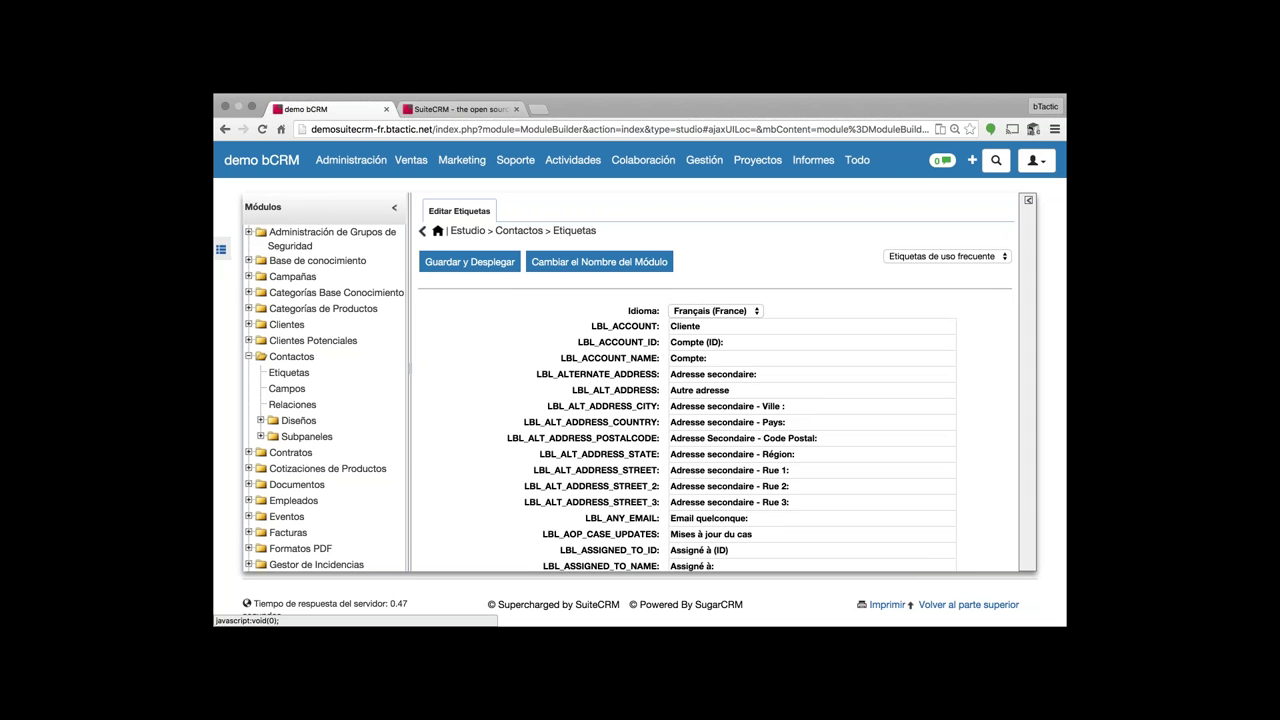
{"action": "scroll", "coordinate": [288, 375], "scroll_direction": "down", "scroll_amount": 1}
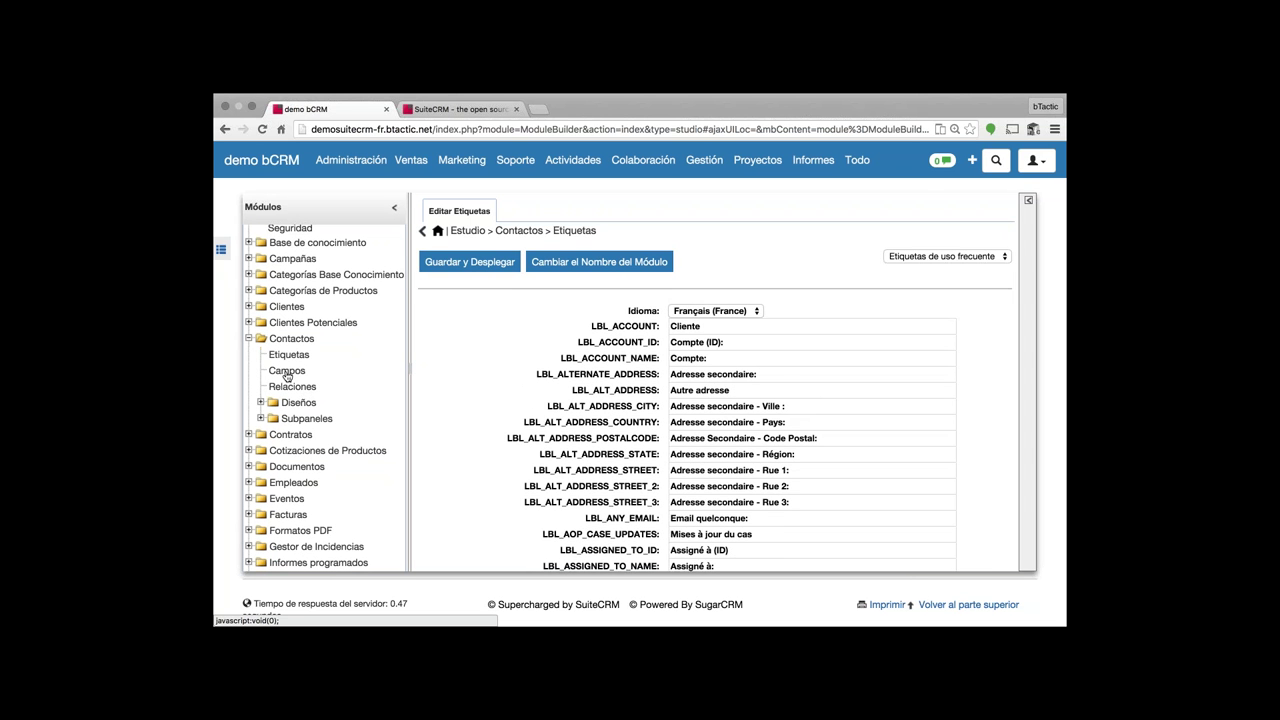
- Browse Agregar Campo's Tipo de Dato list, keep Campo de Texto, then view Contactos Relaciones
{"action": "left_click", "coordinate": [287, 372]}
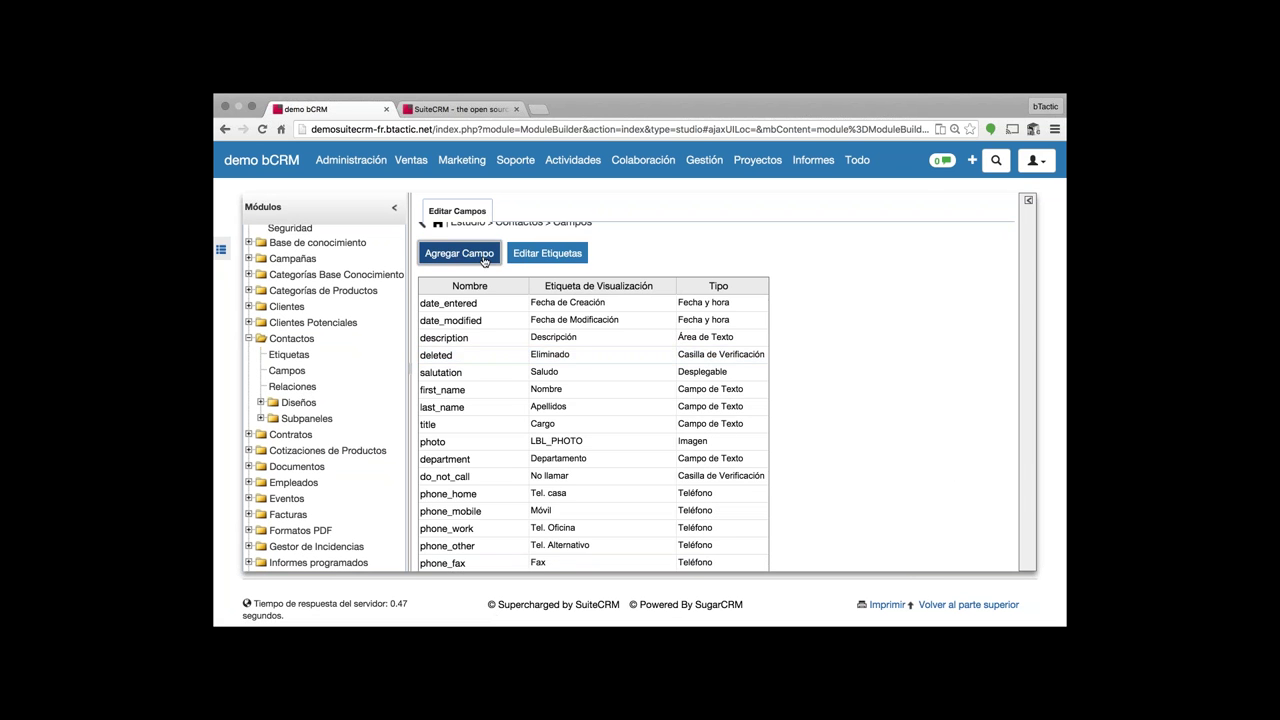
{"action": "left_click", "coordinate": [448, 256]}
{"action": "left_click", "coordinate": [563, 286]}
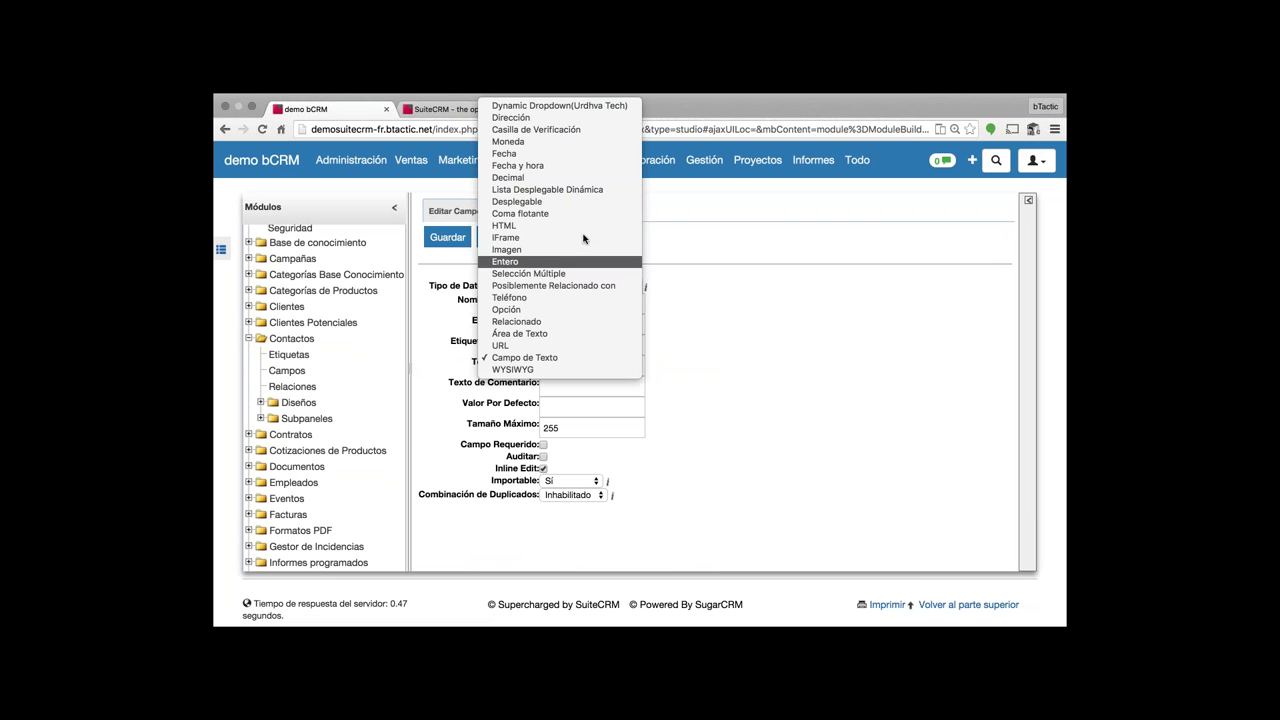
{"action": "left_click", "coordinate": [770, 303]}
{"action": "left_click", "coordinate": [571, 286]}
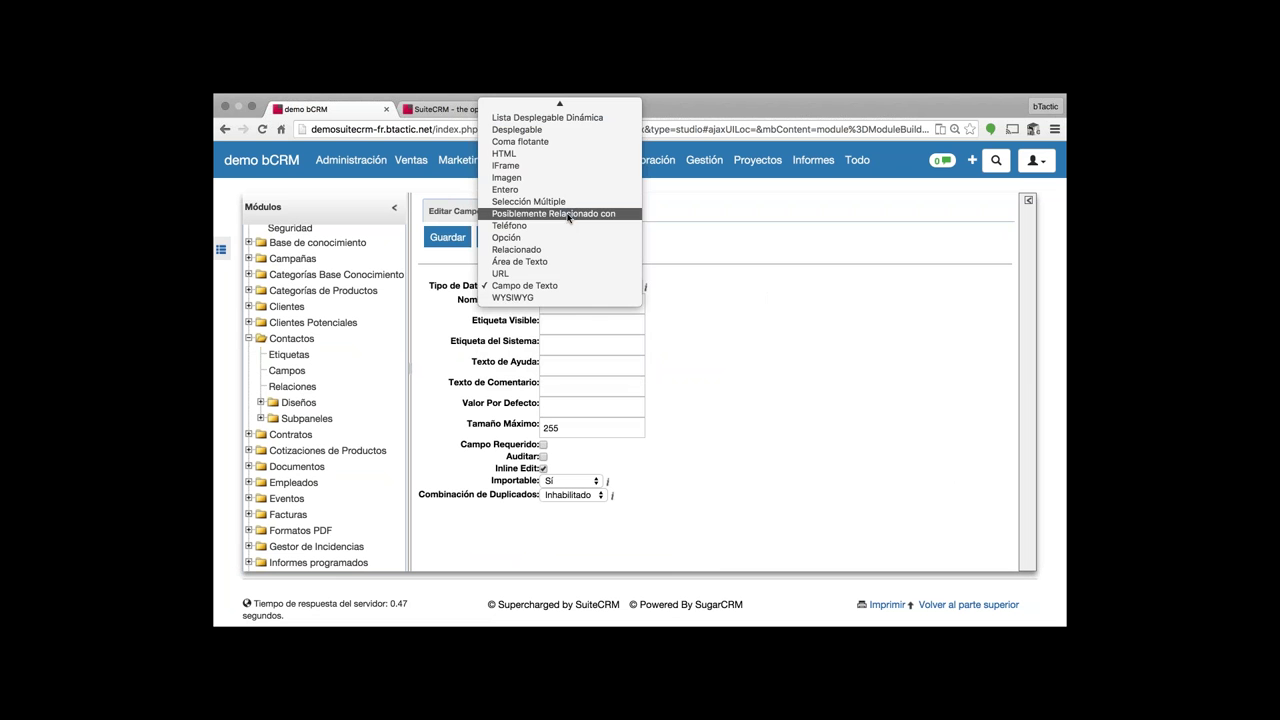
{"action": "scroll", "coordinate": [571, 213], "scroll_direction": "up", "scroll_amount": 2}
{"action": "left_click", "coordinate": [433, 335]}
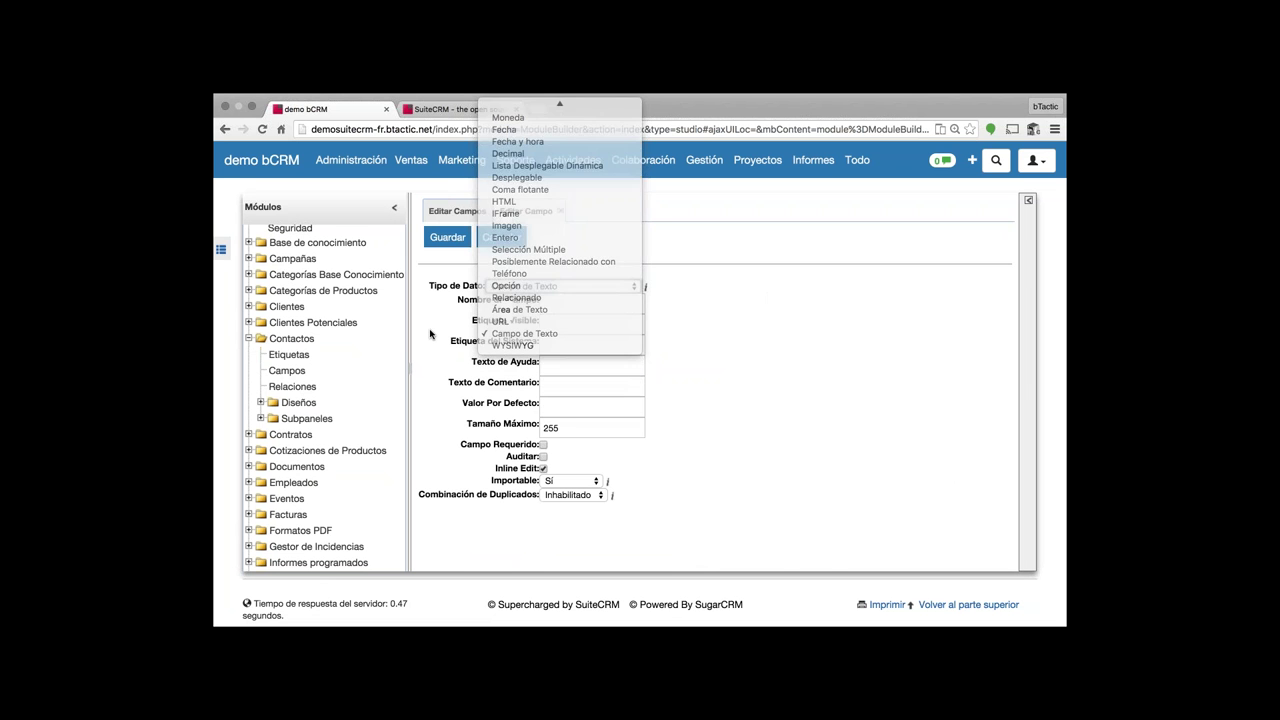
{"action": "left_click", "coordinate": [292, 388]}
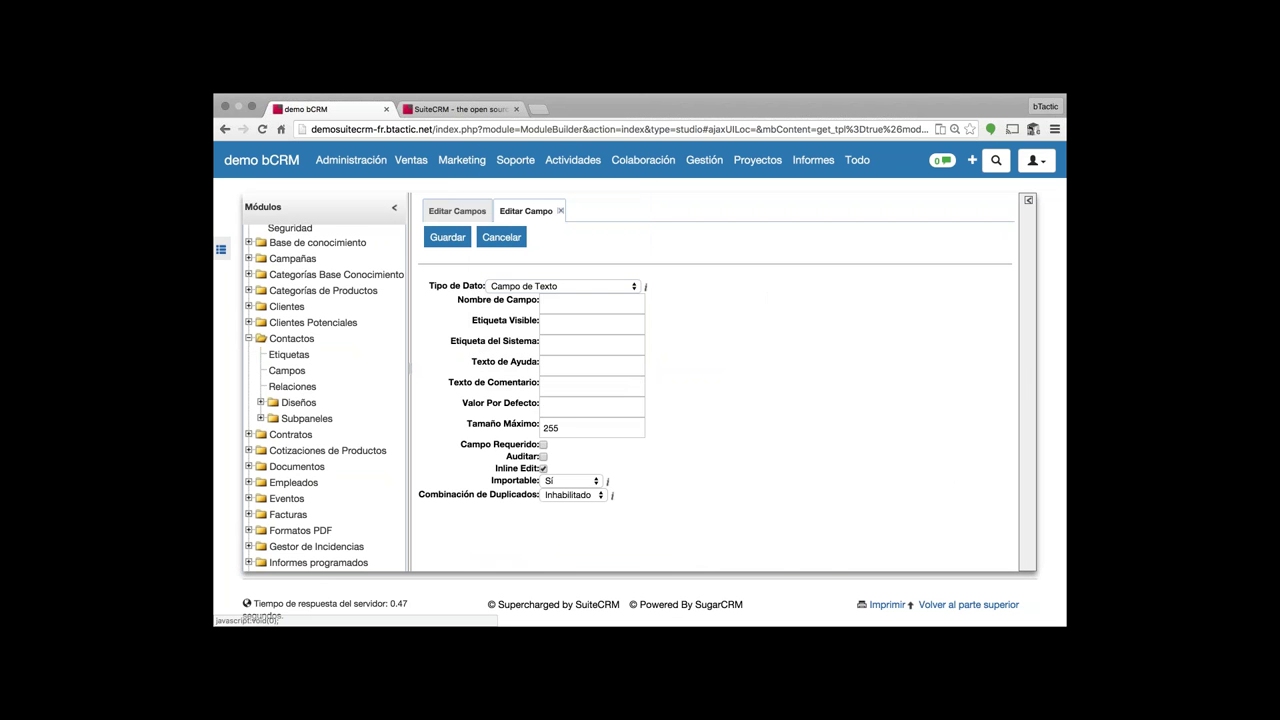
{"action": "scroll", "coordinate": [625, 397], "scroll_direction": "down", "scroll_amount": 2}
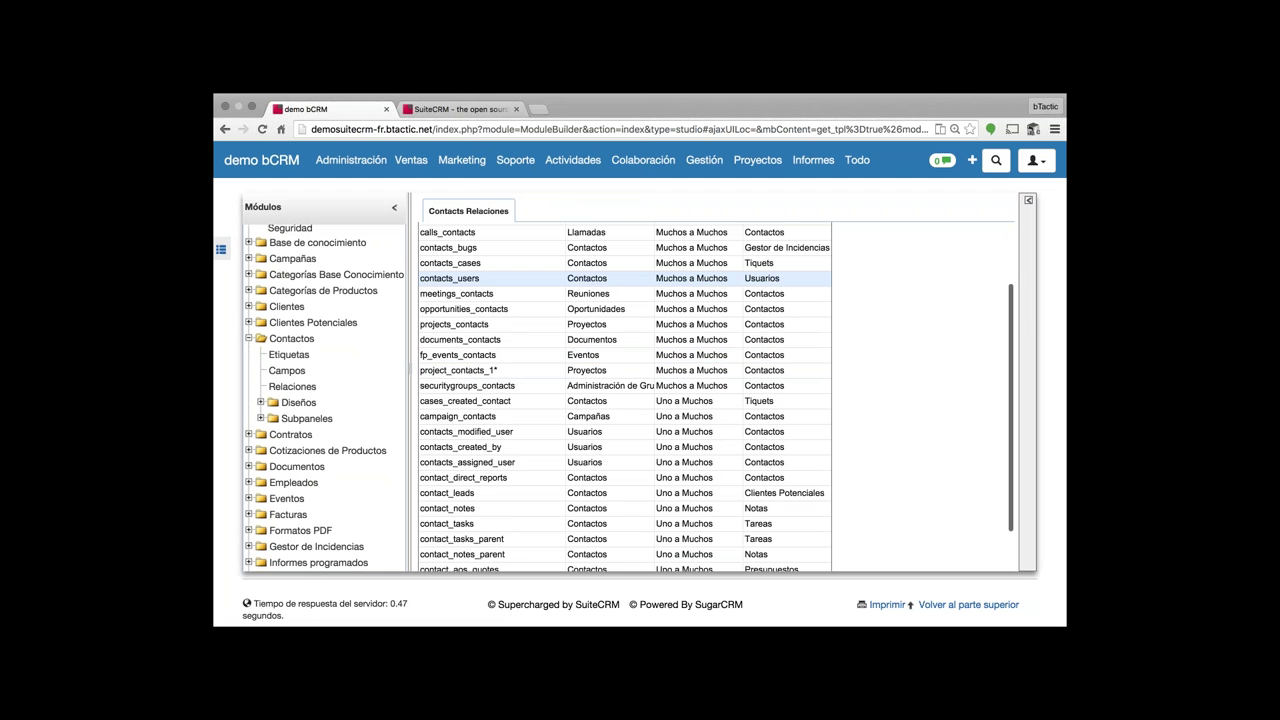
- Draft a Uno a Muchos relationship to Tiquets, then cancel it
{"action": "scroll", "coordinate": [625, 358], "scroll_direction": "down", "scroll_amount": 1}
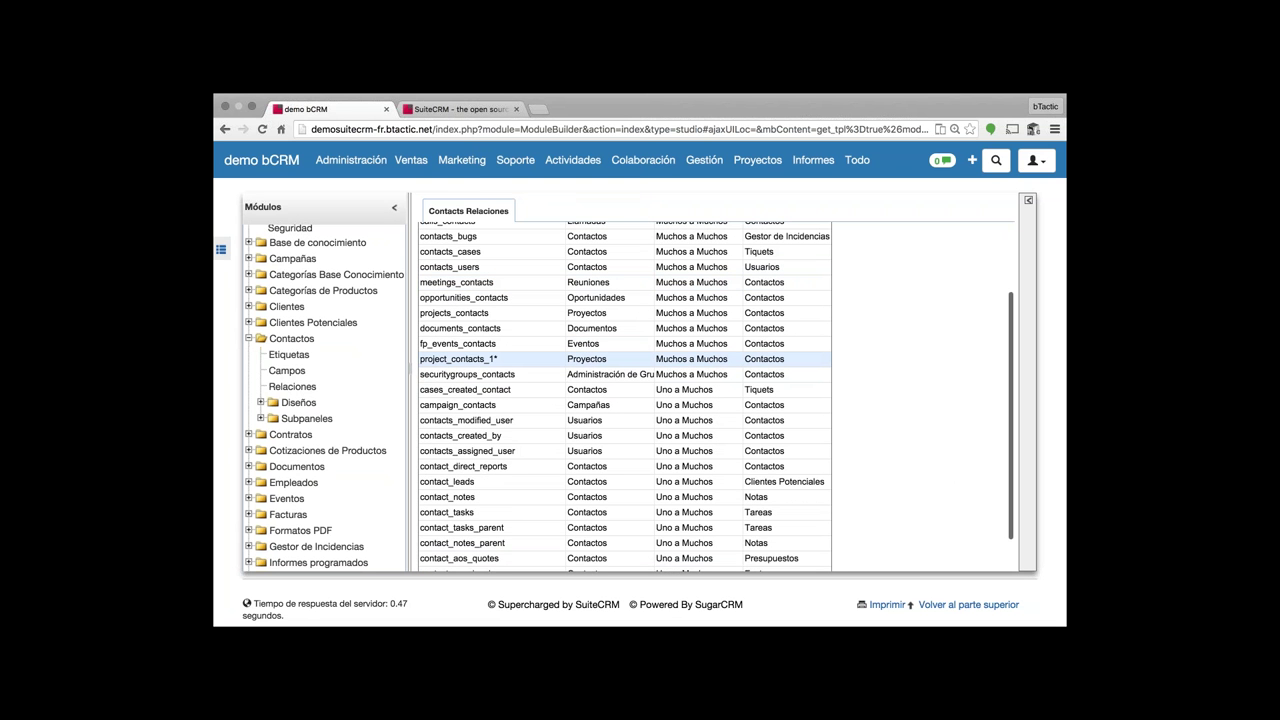
{"action": "scroll", "coordinate": [625, 360], "scroll_direction": "down", "scroll_amount": 1}
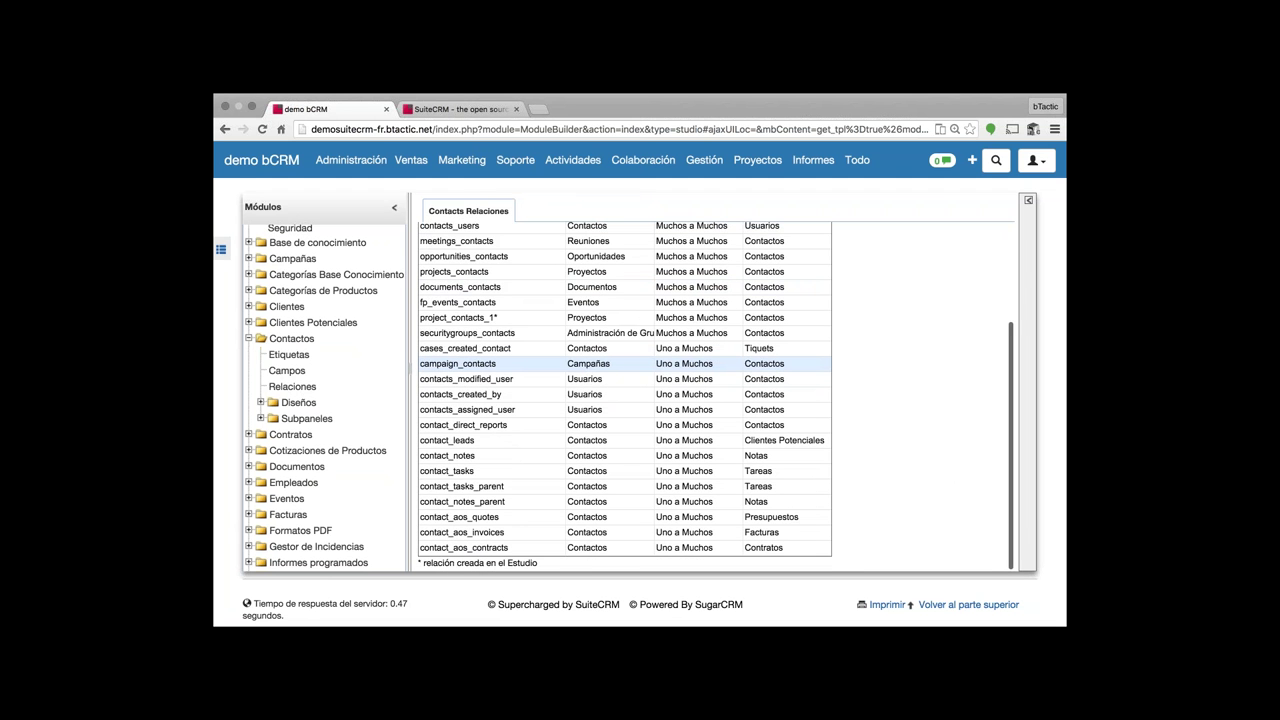
{"action": "scroll", "coordinate": [603, 367], "scroll_direction": "up", "scroll_amount": 3}
{"action": "left_click", "coordinate": [462, 246]}
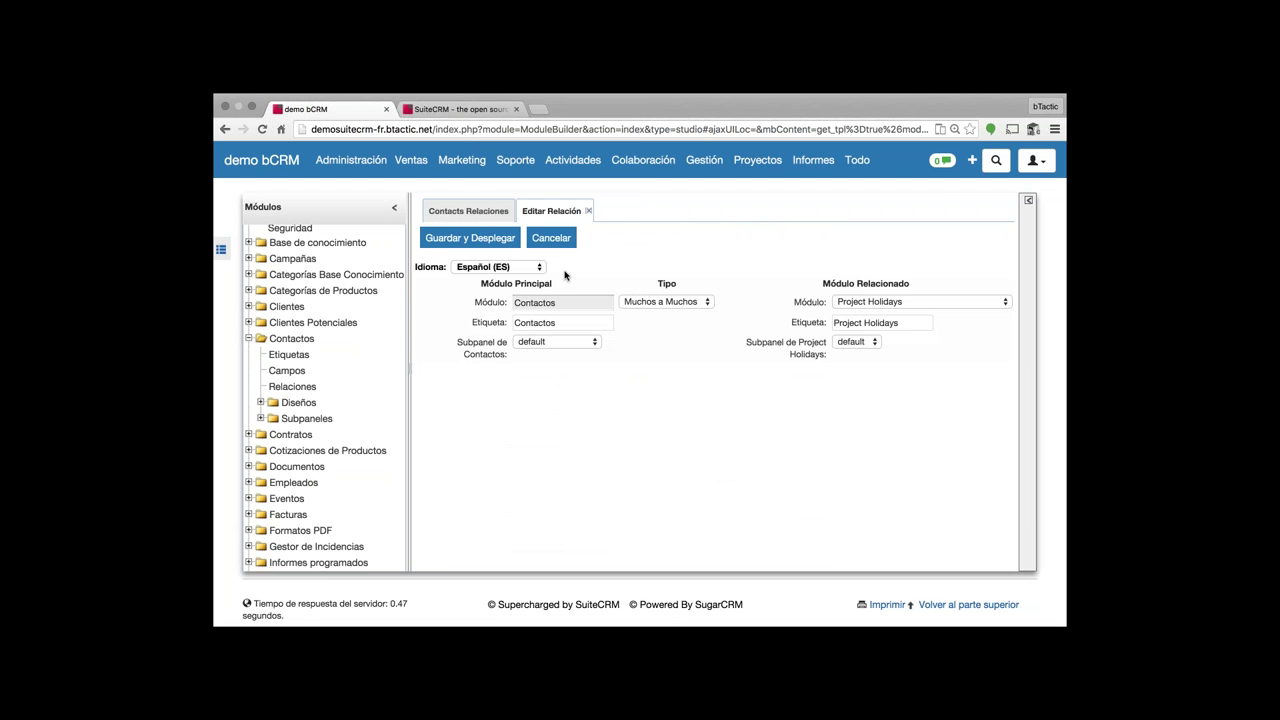
{"action": "left_click", "coordinate": [659, 301]}
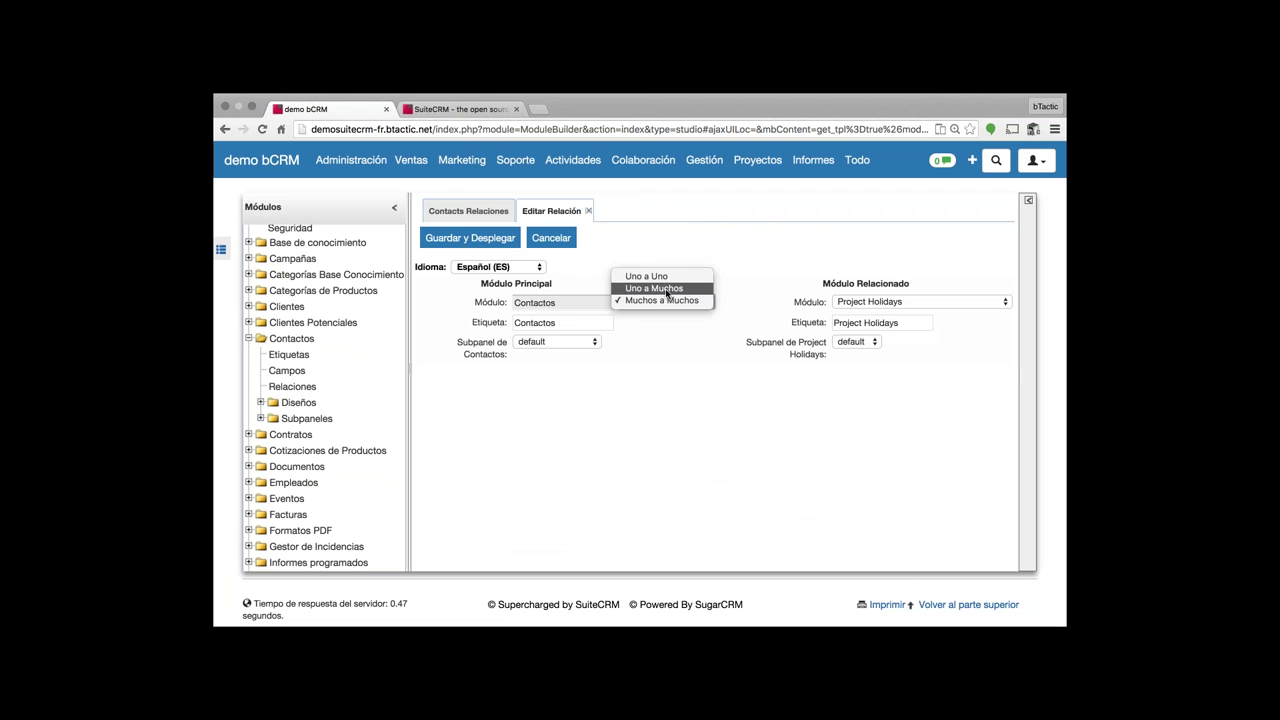
{"action": "left_click", "coordinate": [655, 288]}
{"action": "left_click", "coordinate": [886, 304]}
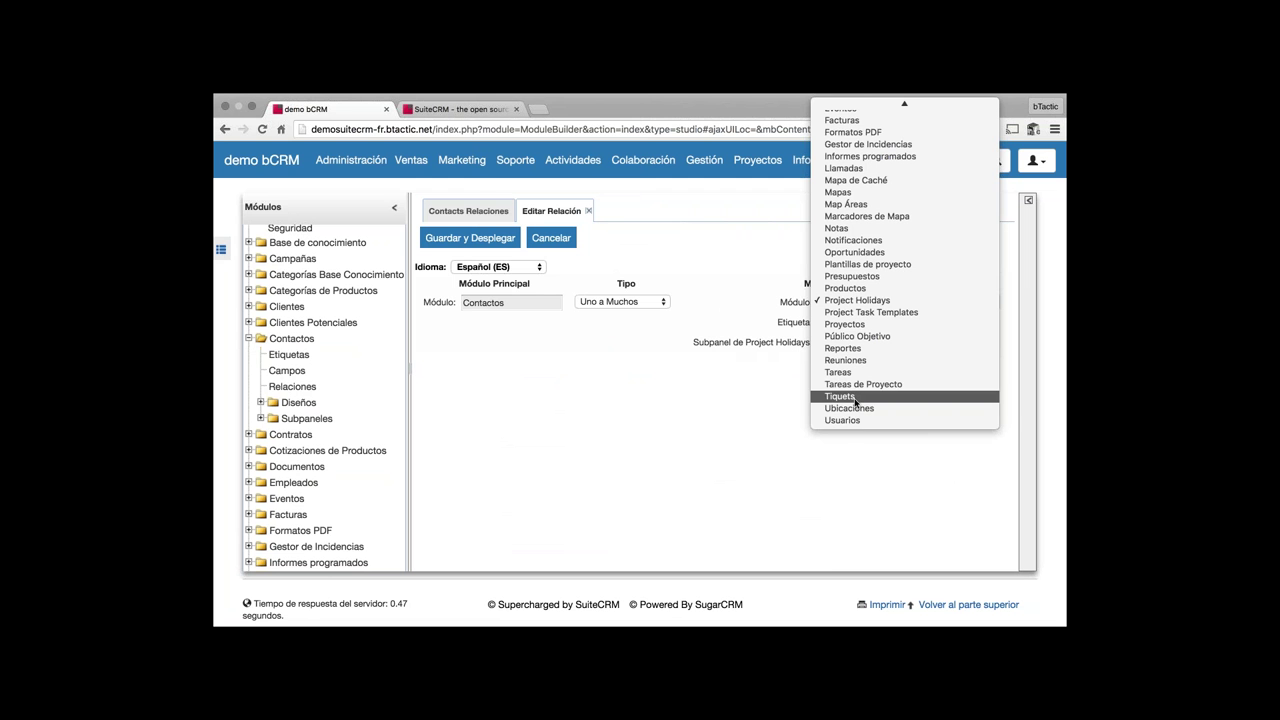
{"action": "left_click", "coordinate": [855, 398]}
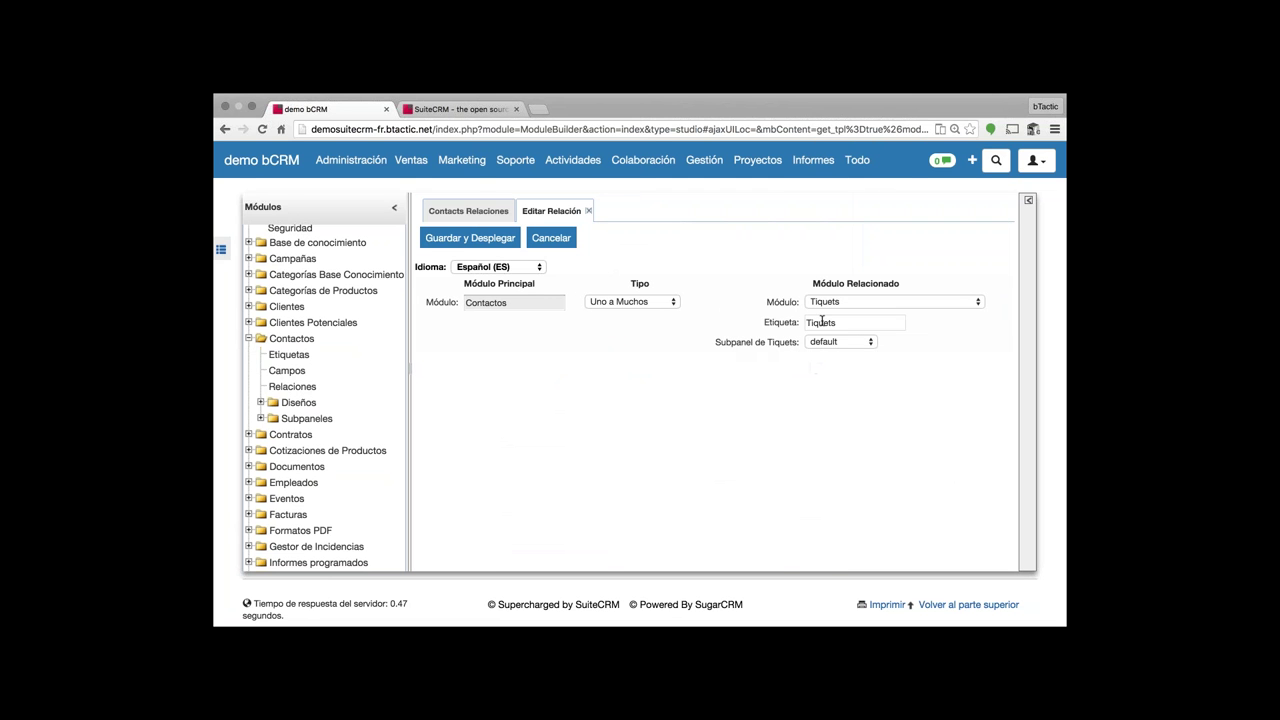
{"action": "left_click", "coordinate": [559, 242]}
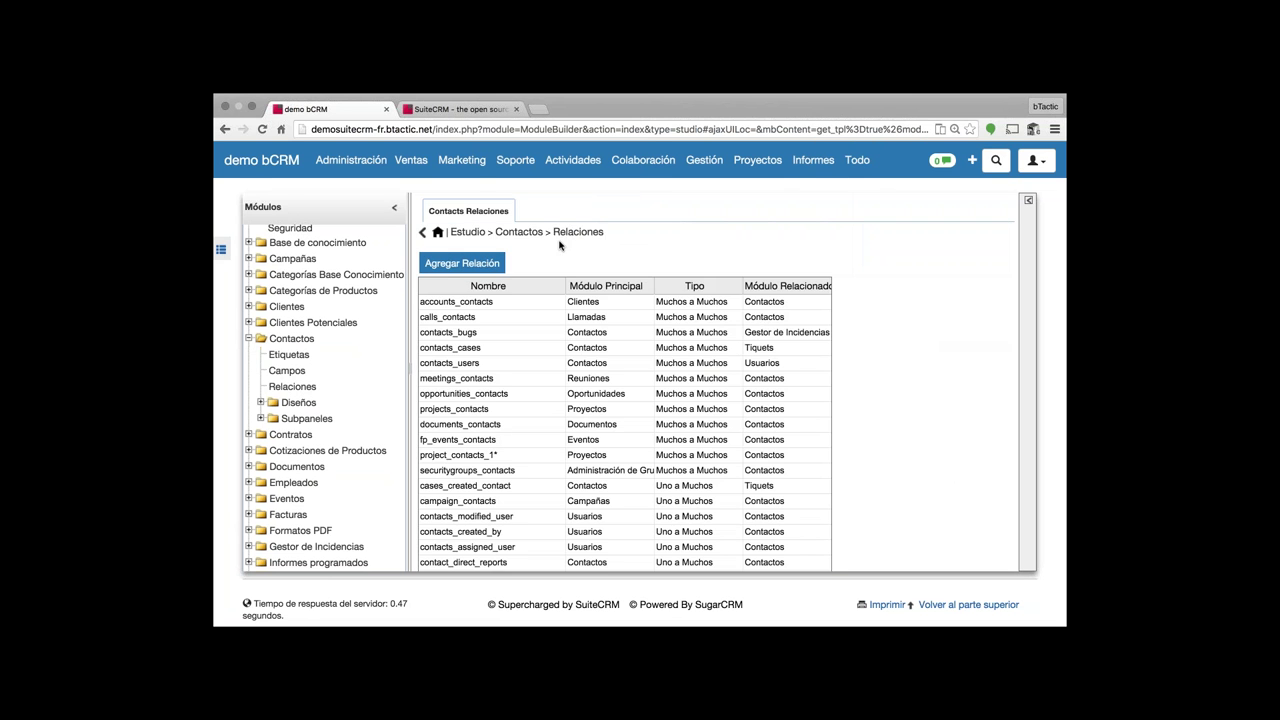
- Expand Subpaneles and Diseños under Contactos
{"action": "scroll", "coordinate": [338, 405], "scroll_direction": "down", "scroll_amount": 1}
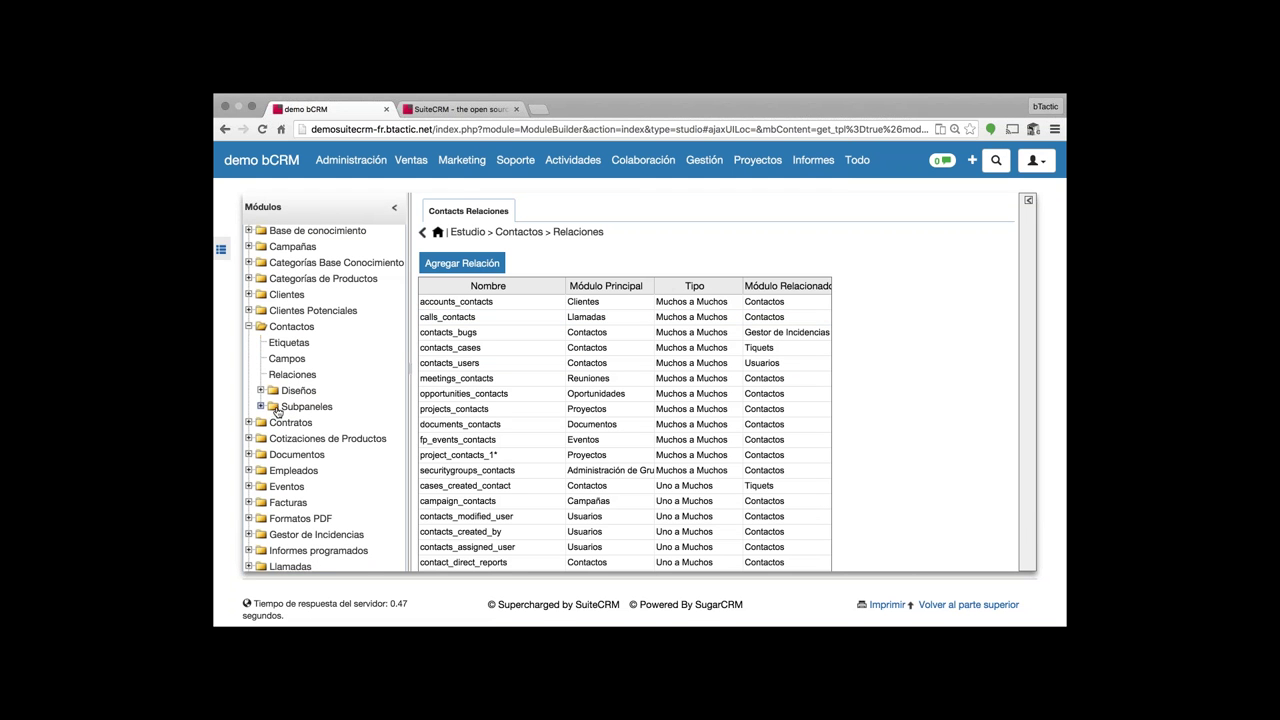
{"action": "left_click", "coordinate": [260, 408]}
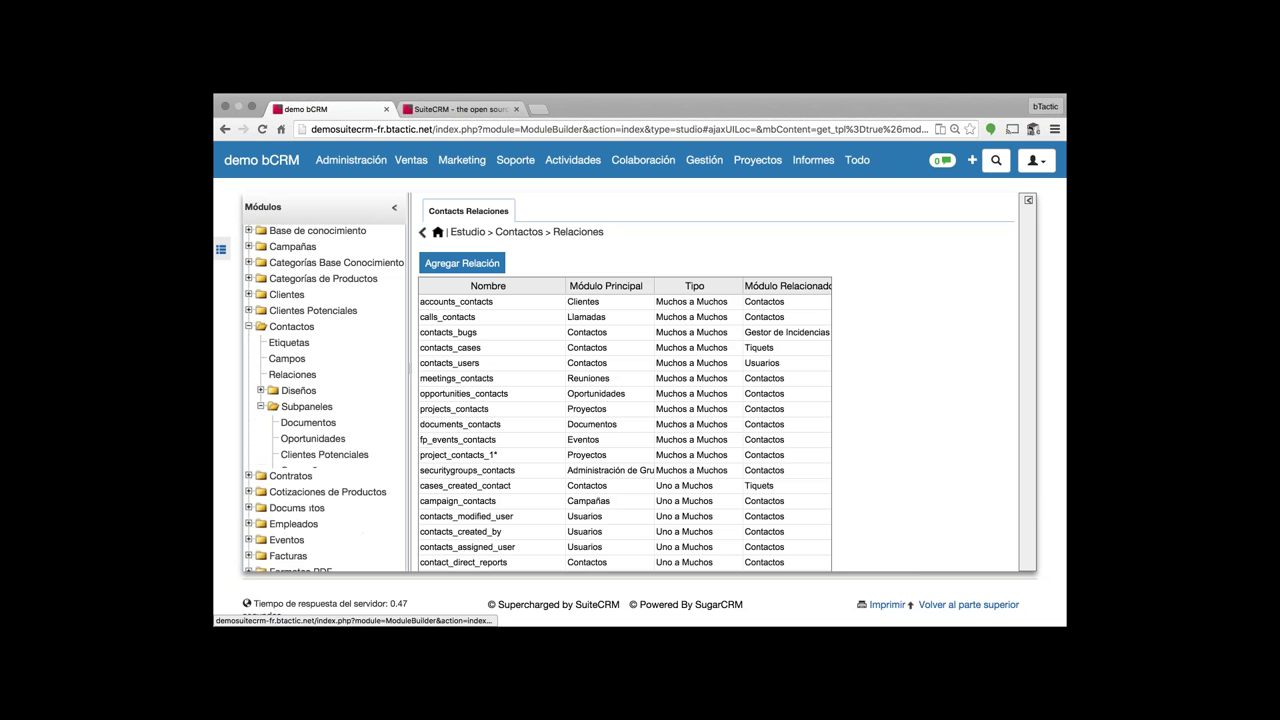
{"action": "left_click", "coordinate": [260, 384]}
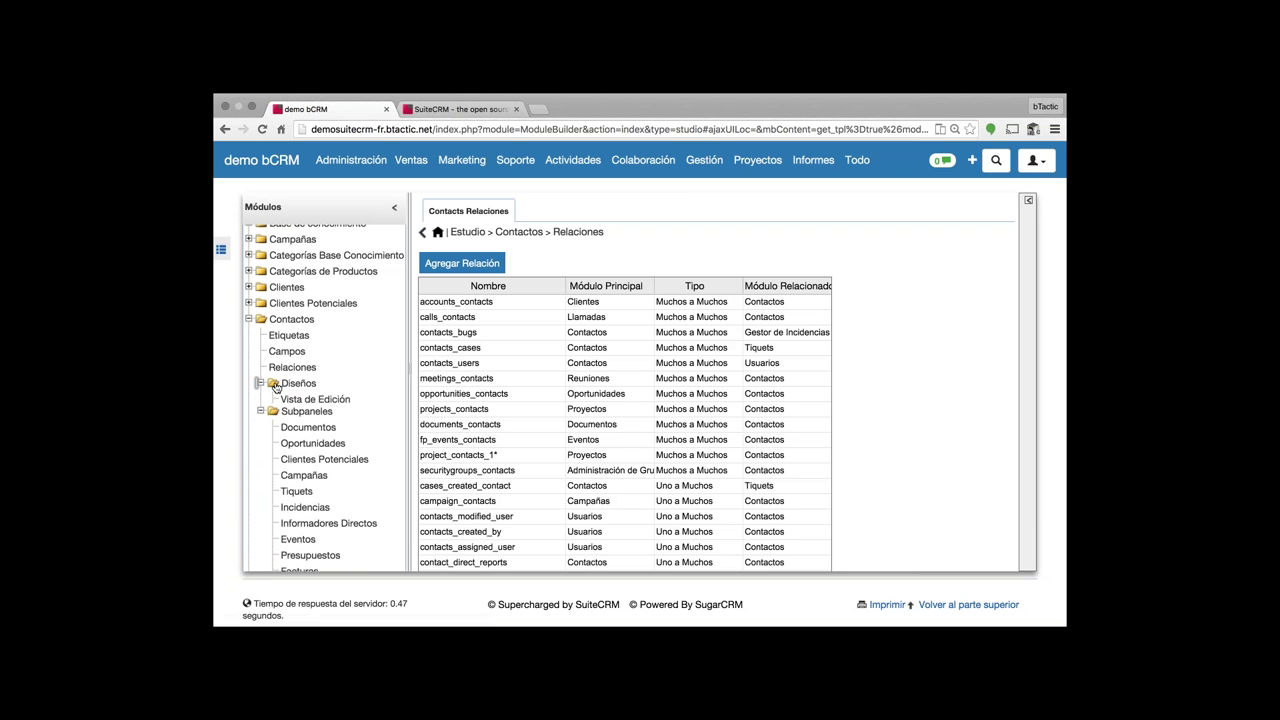
- In the Vista de Edición layout, put Asistente beside Correo electrónico and save and deploy
{"action": "left_click", "coordinate": [316, 400]}
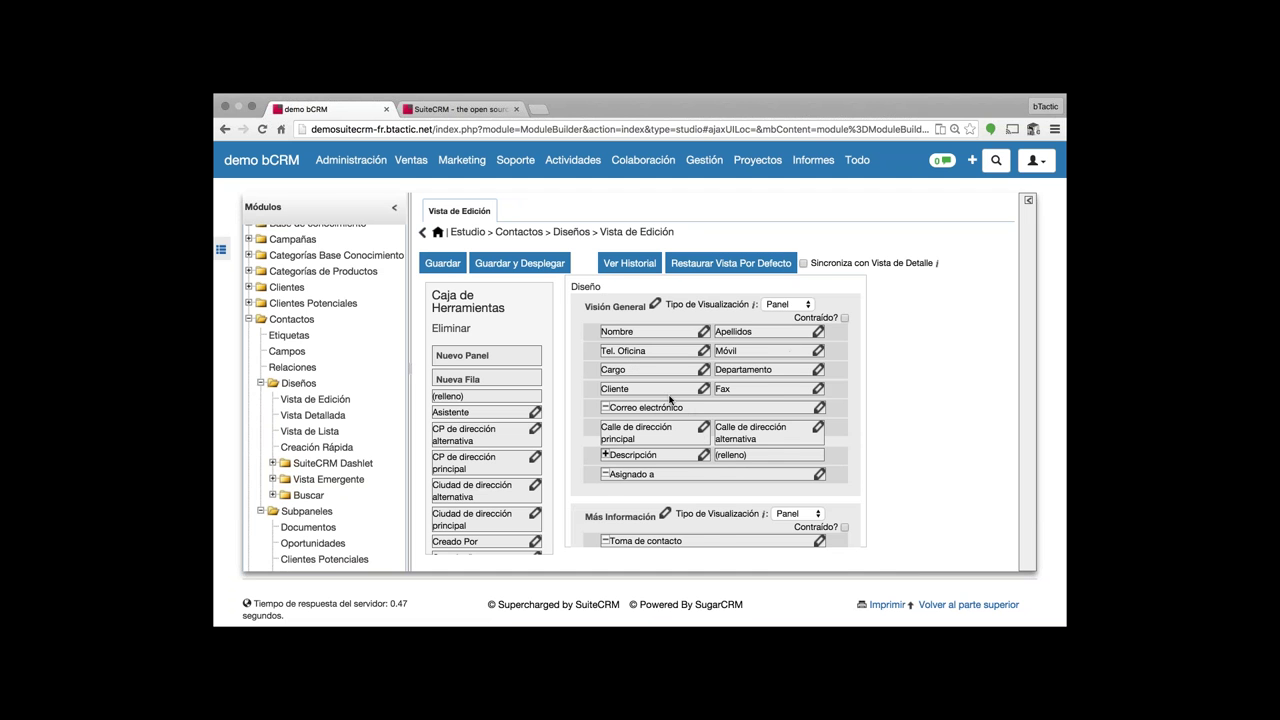
{"action": "scroll", "coordinate": [670, 400], "scroll_direction": "down", "scroll_amount": 1}
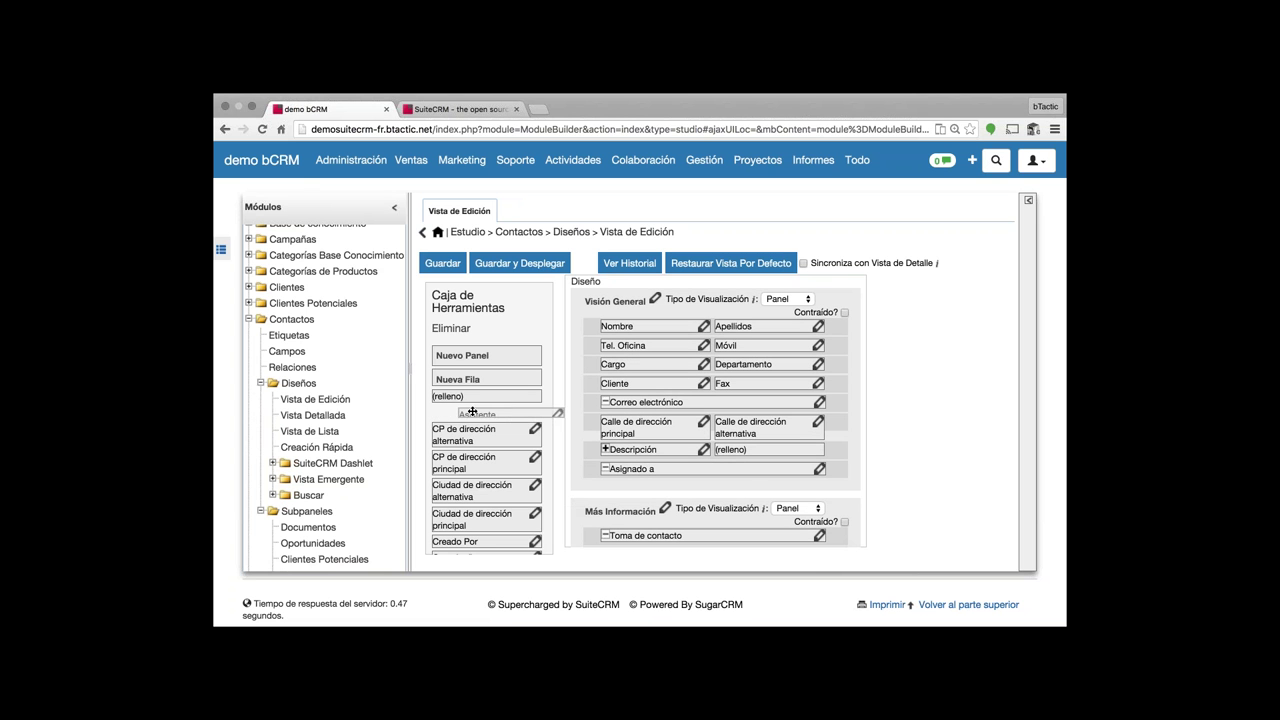
{"action": "left_click", "coordinate": [603, 402]}
{"action": "left_click_drag", "start_coordinate": [500, 412], "coordinate": [778, 402]}
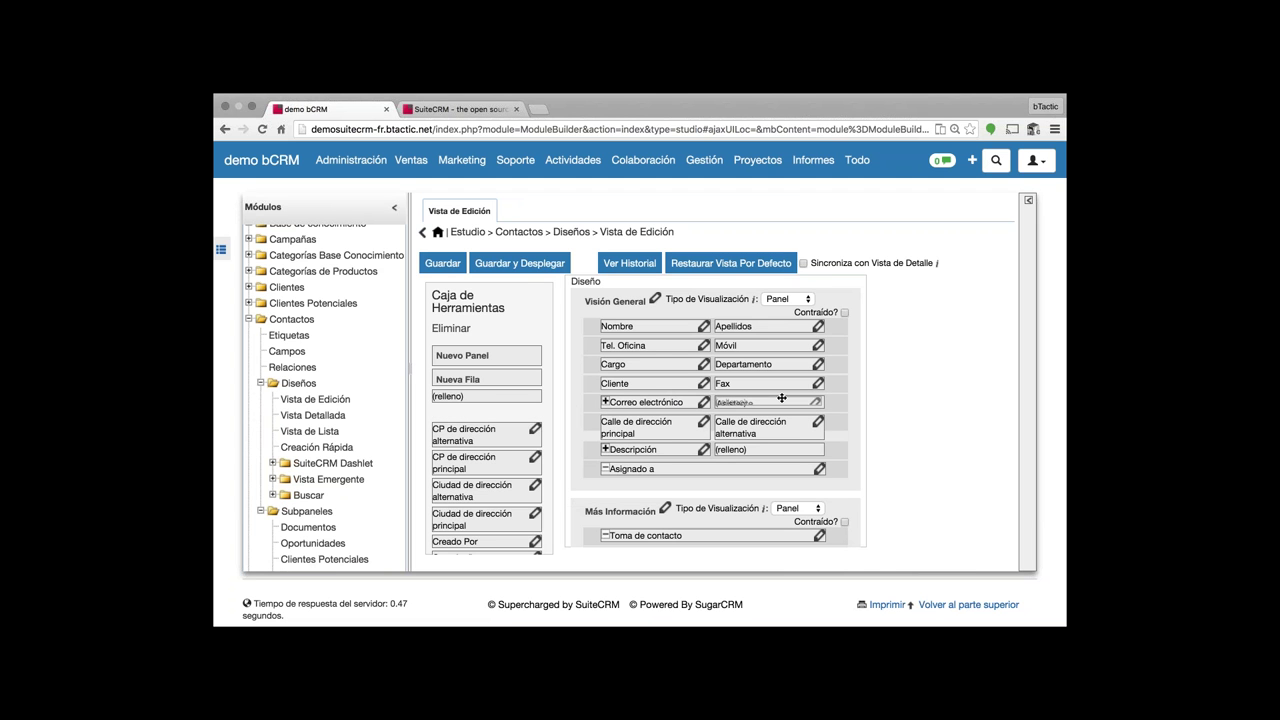
{"action": "left_click", "coordinate": [525, 264]}
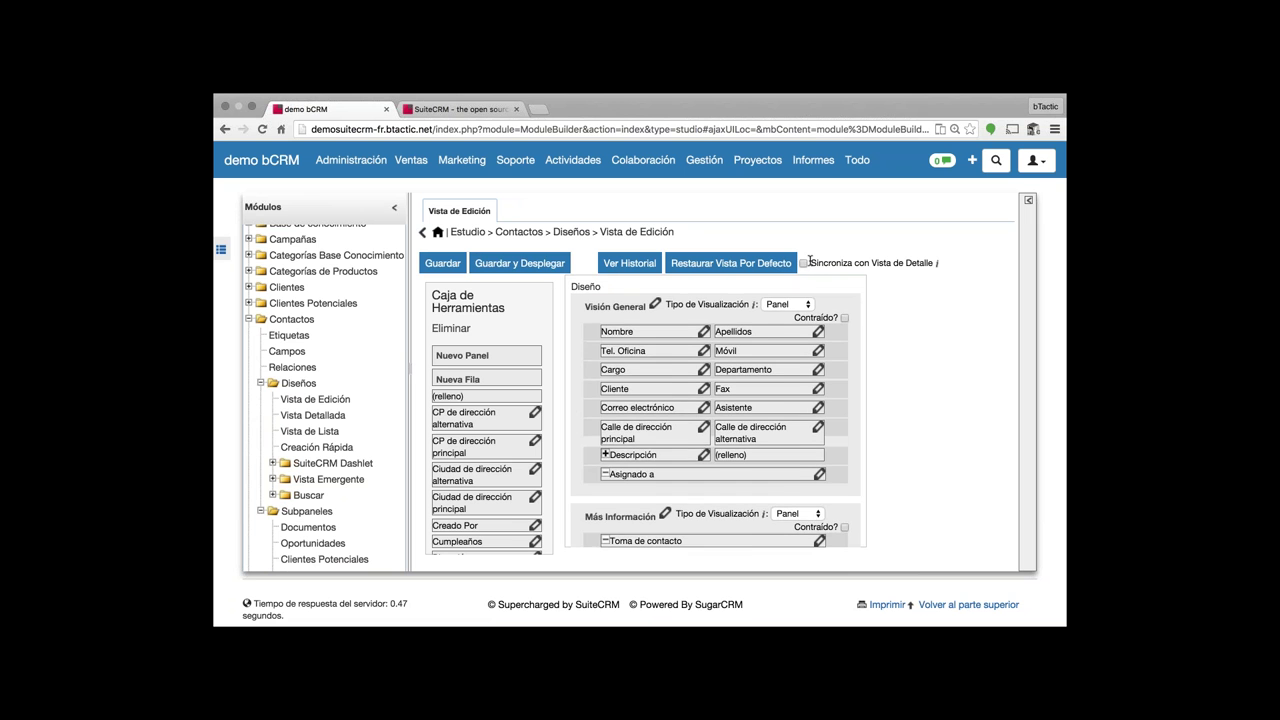
- Expand Buscar to show Búsqueda Básica and Búsqueda Avanzada
{"action": "scroll", "coordinate": [823, 313], "scroll_direction": "down", "scroll_amount": 1}
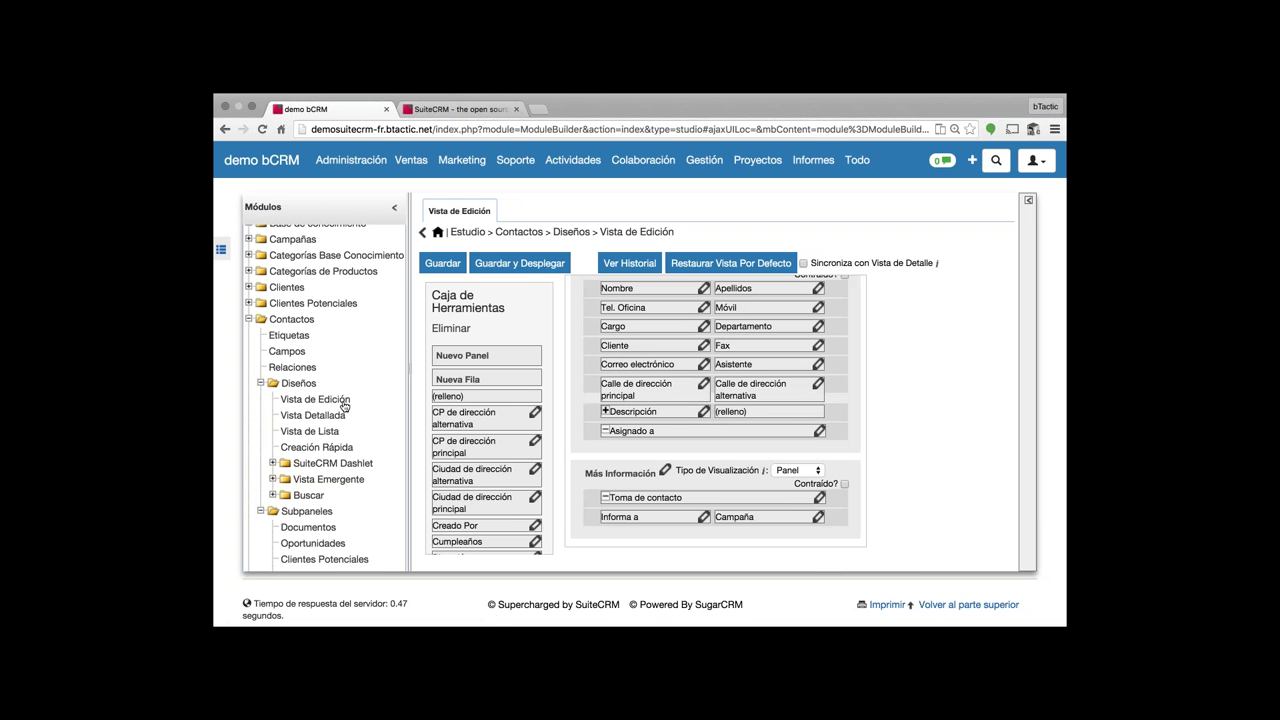
{"action": "scroll", "coordinate": [344, 404], "scroll_direction": "down", "scroll_amount": 1}
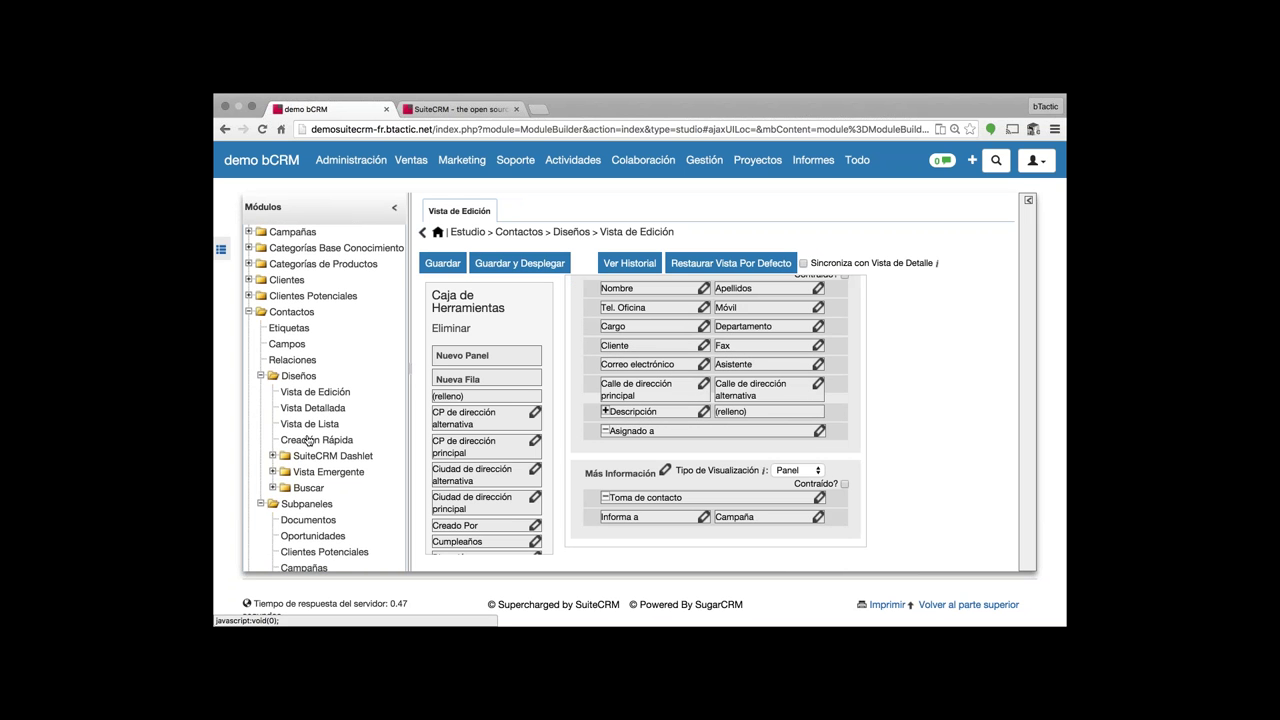
{"action": "scroll", "coordinate": [330, 420], "scroll_direction": "down", "scroll_amount": 1}
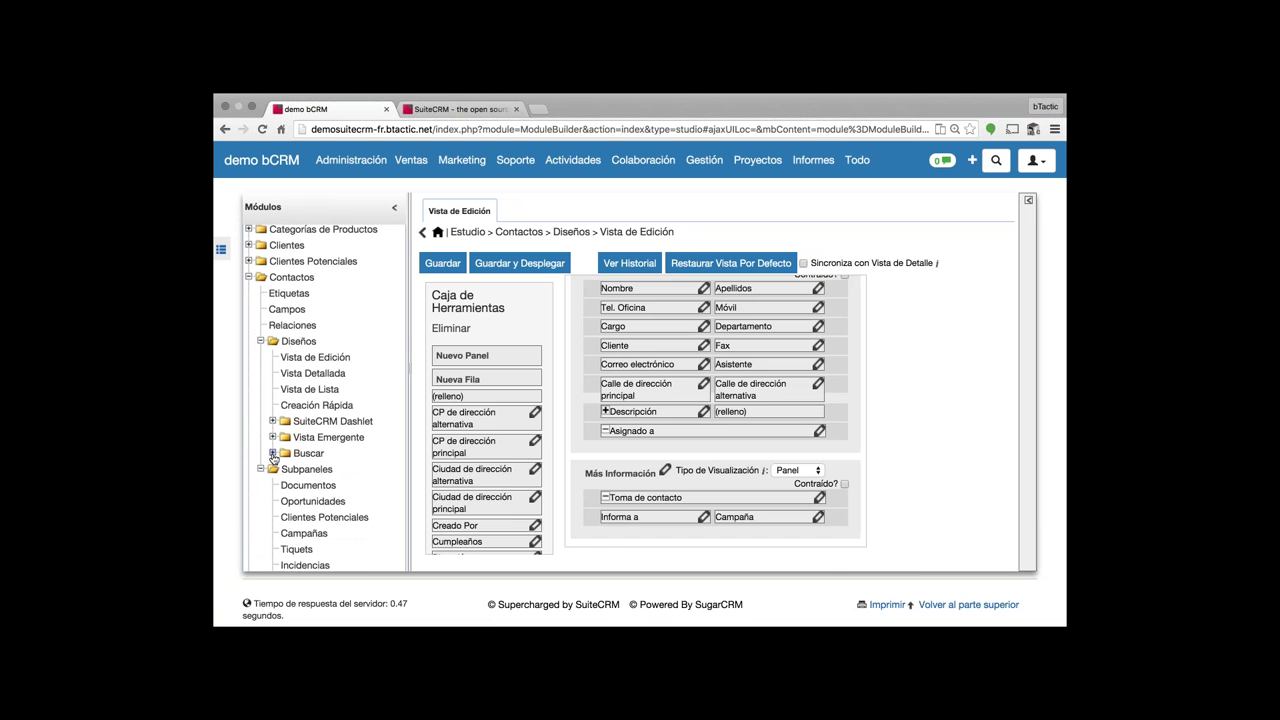
{"action": "left_click", "coordinate": [272, 454]}
{"action": "scroll", "coordinate": [310, 460], "scroll_direction": "down", "scroll_amount": 1}
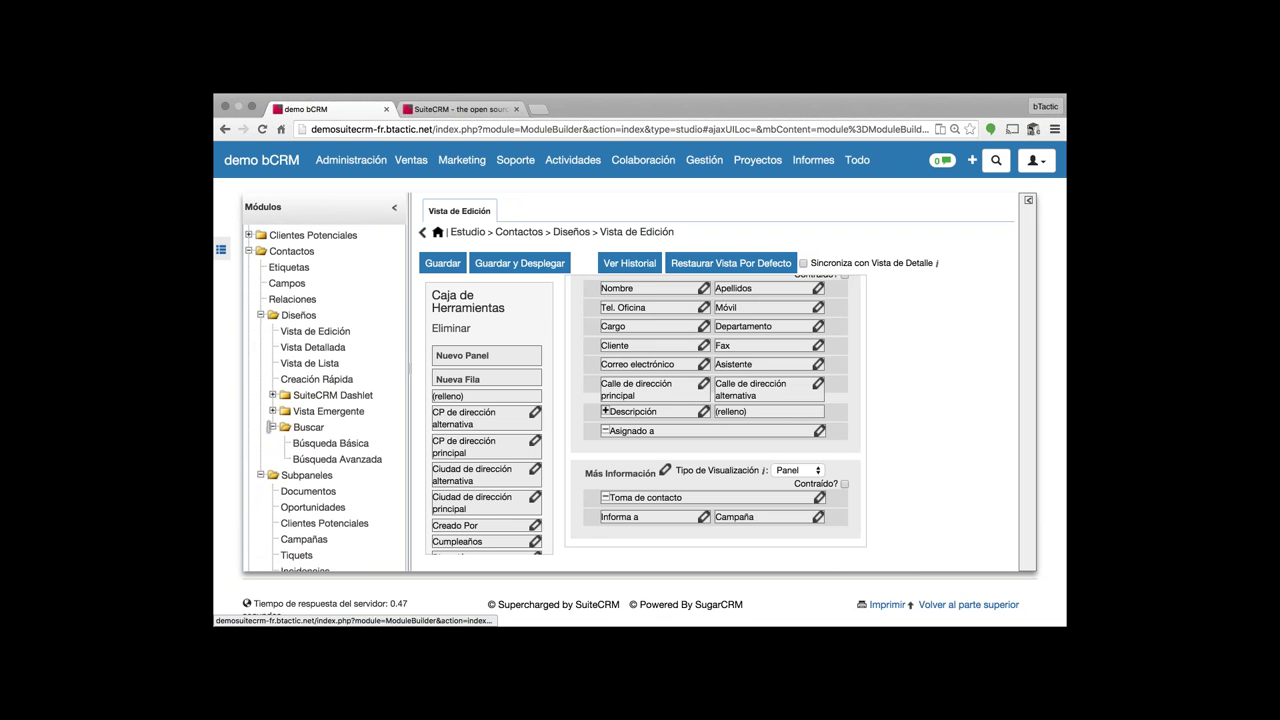
- Open and review the Contactos Búsqueda Avanzada layout
{"action": "left_click", "coordinate": [320, 461]}
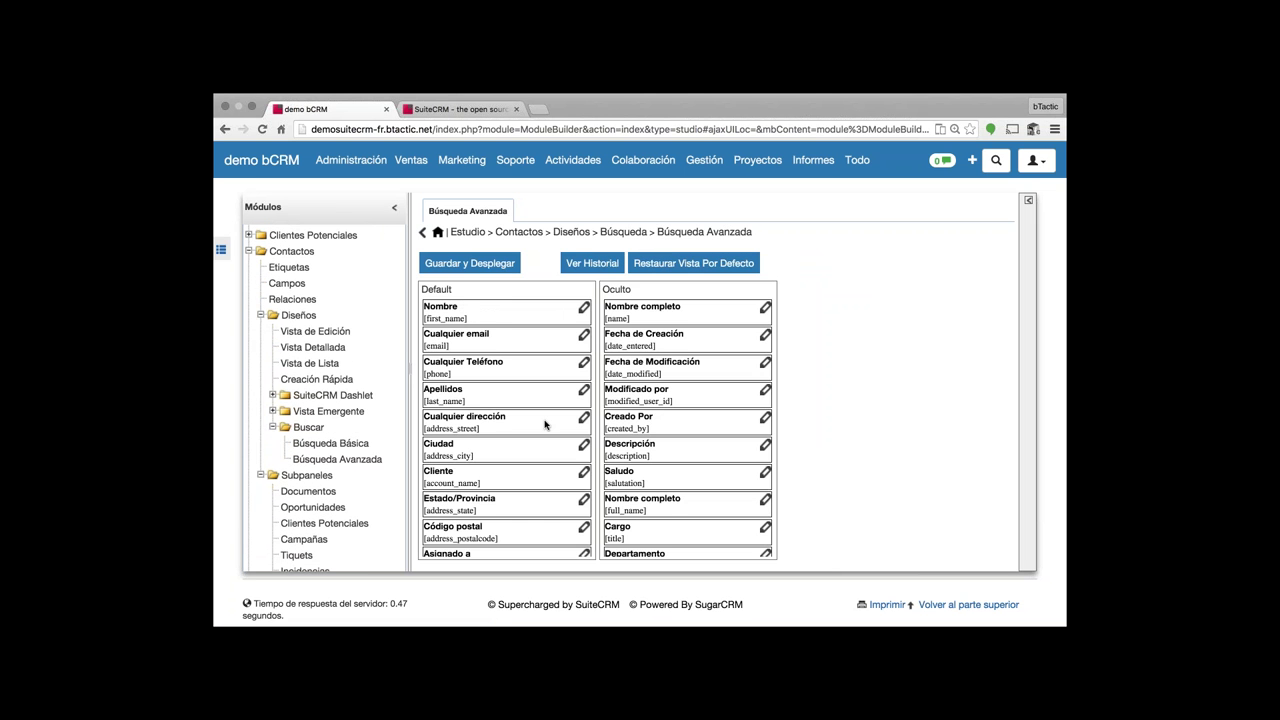
{"action": "scroll", "coordinate": [505, 430], "scroll_direction": "down", "scroll_amount": 3}
{"action": "scroll", "coordinate": [505, 430], "scroll_direction": "up", "scroll_amount": 3}
{"action": "scroll", "coordinate": [653, 417], "scroll_direction": "down", "scroll_amount": 4}
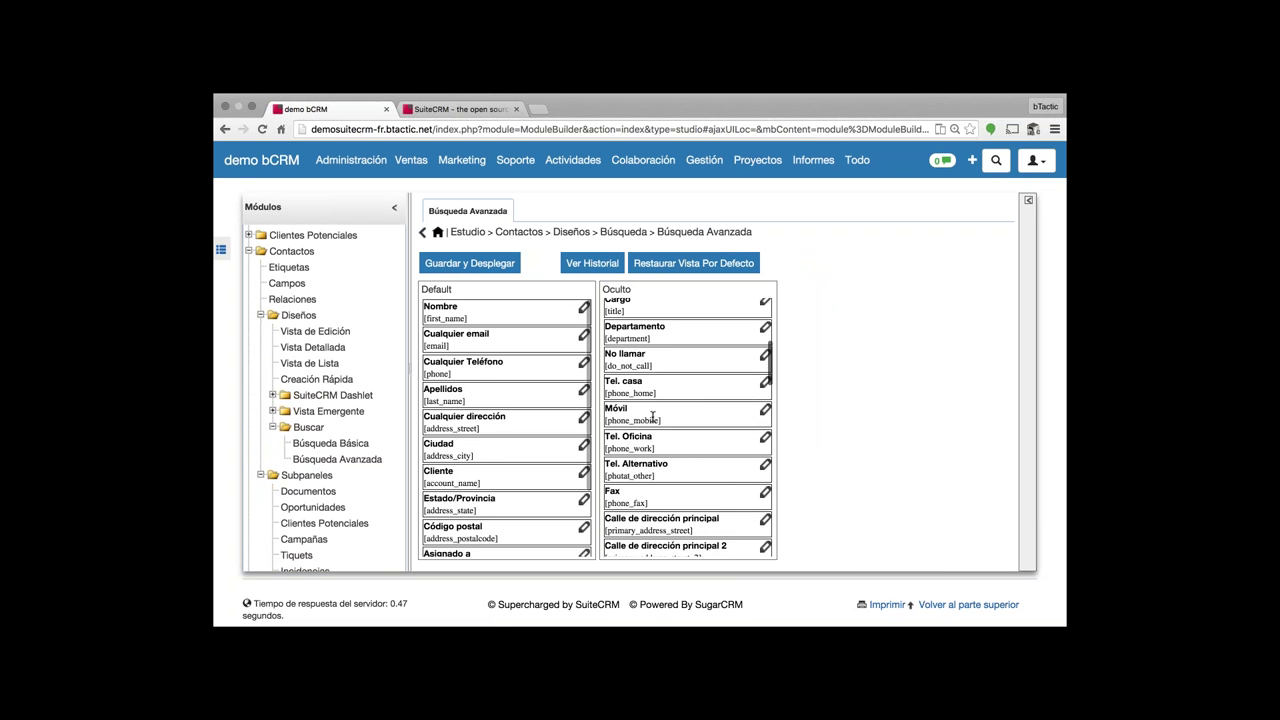
{"action": "scroll", "coordinate": [653, 417], "scroll_direction": "down", "scroll_amount": 6}
{"action": "scroll", "coordinate": [320, 400], "scroll_direction": "down", "scroll_amount": 1}
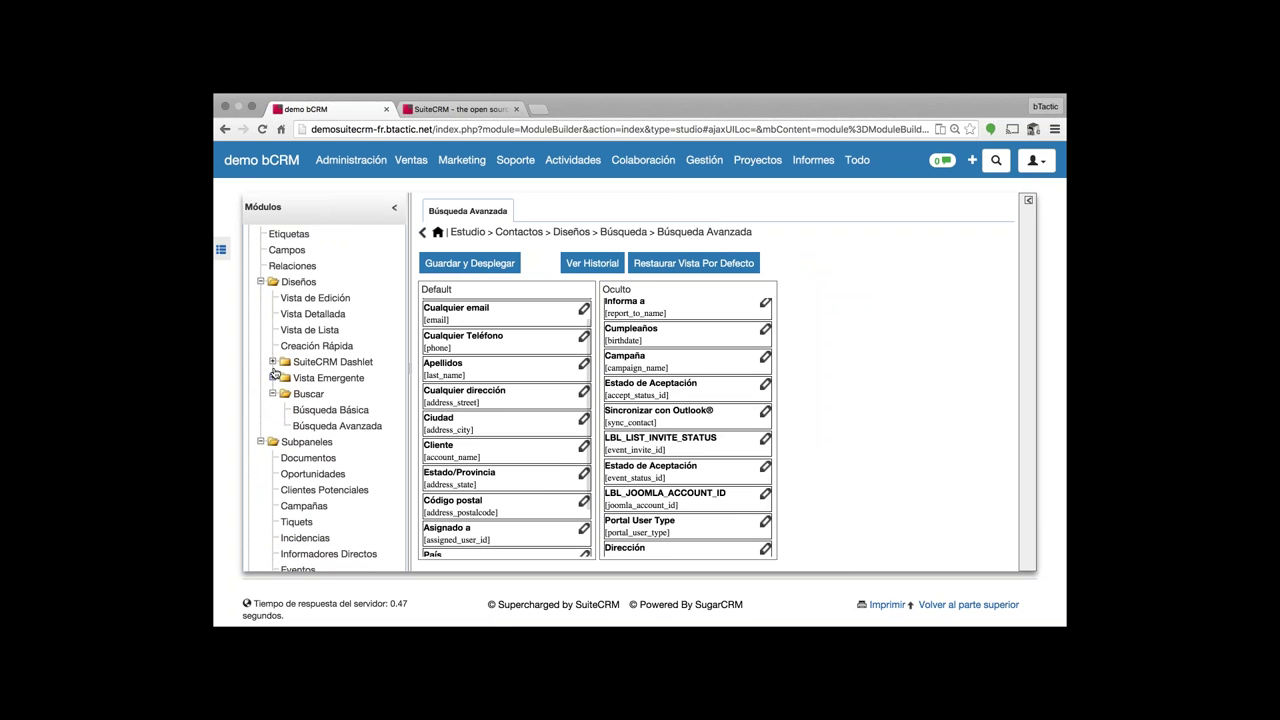
- Expand the SuiteCRM Dashlet layouts, then go to Admin from the user menu
{"action": "left_click", "coordinate": [272, 361]}
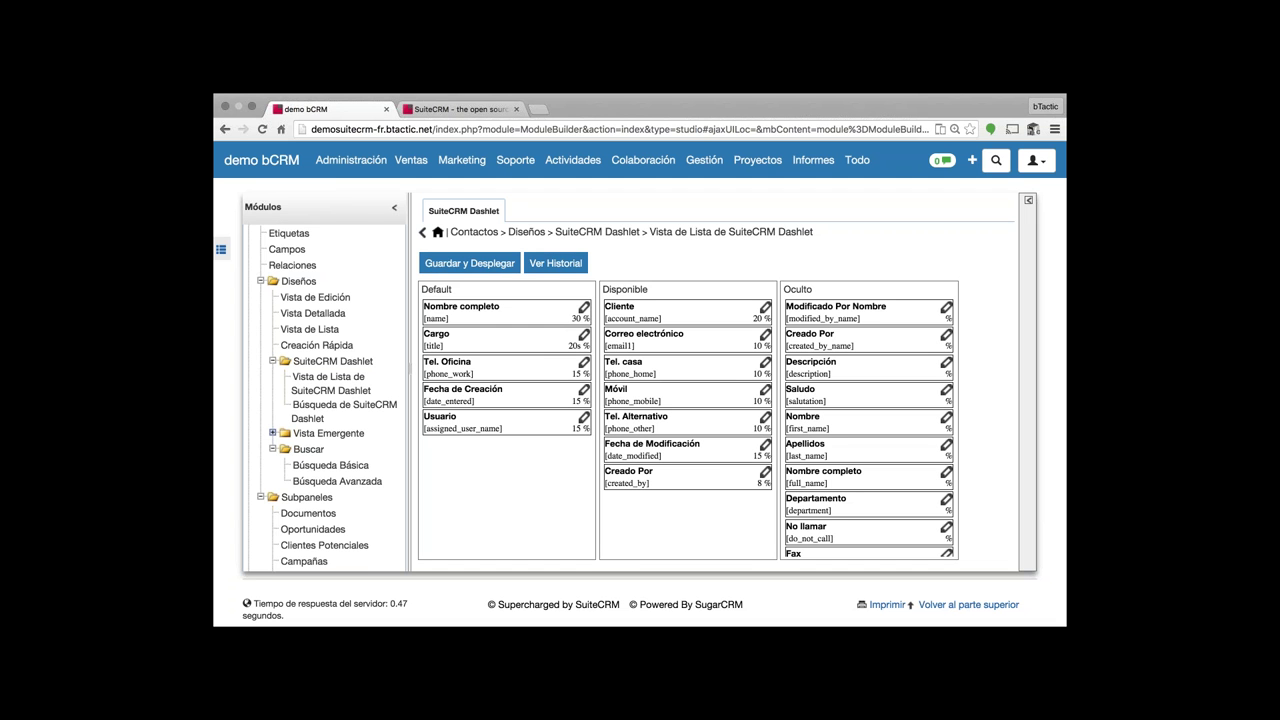
{"action": "scroll", "coordinate": [325, 400], "scroll_direction": "down", "scroll_amount": 3}
{"action": "scroll", "coordinate": [329, 286], "scroll_direction": "down", "scroll_amount": 3}
{"action": "scroll", "coordinate": [329, 286], "scroll_direction": "up", "scroll_amount": 1}
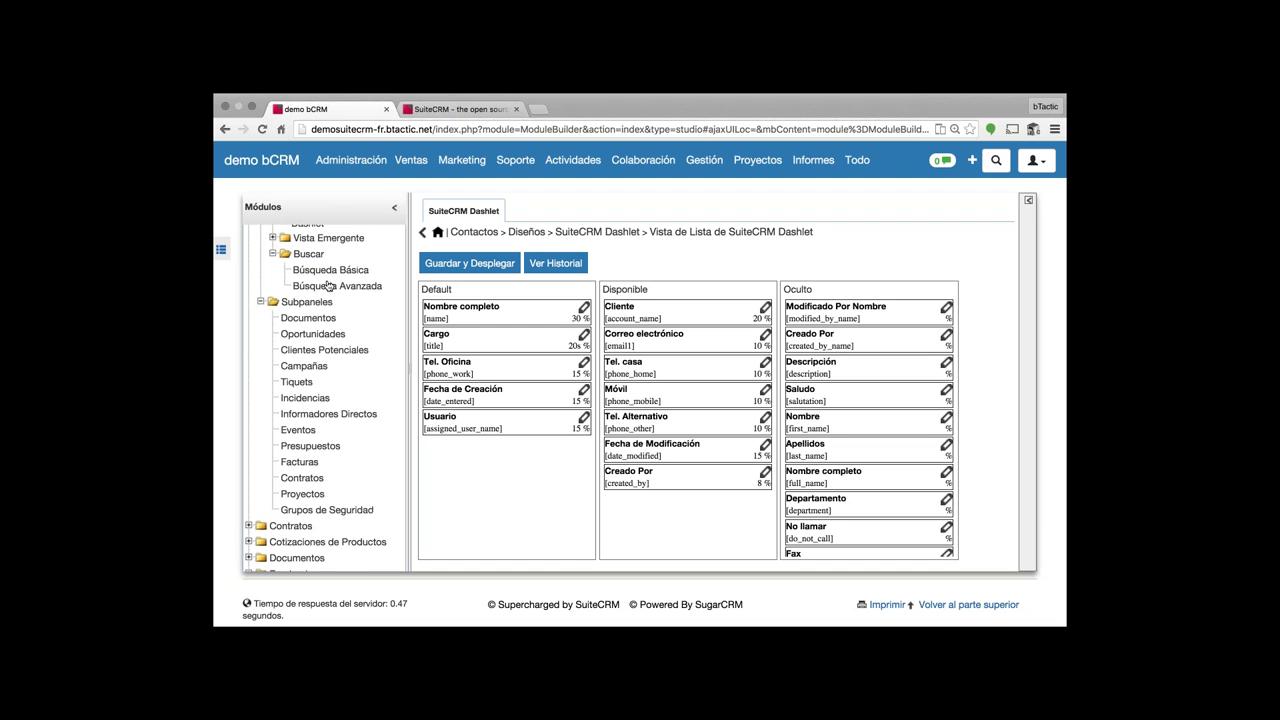
{"action": "scroll", "coordinate": [329, 286], "scroll_direction": "up", "scroll_amount": 9}
{"action": "left_click", "coordinate": [1035, 160]}
{"action": "left_click", "coordinate": [945, 234]}
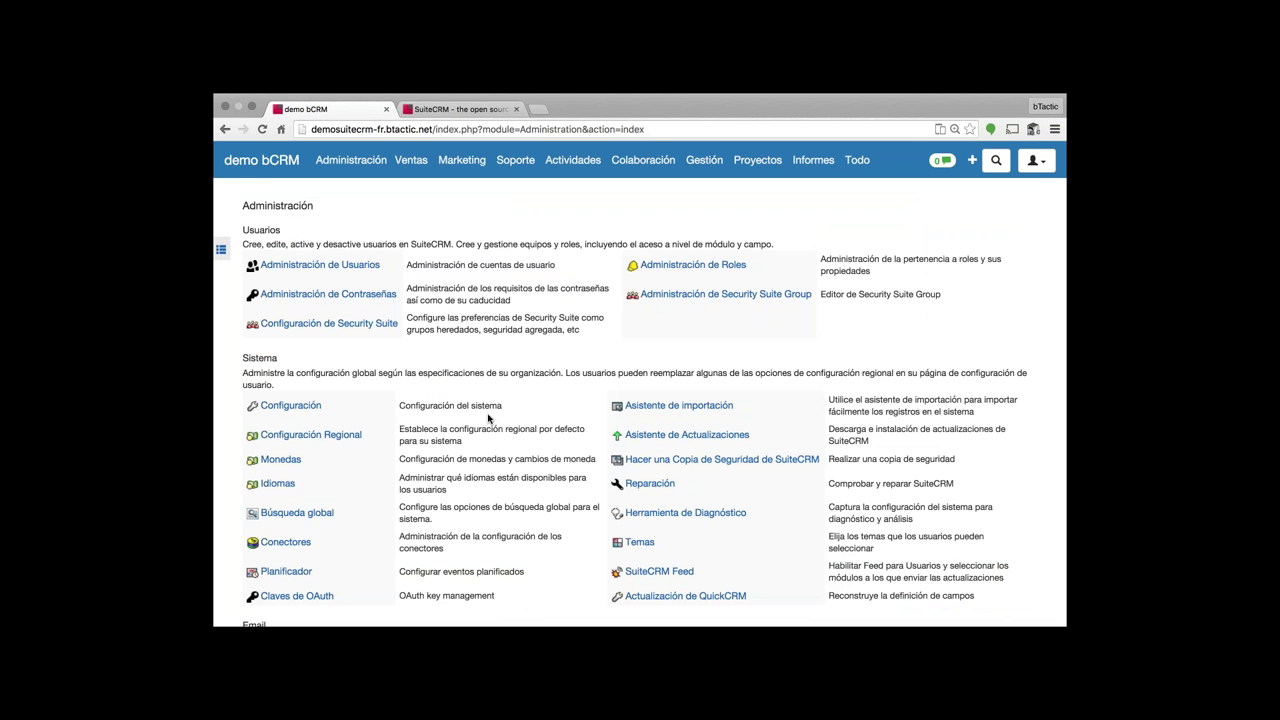
- Scroll the Administración page down to Herramientas de Desarrollo
{"action": "scroll", "coordinate": [489, 418], "scroll_direction": "down", "scroll_amount": 1}
{"action": "scroll", "coordinate": [489, 418], "scroll_direction": "down", "scroll_amount": 1}
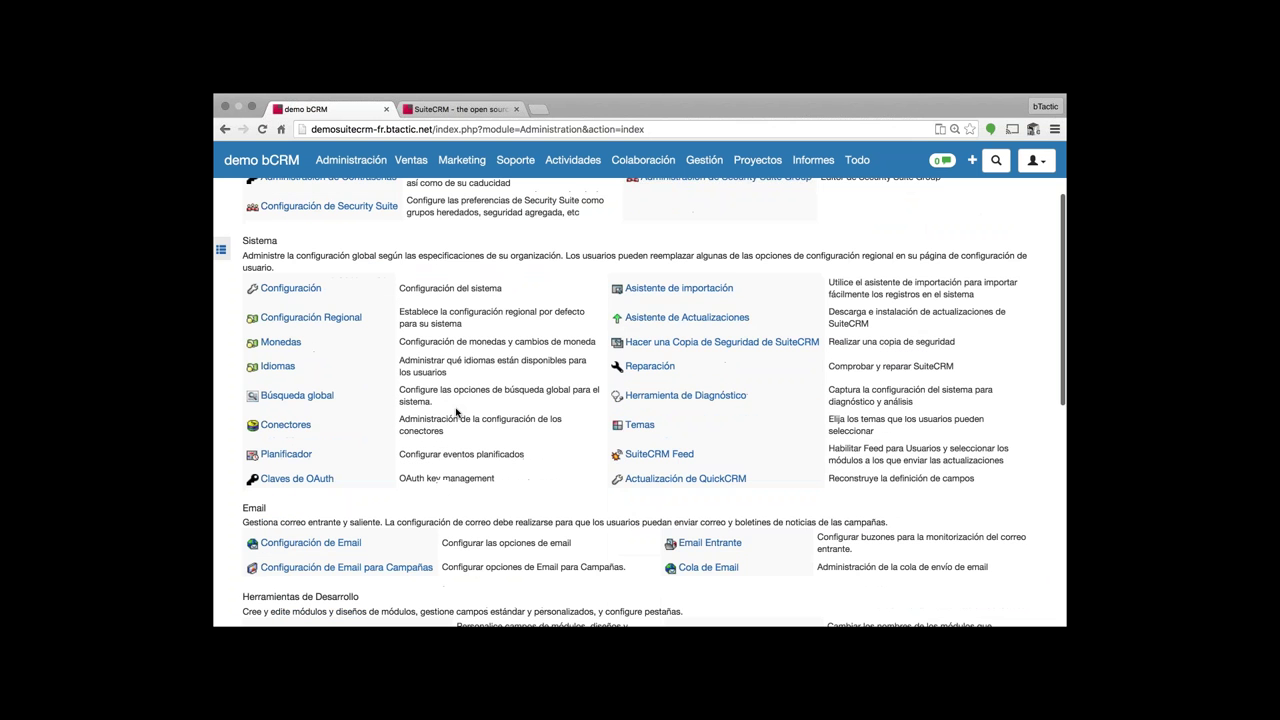
{"action": "scroll", "coordinate": [456, 411], "scroll_direction": "down", "scroll_amount": 3}
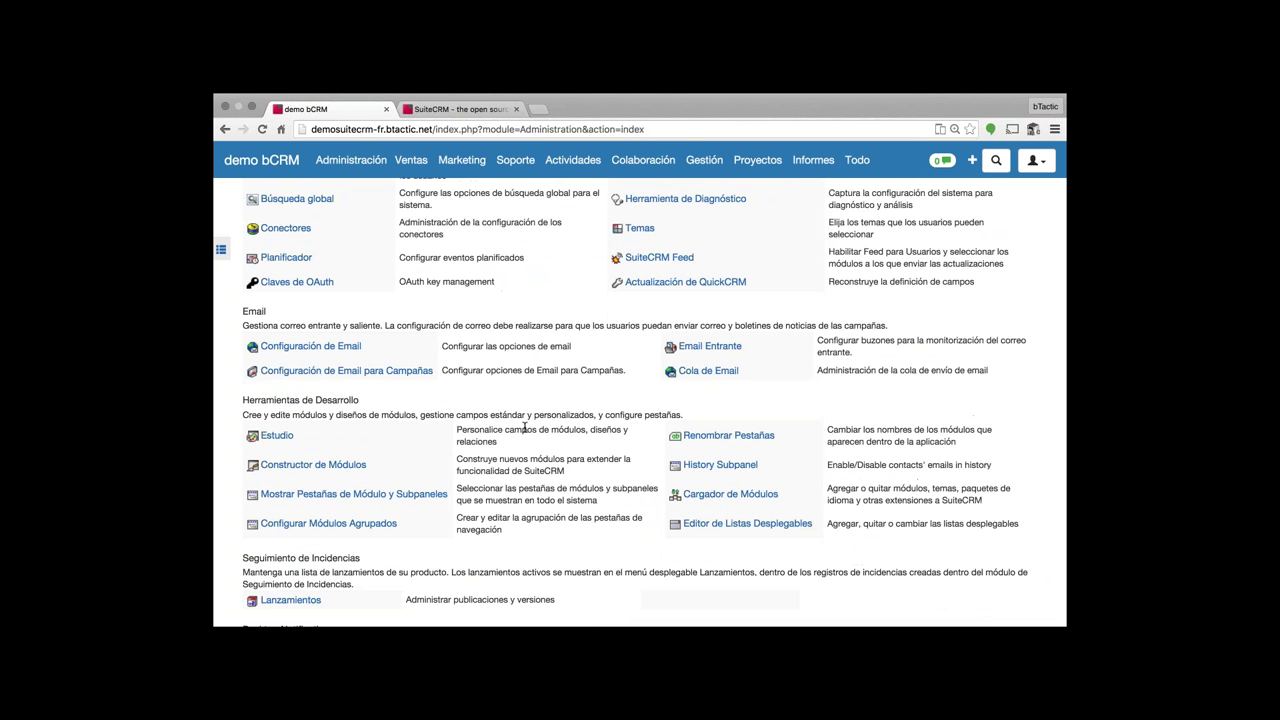
{"action": "scroll", "coordinate": [524, 427], "scroll_direction": "down", "scroll_amount": 1}
{"action": "scroll", "coordinate": [524, 427], "scroll_direction": "down", "scroll_amount": 1}
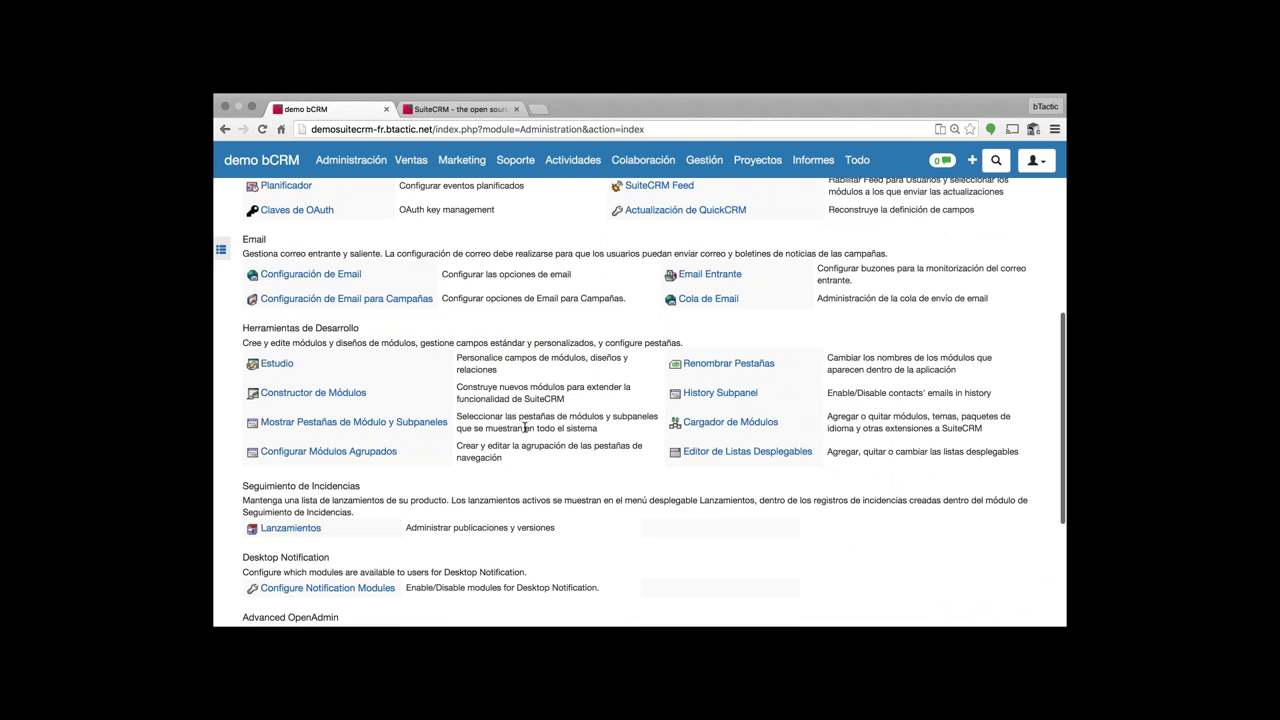
{"action": "scroll", "coordinate": [524, 427], "scroll_direction": "down", "scroll_amount": 1}
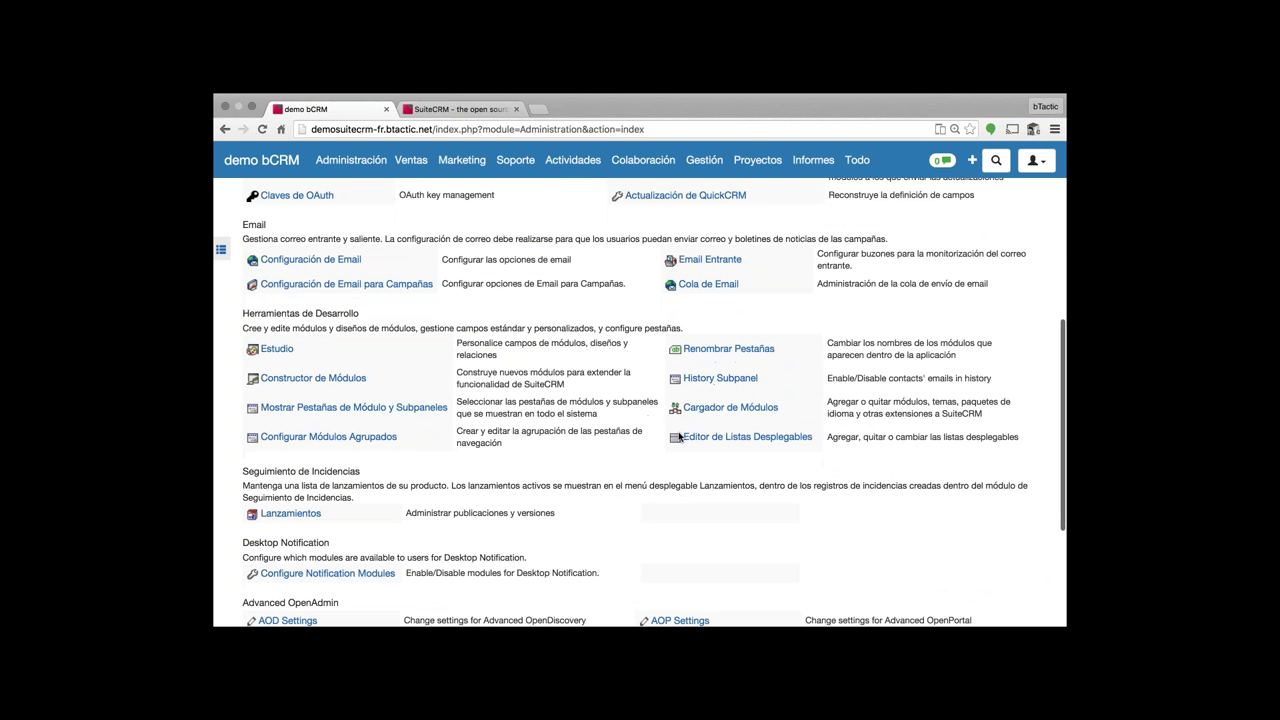
{"action": "left_click", "coordinate": [718, 410]}
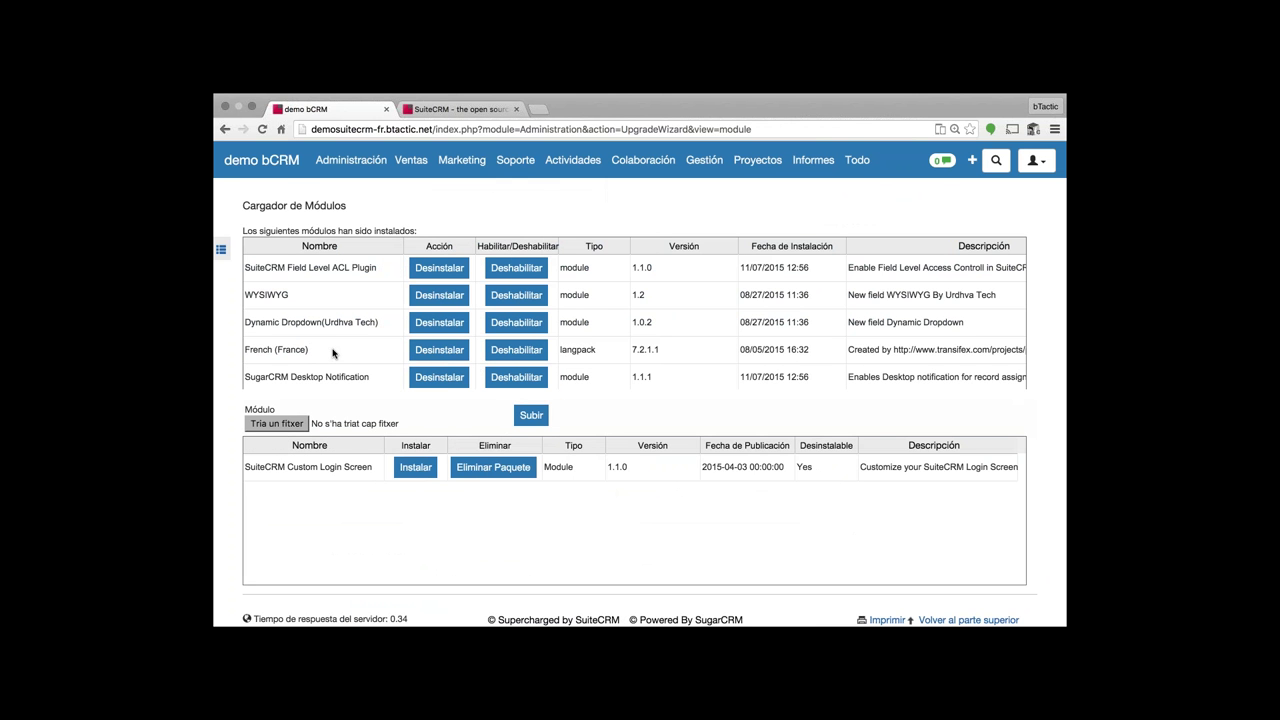
{"action": "scroll", "coordinate": [335, 351], "scroll_direction": "down", "scroll_amount": 1}
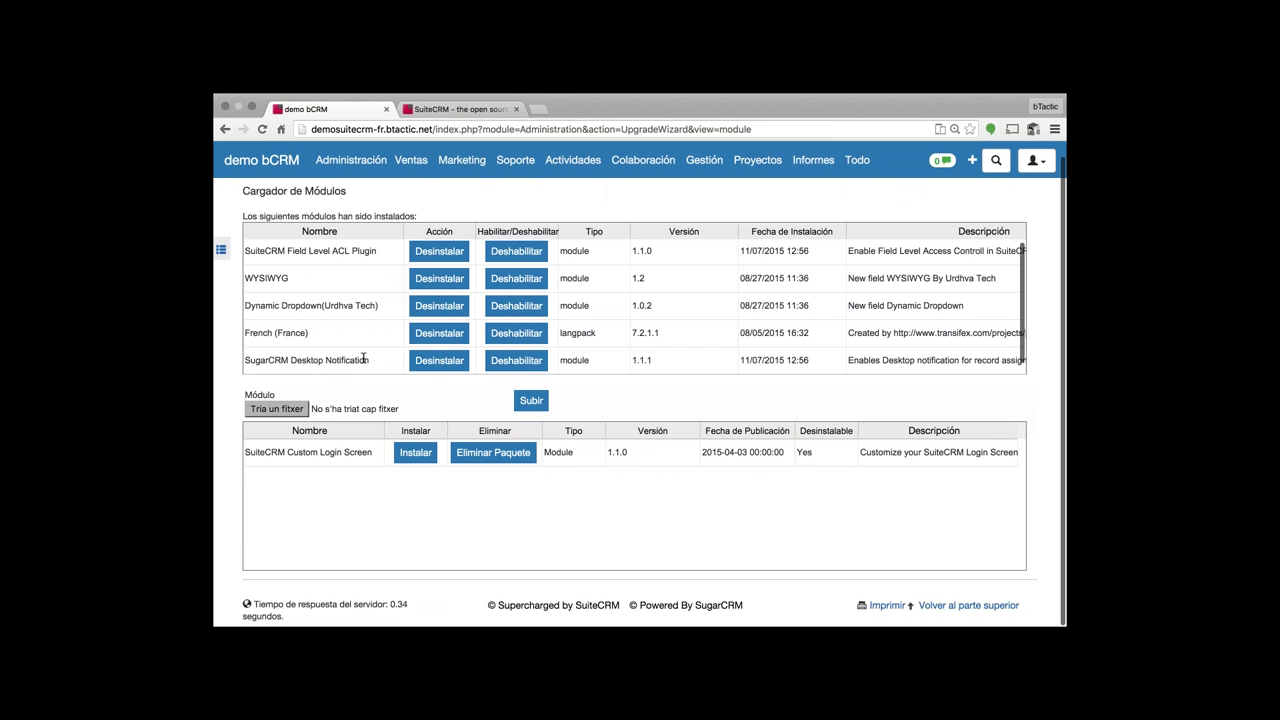
{"action": "left_click_drag", "start_coordinate": [372, 359], "coordinate": [246, 359]}
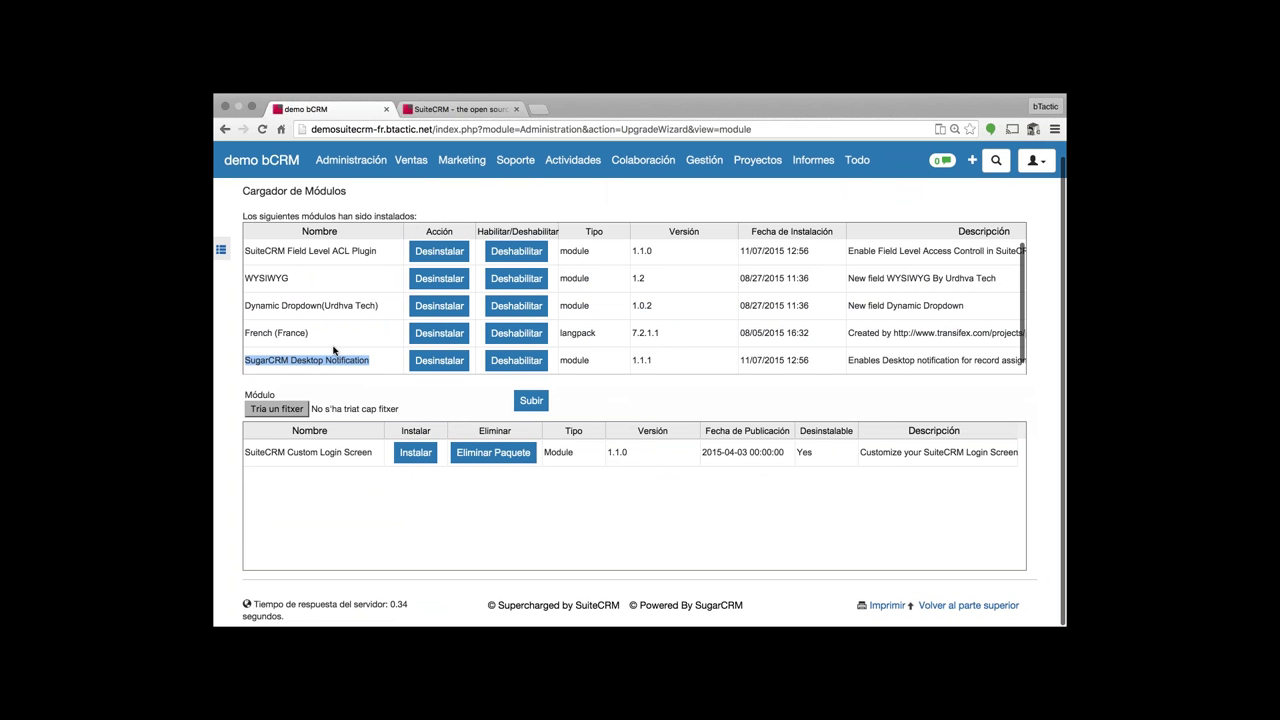
{"action": "scroll", "coordinate": [335, 351], "scroll_direction": "up", "scroll_amount": 1}
{"action": "left_click_drag", "start_coordinate": [291, 295], "coordinate": [245, 295]}
{"action": "left_click", "coordinate": [283, 291]}
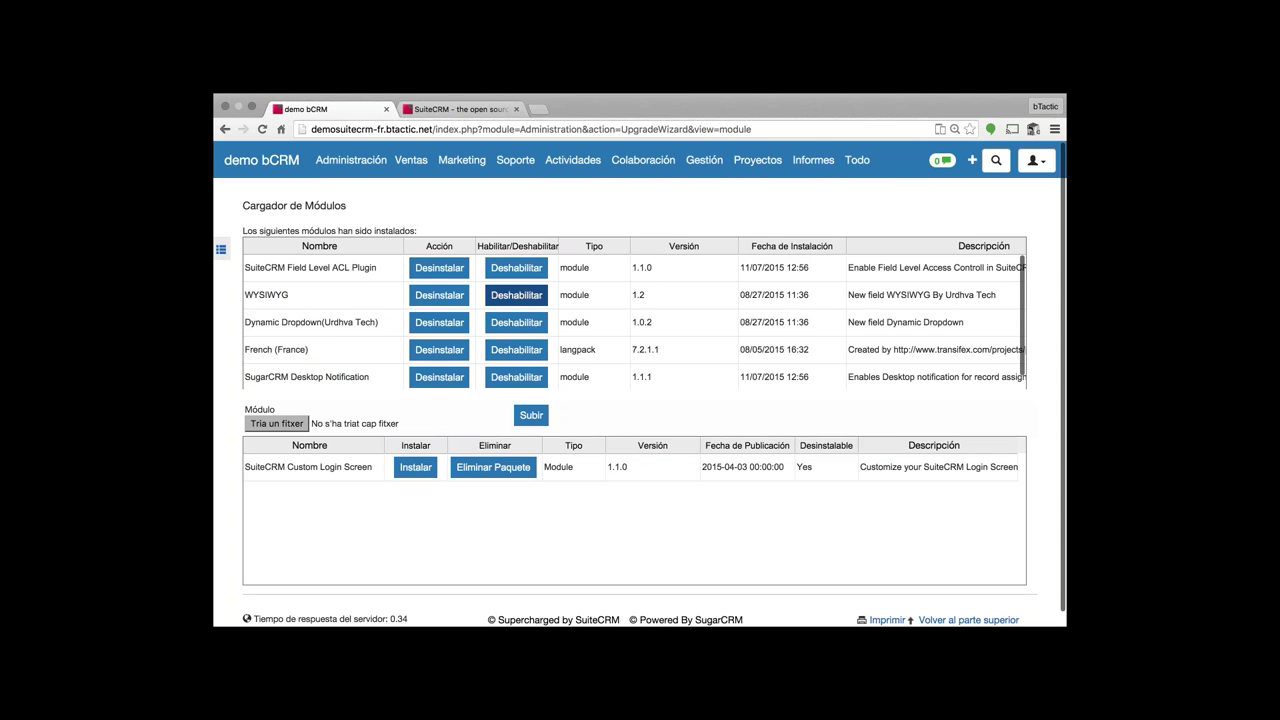
{"action": "left_click_drag", "start_coordinate": [945, 295], "coordinate": [997, 295]}
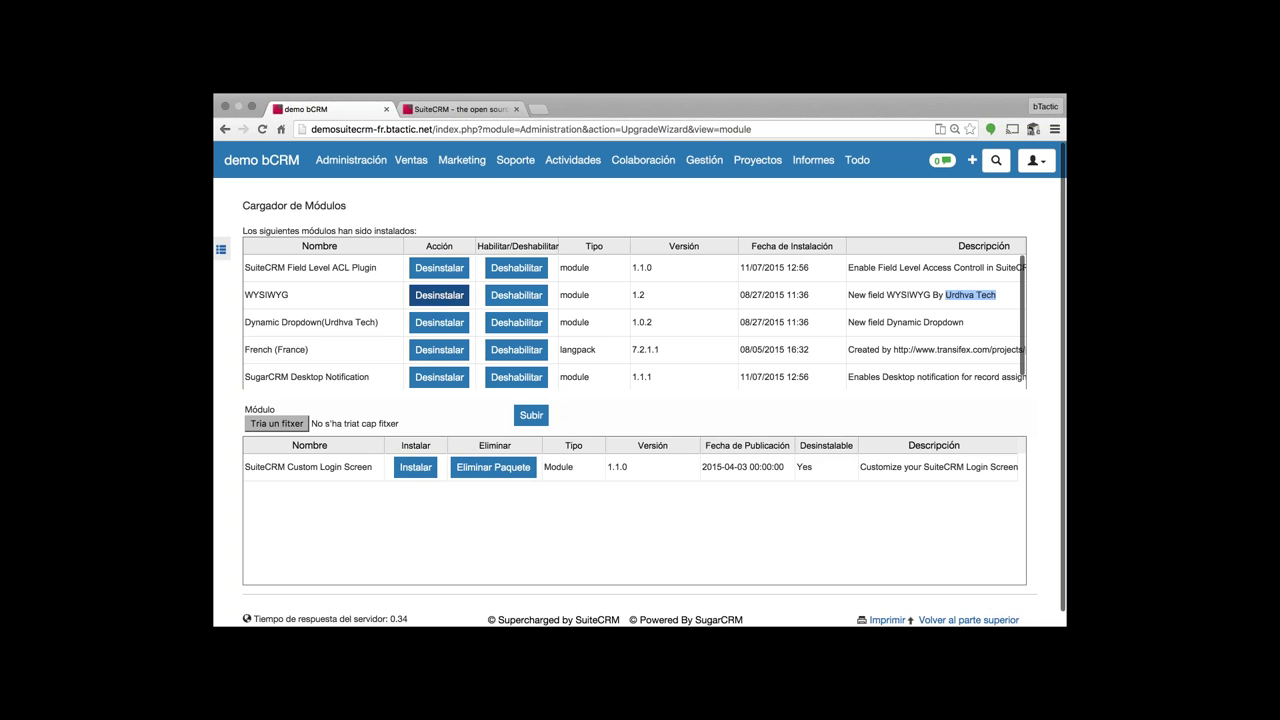
{"action": "scroll", "coordinate": [395, 337], "scroll_direction": "down", "scroll_amount": 1}
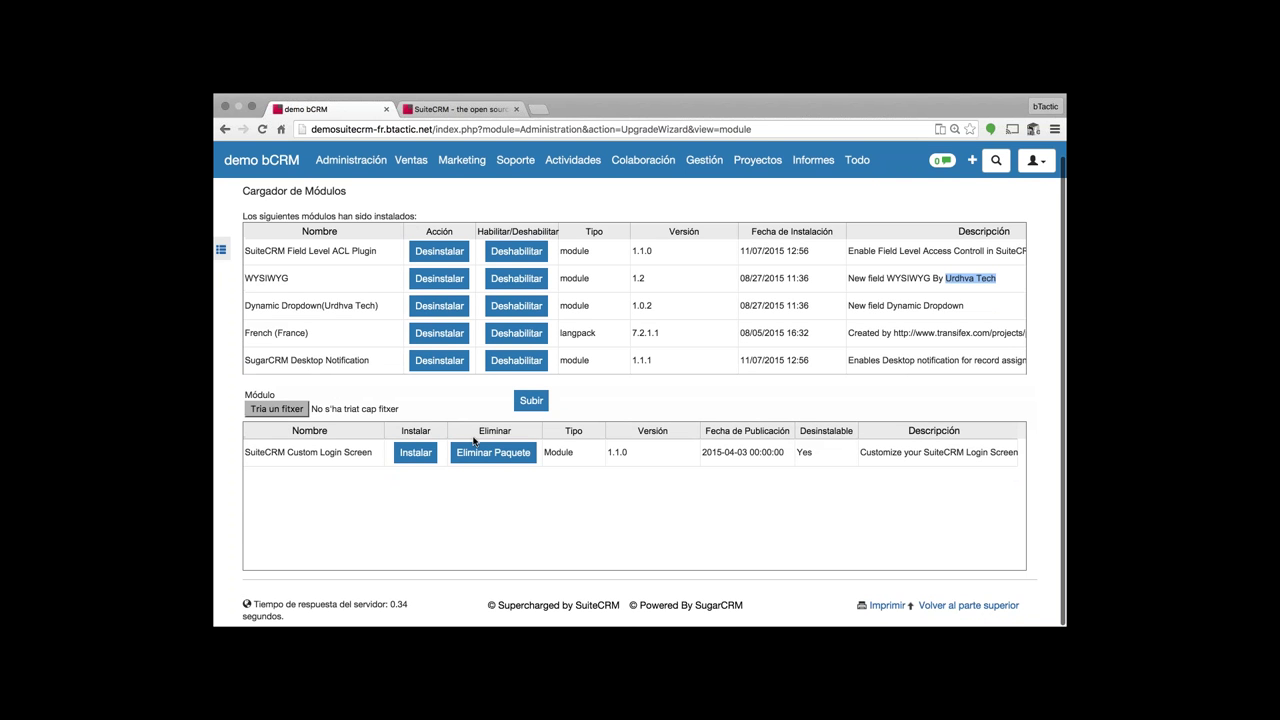
{"action": "scroll", "coordinate": [431, 208], "scroll_direction": "up", "scroll_amount": 1}
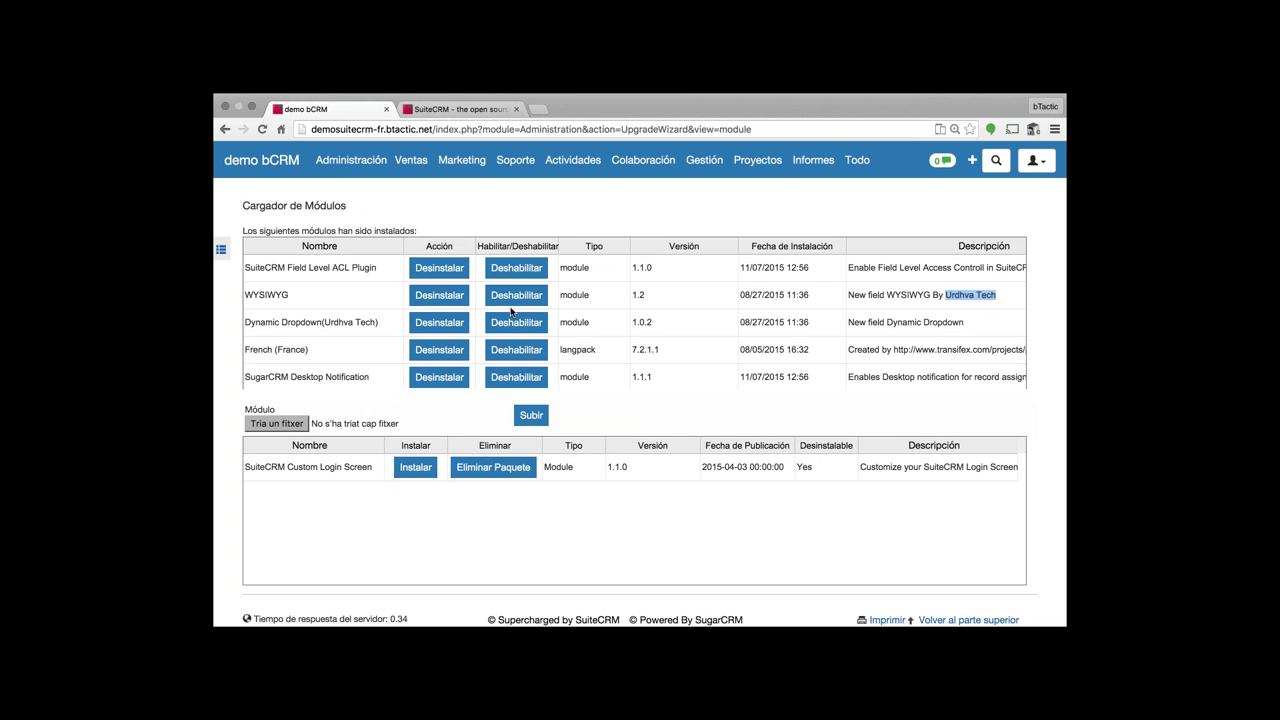
{"action": "left_click_drag", "start_coordinate": [241, 206], "coordinate": [771, 523]}
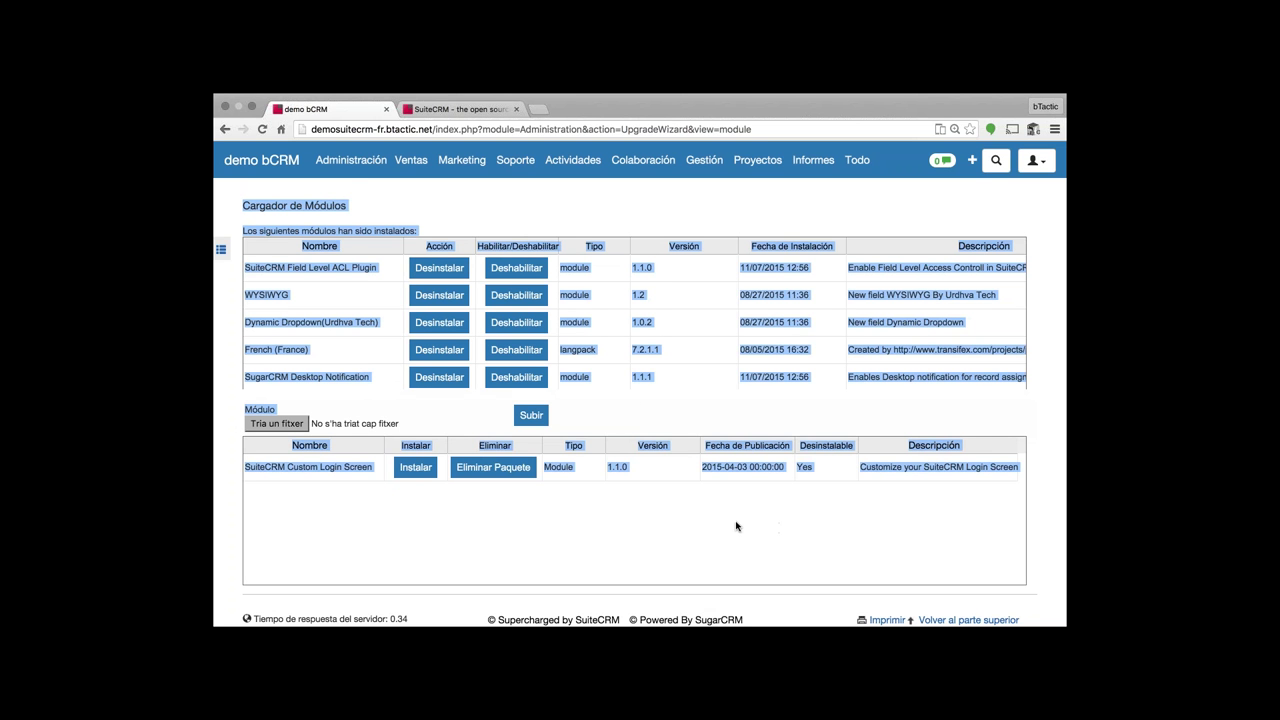
{"action": "left_click", "coordinate": [628, 393]}
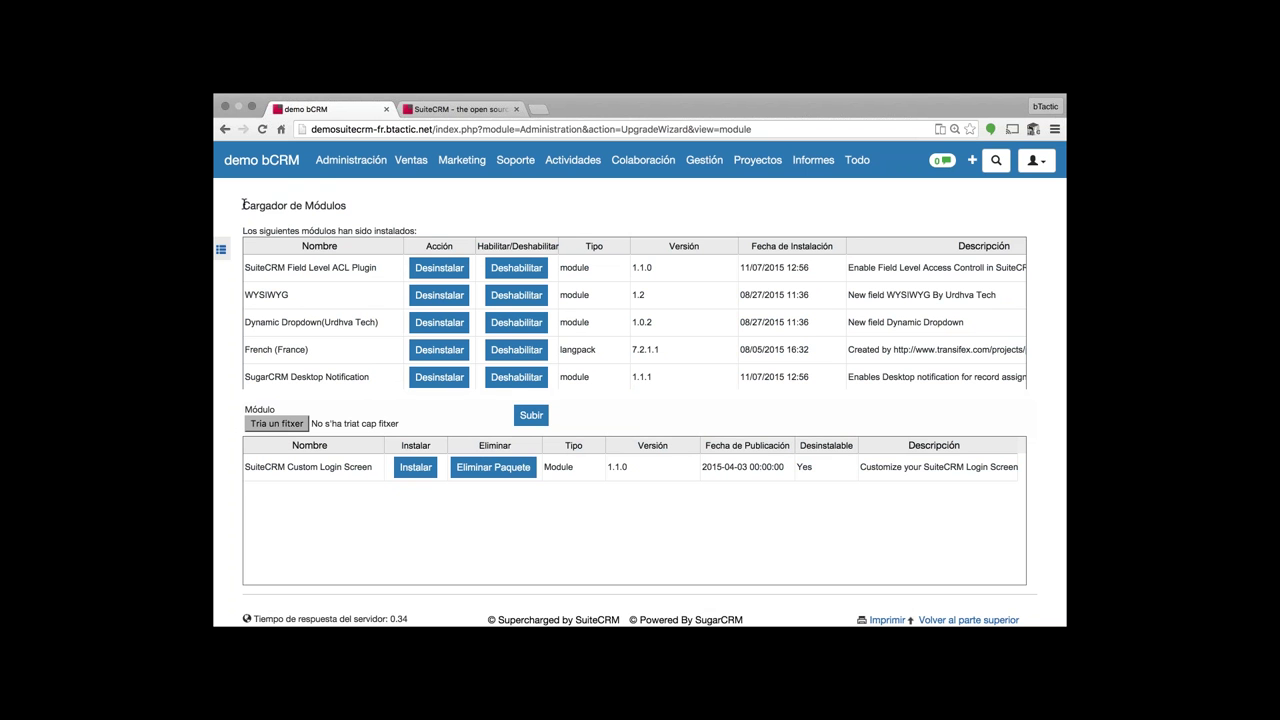
{"action": "left_click_drag", "start_coordinate": [242, 204], "coordinate": [370, 267]}
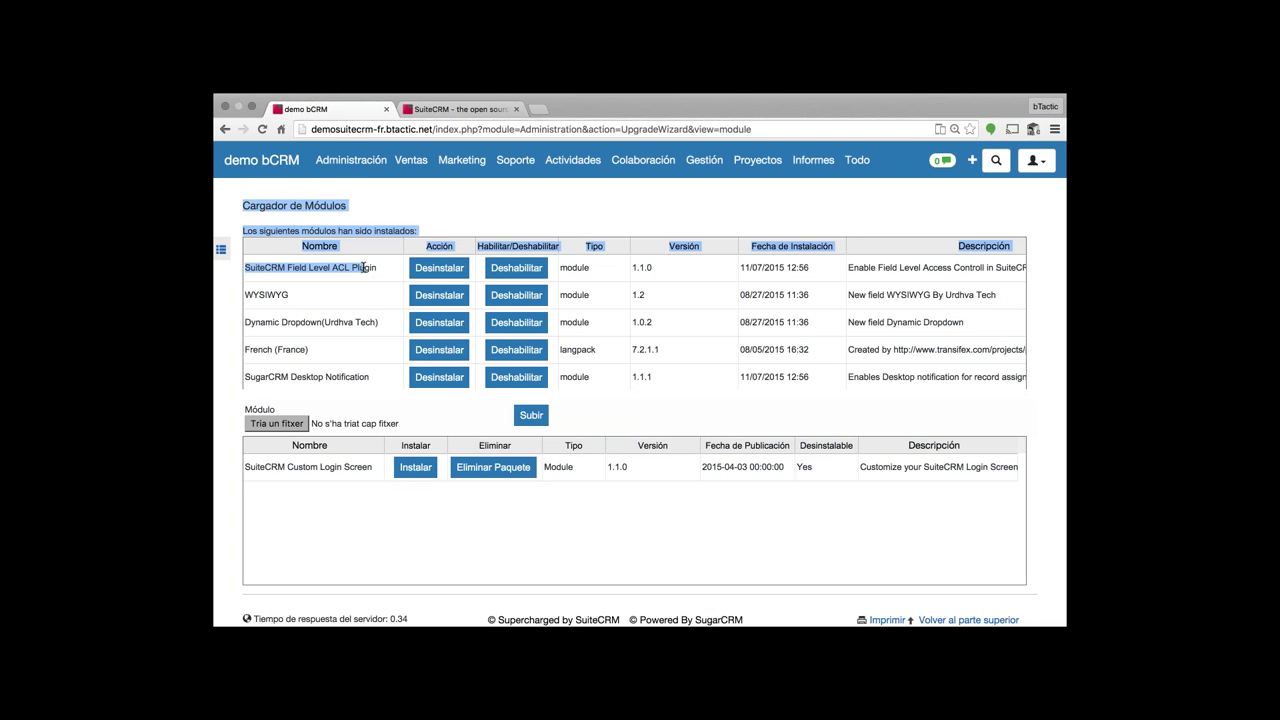
{"action": "left_click", "coordinate": [370, 267]}
{"action": "mouse_move", "coordinate": [662, 175]}
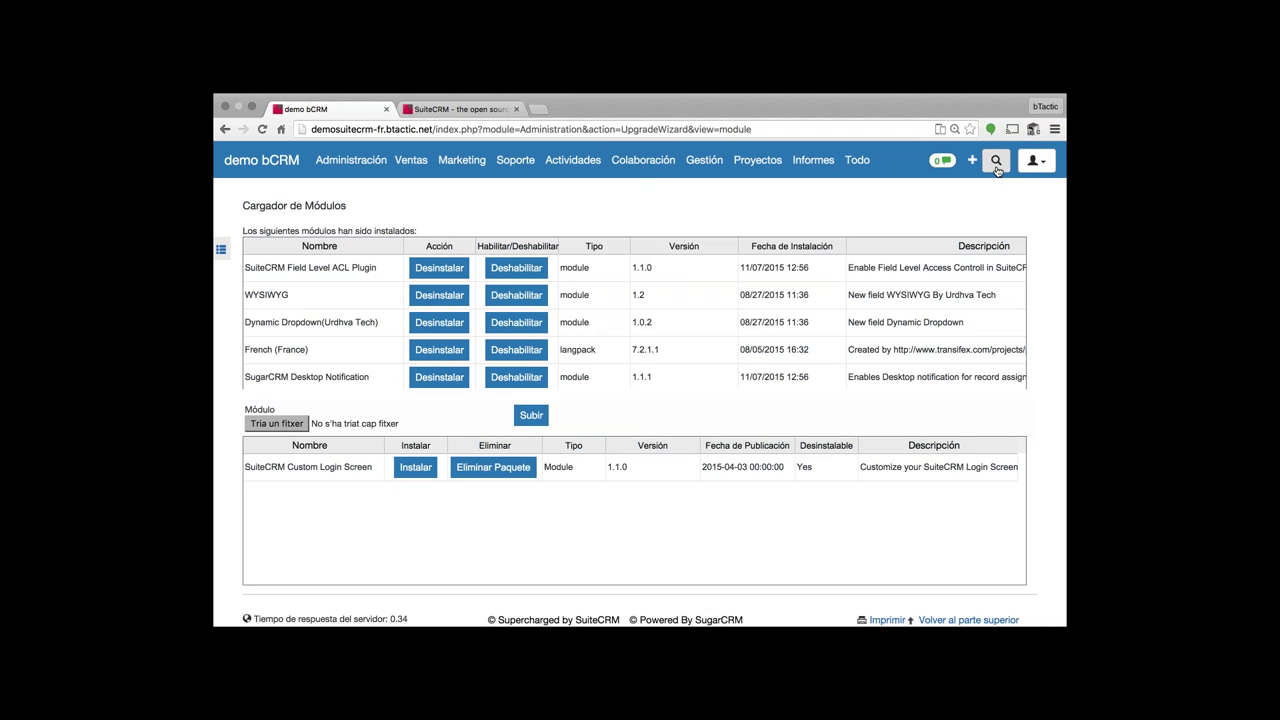
- Search globally for 'bt' and switch to the standard SuiteCRM search results
{"action": "left_click", "coordinate": [996, 170]}
{"action": "left_click", "coordinate": [911, 194]}
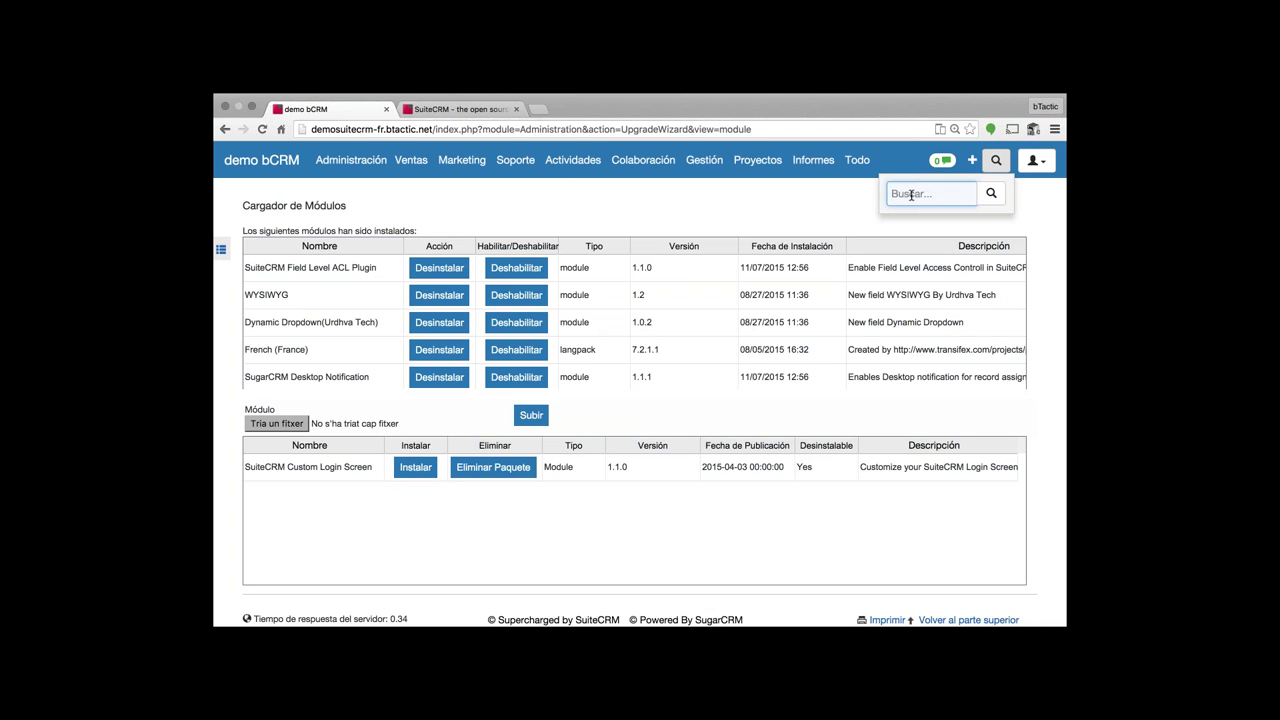
{"action": "type", "text": "bt"}
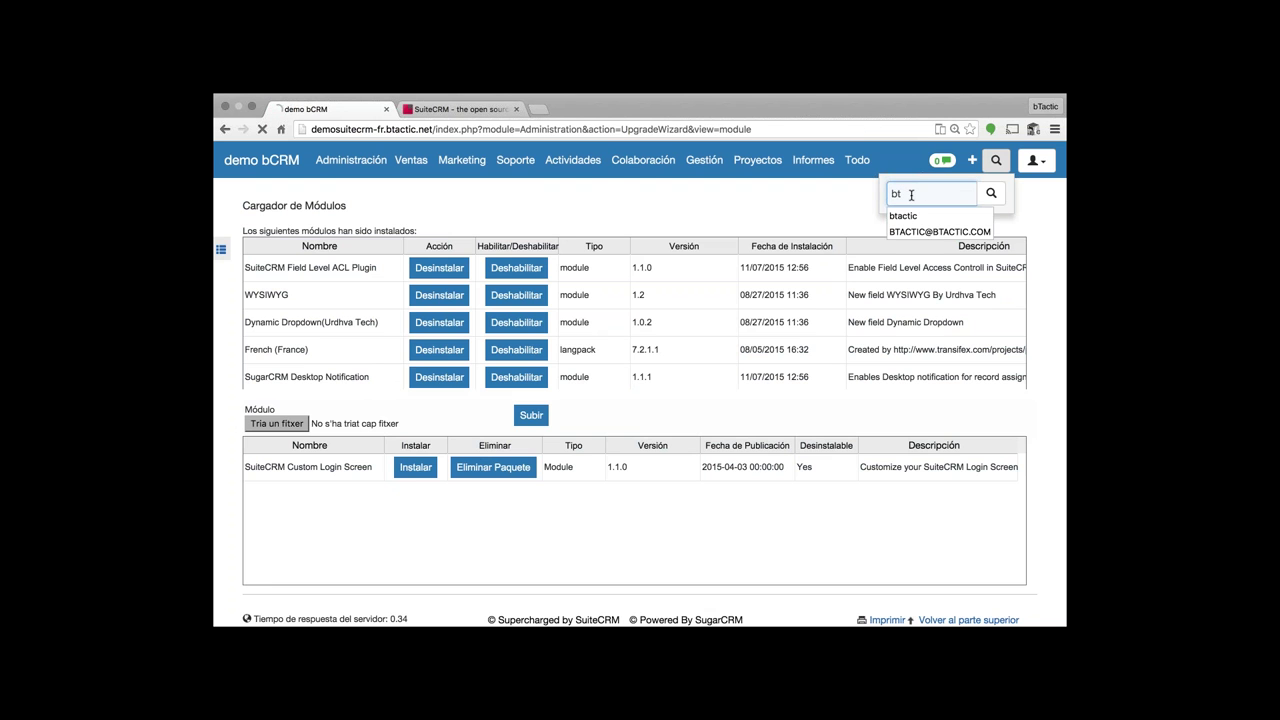
{"action": "key", "text": "Return"}
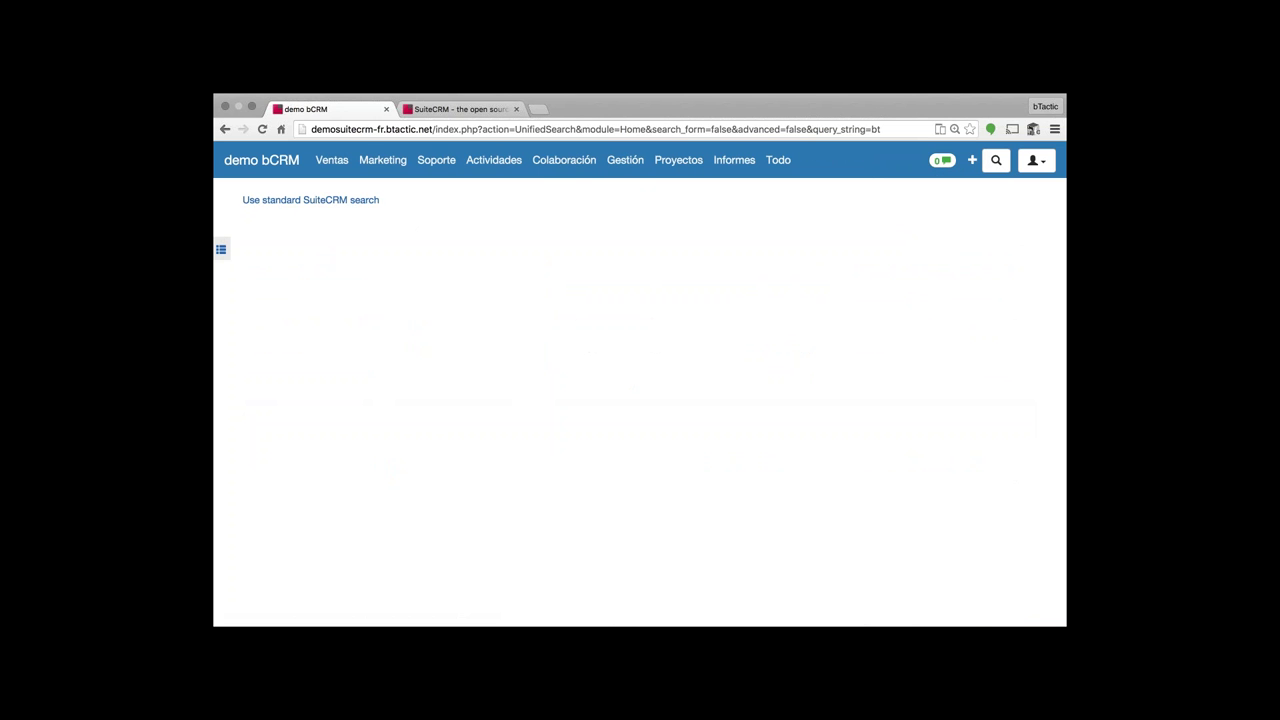
{"action": "left_click", "coordinate": [310, 203]}
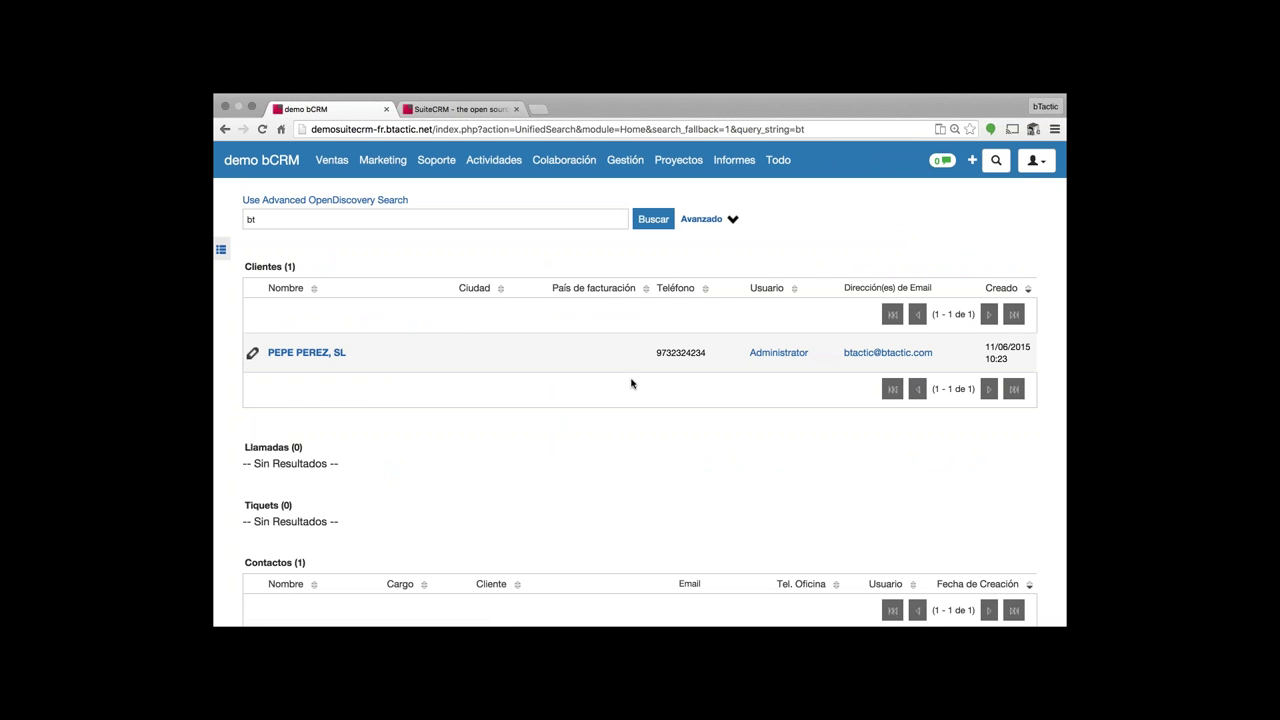
{"action": "scroll", "coordinate": [449, 321], "scroll_direction": "down", "scroll_amount": 5}
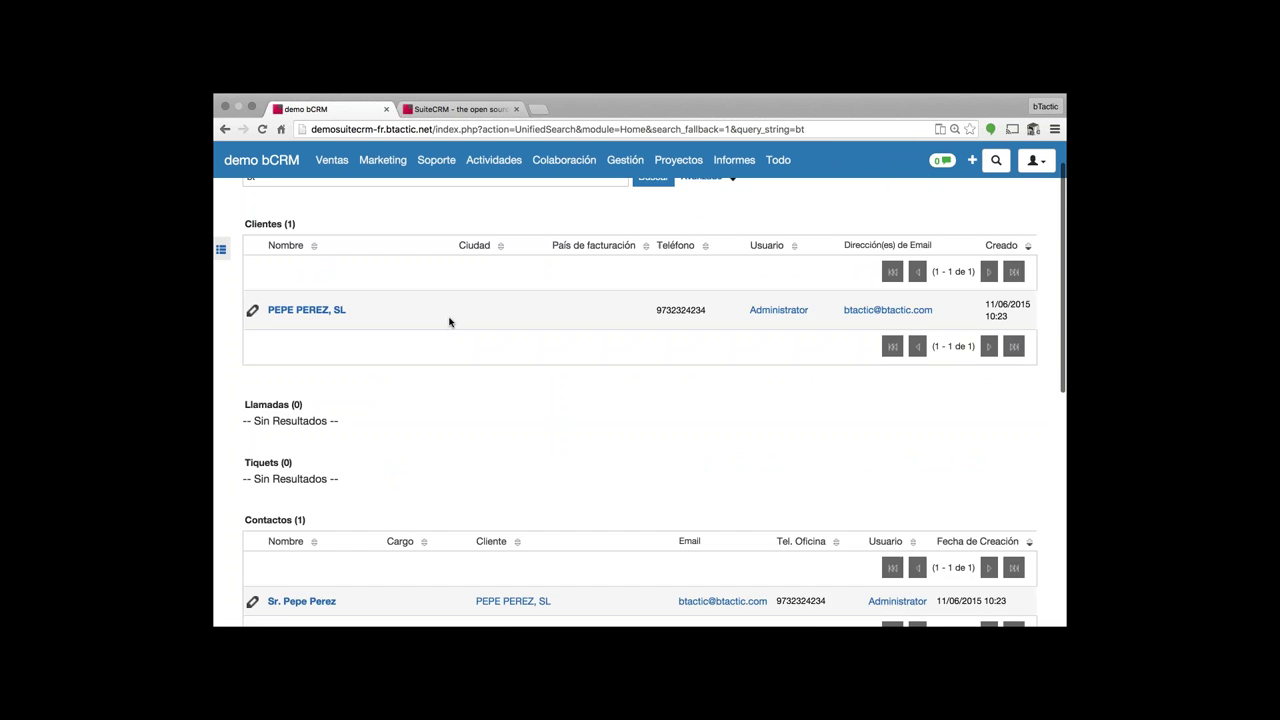
{"action": "scroll", "coordinate": [449, 323], "scroll_direction": "down", "scroll_amount": 3}
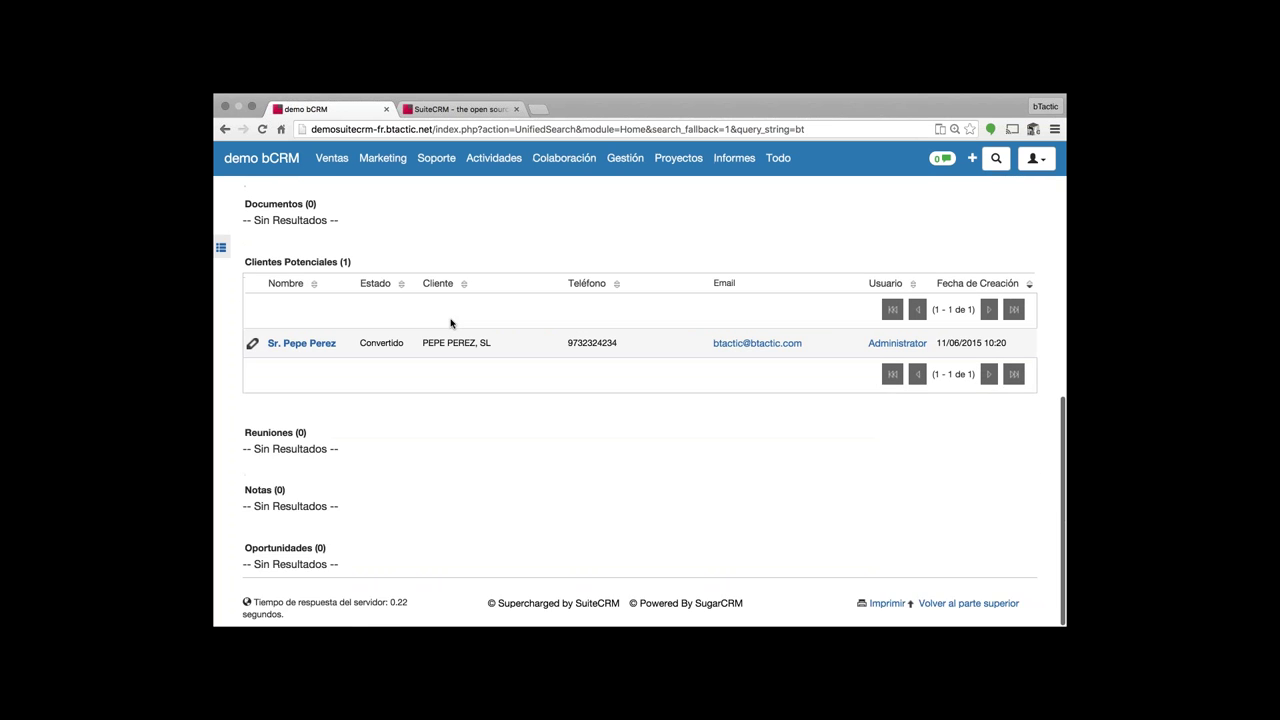
{"action": "scroll", "coordinate": [491, 266], "scroll_direction": "up", "scroll_amount": 8}
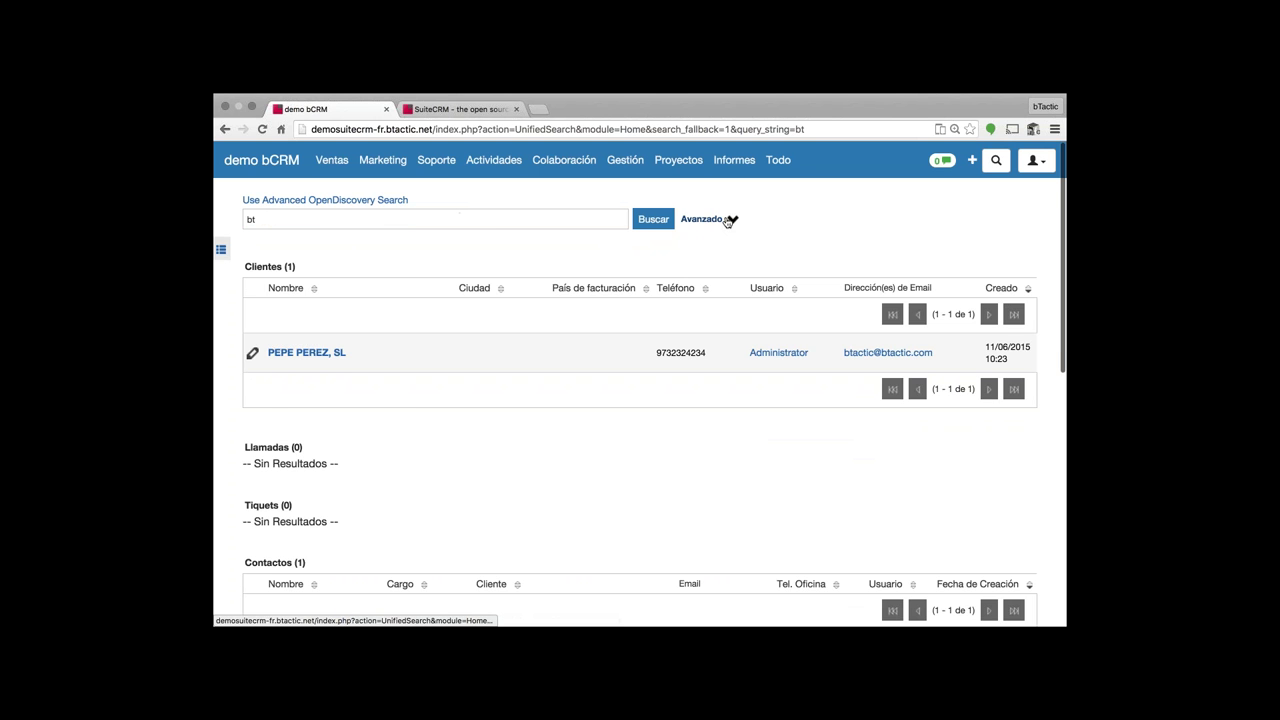
- Toggle the Avanzado module selection open and closed, then scroll the results
{"action": "left_click", "coordinate": [728, 221]}
{"action": "scroll", "coordinate": [366, 324], "scroll_direction": "down", "scroll_amount": 1}
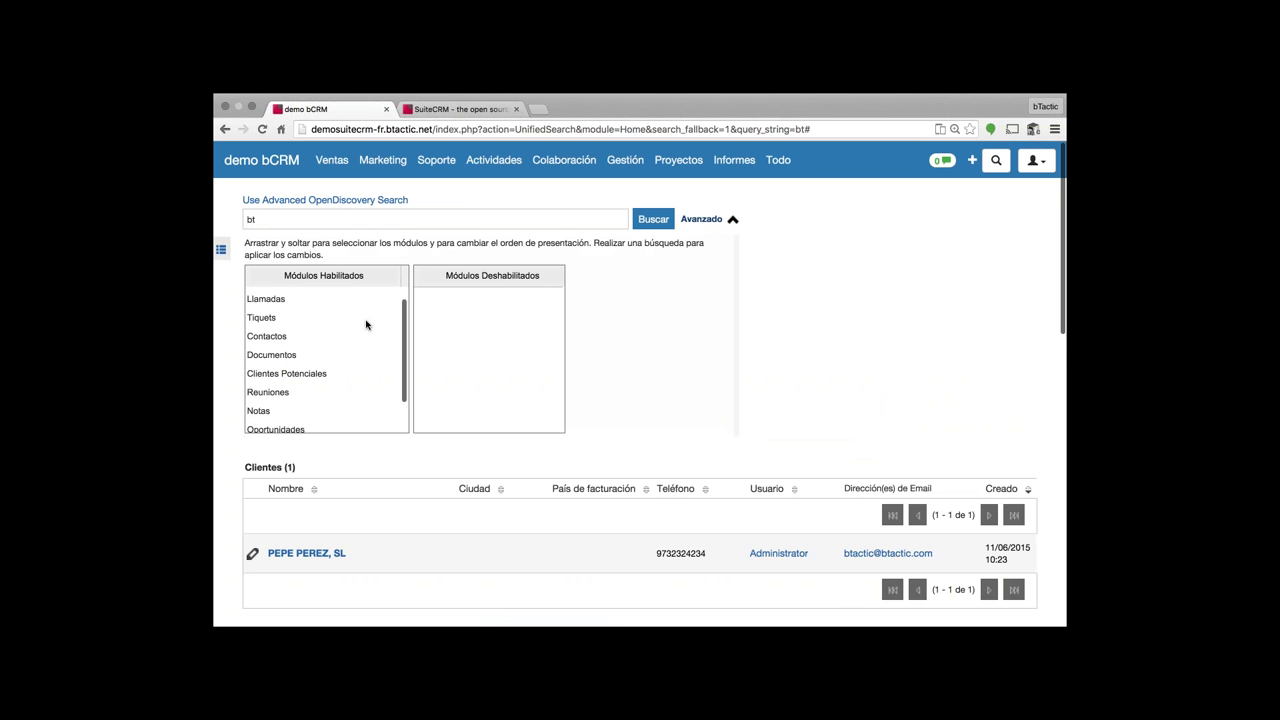
{"action": "scroll", "coordinate": [366, 324], "scroll_direction": "up", "scroll_amount": 1}
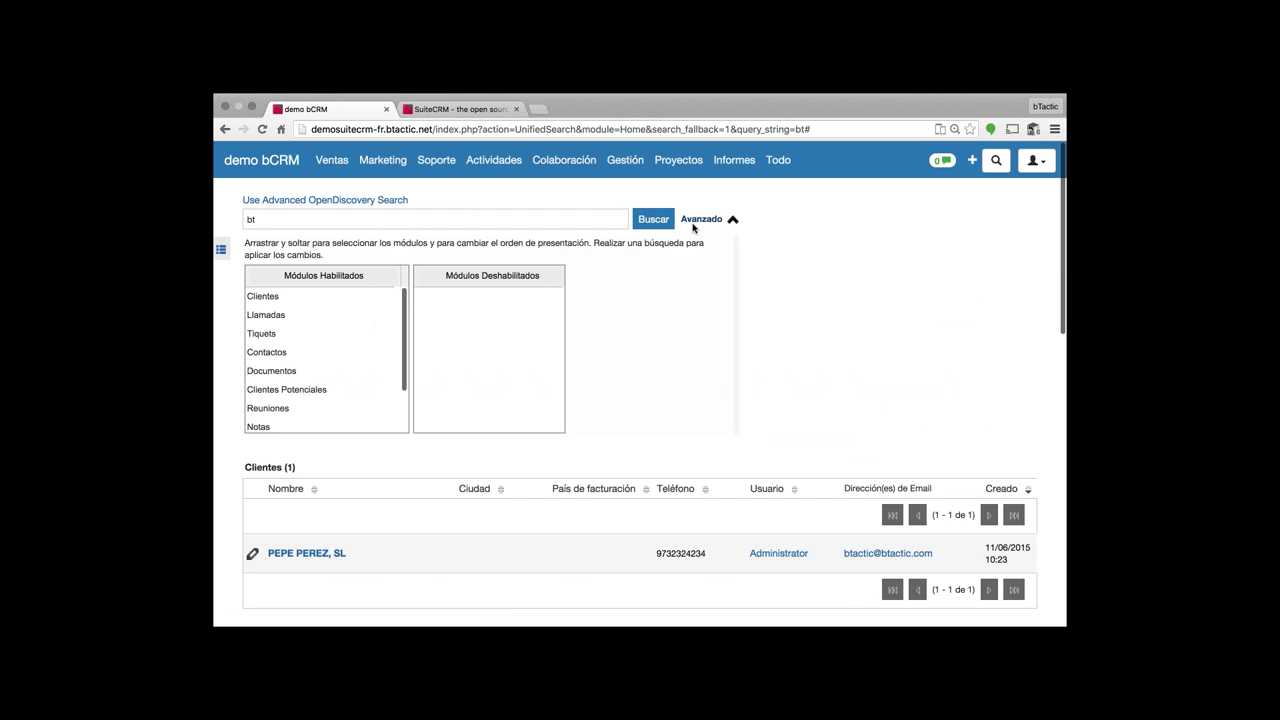
{"action": "left_click", "coordinate": [700, 220]}
{"action": "scroll", "coordinate": [639, 384], "scroll_direction": "down", "scroll_amount": 2}
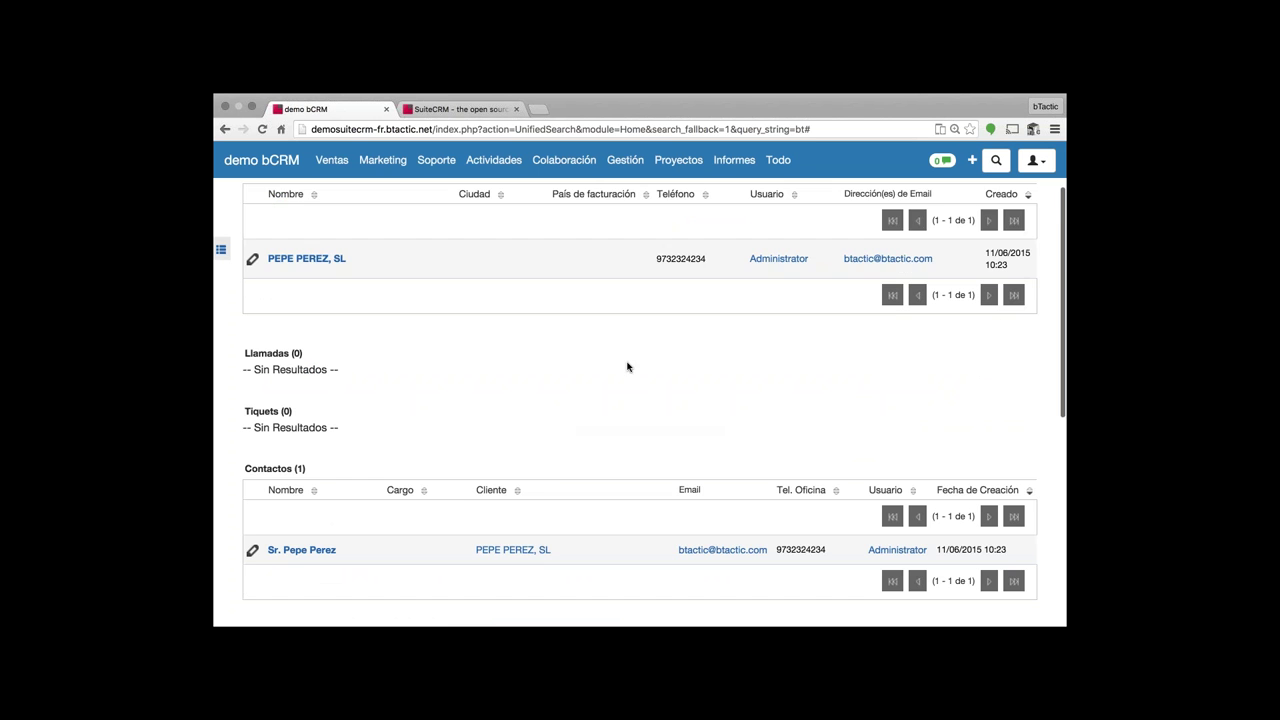
{"action": "scroll", "coordinate": [628, 367], "scroll_direction": "down", "scroll_amount": 8}
{"action": "mouse_move", "coordinate": [436, 160]}
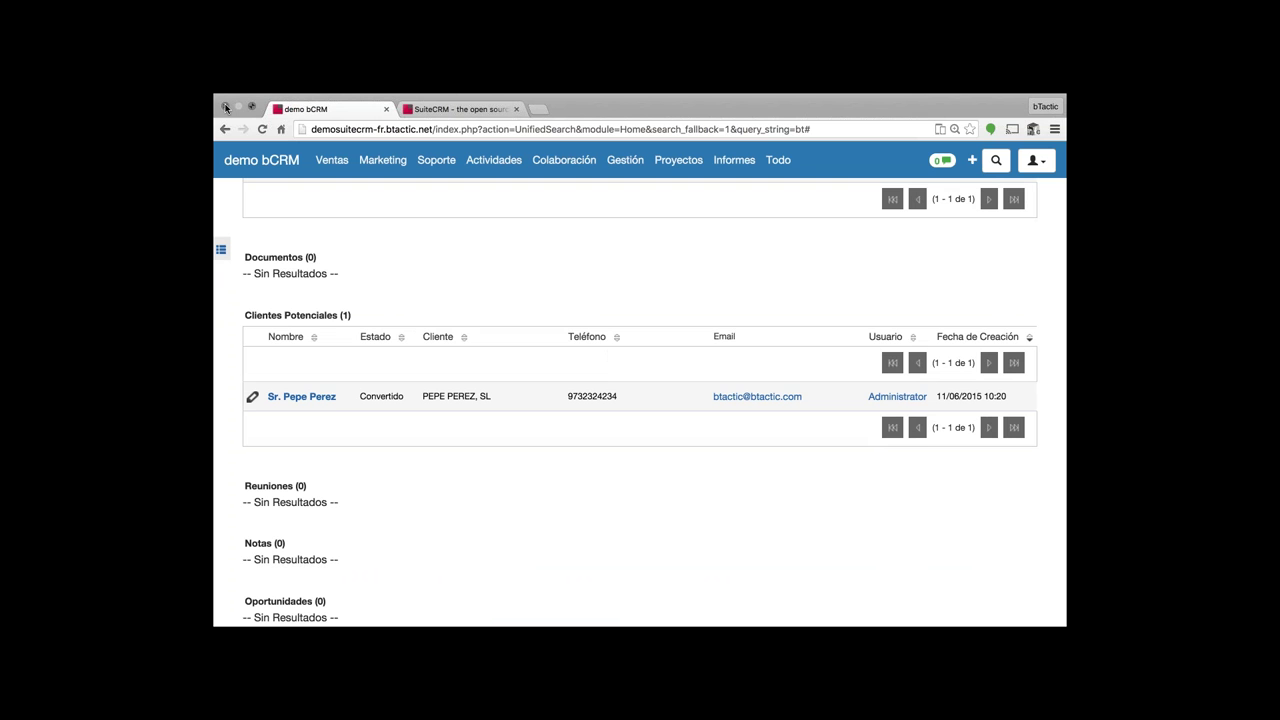
- Show the Preview slides full-screen and advance to the closing 'That's all Folks!' slide
{"action": "left_click", "coordinate": [228, 110]}
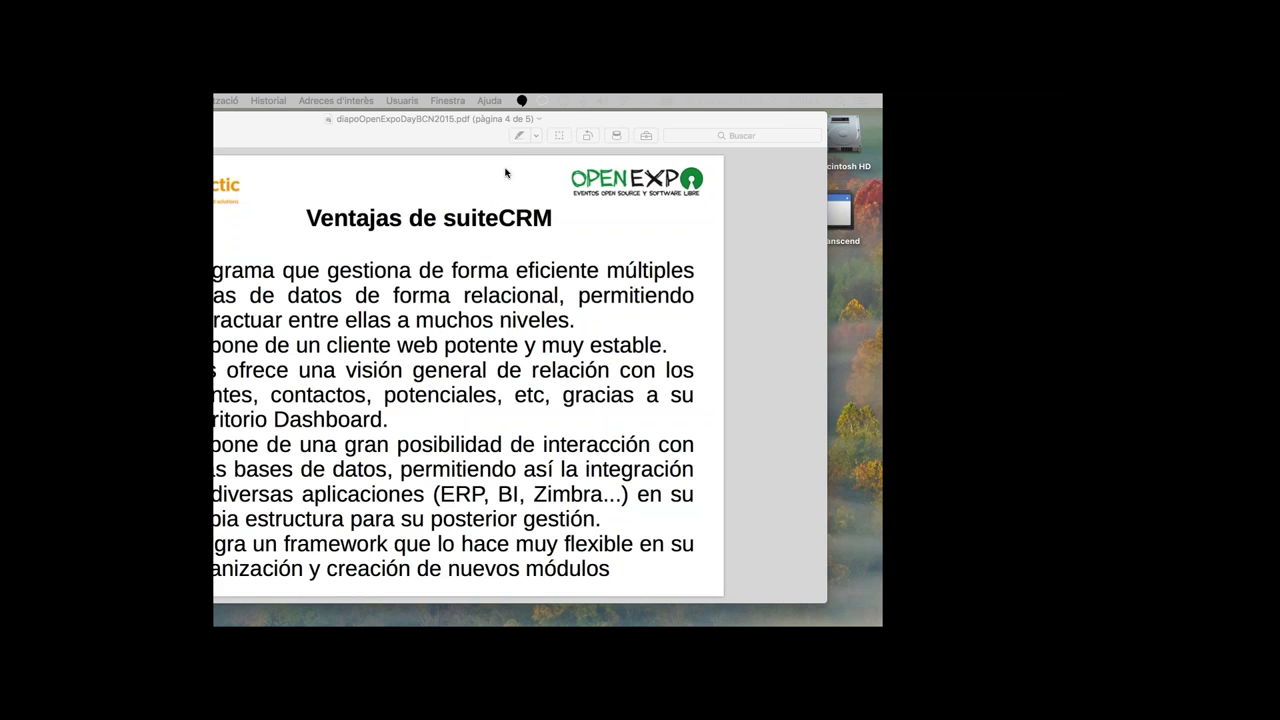
{"action": "left_click", "coordinate": [506, 173]}
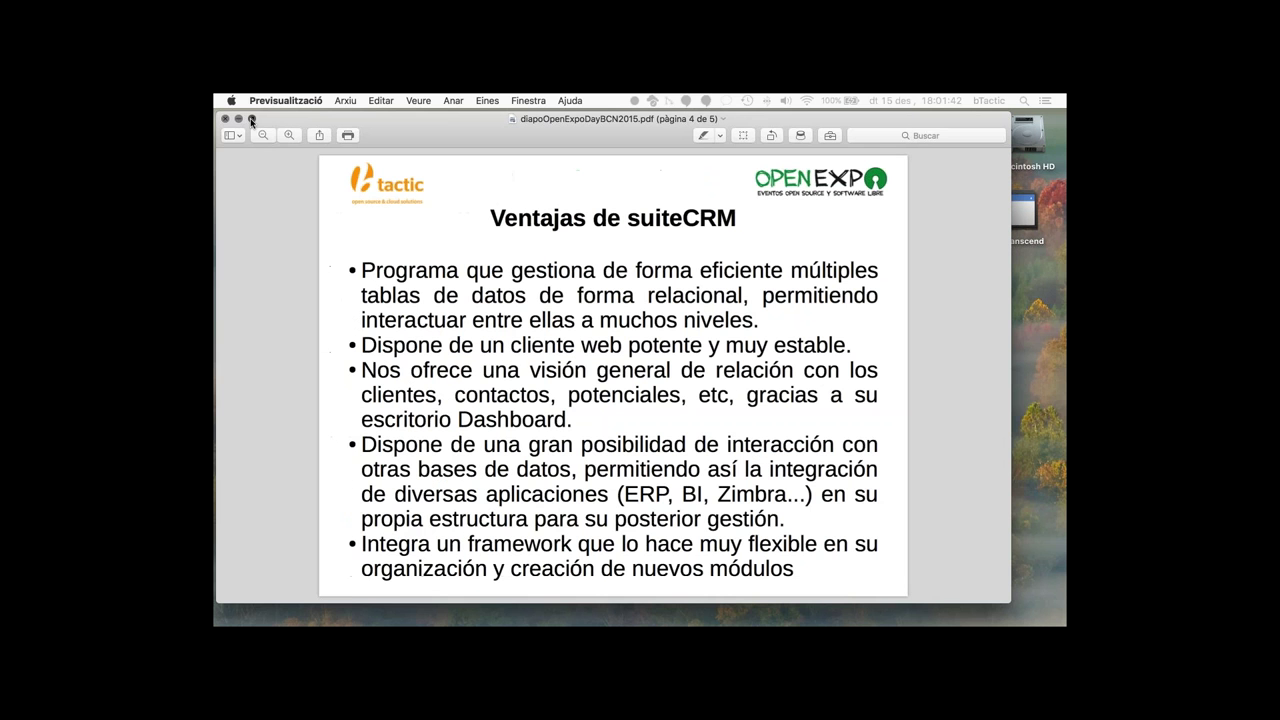
{"action": "left_click", "coordinate": [252, 120]}
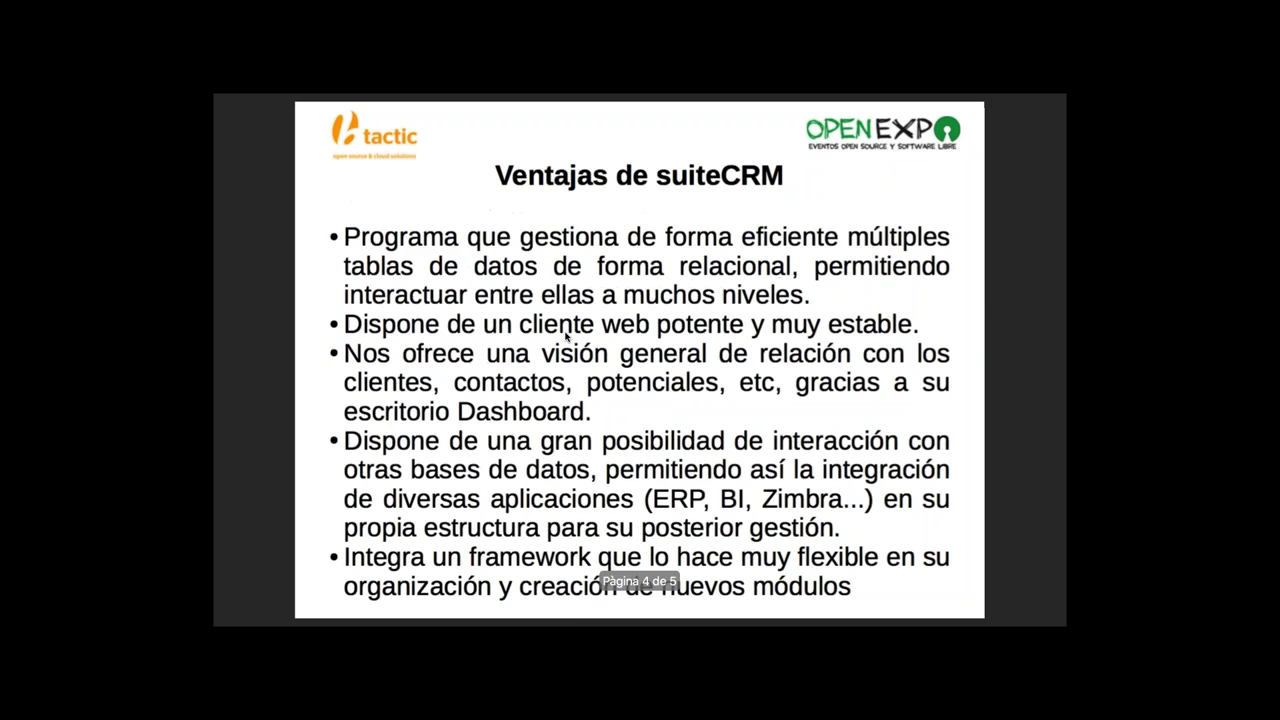
{"action": "key", "text": "Right"}
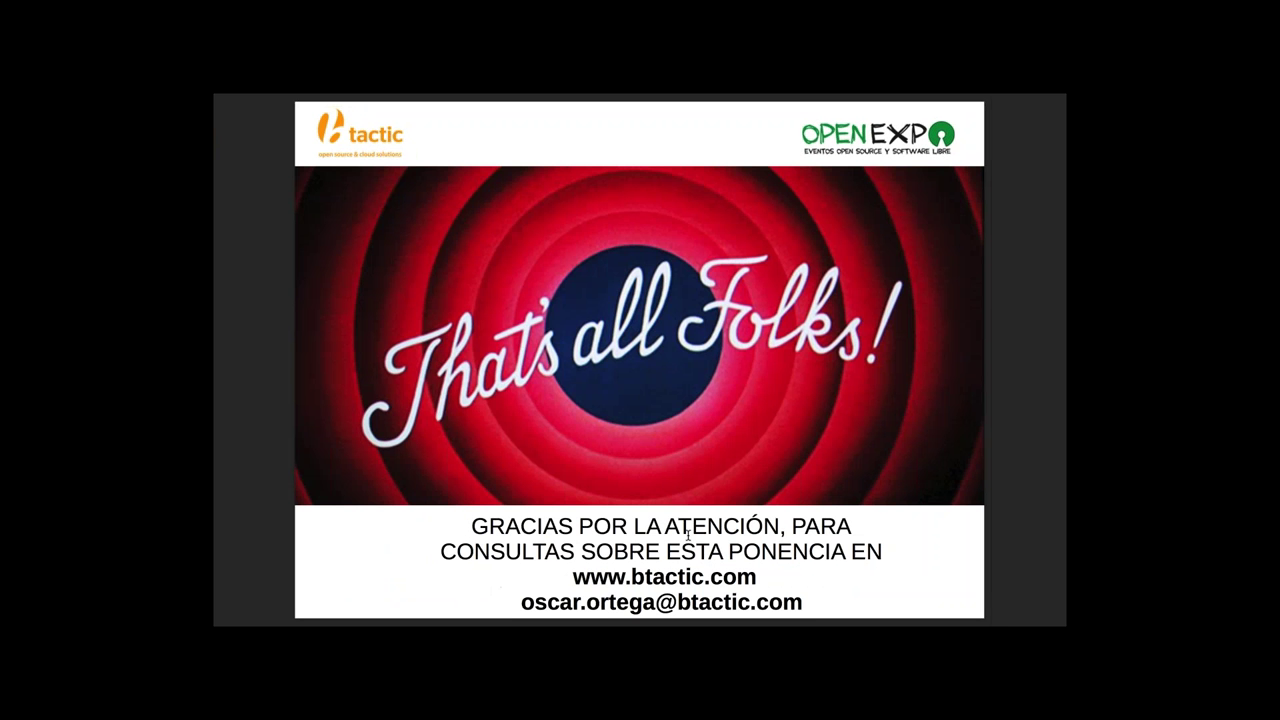